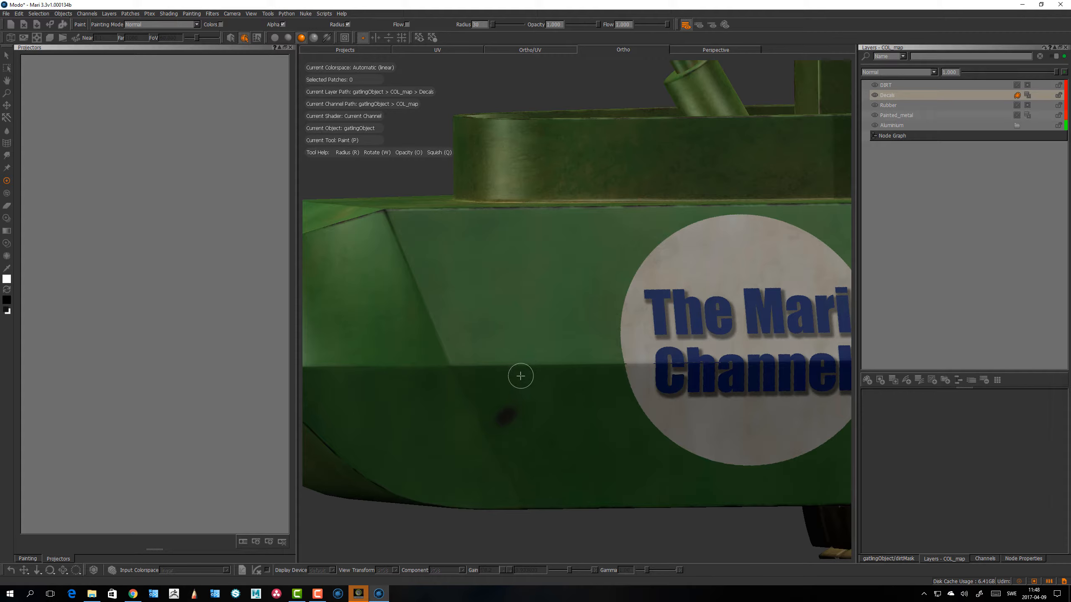
Step: Examine the green hull's side panel around the dark spot and The Mari Channel decal from slightly different angles
mouse_move(523, 390)
alt+mouse_down()
mouse_move(536, 394)
mouse_move(528, 342)
mouse_move(534, 365)
mouse_move(528, 353)
alt+mouse_up()
alt+middle_drag(527, 378, 527, 348)
alt+drag(524, 349, 534, 377)
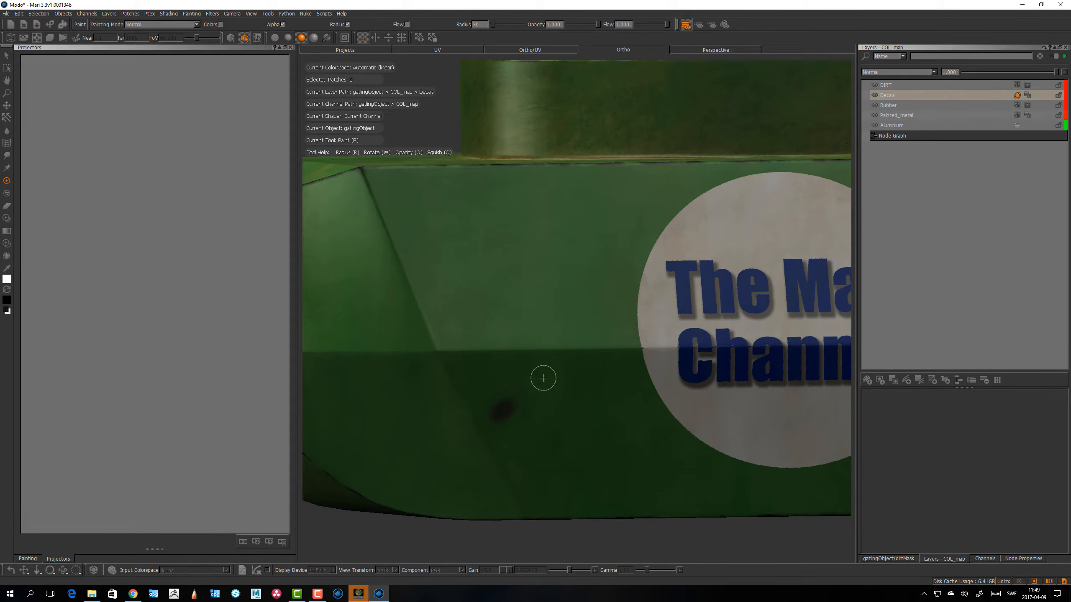
alt+drag(542, 390, 541, 389)
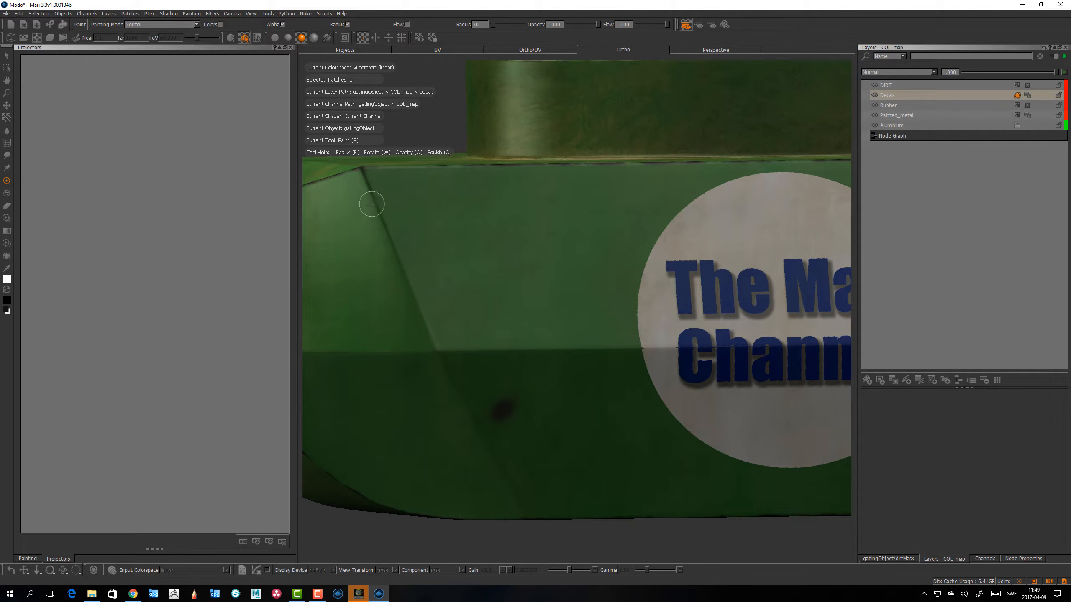
alt+drag(464, 241, 485, 249)
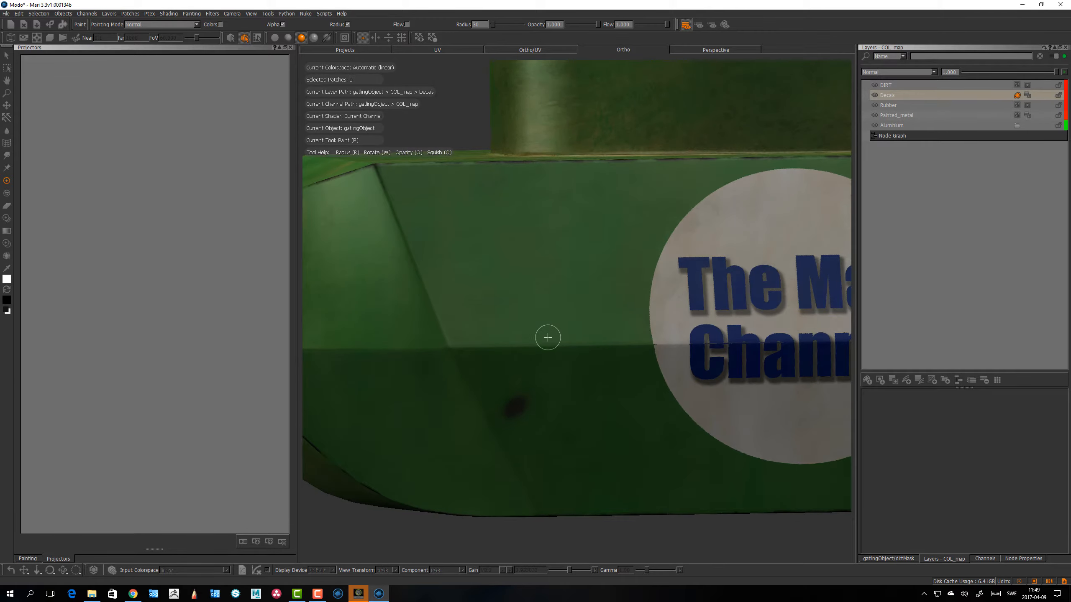
alt+drag(555, 404, 549, 402)
alt+drag(537, 358, 526, 356)
alt+middle_drag(526, 355, 487, 346)
mouse_move(487, 346)
alt+right_down()
mouse_move(515, 341)
mouse_move(445, 259)
alt+right_up()
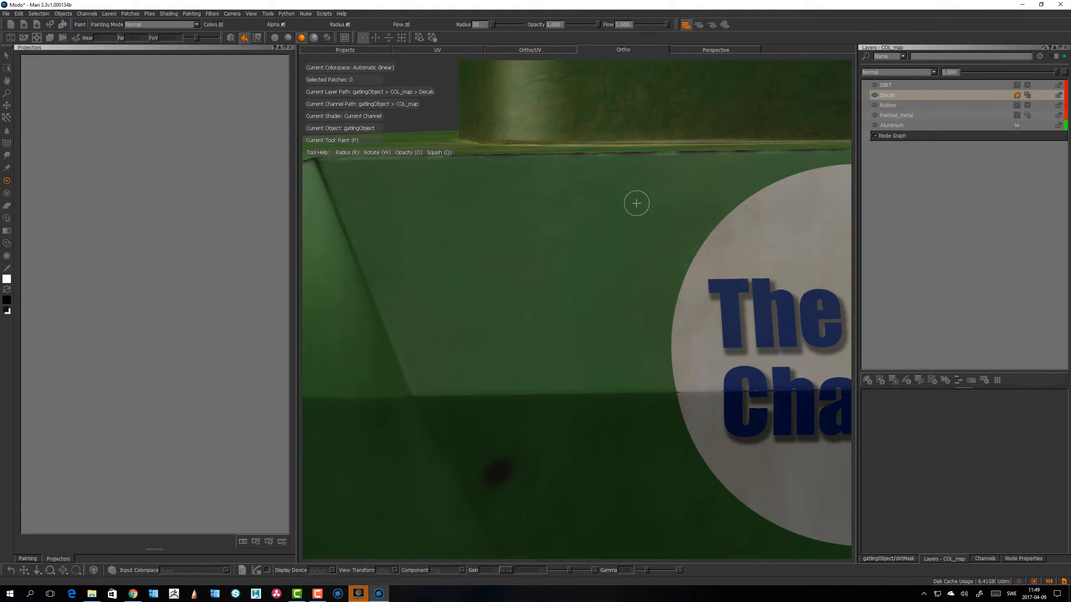
alt+drag(598, 342, 603, 359)
alt+middle_drag(595, 349, 601, 344)
alt+drag(597, 357, 609, 380)
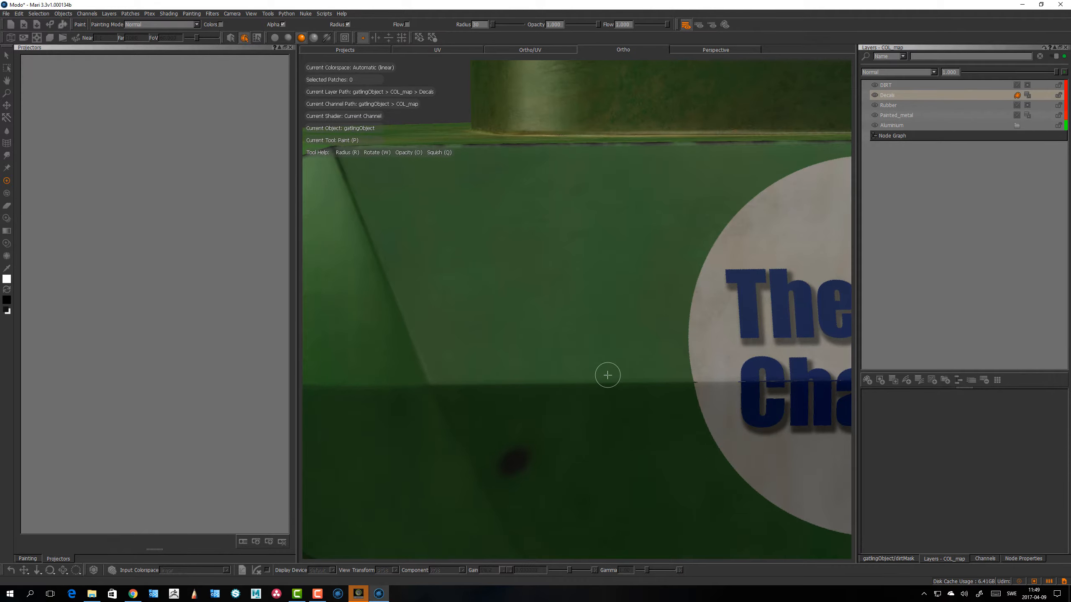
Step: Create a projector from a close side view of the green hull panel, with the decal's edge in frame
key(a)
alt+middle_drag(608, 375, 770, 410)
alt+middle_drag(583, 340, 514, 225)
alt+right_drag(514, 227, 826, 234)
alt+middle_drag(671, 299, 531, 593)
alt+middle_drag(585, 423, 543, 473)
alt+right_drag(543, 473, 558, 426)
alt+middle_drag(558, 426, 558, 397)
alt+right_drag(557, 397, 561, 395)
key(p)
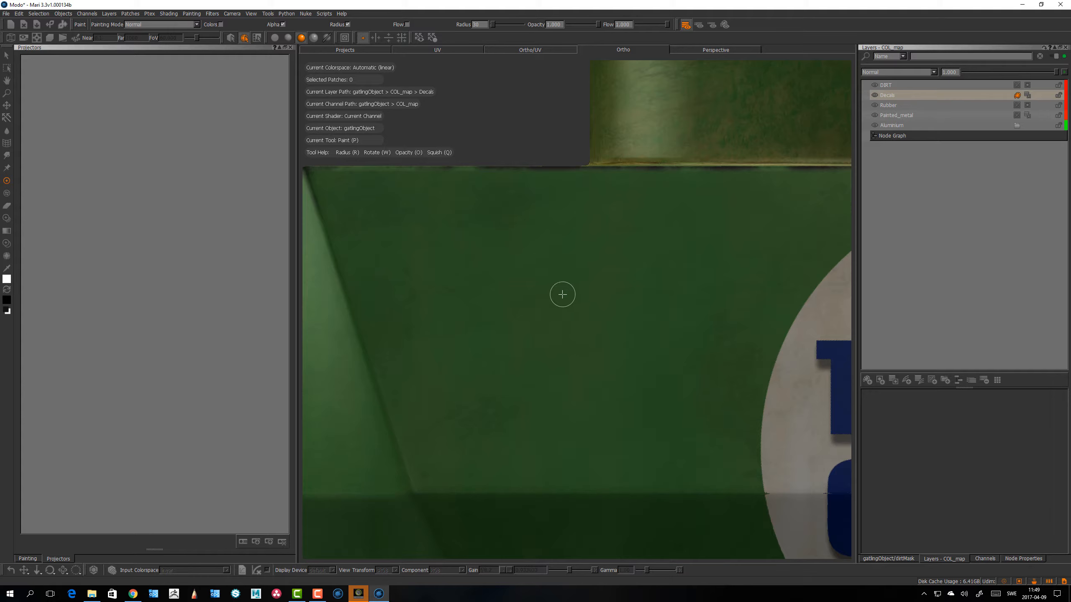
click(242, 542)
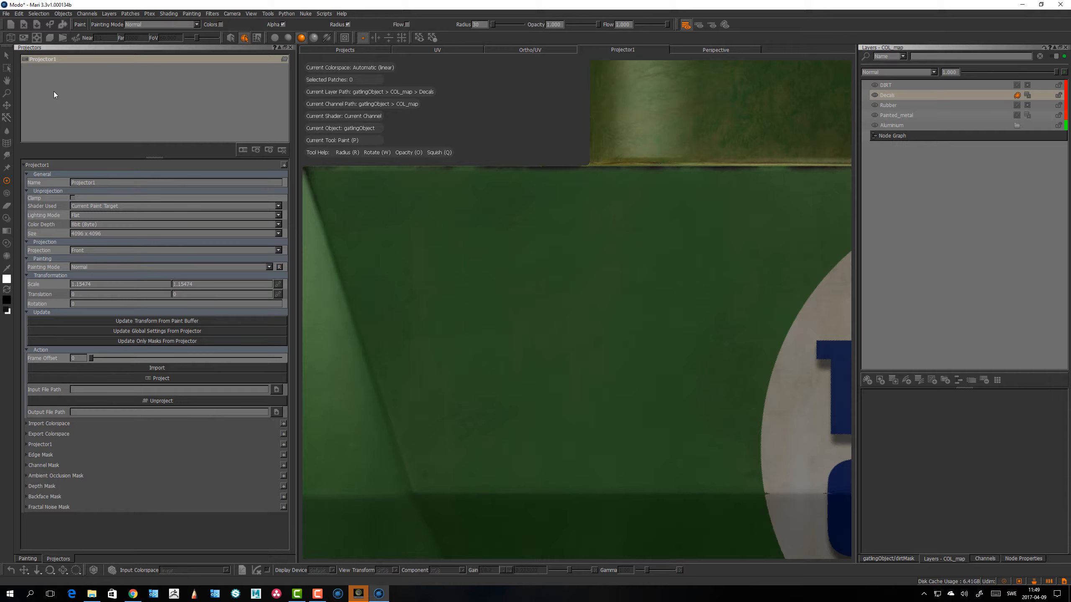
Step: Rename the new projector to SideProjector
click(52, 58)
right_click(48, 60)
click(48, 59)
double_click(42, 59)
key(BackSpace)
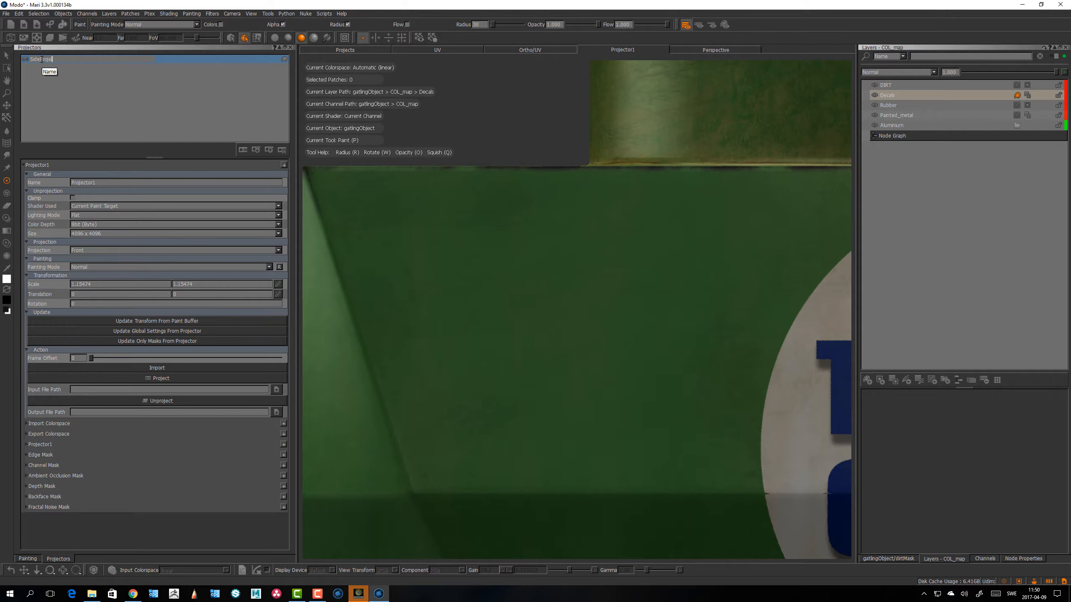
text(SideProjector)
key(Return)
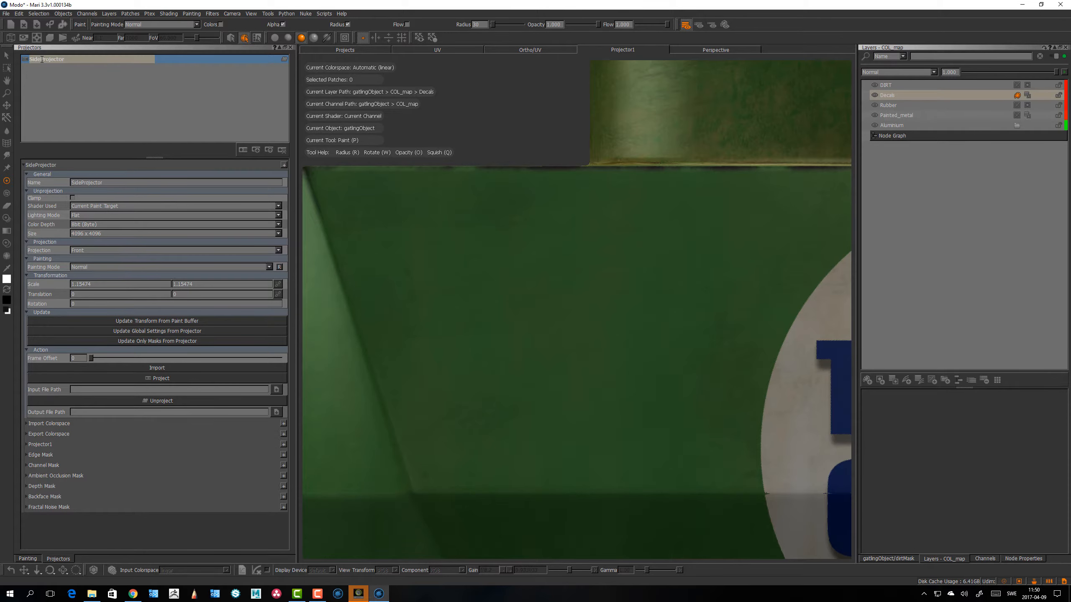
Step: View the whole vehicle from other angles, and return to the stored camera by making SideProjector current
alt+drag(545, 237, 553, 262)
alt+right_drag(553, 261, 473, 218)
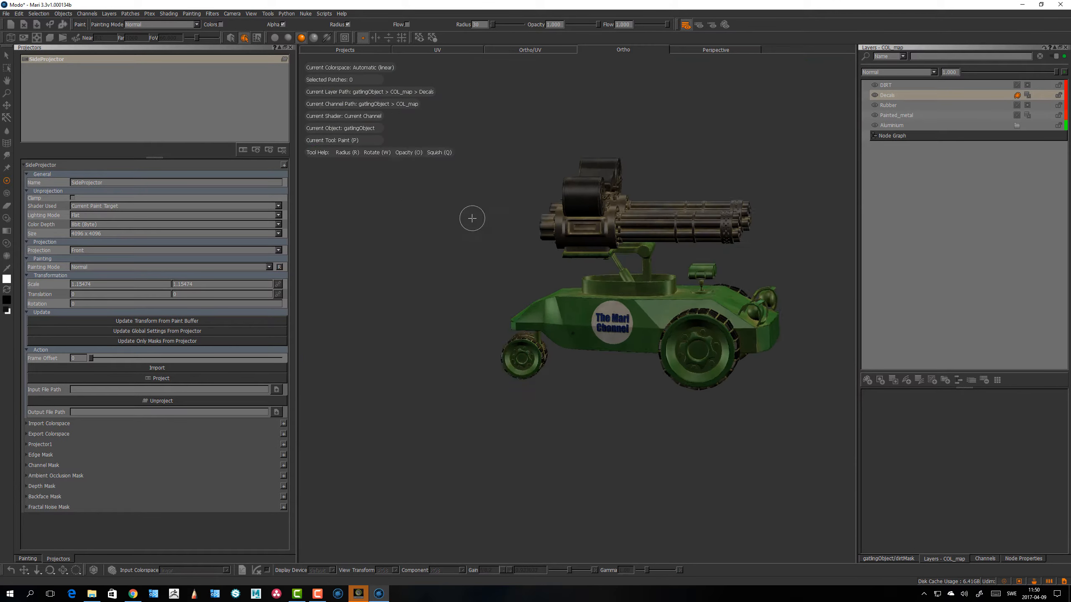
alt+drag(472, 218, 511, 230)
click(118, 79)
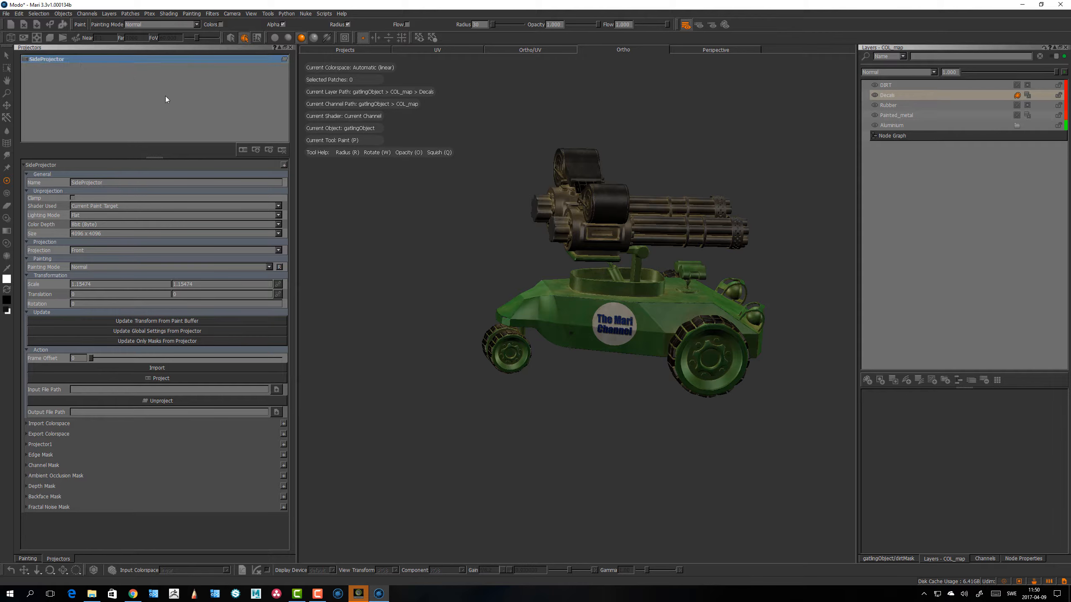
alt+drag(549, 274, 519, 278)
alt+right_drag(519, 279, 548, 297)
mouse_move(548, 298)
alt+mouse_down()
mouse_move(568, 299)
mouse_move(585, 359)
mouse_move(538, 371)
mouse_move(535, 386)
mouse_move(567, 303)
mouse_move(585, 301)
alt+mouse_up()
alt+right_drag(586, 302, 574, 287)
mouse_move(574, 287)
alt+mouse_down()
mouse_move(585, 287)
mouse_move(584, 306)
mouse_move(573, 297)
mouse_move(581, 307)
alt+mouse_up()
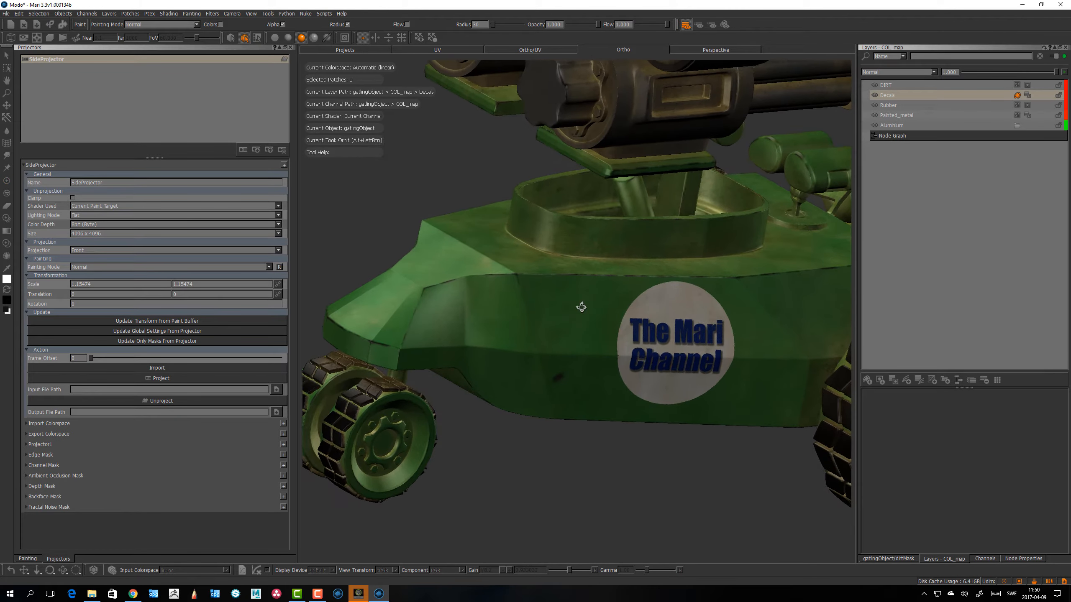
right_click(52, 61)
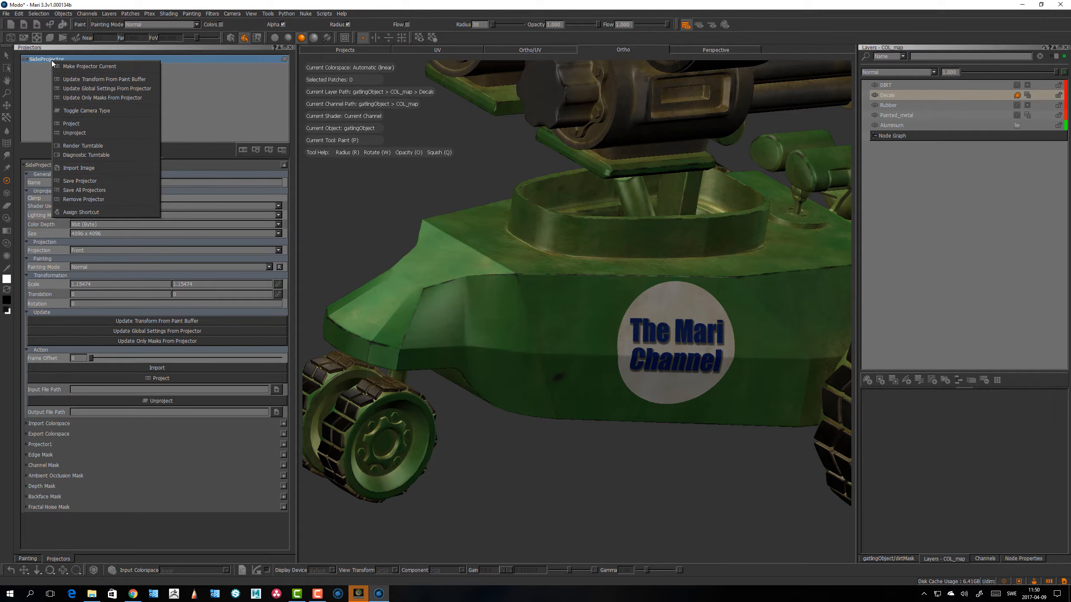
click(76, 66)
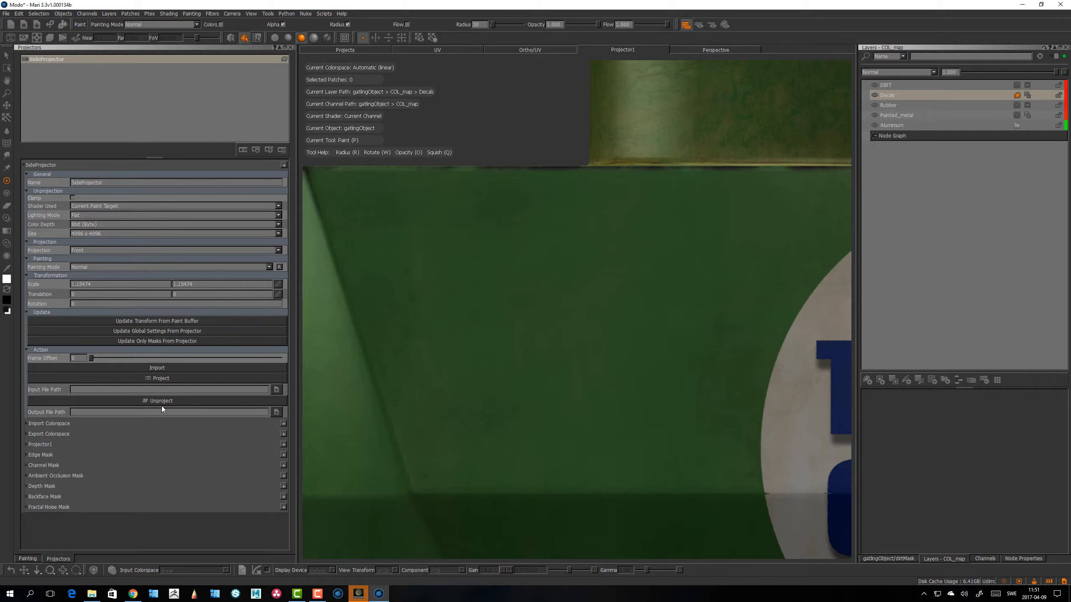
Step: Set the projector's output file to SideProjector.png on the Desktop
click(104, 413)
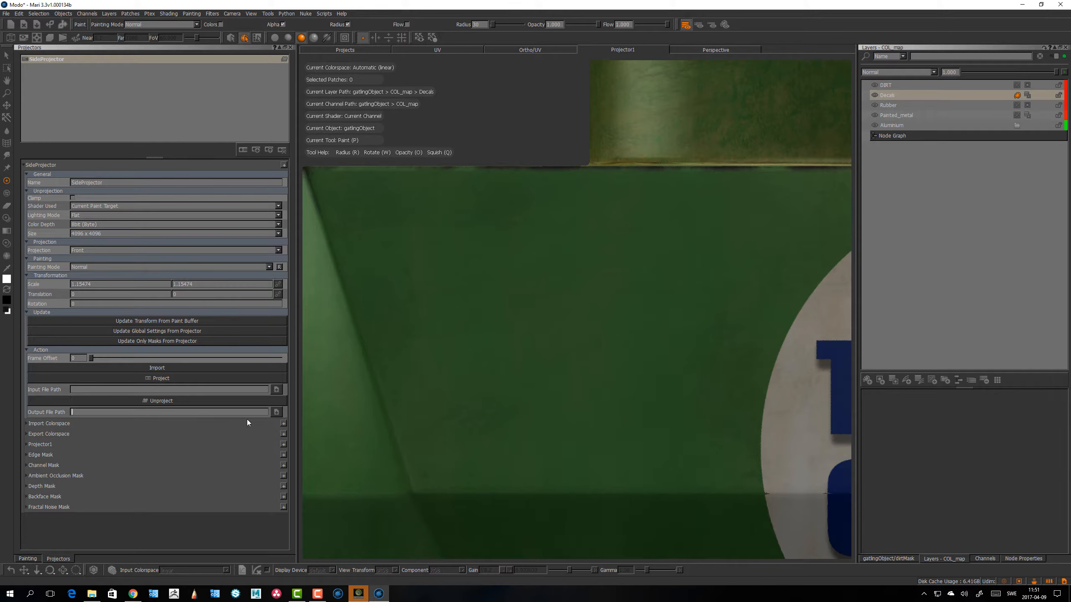
click(275, 413)
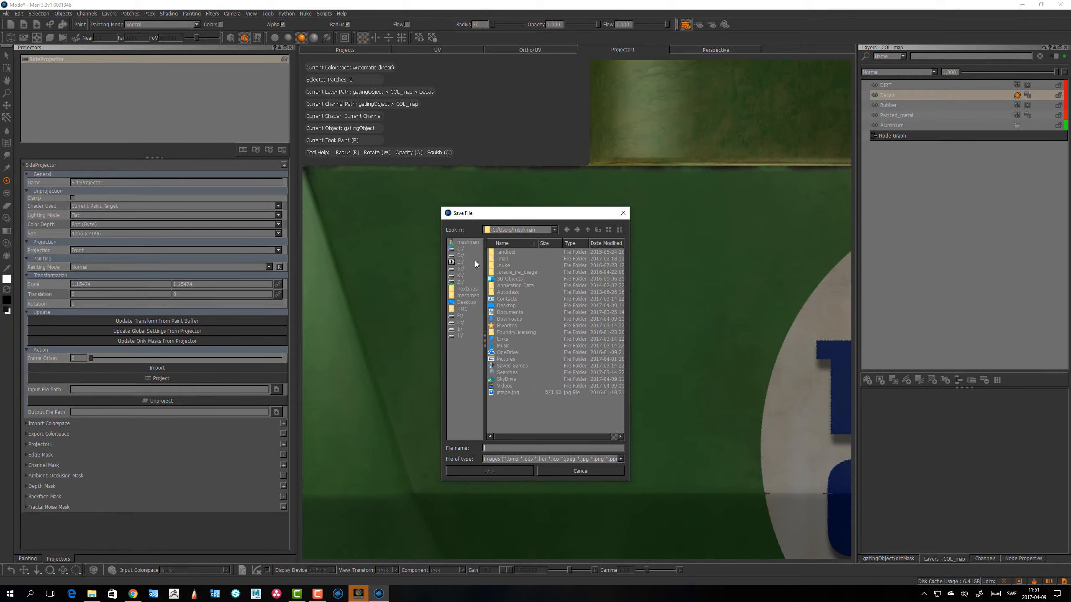
click(466, 302)
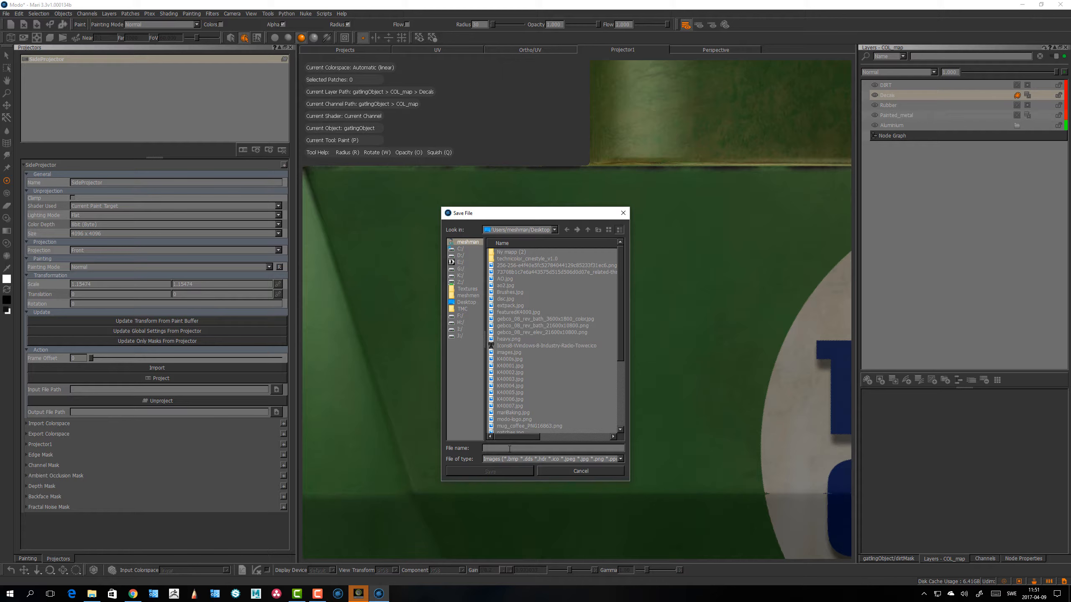
text(Sid)
text(eProjector.png)
click(481, 473)
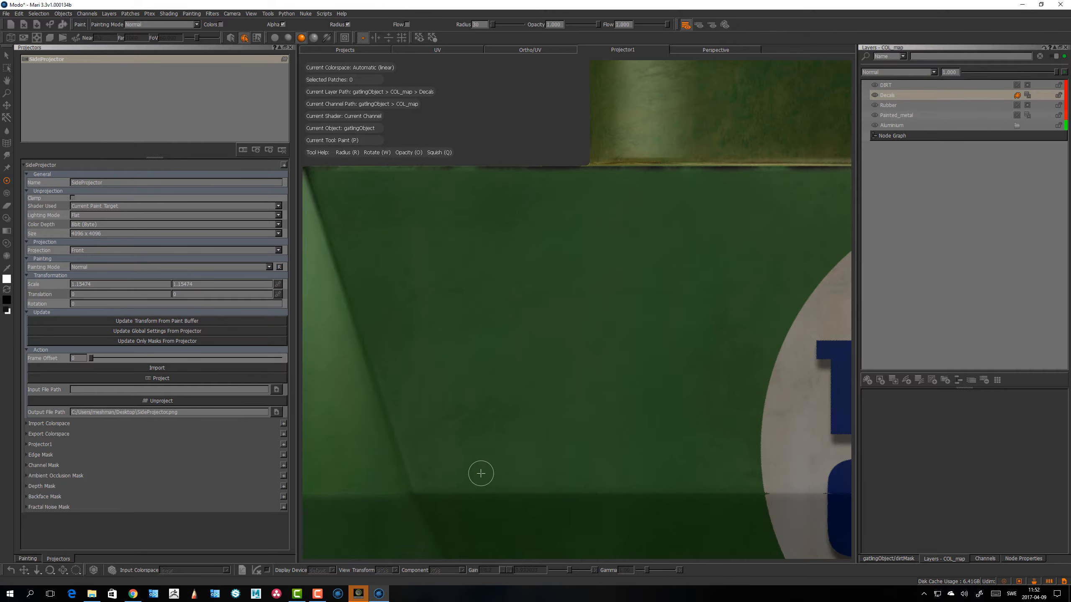
Step: Unproject the current paint target to the output file and check the exported image in Photoshop
click(164, 403)
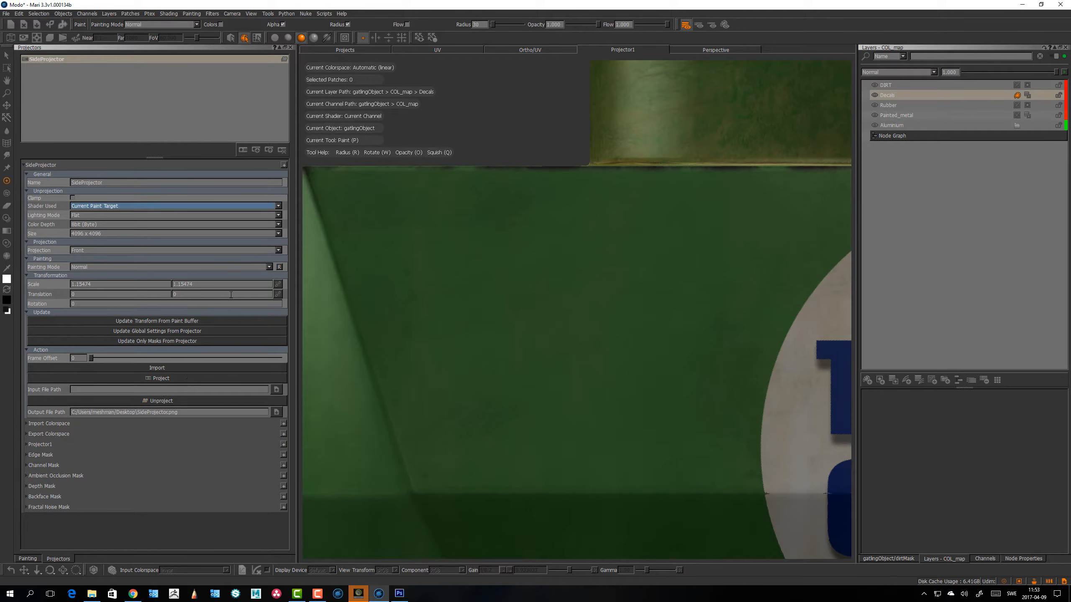
key(alt+Tab)
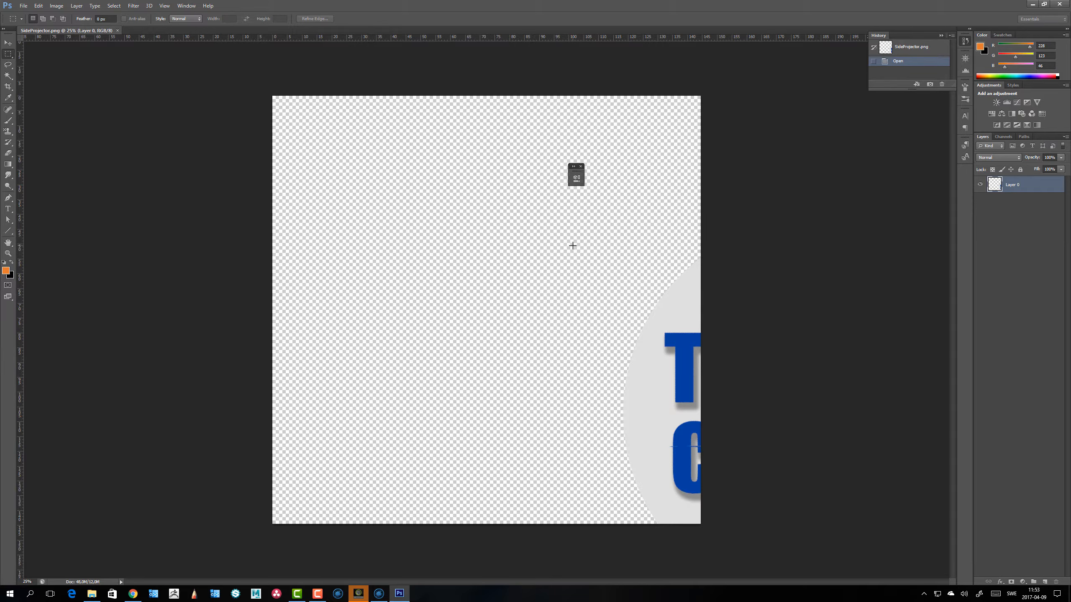
key(alt+Tab)
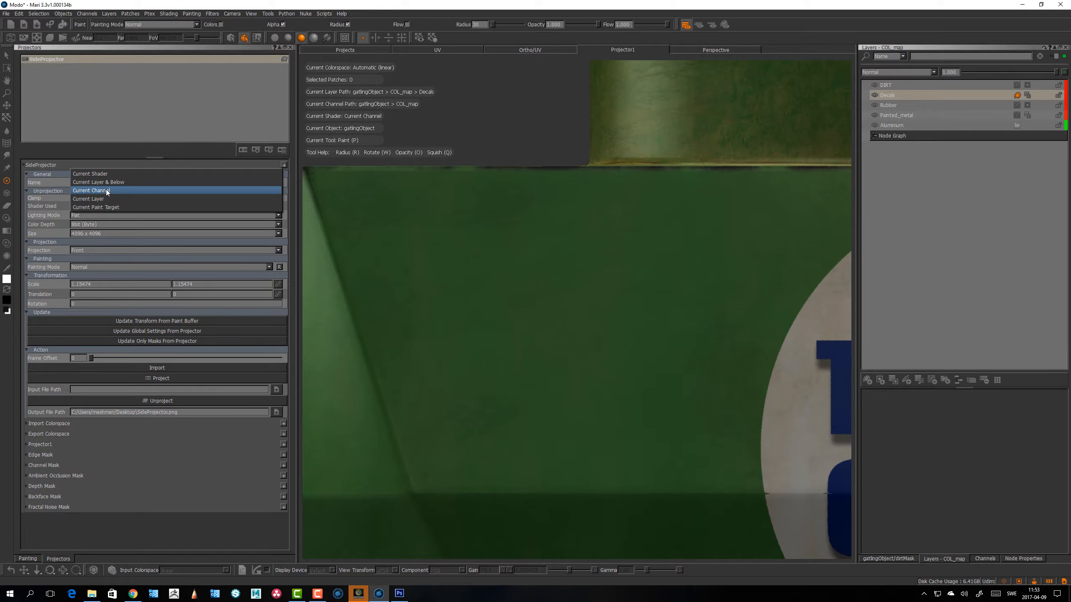
Step: Set the projector's shader to Current Channel, unproject it, and check the exported image in Photoshop
click(107, 191)
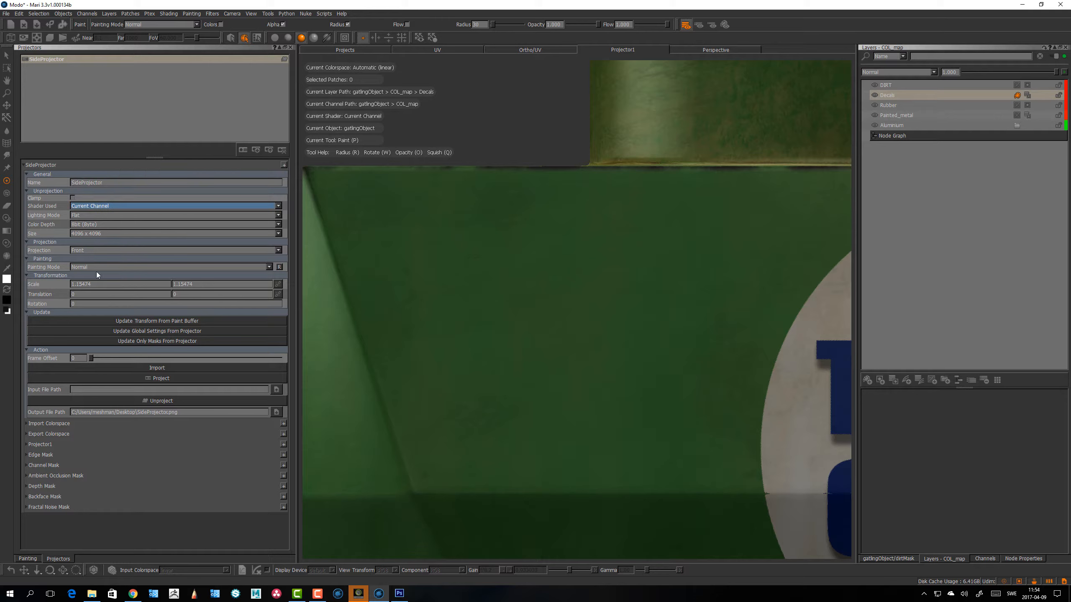
click(171, 401)
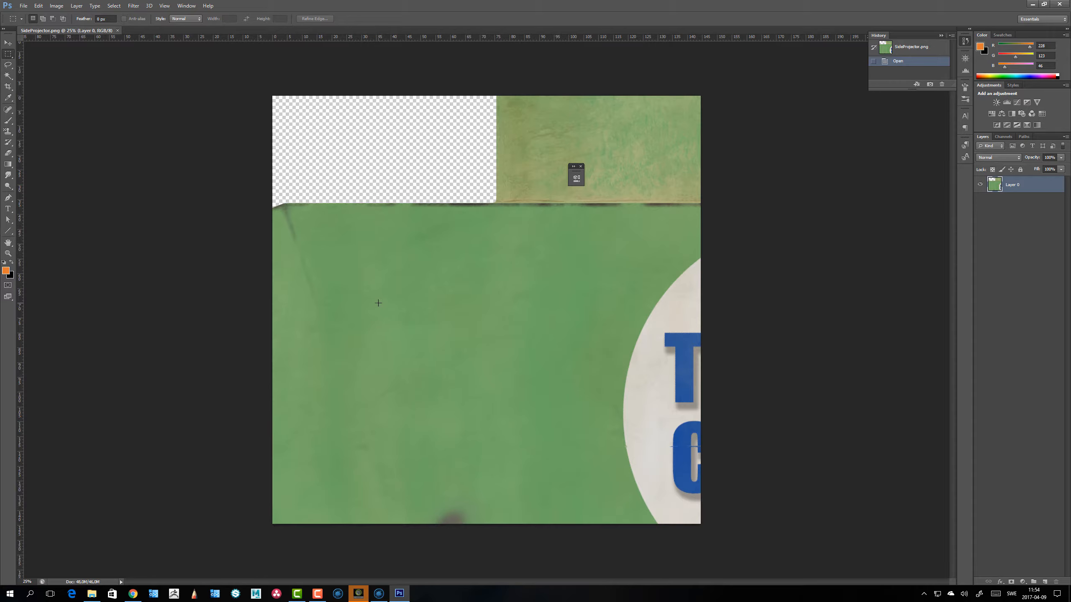
key(alt+Tab)
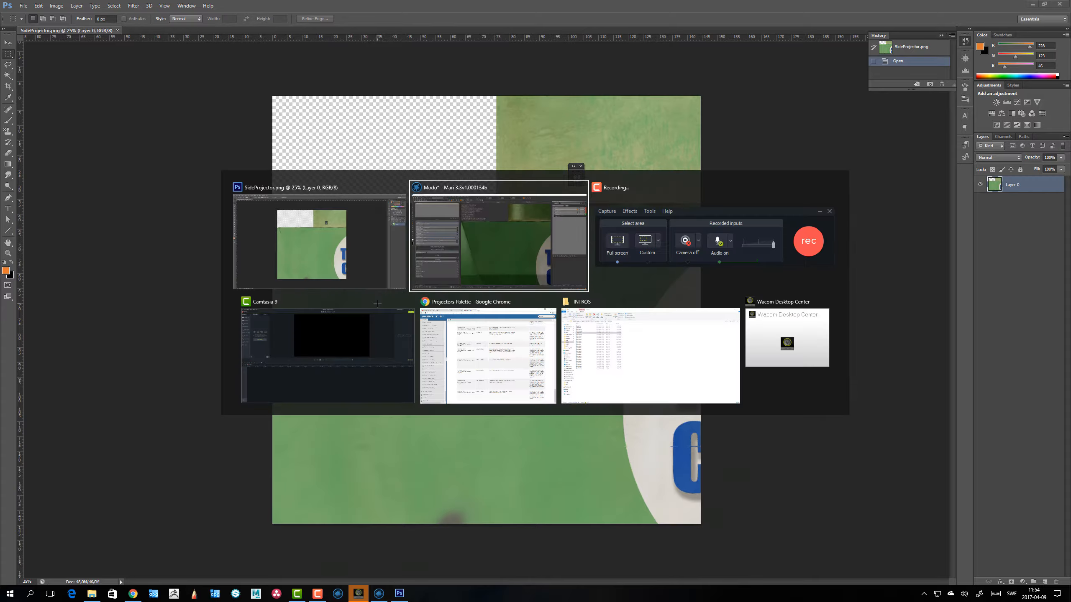
Step: Keep Current Channel as the shader, set the lighting mode to Full, and unproject SideProjector again
click(104, 206)
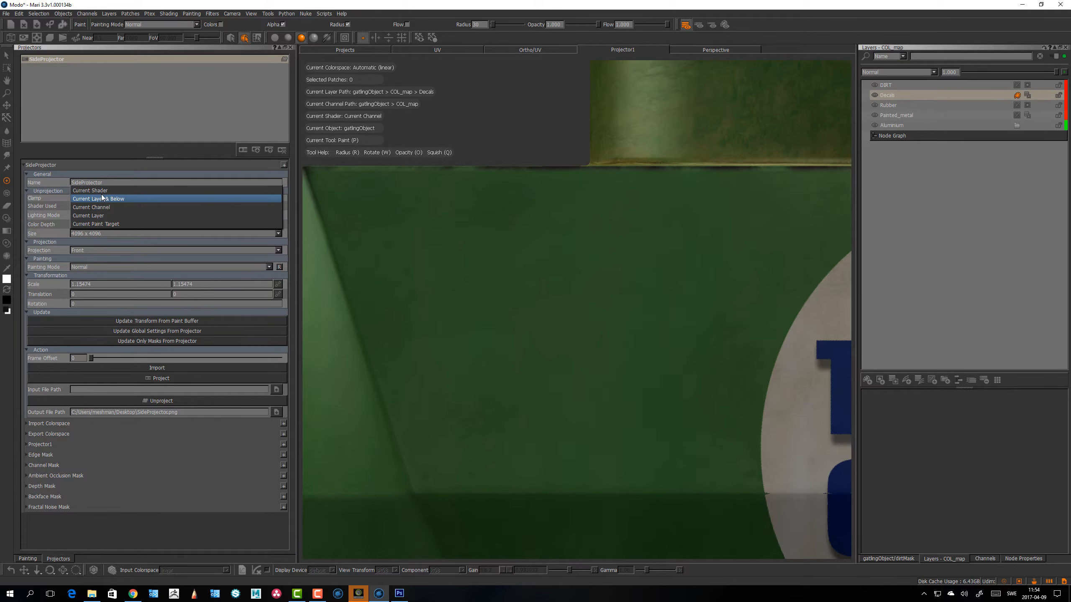
click(101, 207)
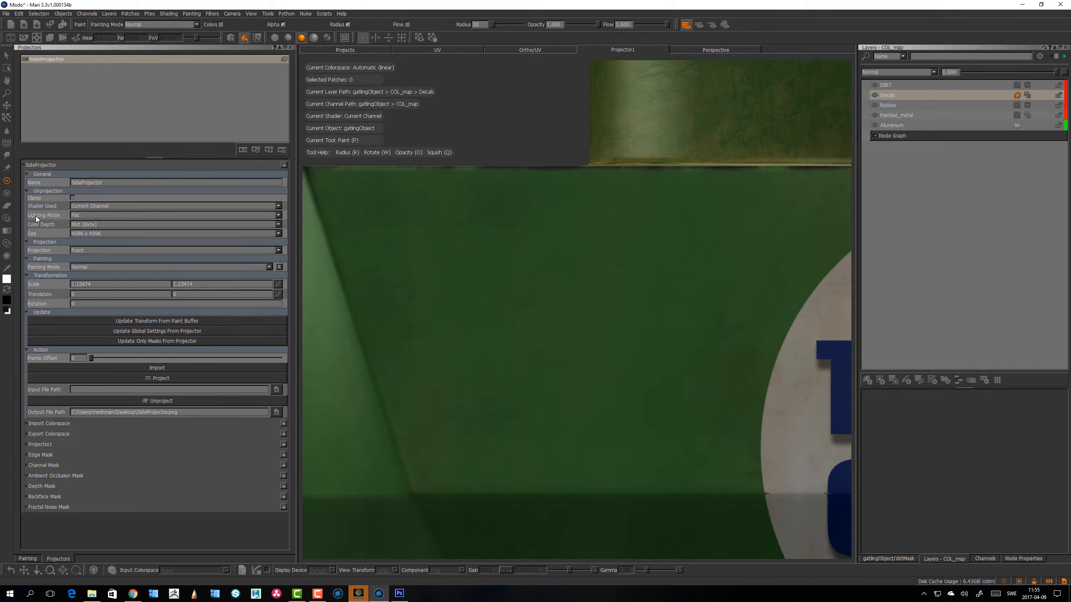
click(94, 216)
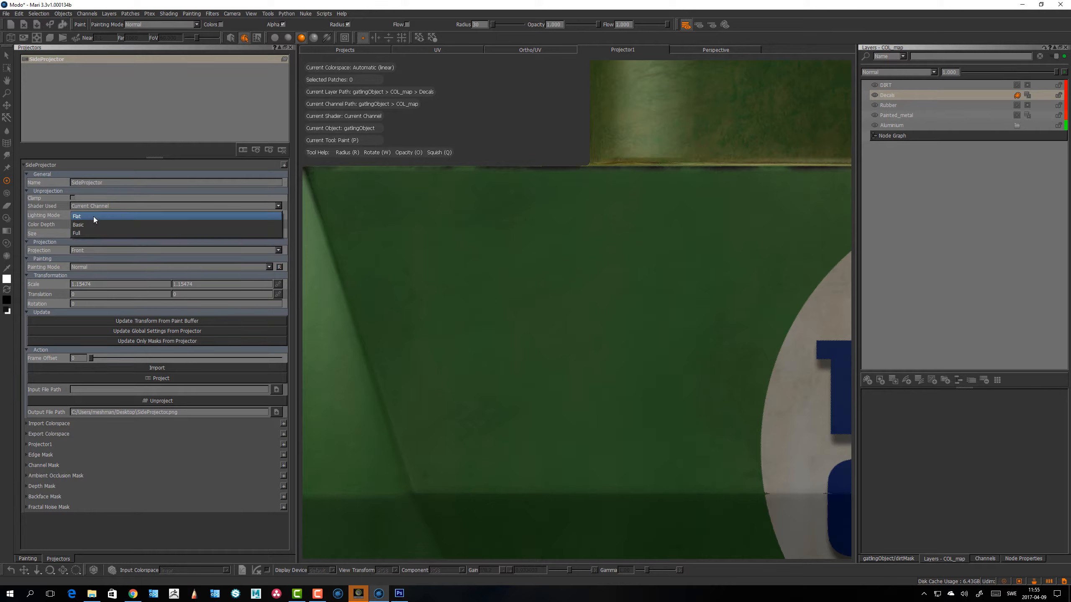
click(85, 233)
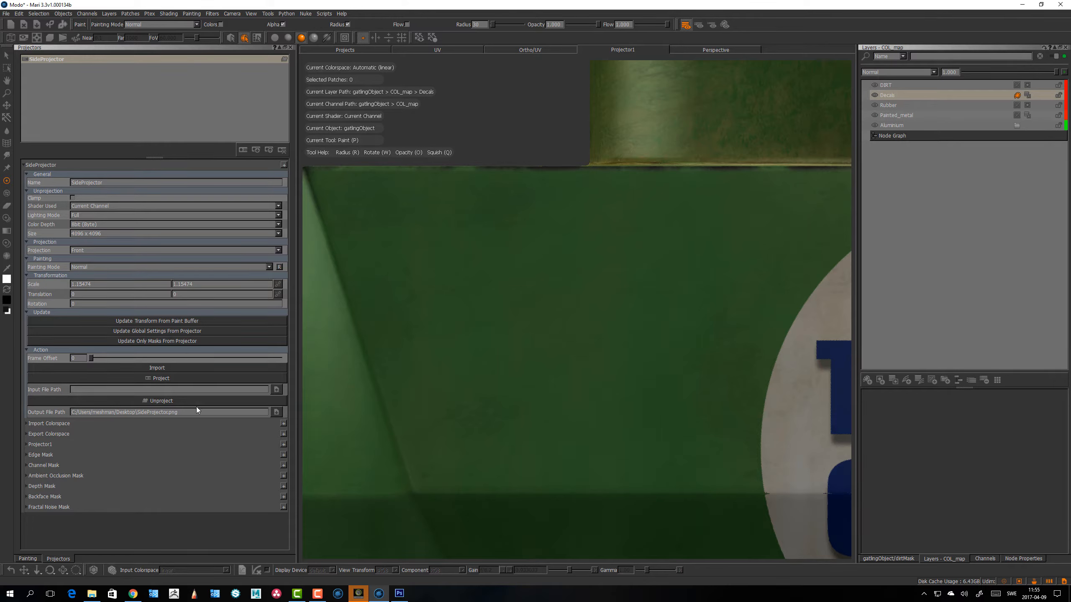
click(176, 402)
Step: Switch to Photoshop and update the open SideProjector.png from its file
key(alt+Tab)
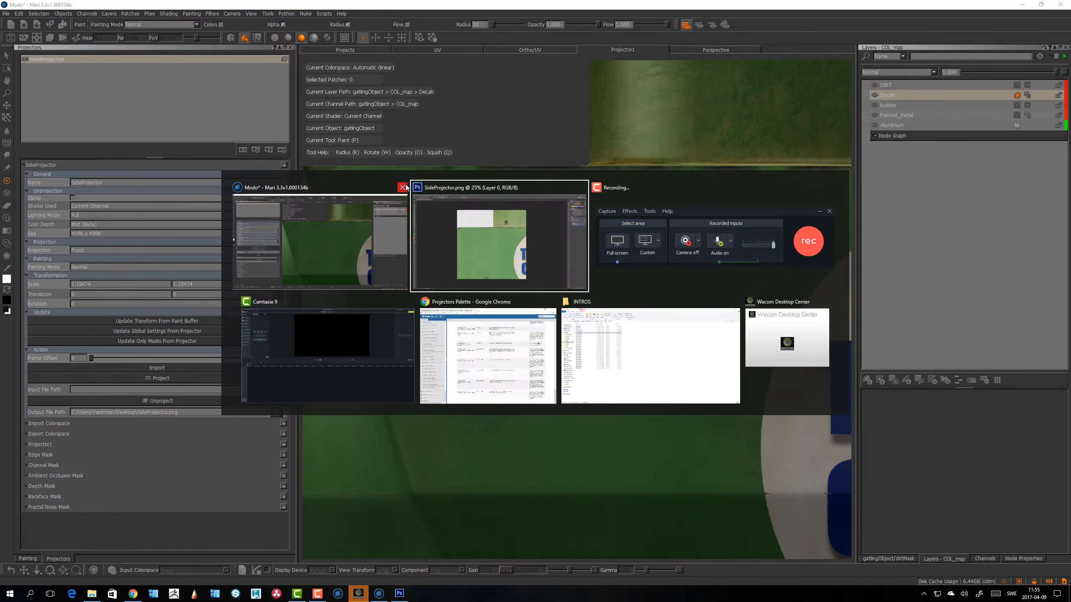
click(441, 227)
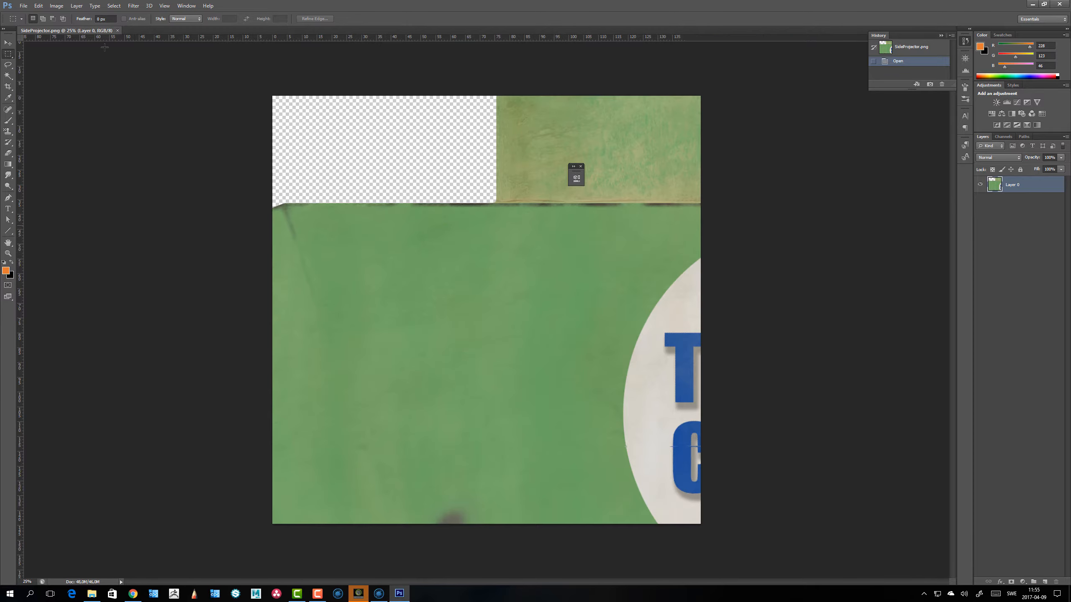
click(23, 5)
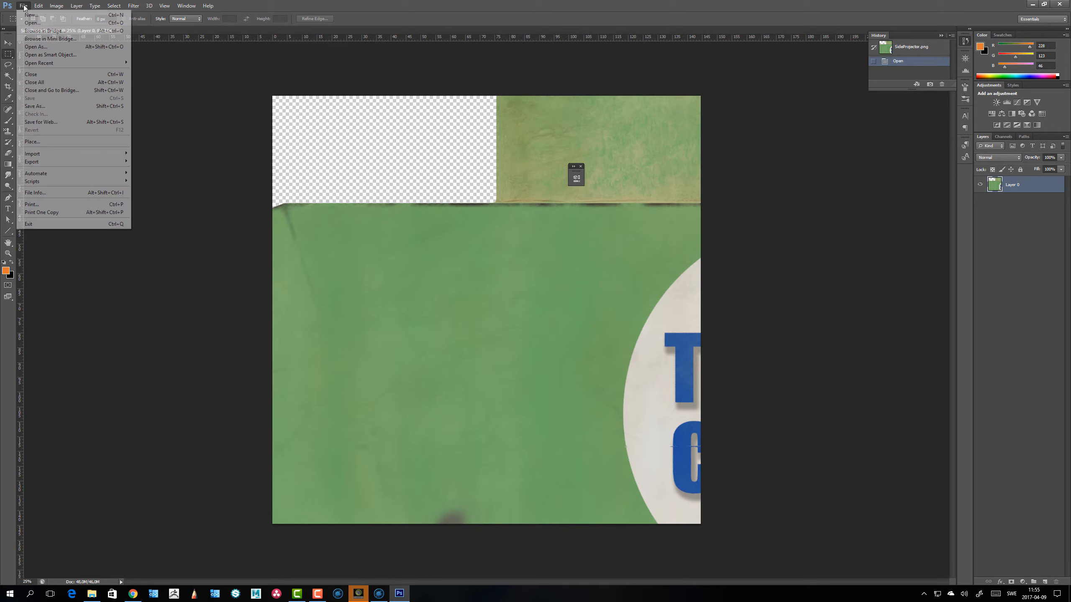
click(43, 23)
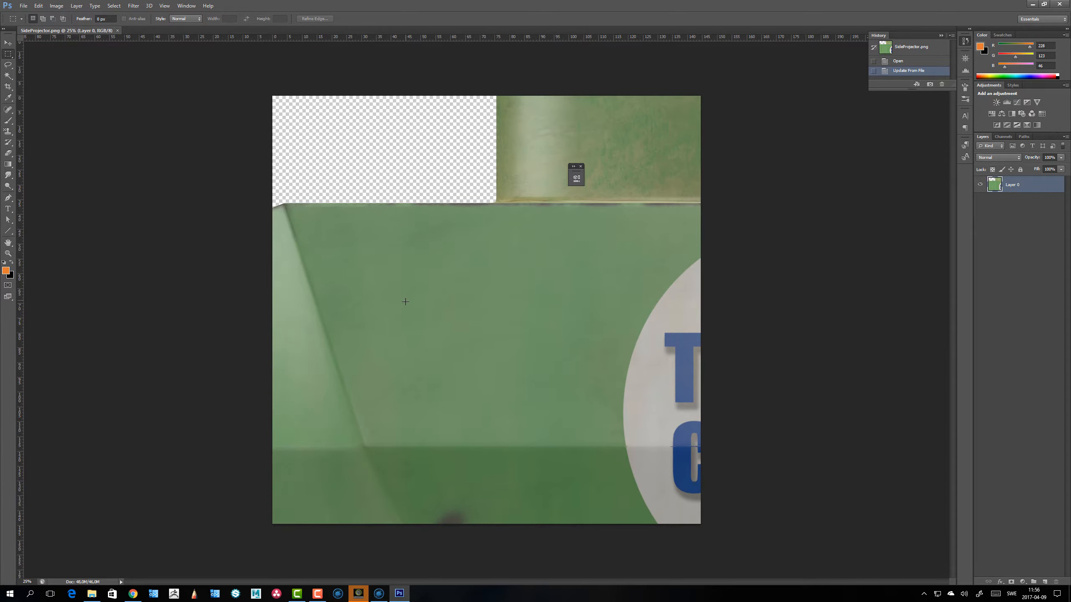
Step: Switch back to Mari and set the projector's export colorspace to Same As Native (sRGB)
key(alt+Tab)
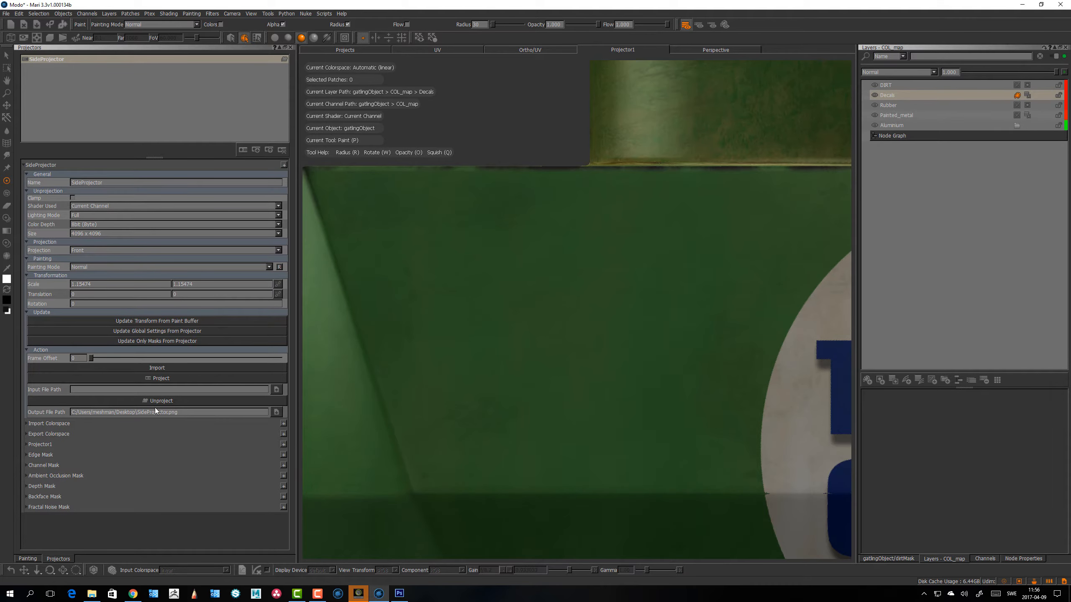
click(79, 434)
click(118, 452)
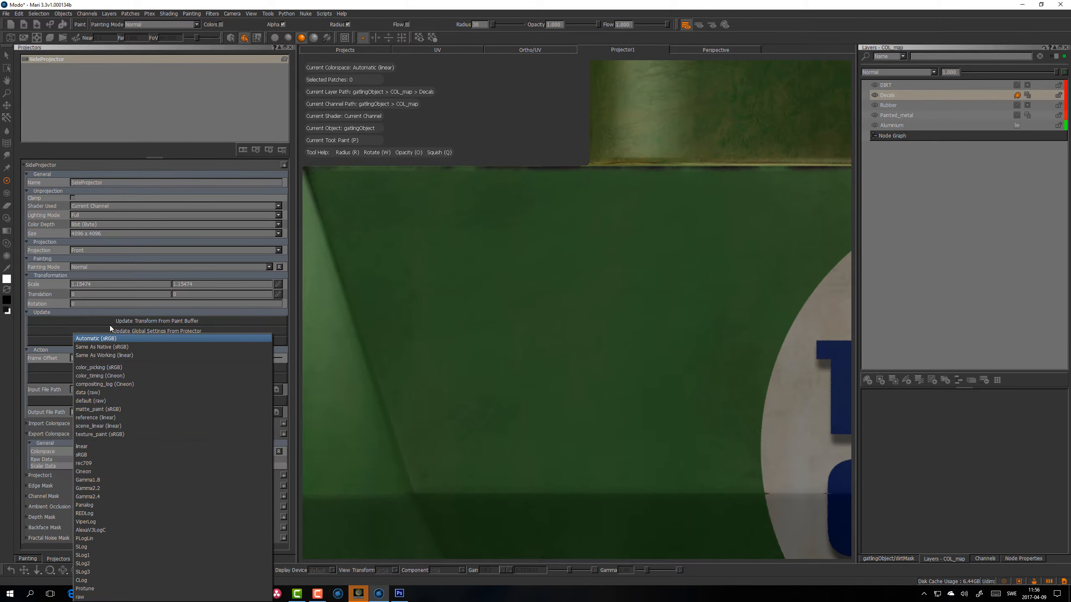
click(99, 313)
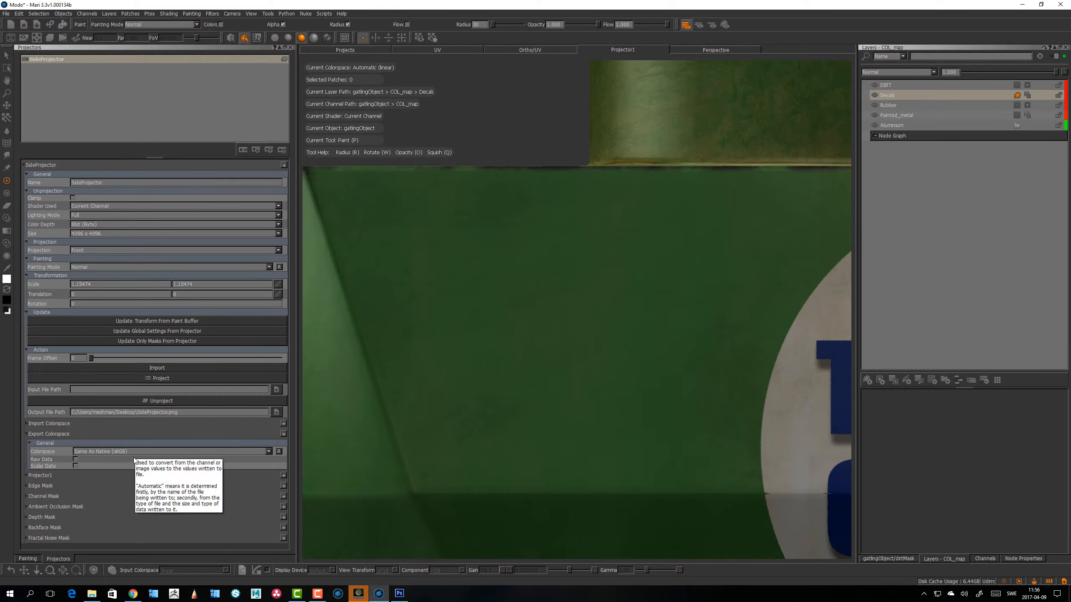
Step: Toggle Mari's color management and compare the viewport colors with the exported image in Photoshop
click(93, 570)
click(94, 571)
click(94, 570)
key(alt+Tab)
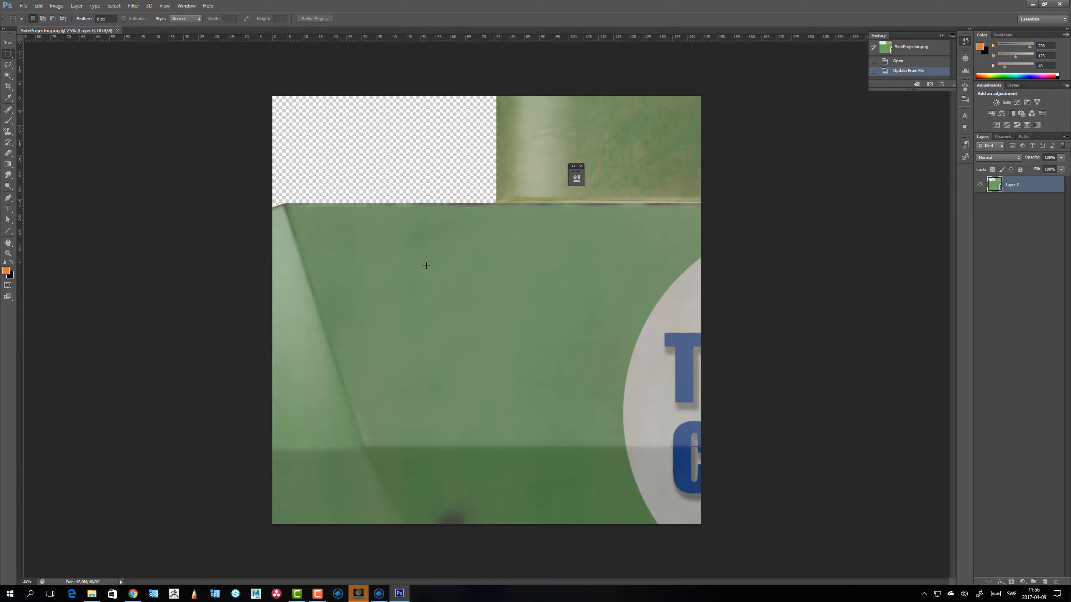
key(alt+Tab)
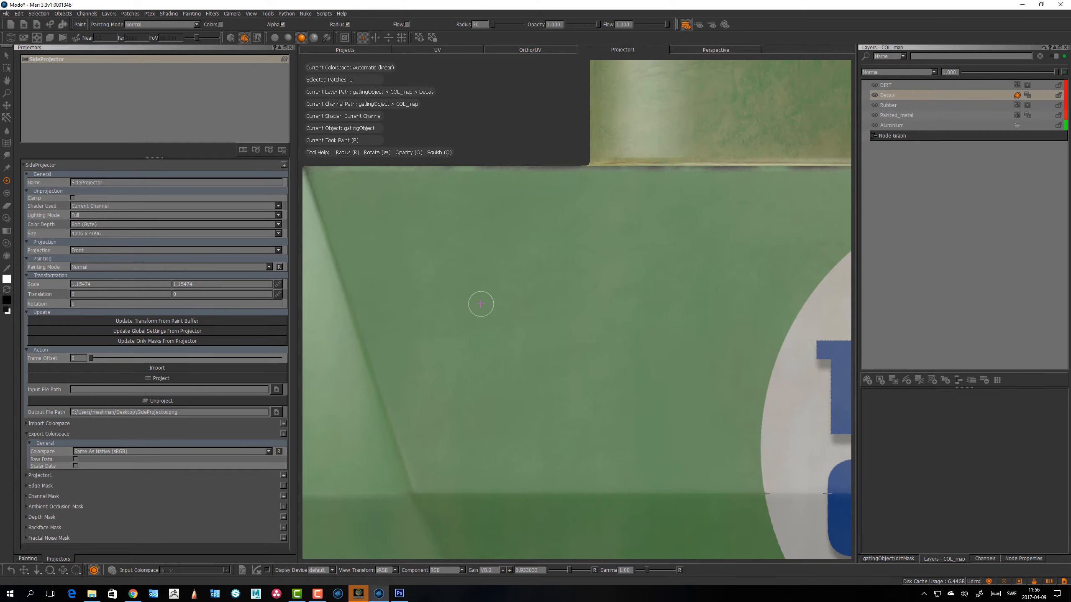
Step: Unproject SideProjector with the export colorspace set to linear, and check the updated image in Photoshop before returning to Mari
click(135, 450)
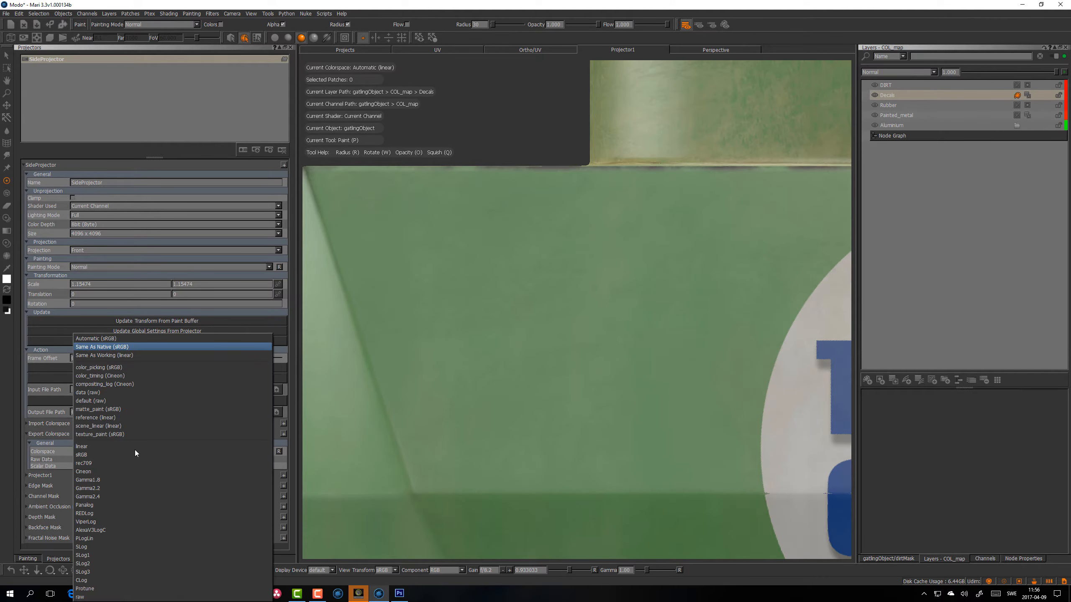
click(108, 446)
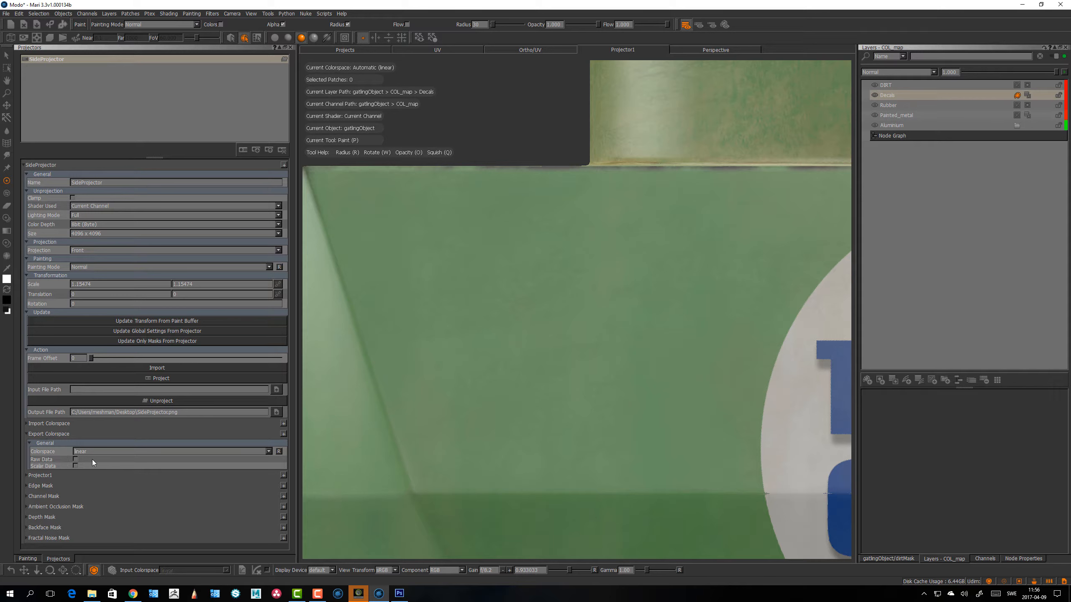
click(174, 402)
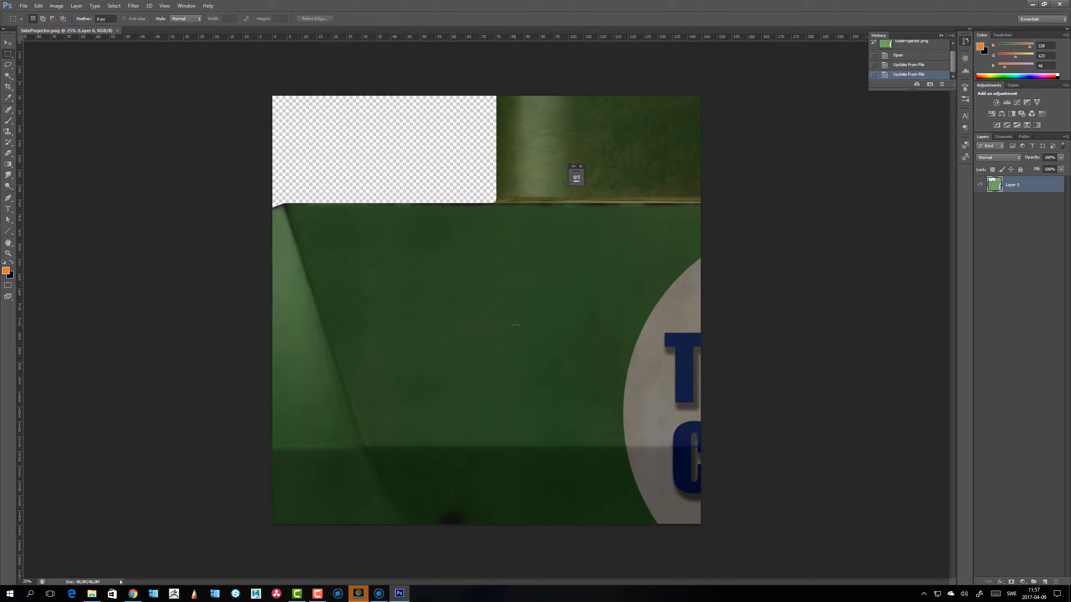
key(alt+Tab)
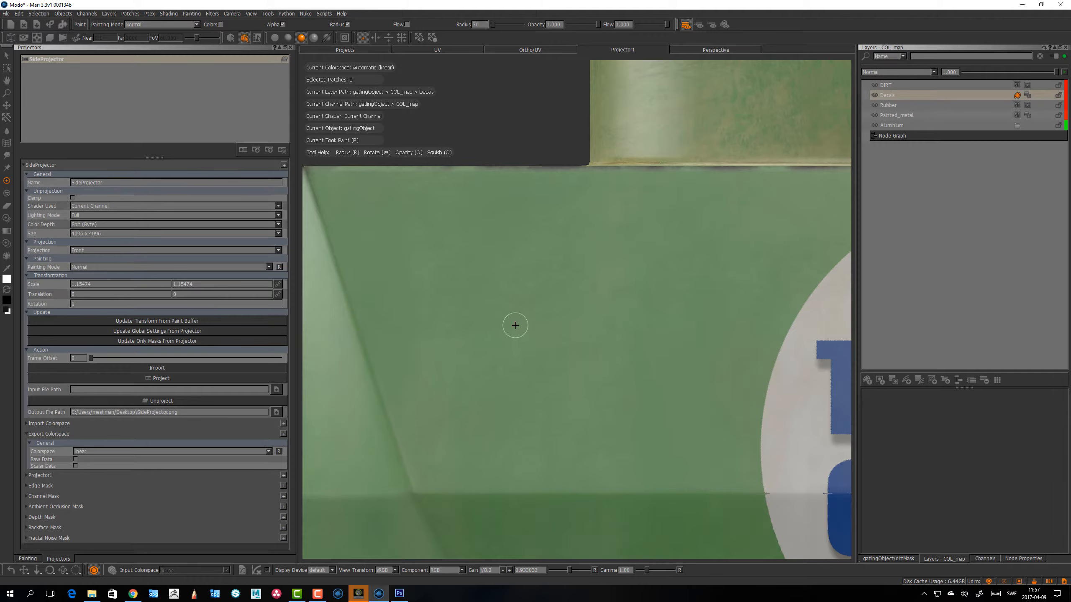
Step: Turn off color management in Mari and compare its viewport with the linear export in Photoshop
click(93, 570)
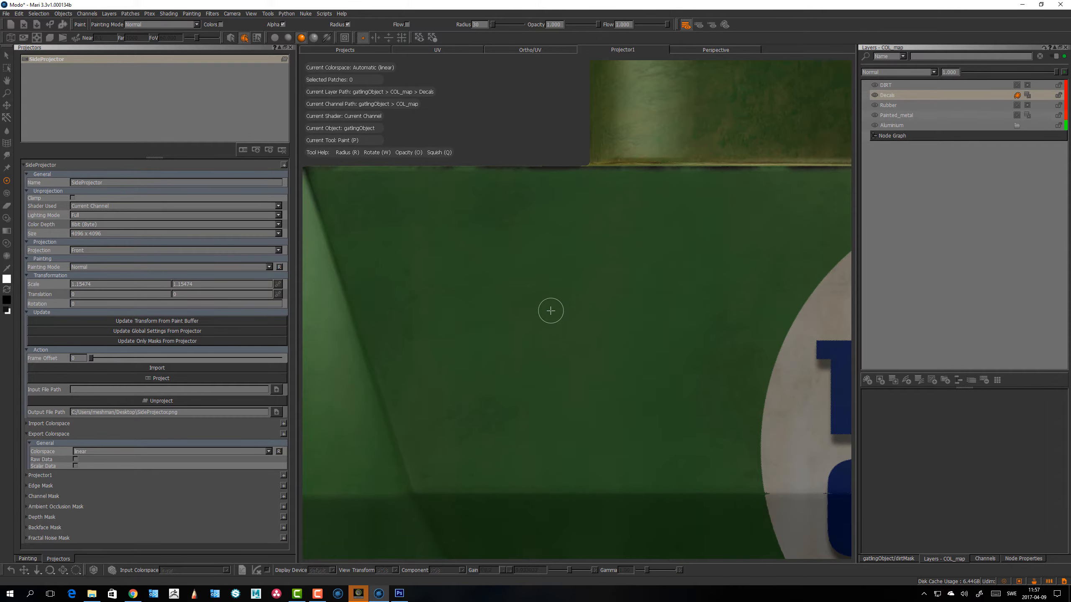
key(alt+Tab)
key(alt+Tab)
key(alt+Tab)
key(alt+Tab)
Step: Set the export colorspace to sRGB and unproject SideProjector again with color management turned back on
click(82, 452)
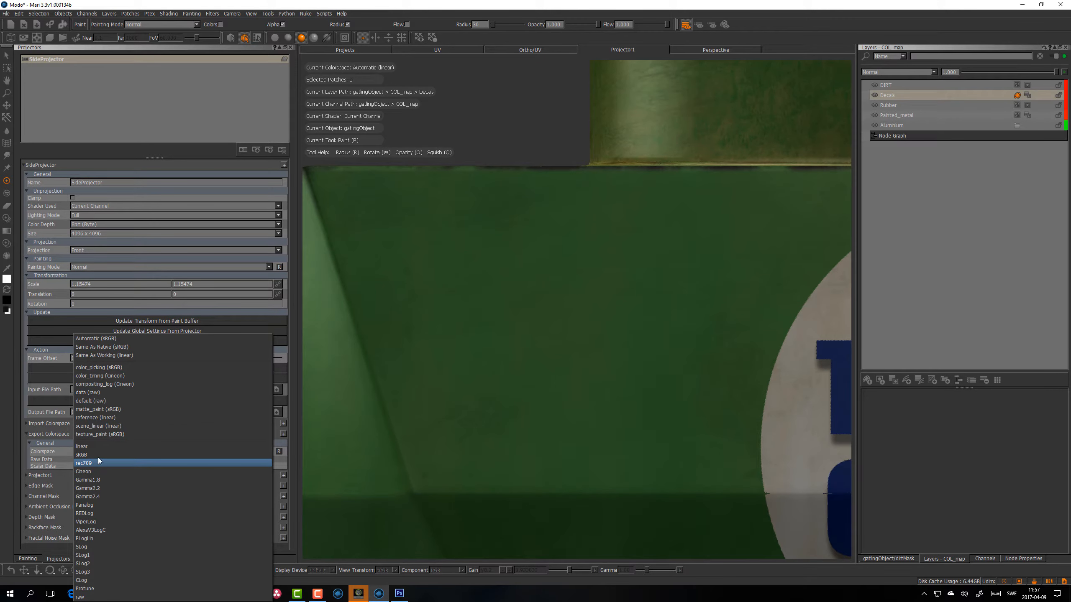
click(85, 455)
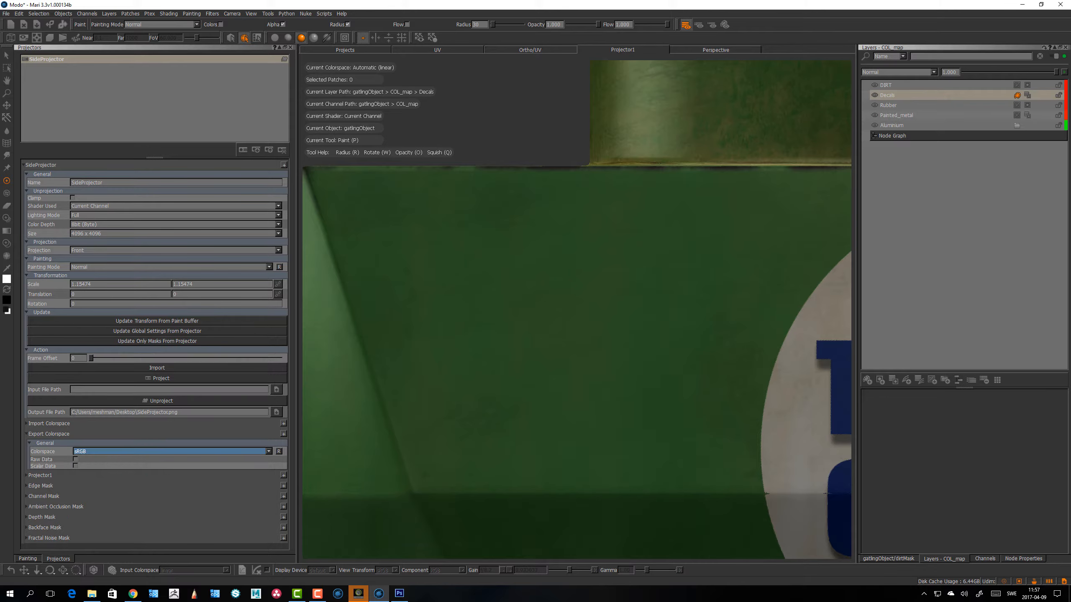
key(alt+Tab)
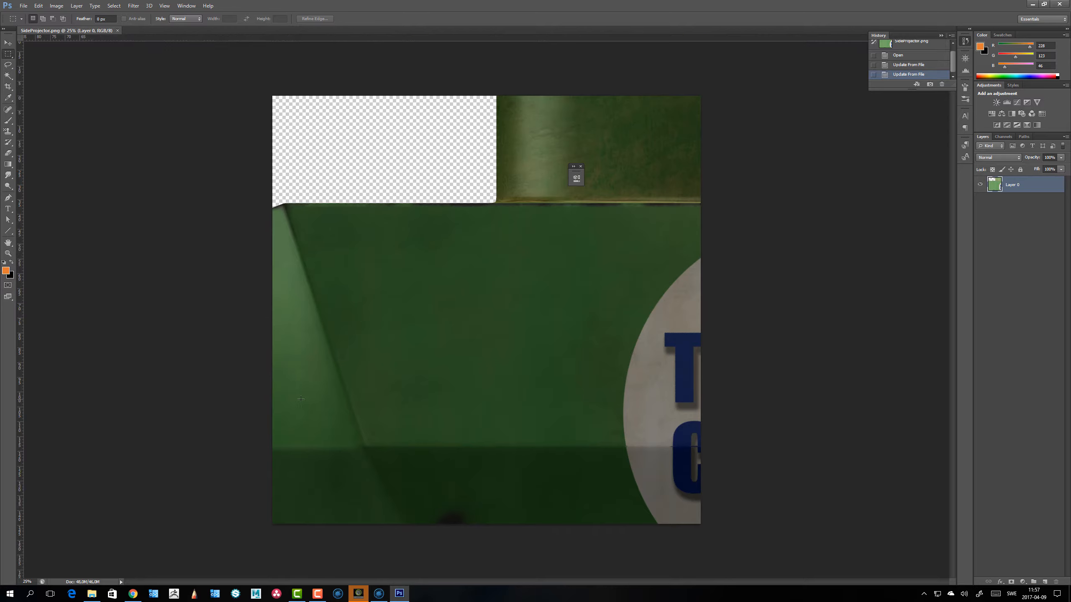
key(alt+Tab)
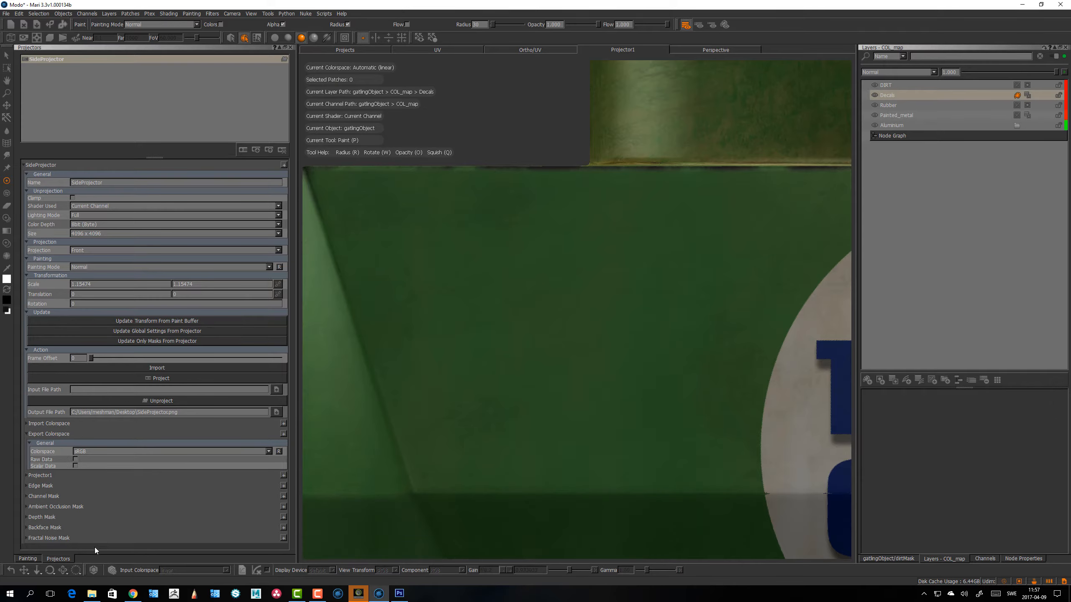
click(94, 570)
key(alt+Tab)
key(alt+Tab)
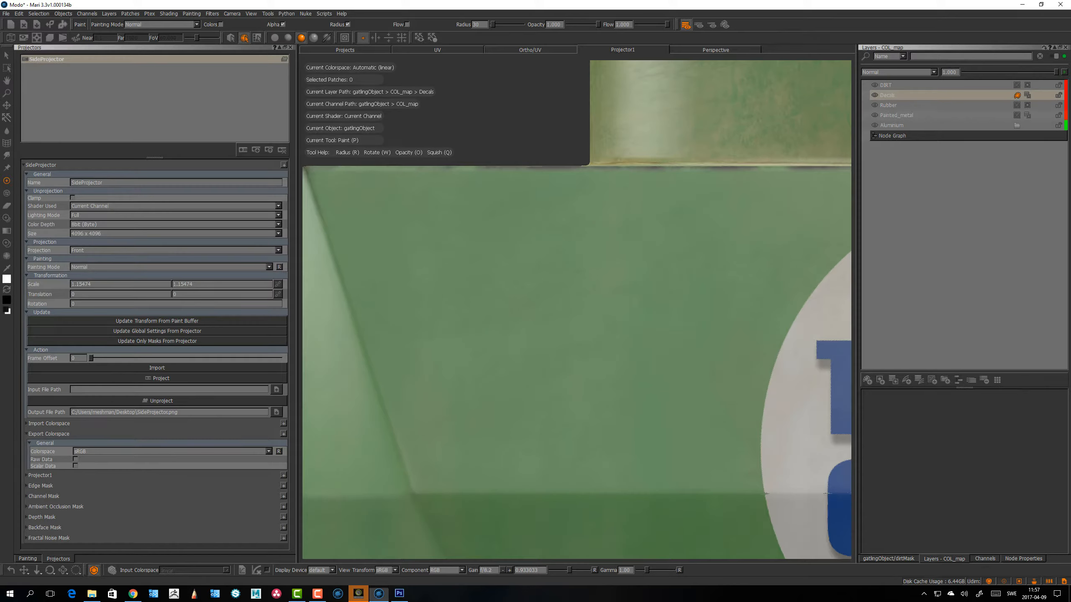
click(152, 401)
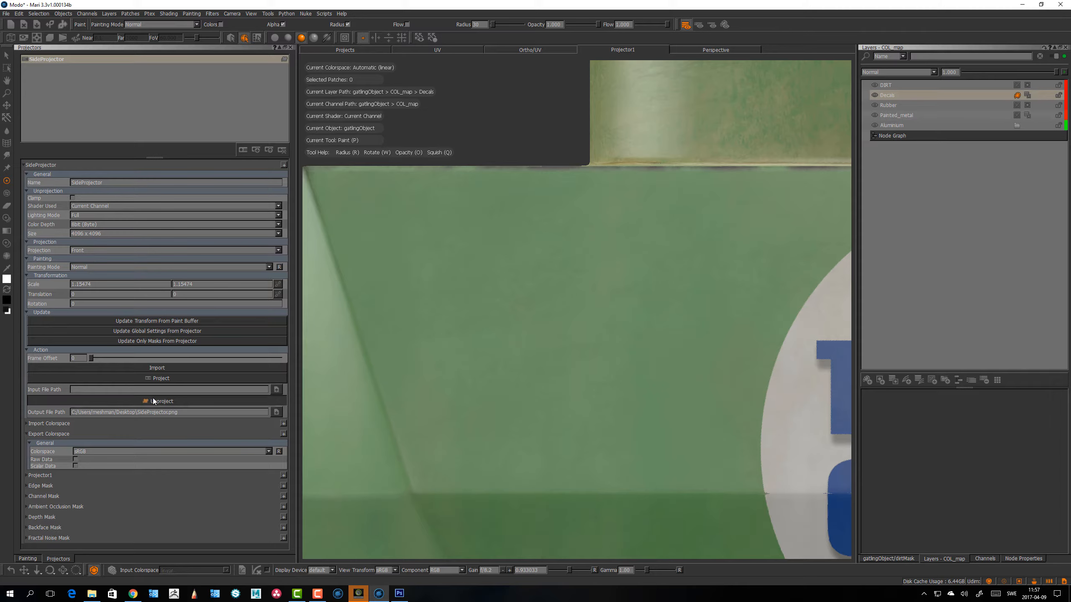
Step: Switch to Photoshop, update SideProjector.png from its file, and add a new layer
key(alt+Tab)
click(545, 222)
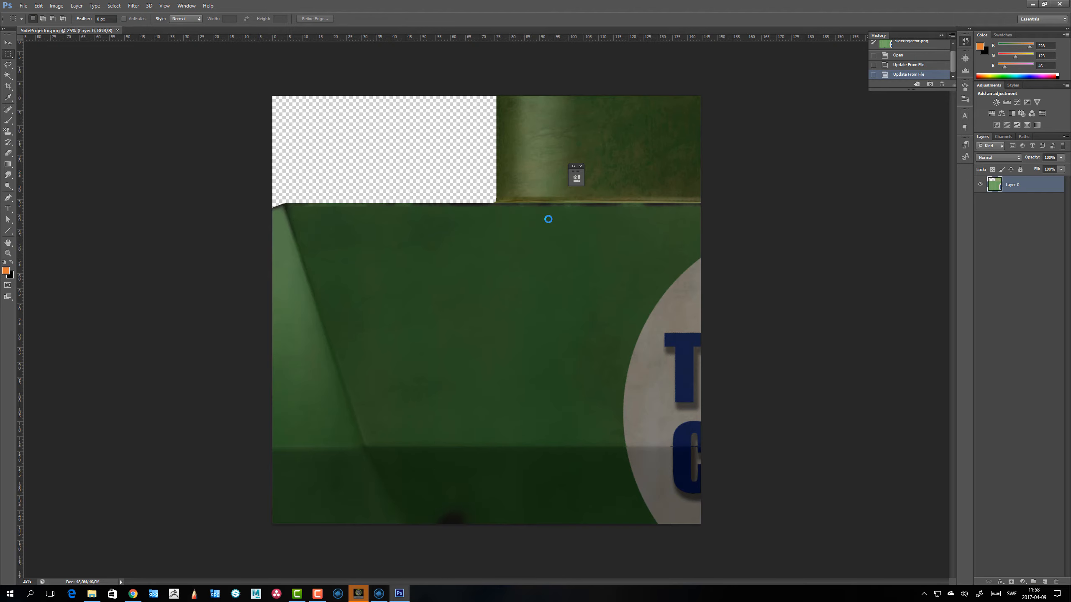
click(1041, 582)
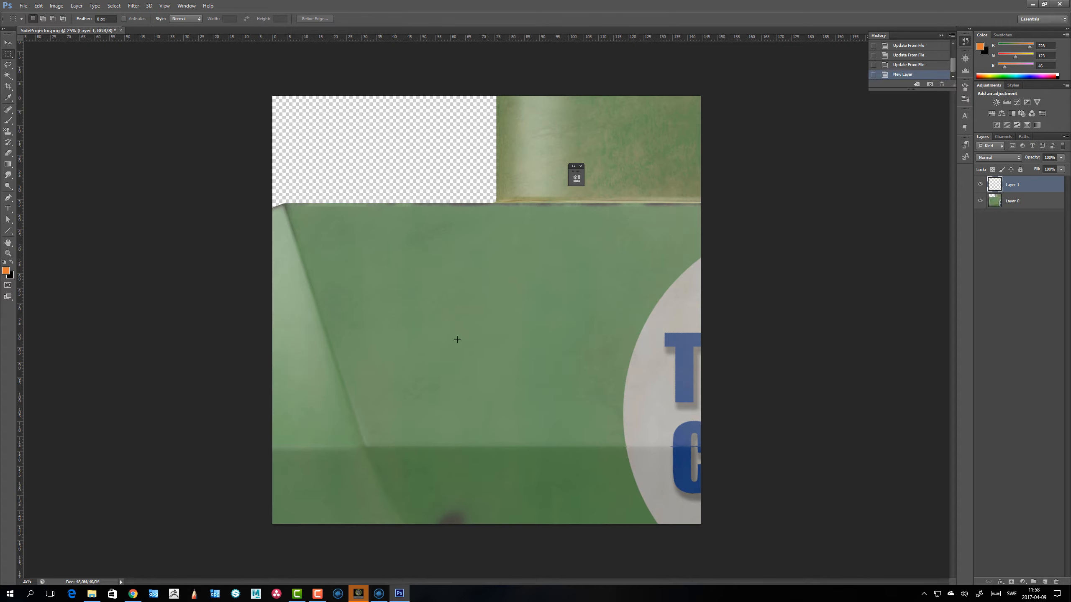
Step: Make the "Meshmen inc." text layer visible on the green side plate
alt+scroll(734, 466, up, 3)
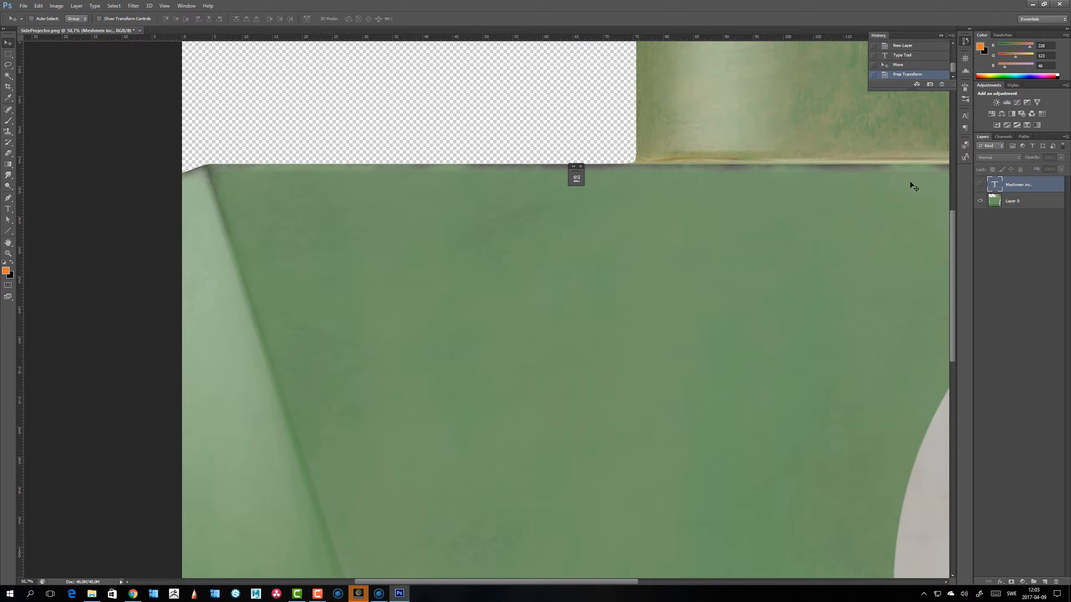
click(980, 185)
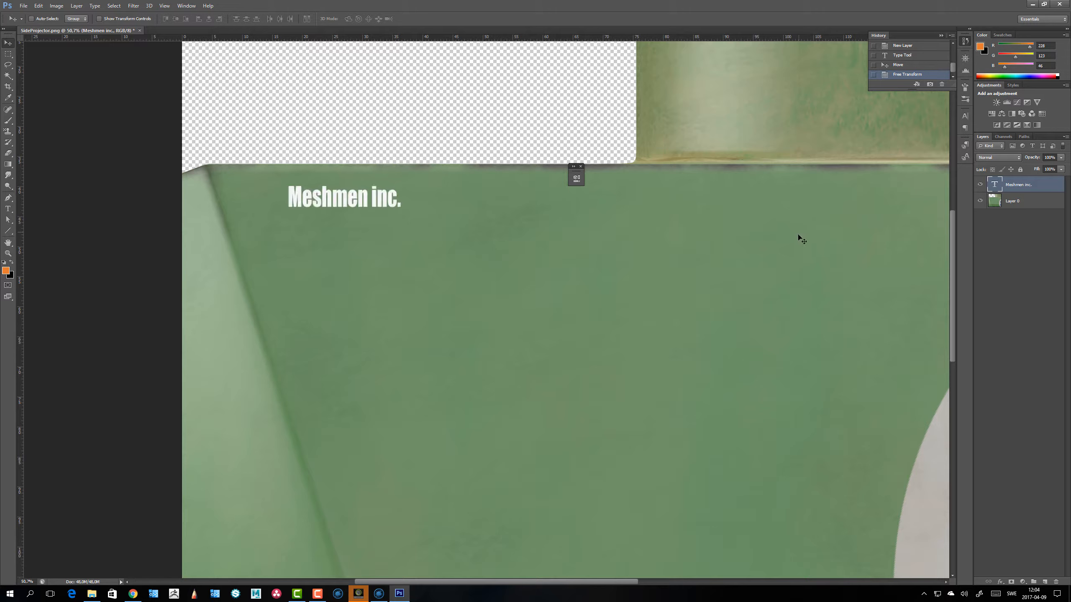
Step: Open se_roundel_af_1940.png from the emblems folder, discarding its embedded color profile
click(23, 6)
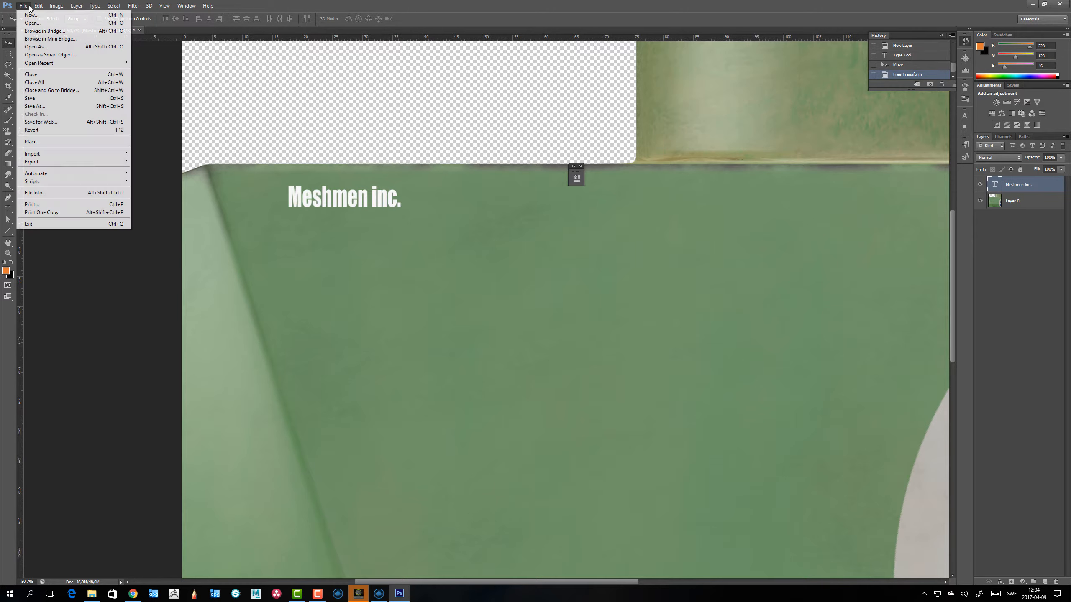
click(31, 23)
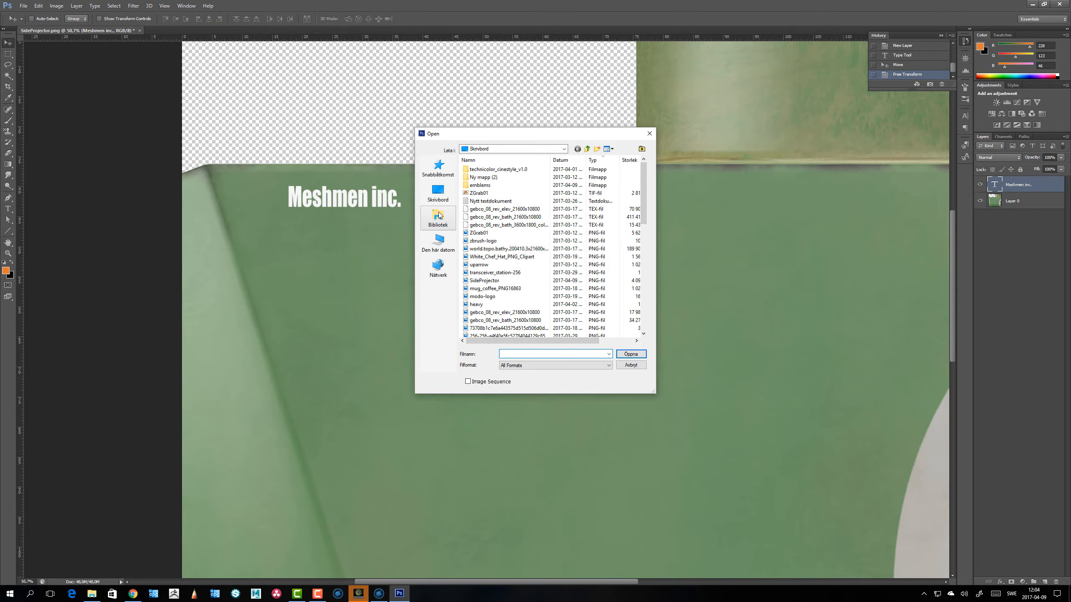
double_click(480, 186)
click(482, 180)
click(634, 355)
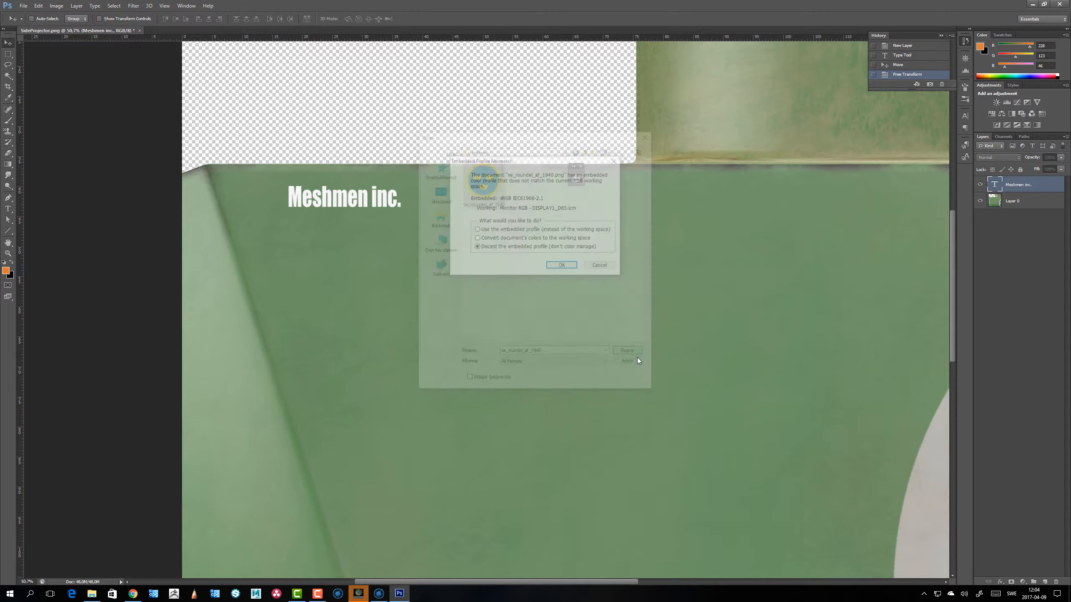
click(564, 268)
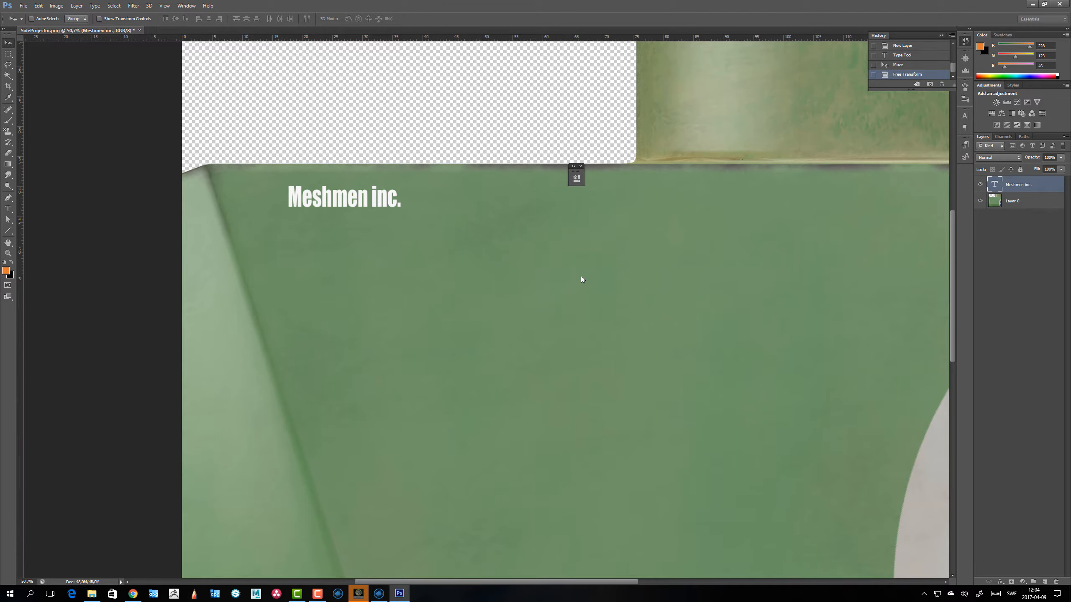
Step: Copy the entire roundel image and paste it into SideProjector.png
key(ctrl+a)
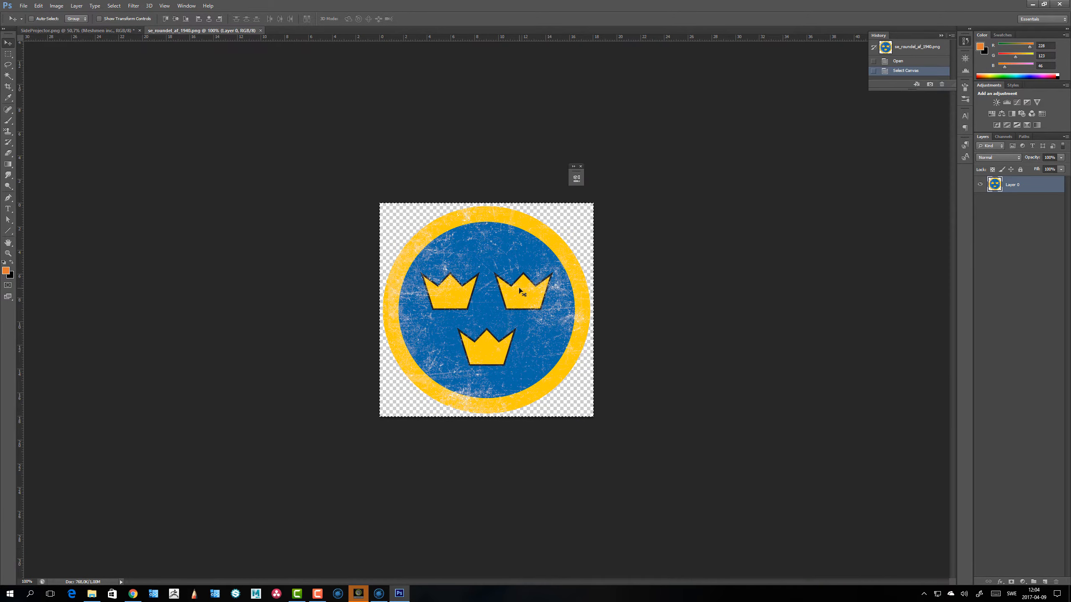
key(ctrl+c)
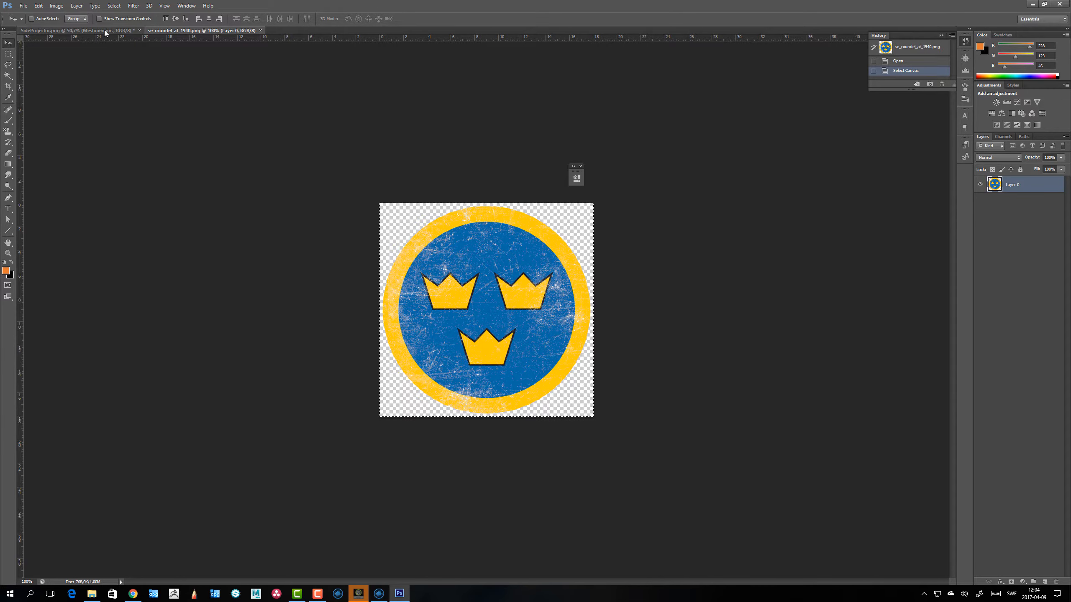
click(75, 30)
key(ctrl+v)
Step: Move the roundel below the "Meshmen inc." text and center the text directly above it
drag(489, 310, 370, 308)
click(1000, 201)
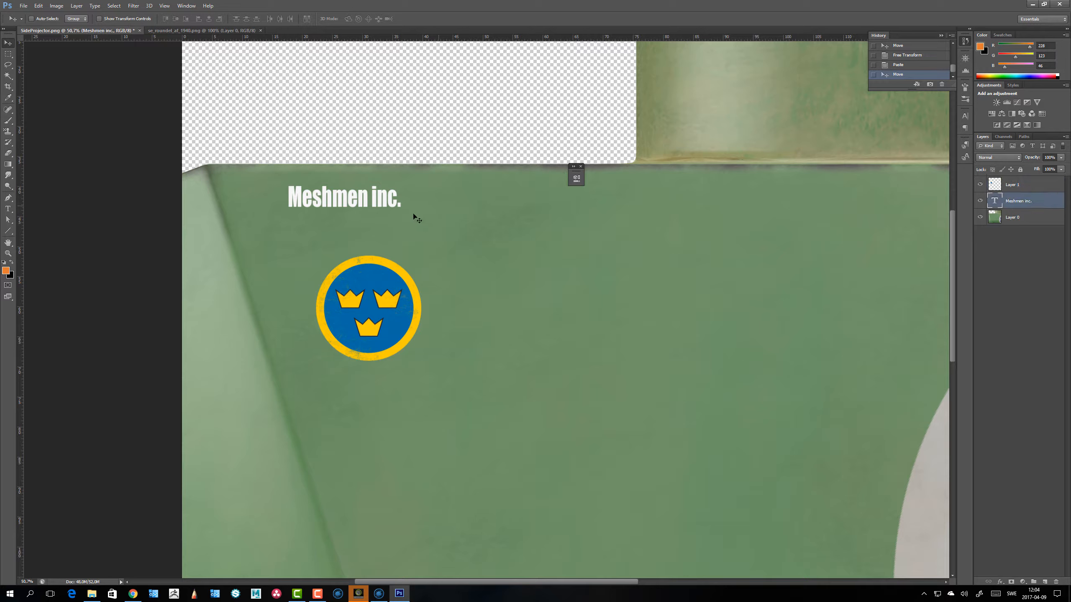
drag(386, 202, 408, 242)
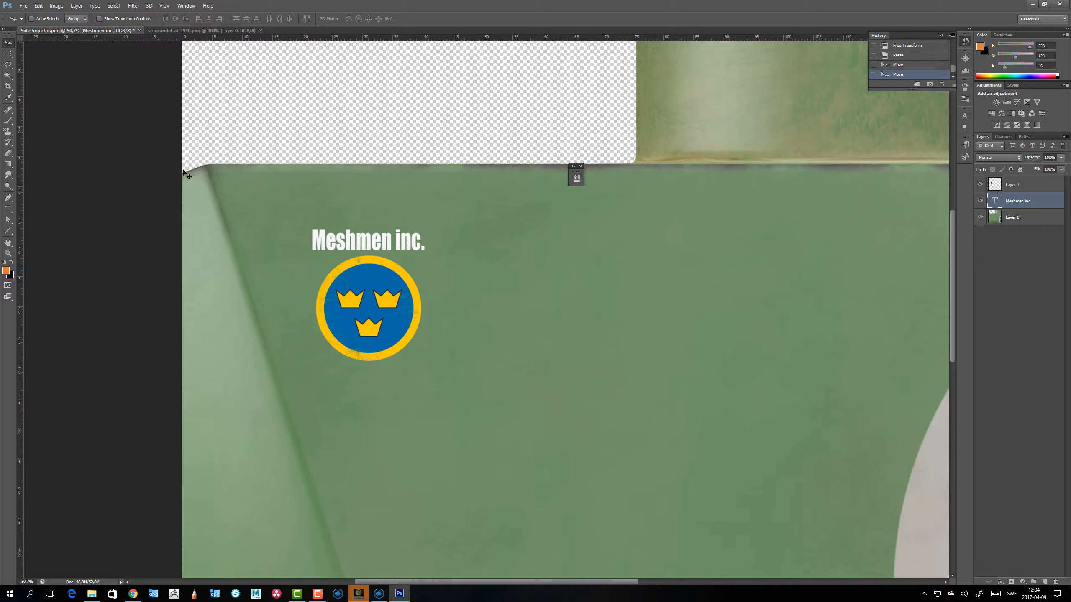
Step: Add a new layer on top of the stack and draw a closed Pen path with rounded corners framing the text and roundel
click(1045, 583)
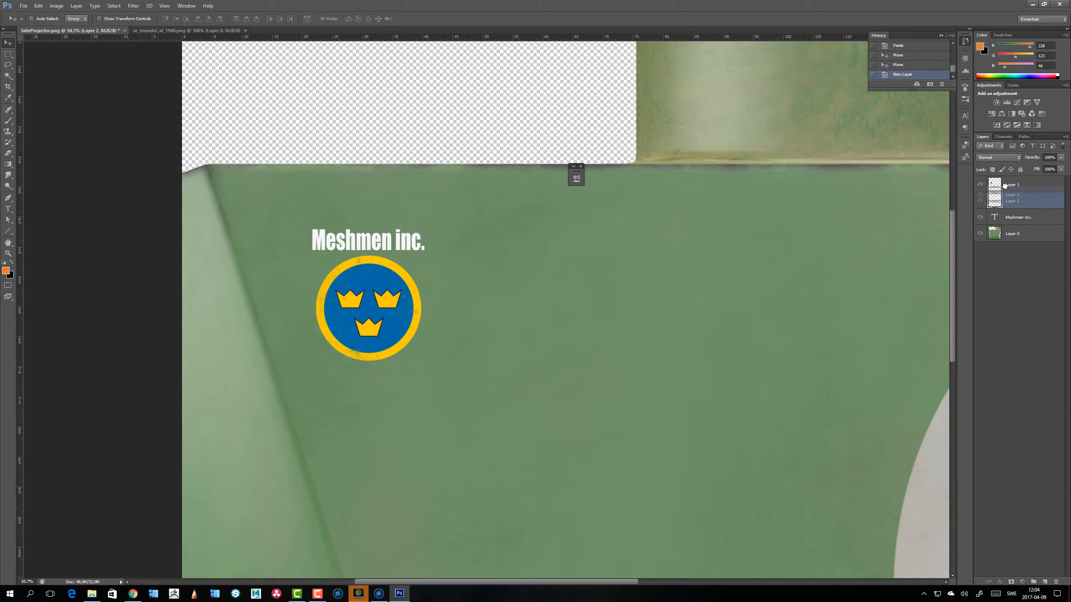
drag(1042, 205, 1002, 178)
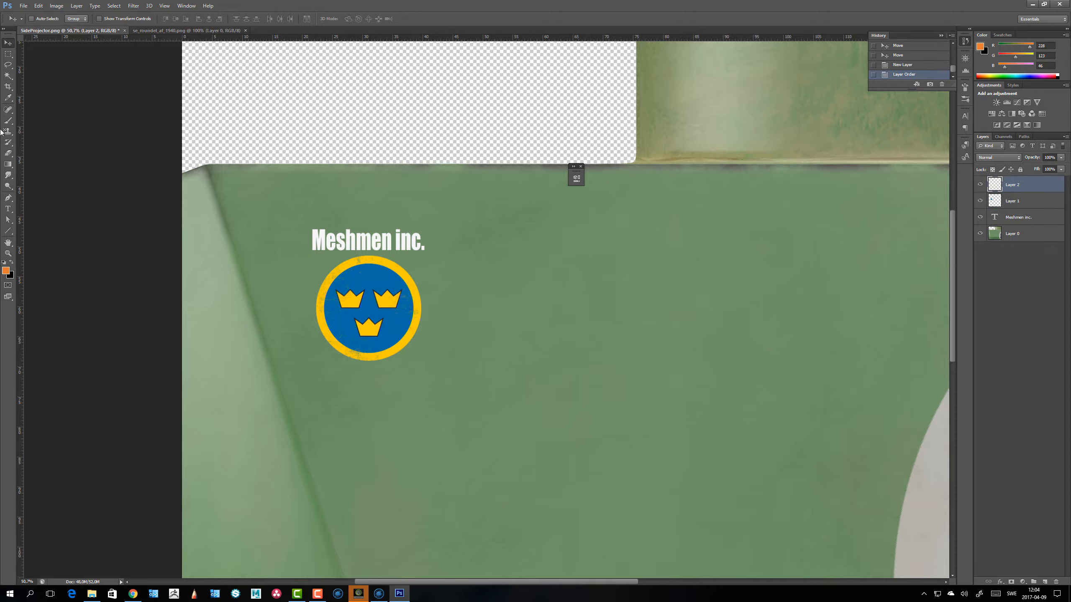
click(8, 198)
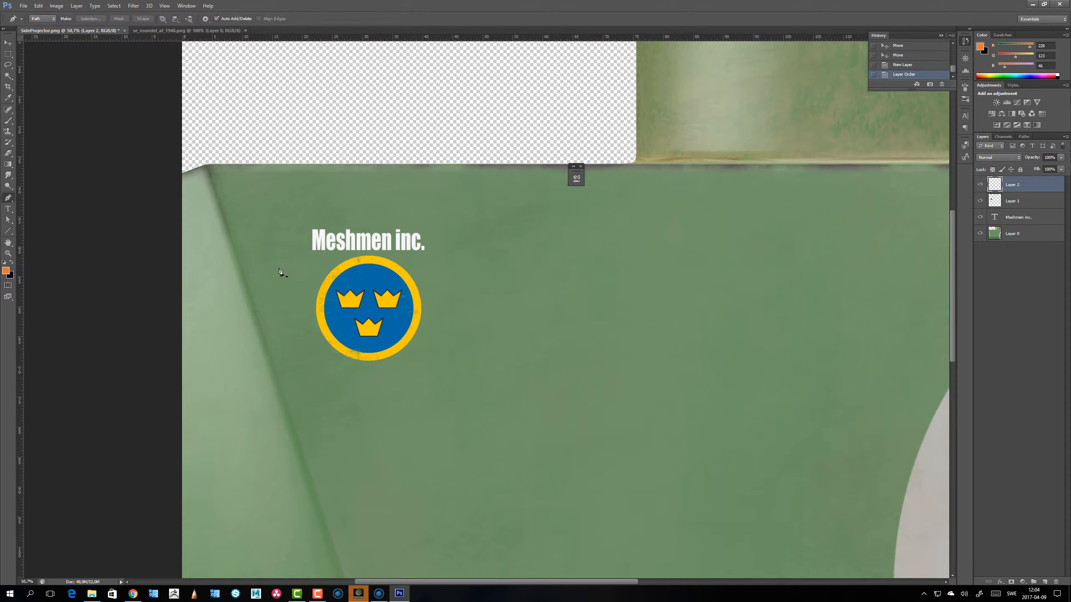
click(340, 486)
click(258, 252)
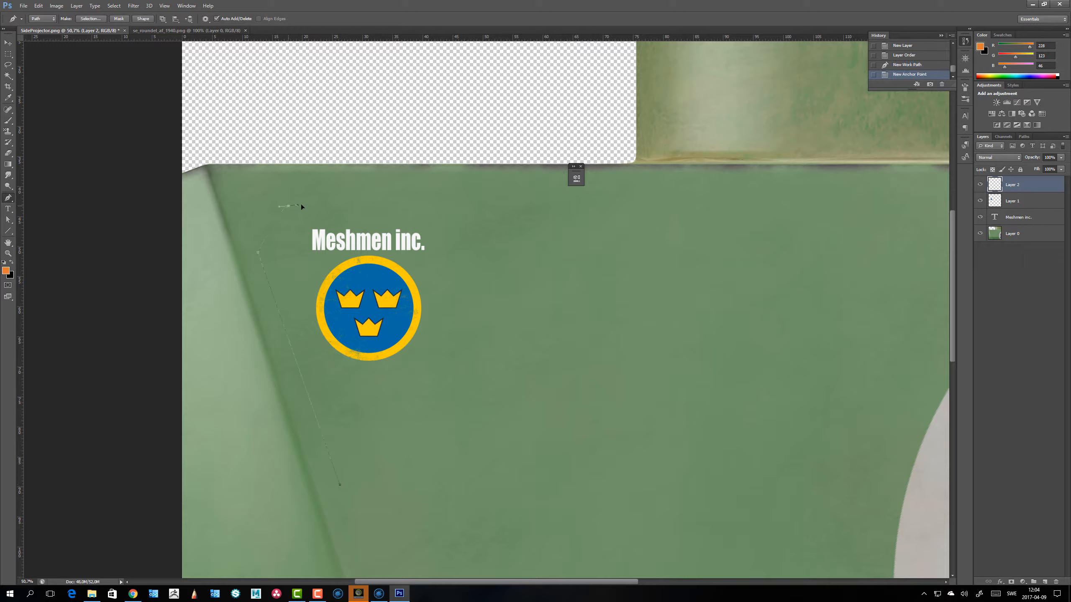
drag(333, 201, 335, 207)
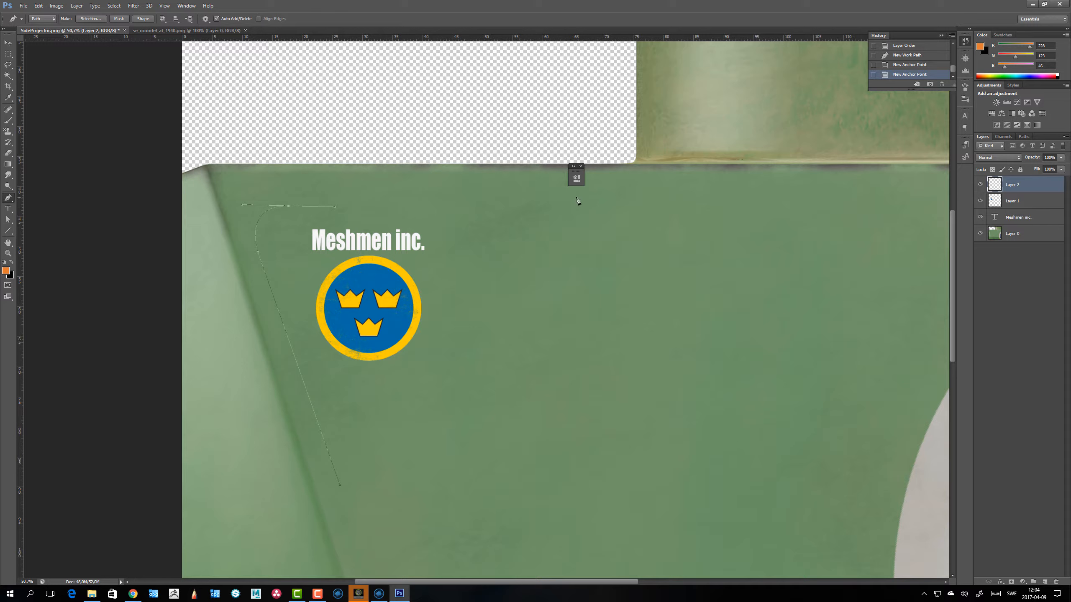
click(654, 210)
drag(683, 246, 684, 253)
drag(333, 475, 335, 476)
click(341, 488)
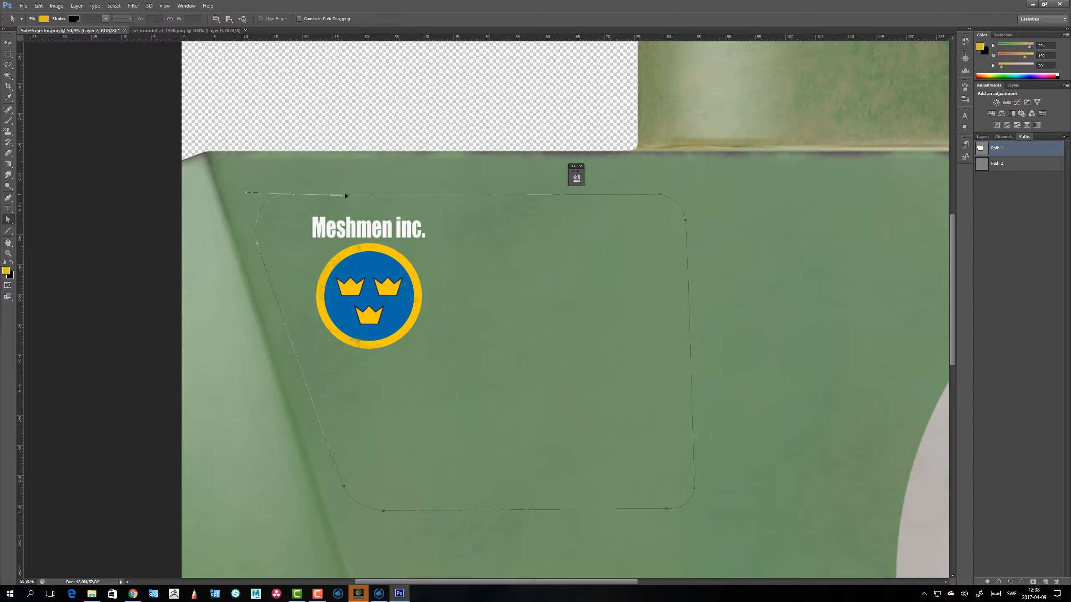
Step: Adjust the anchor points and handles along the upper edge of Path 1 to refine the frame's rounded top corners
drag(344, 196, 345, 195)
click(660, 195)
drag(686, 228, 690, 231)
Step: Stroke Path 1 on Layer 2 with the Brush, using the yellow sampled from the roundel's ring
click(982, 138)
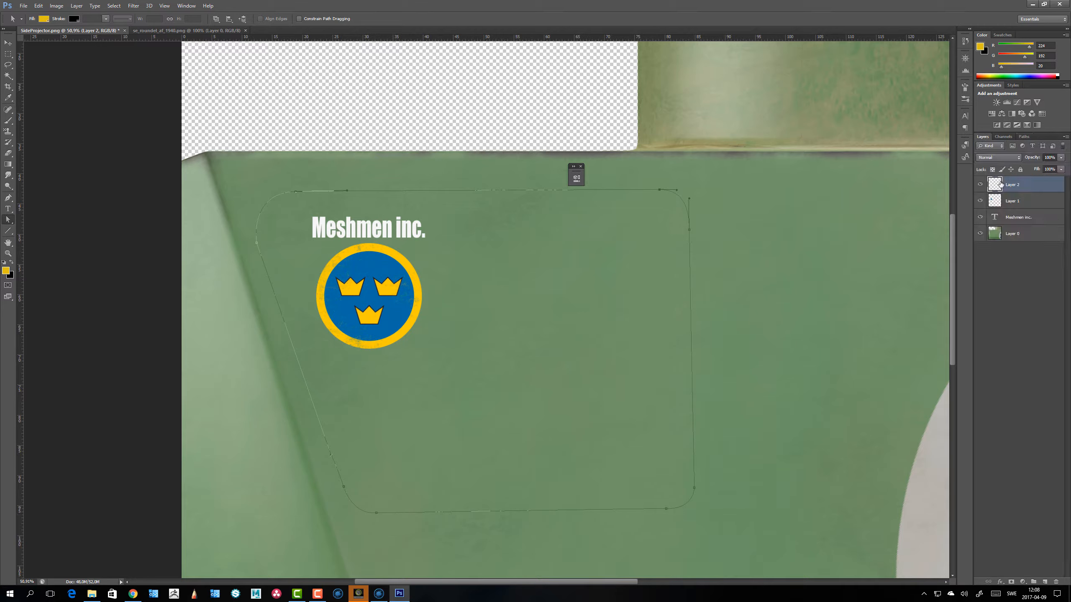
click(1024, 137)
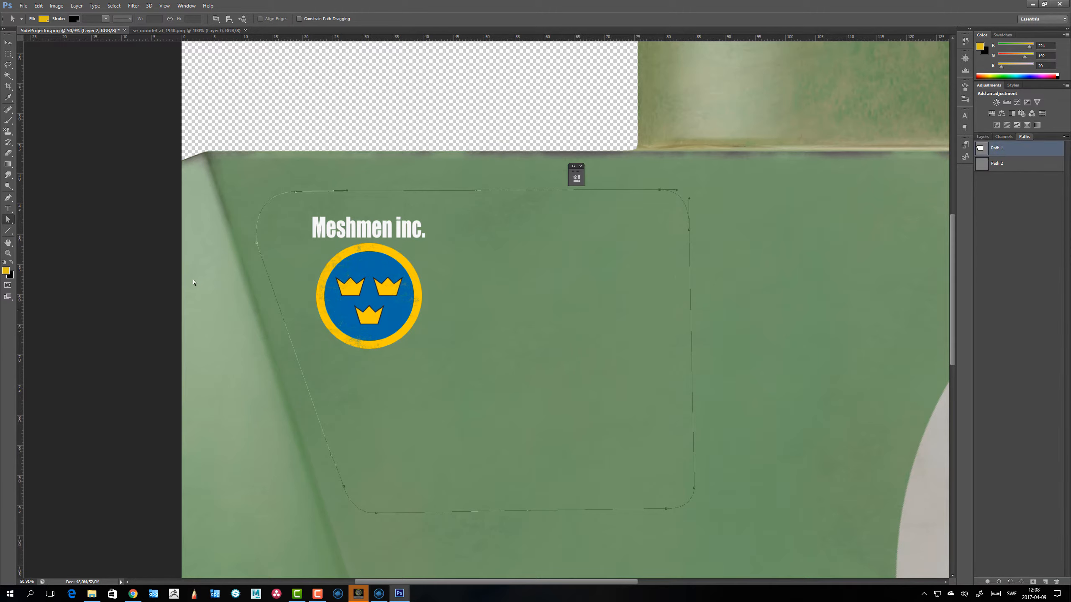
click(7, 121)
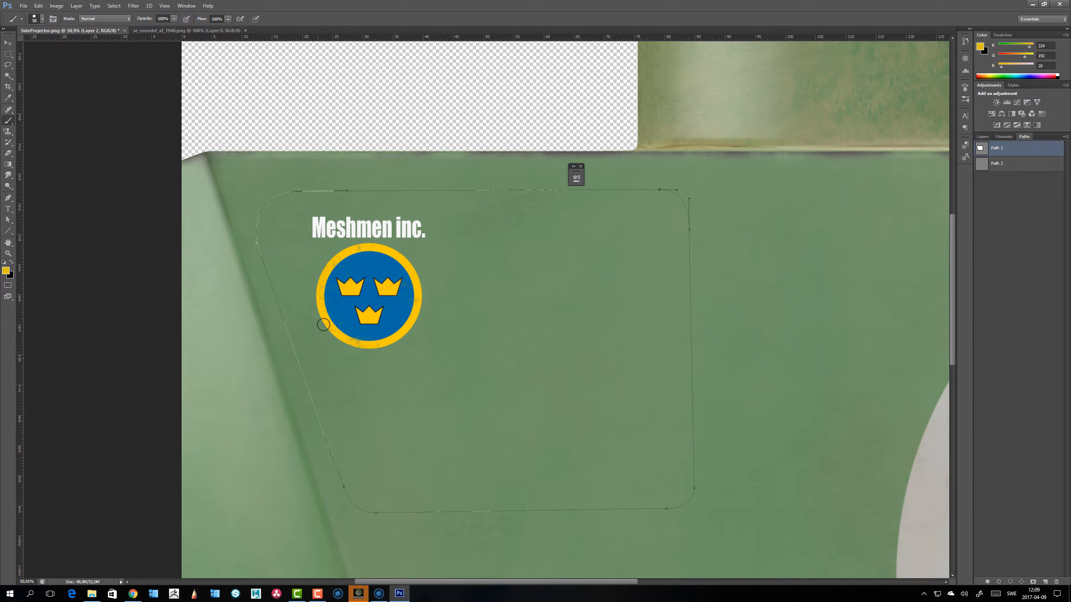
alt+click(325, 274)
click(999, 582)
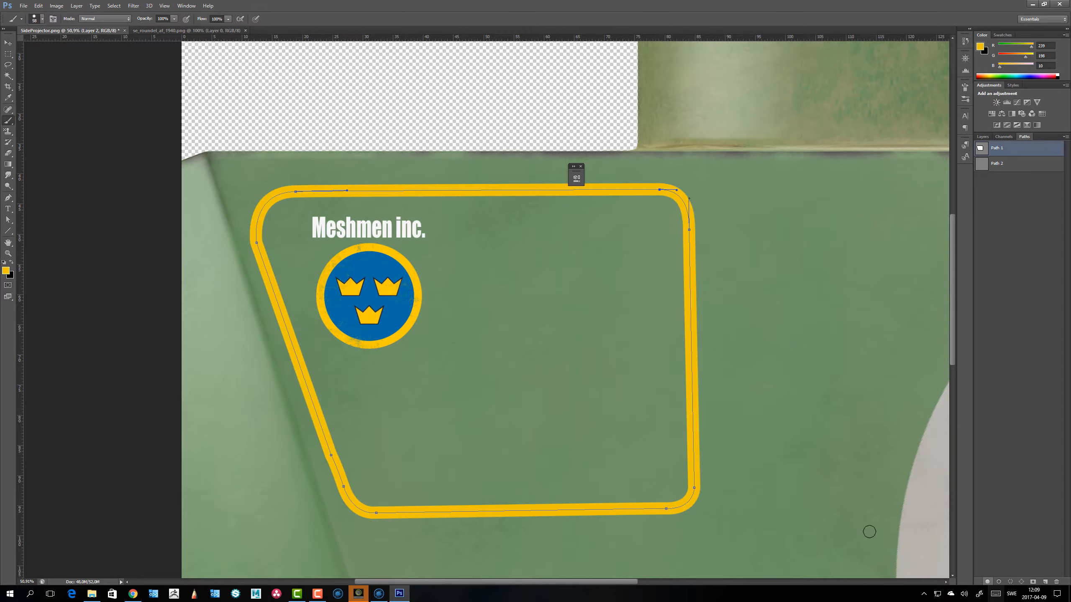
Step: Deselect Path 1 and return to the layer stack to view the stroked frame on Layer 2
key(v)
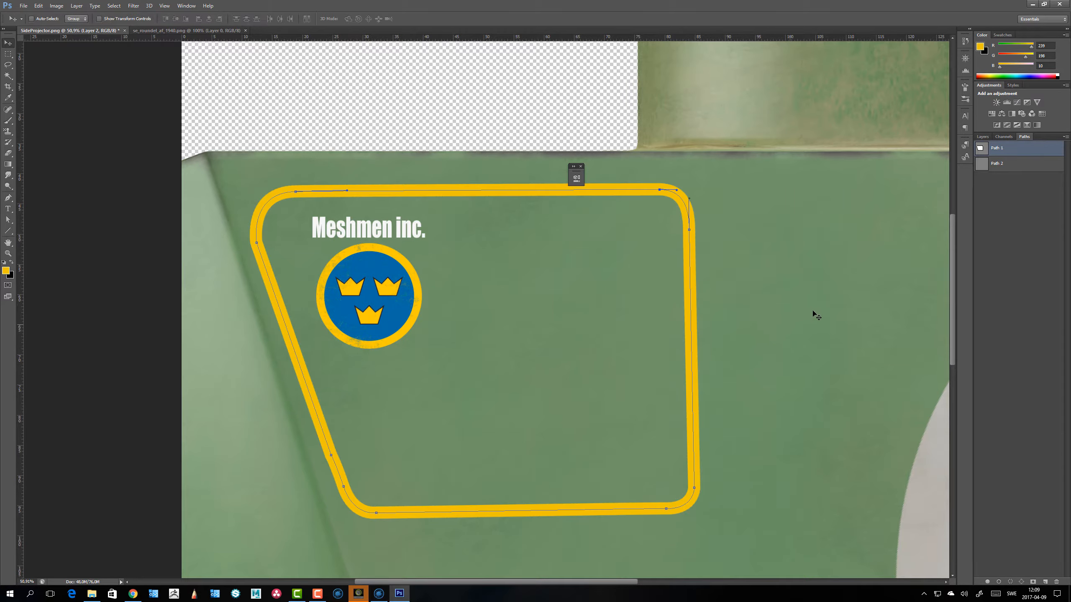
click(1003, 166)
click(982, 137)
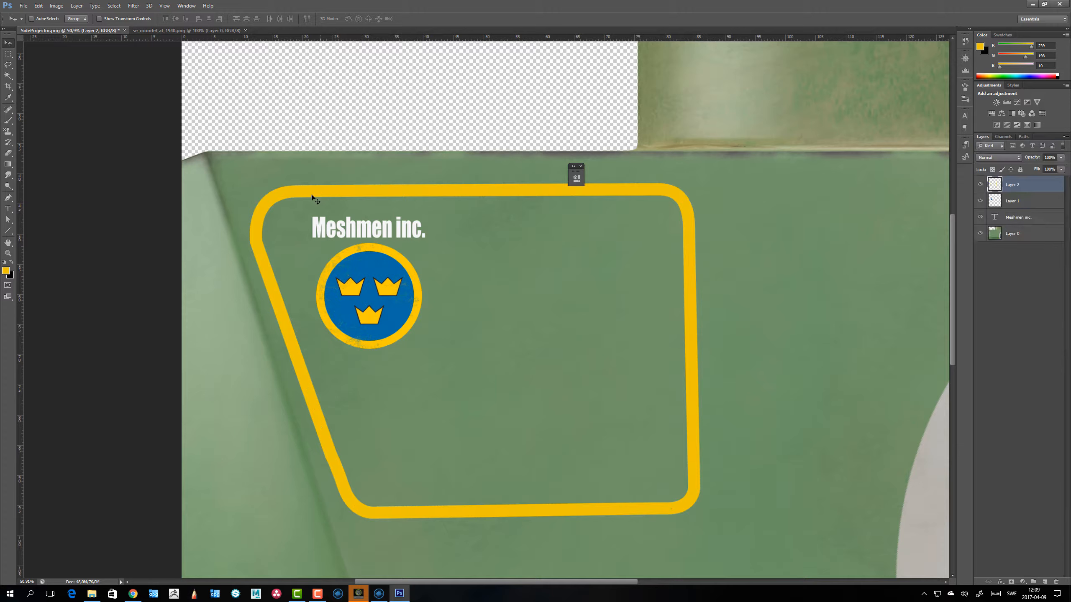
click(980, 185)
Step: Add the yellow Impact text "DANGER RADIO ACTIVE MATERIAL INSIDE" and place it just above the frame's lower edge, toward its right corner
click(8, 209)
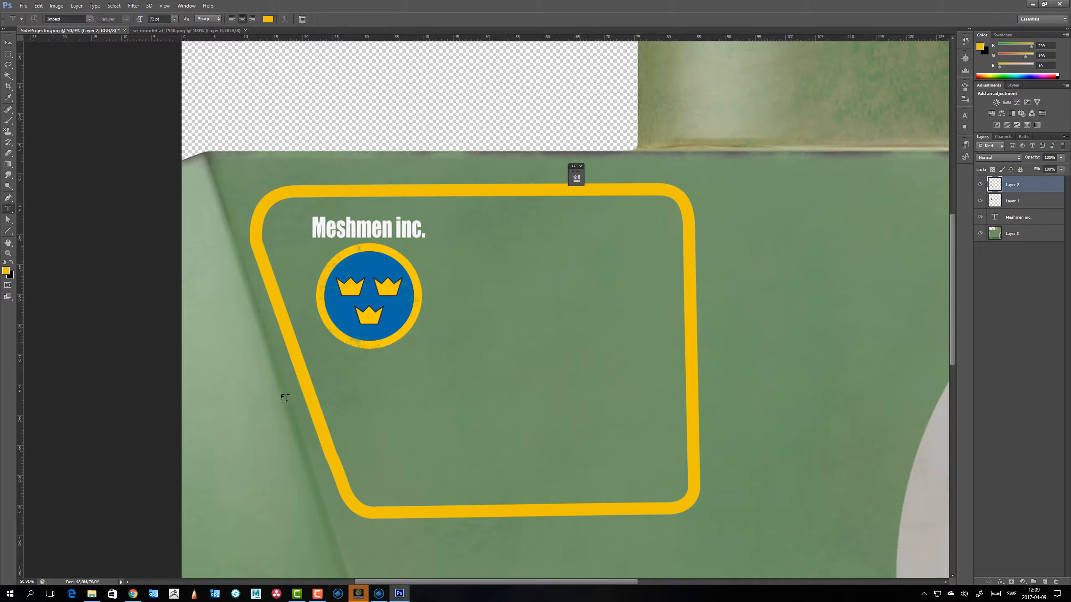
click(380, 478)
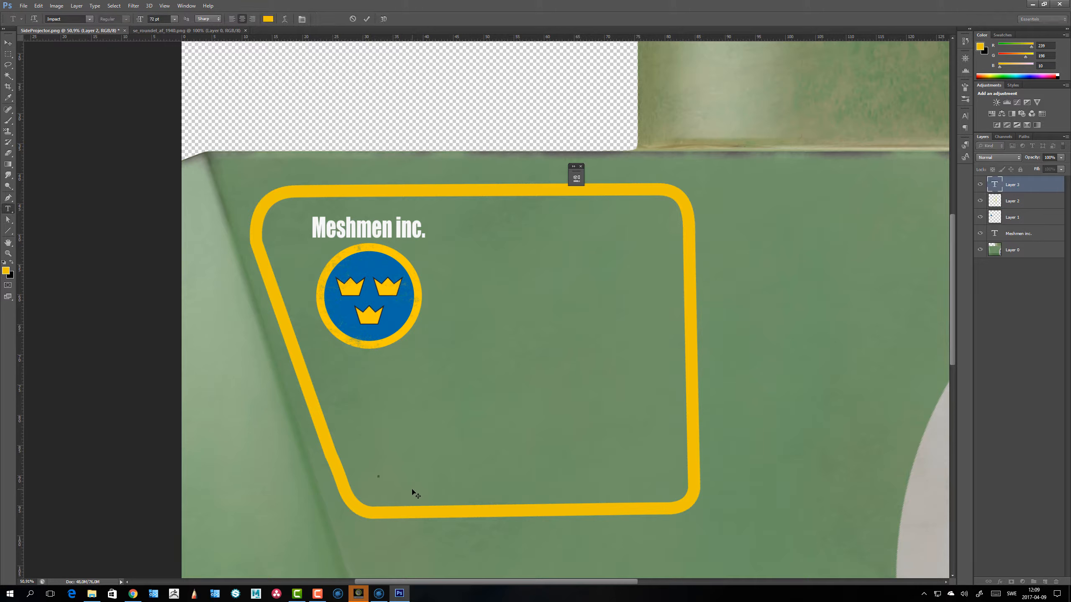
text(DANGER RADIO)
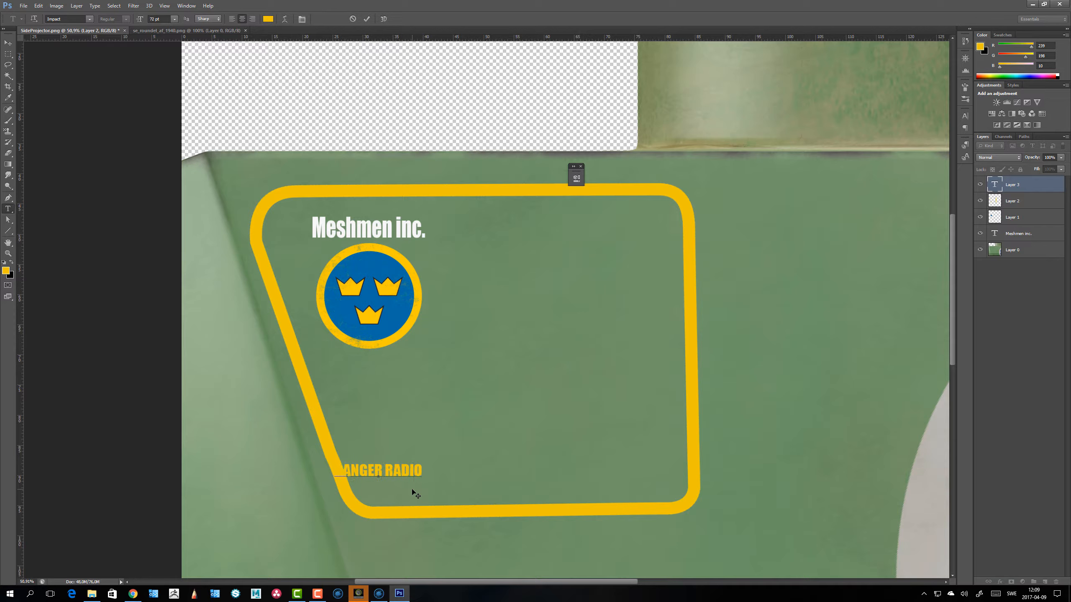
text( act)
key(BackSpace)
key(BackSpace)
key(BackSpace)
text(ACT)
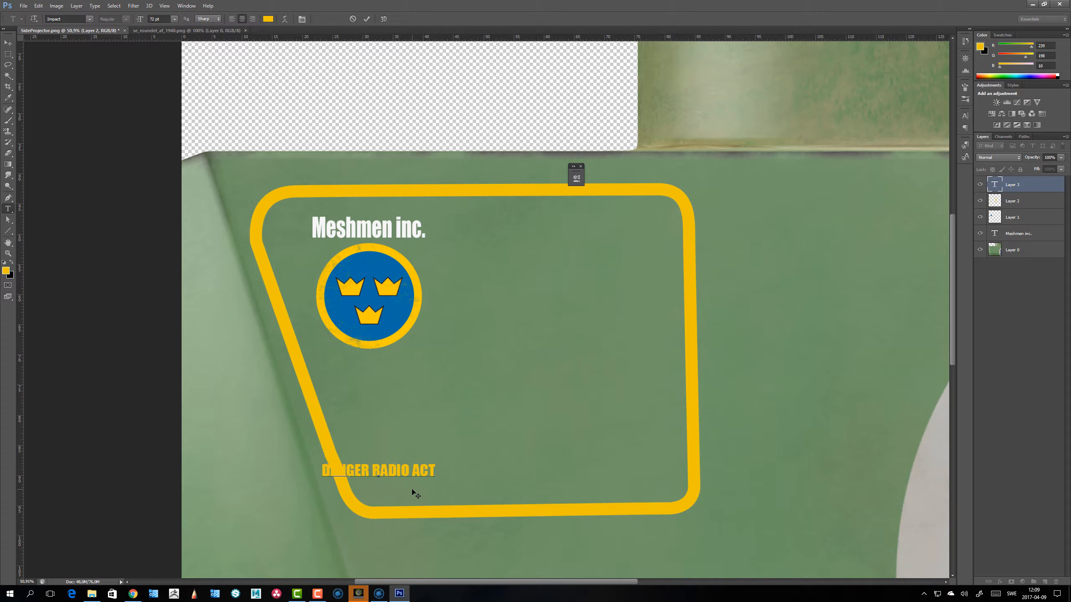
text(IVE MATERTI)
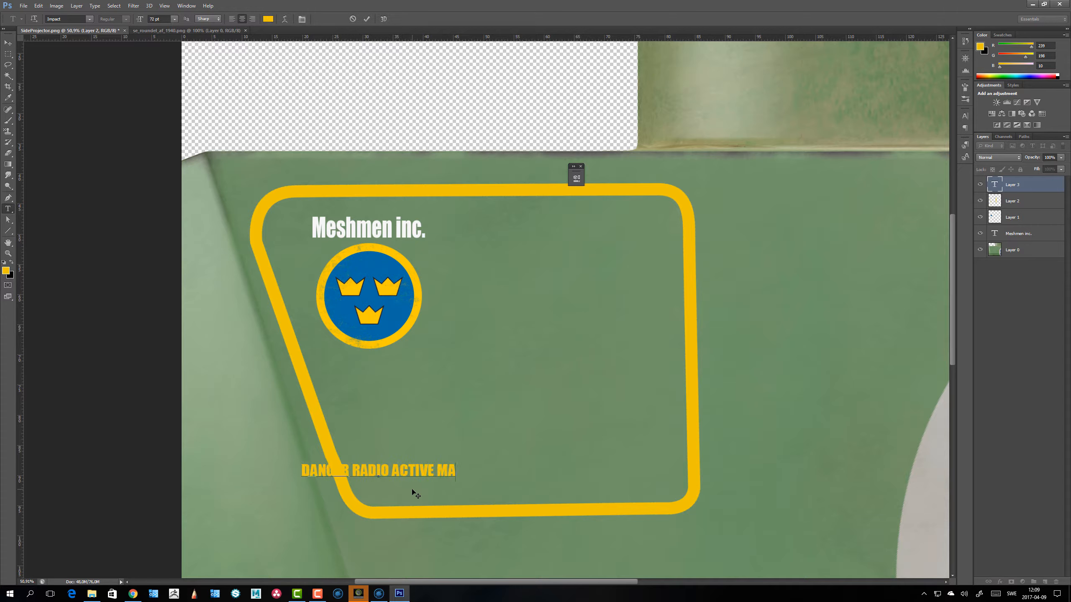
key(BackSpace)
key(BackSpace)
key(BackSpace)
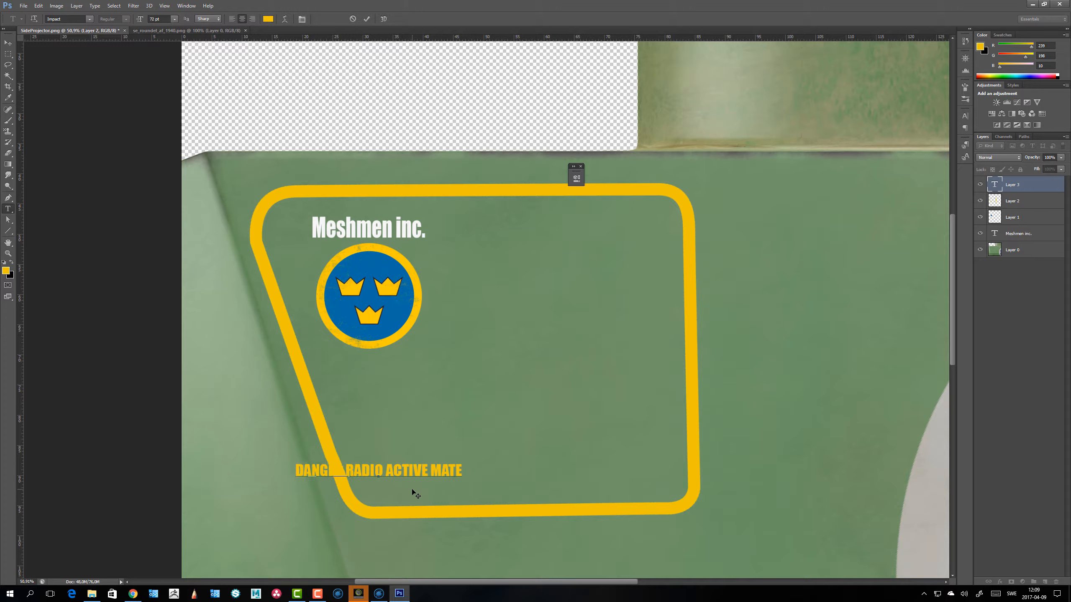
text(RIAL)
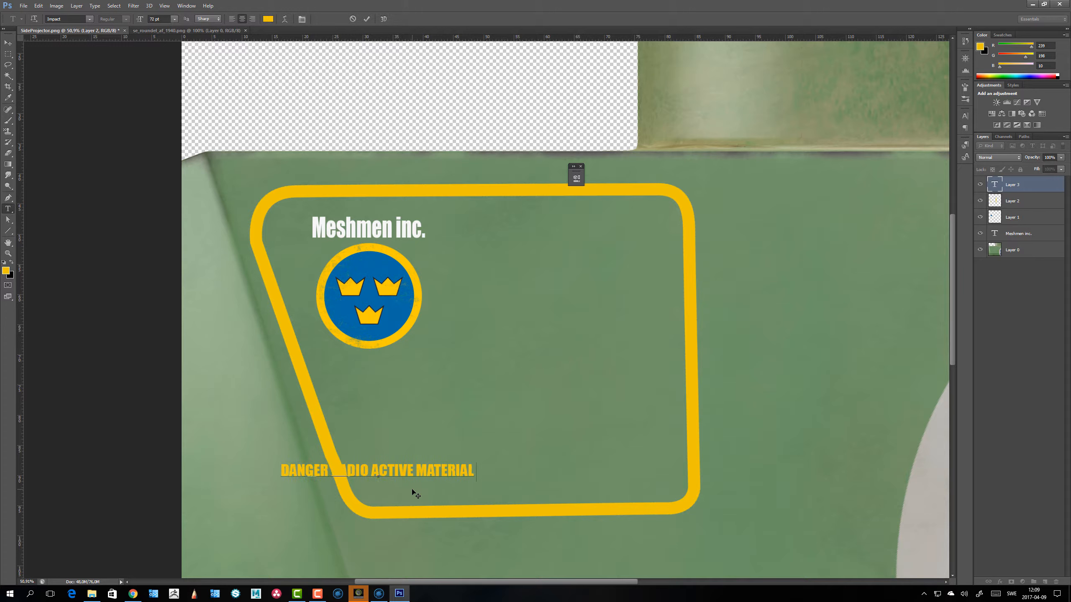
text( INSIDE)
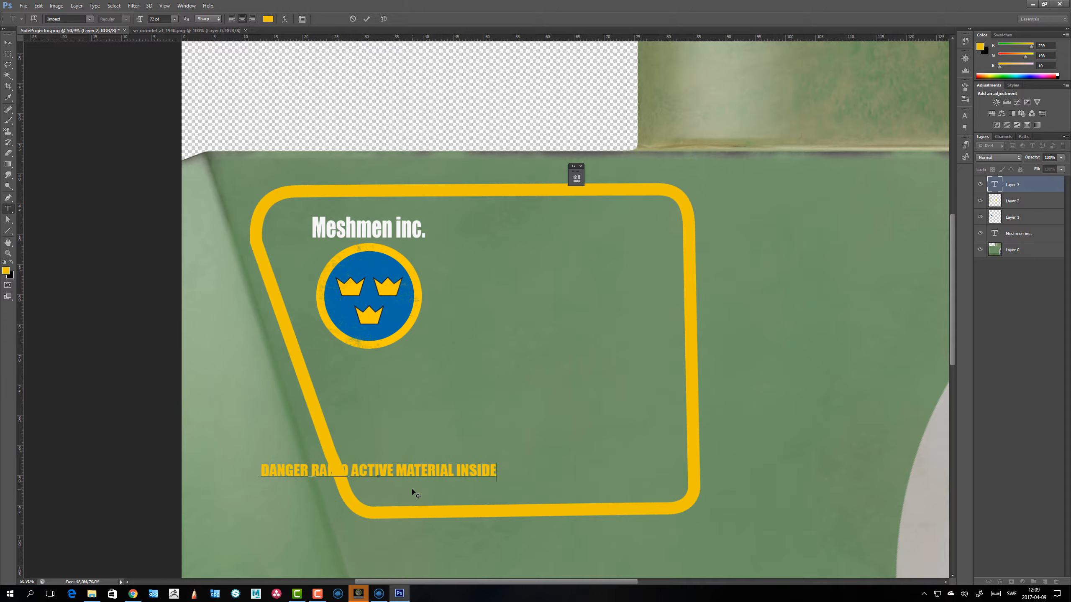
click(8, 43)
drag(424, 468, 571, 487)
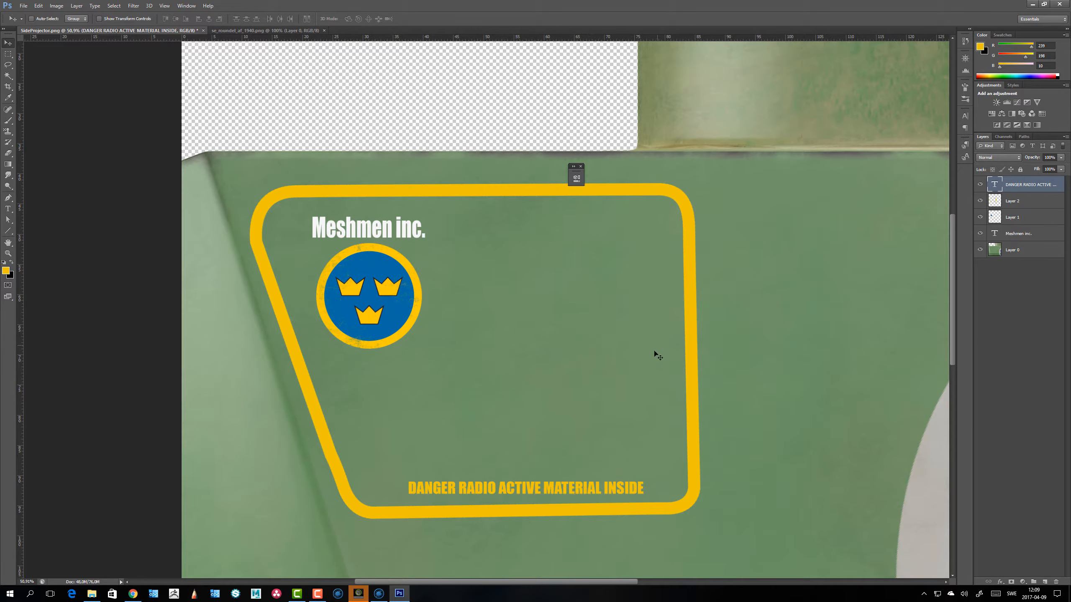
Step: Hide the vehicle background Layer 0 and merge both text layers, Layer 1 and Layer 2 into a single decal layer
alt+drag(601, 390, 628, 395)
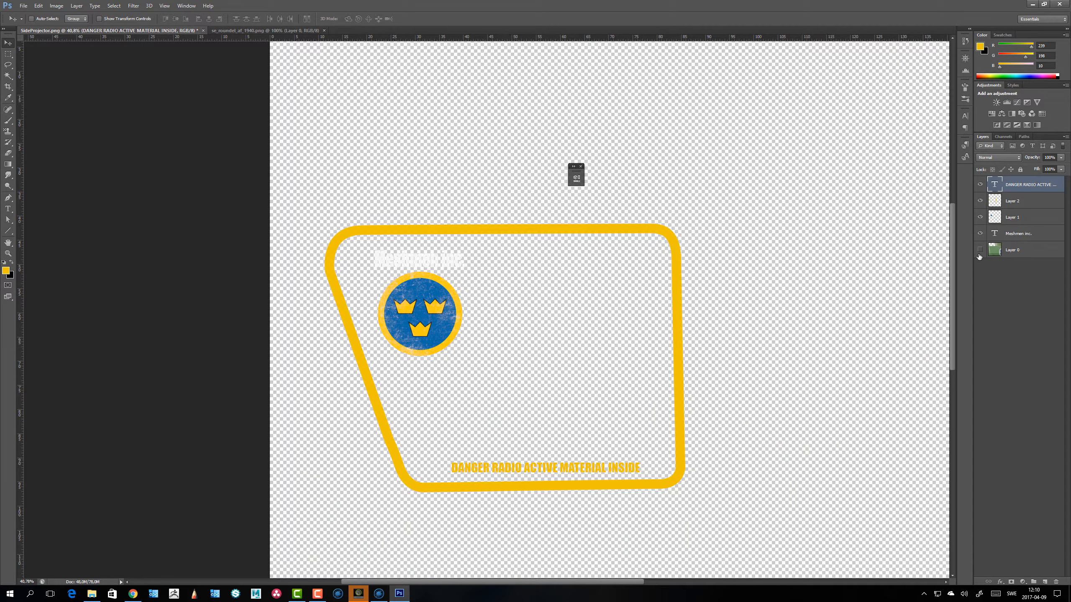
click(979, 253)
click(1001, 252)
click(1010, 236)
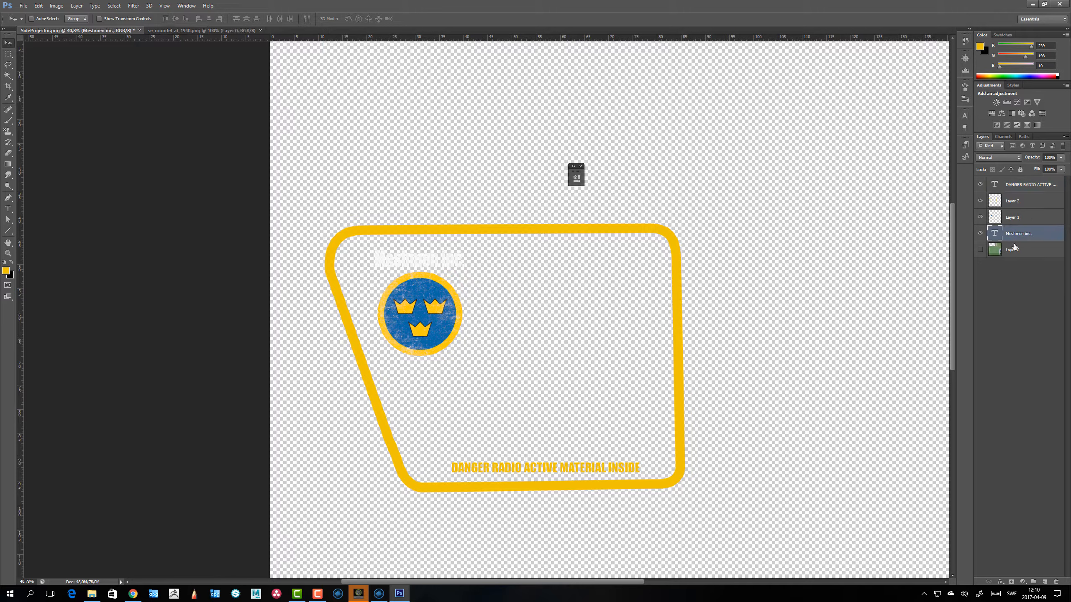
shift+click(1020, 186)
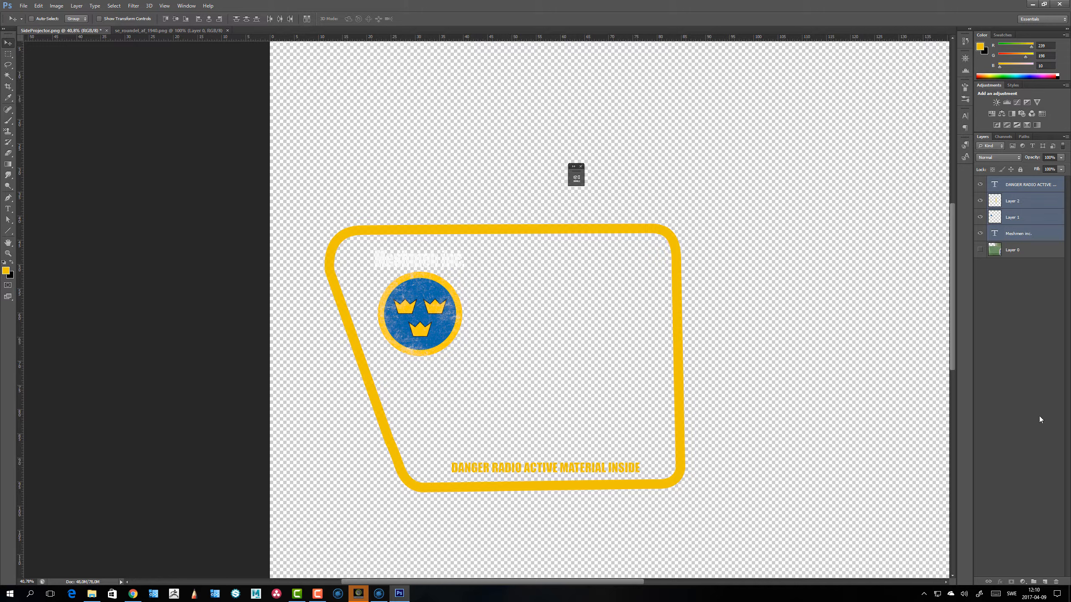
click(1025, 236)
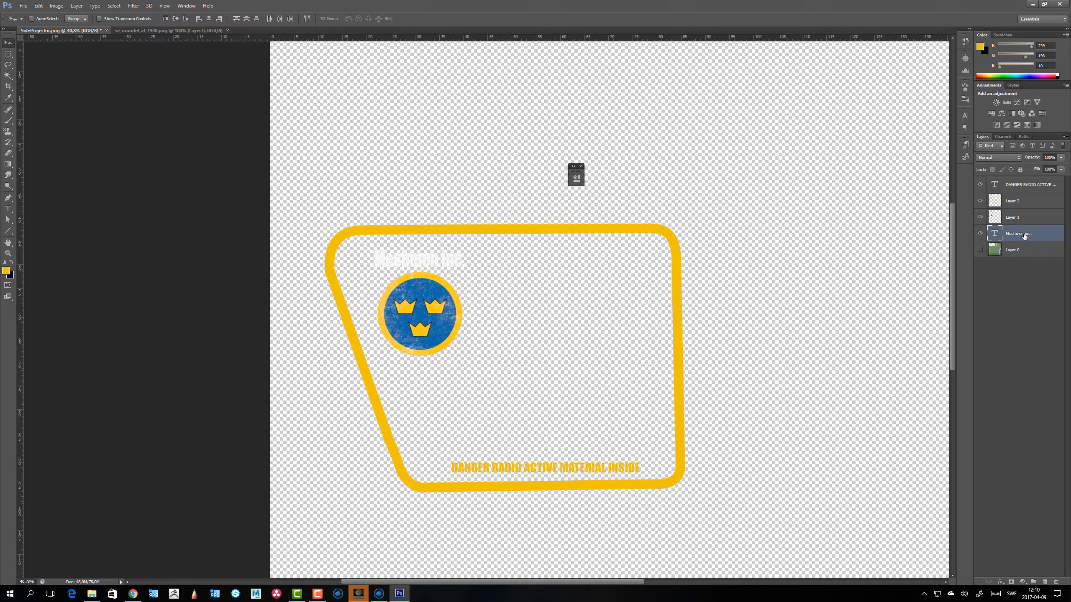
shift+click(1033, 186)
key(ctrl+e)
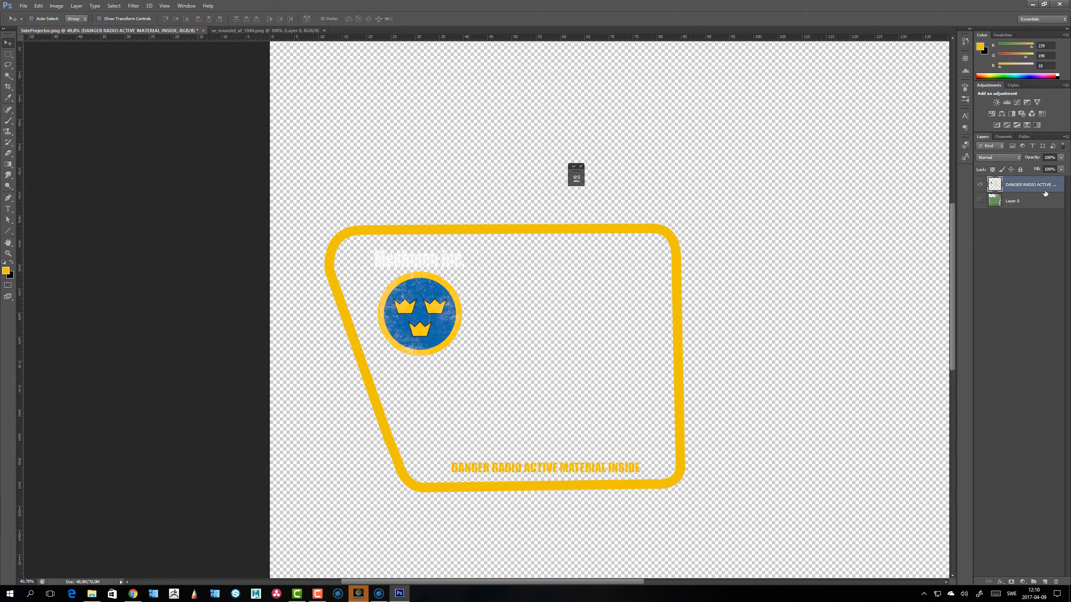
Step: Save the transparent decals as a PNG copy named SIDE in the desktop's emblems folder
click(23, 6)
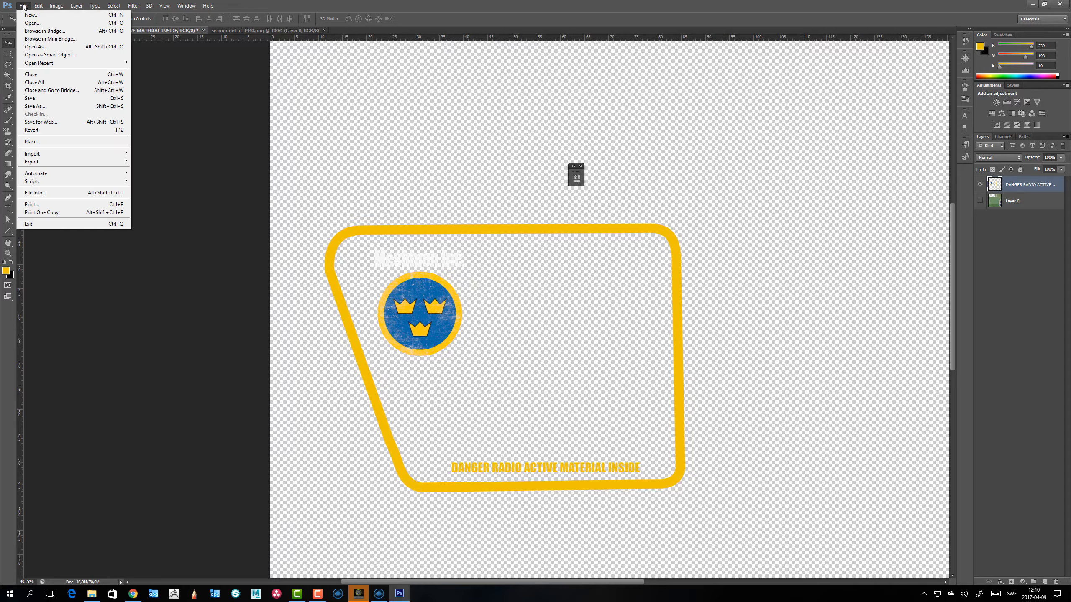
click(44, 106)
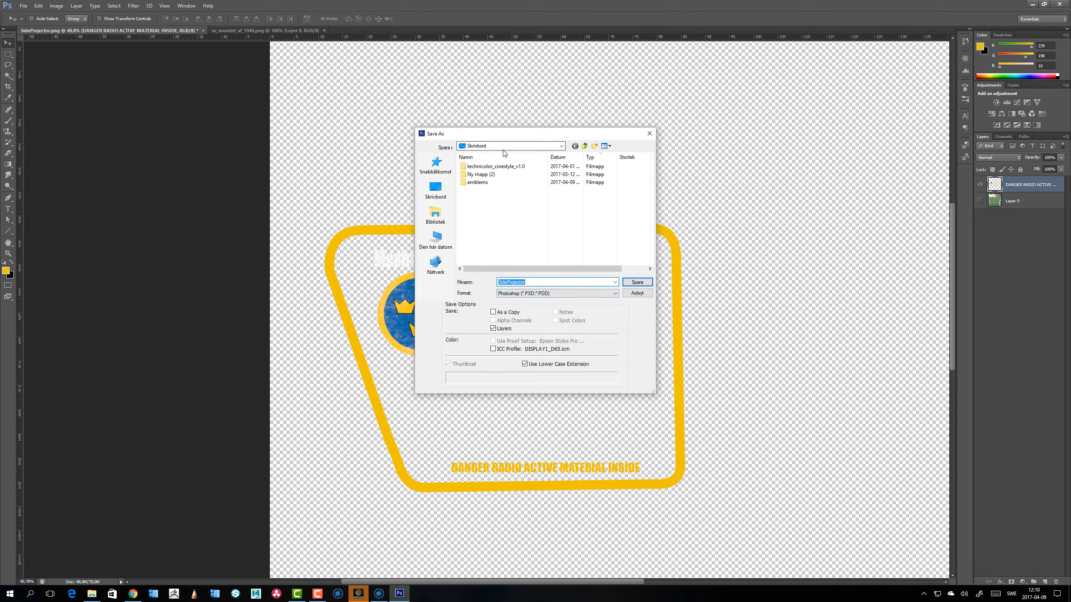
double_click(475, 183)
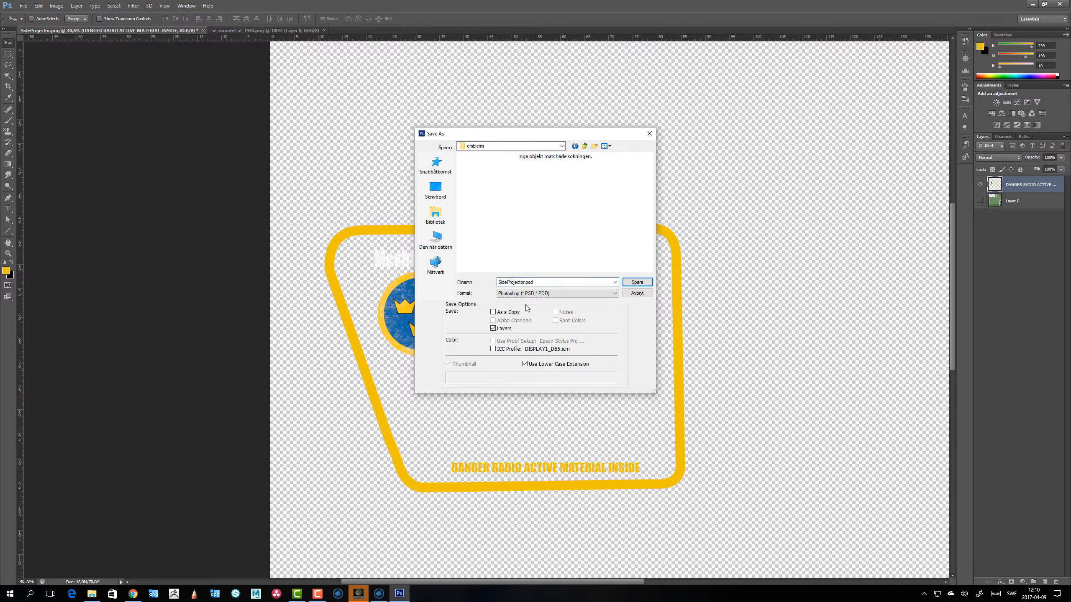
click(539, 293)
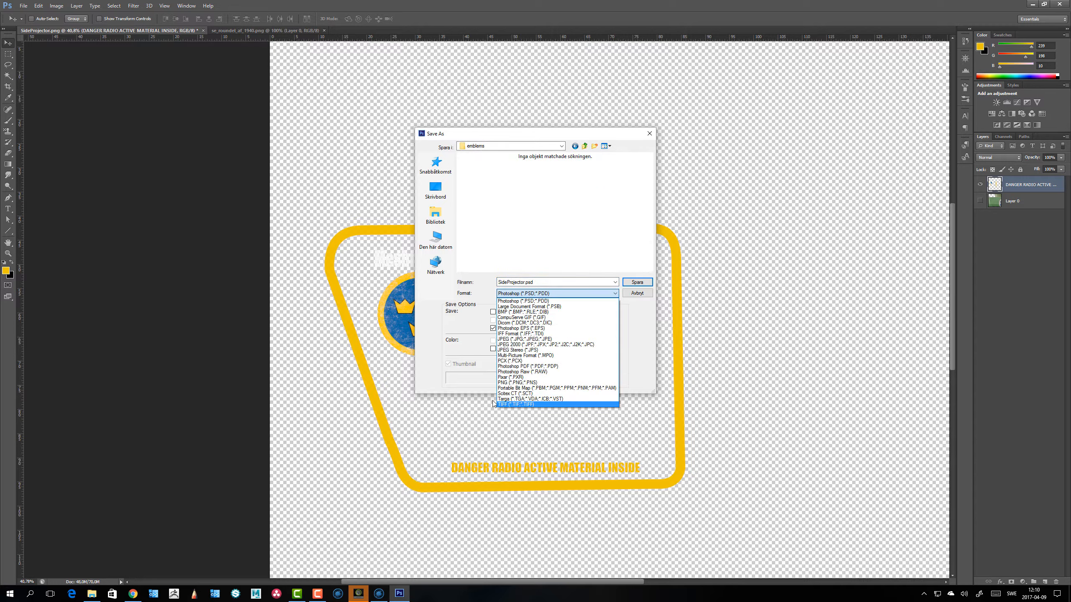
click(519, 383)
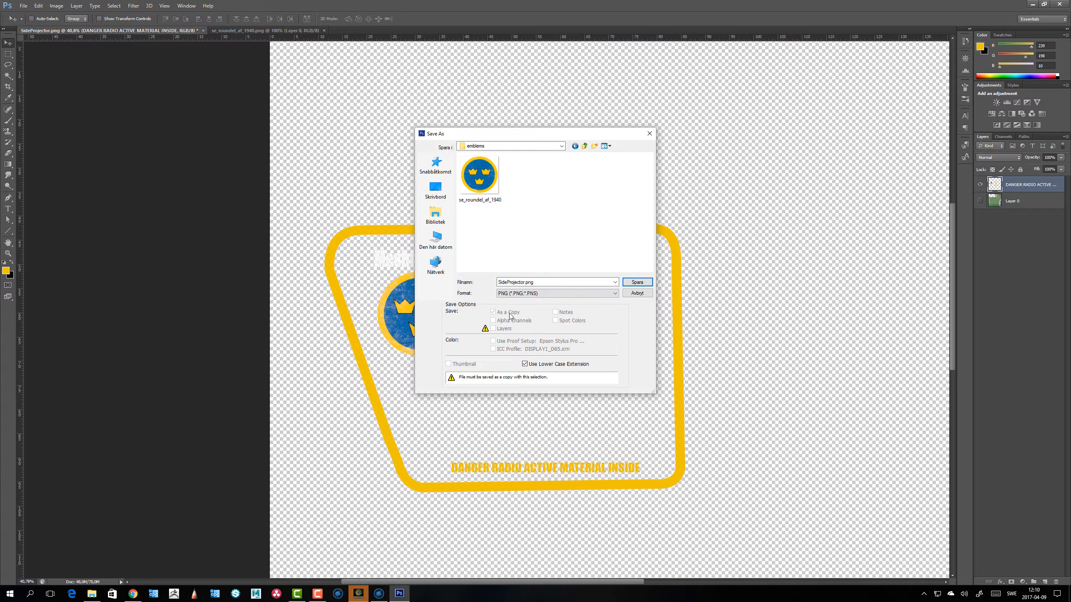
key(BackSpace)
text(SIDE)
key(Return)
key(Return)
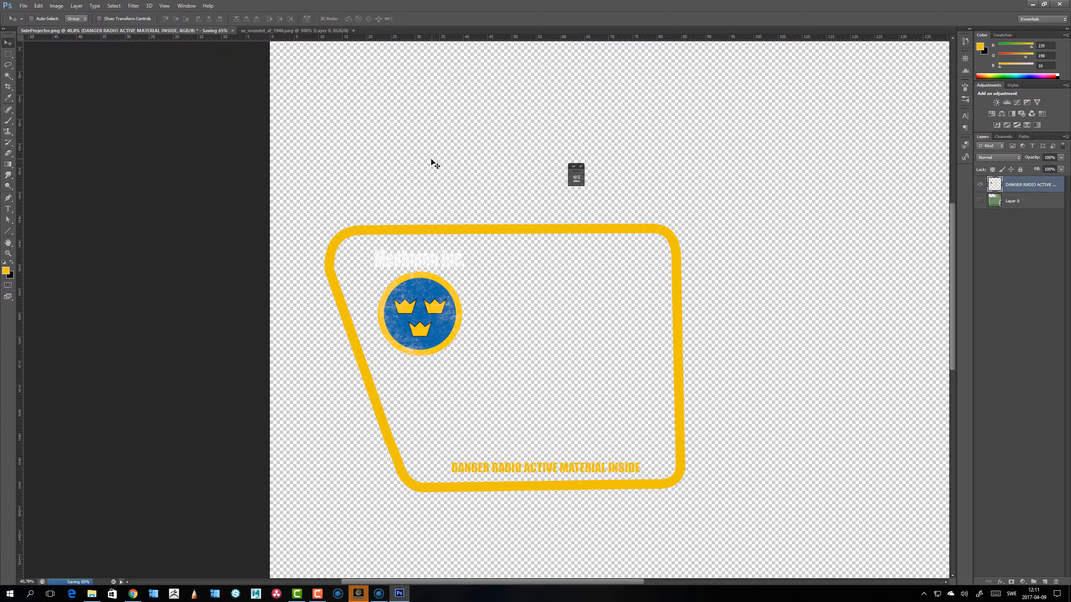
Step: Switch to Mari and add a new paint layer above the DIRT layer
key(alt+Tab)
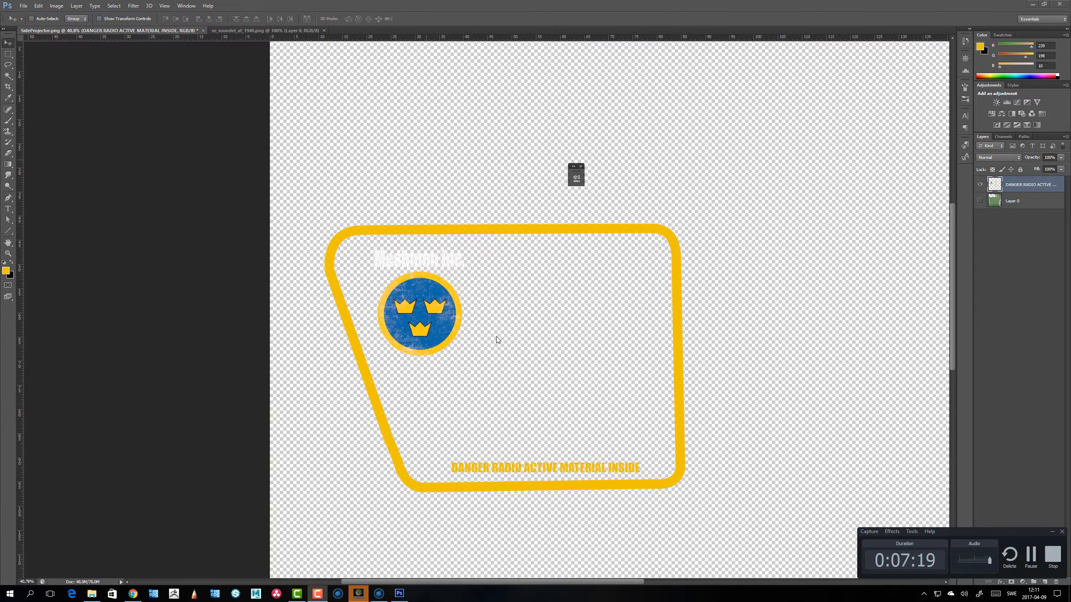
key(alt+Tab)
key(Tab)
key(Tab)
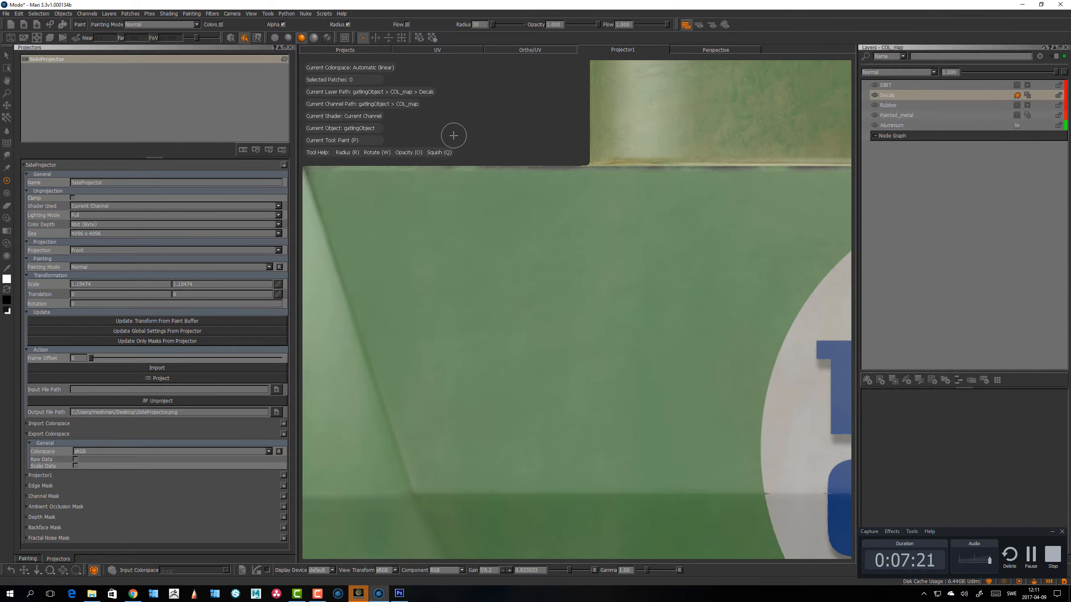
click(884, 87)
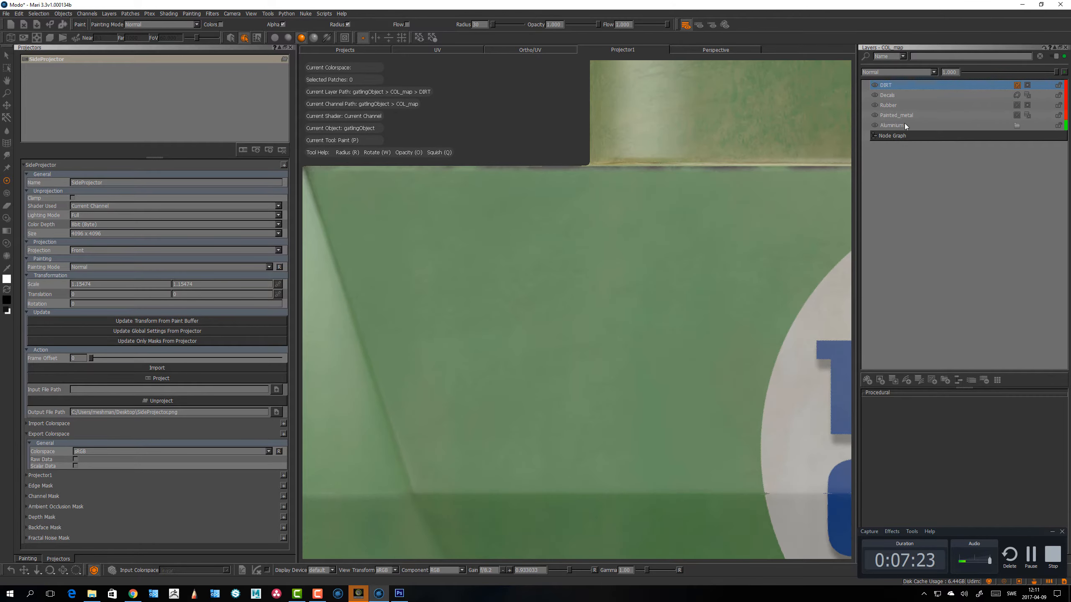
click(868, 381)
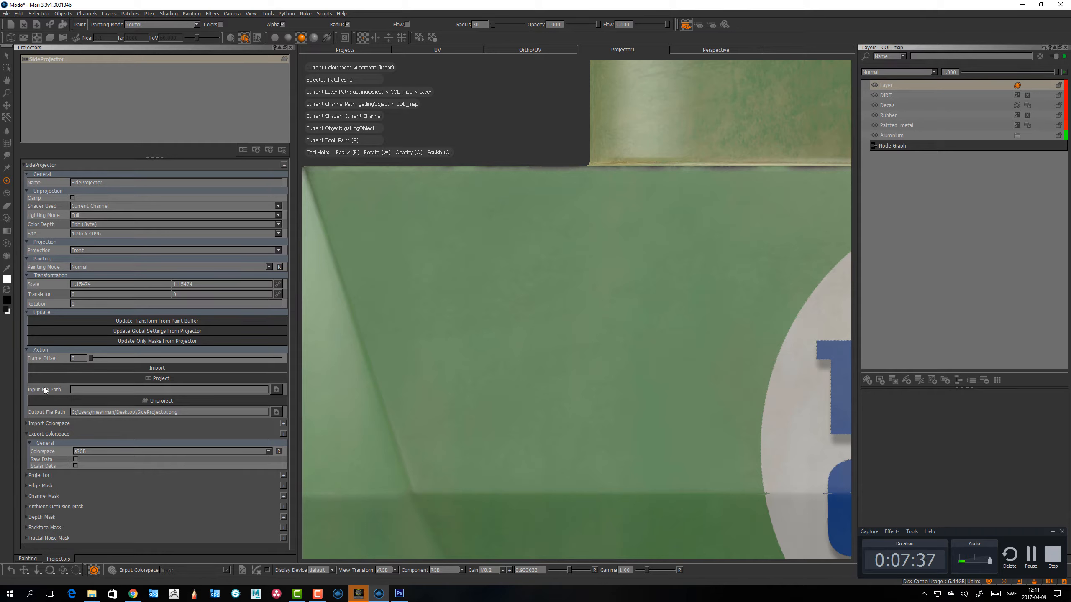
Step: Set SideProjector's input file to SIDE.png from the desktop's emblems folder
click(276, 390)
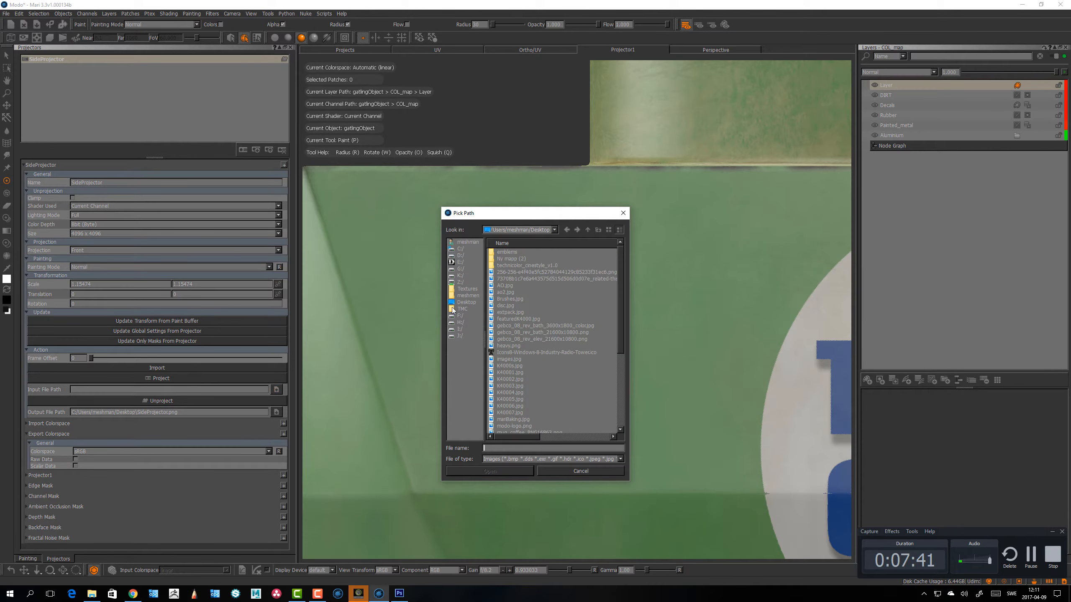
click(469, 242)
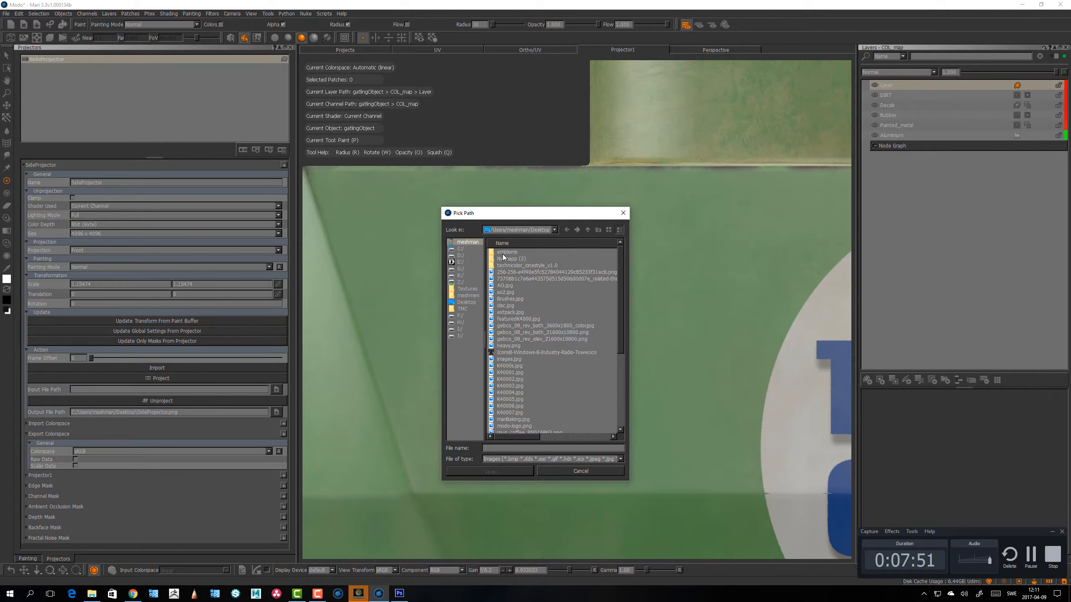
double_click(504, 253)
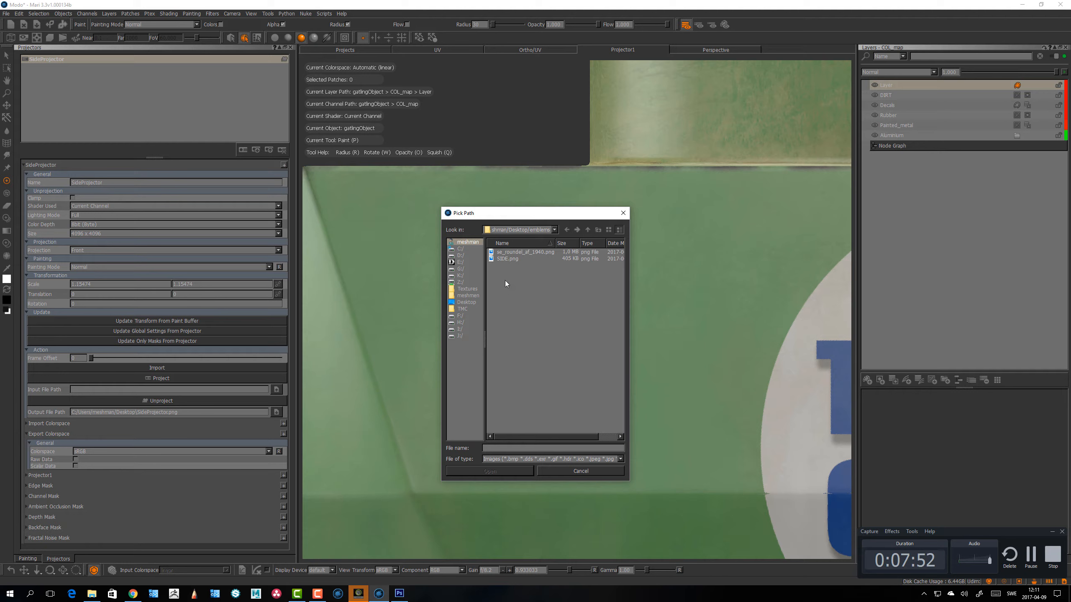
click(504, 258)
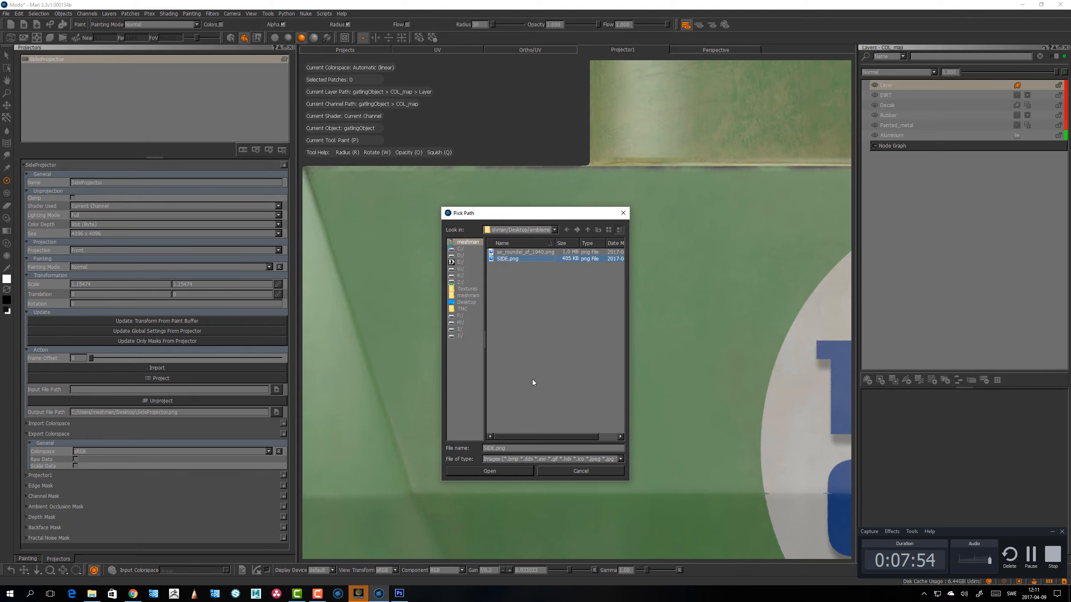
click(504, 474)
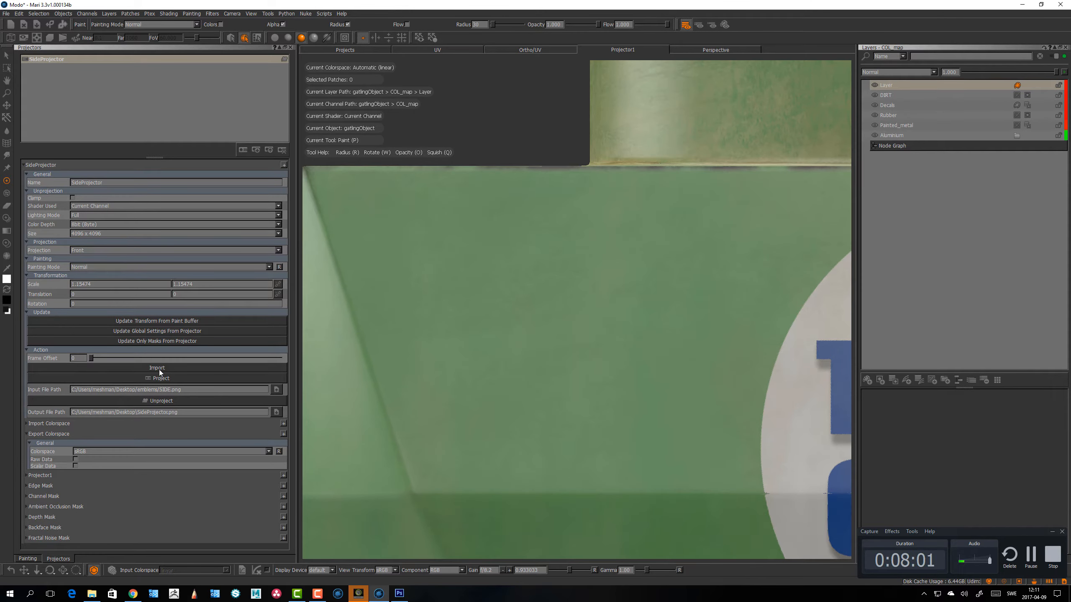
Step: Import SIDE.png through SideProjector into the paint buffer, clearing the existing paint from the buffer
click(160, 368)
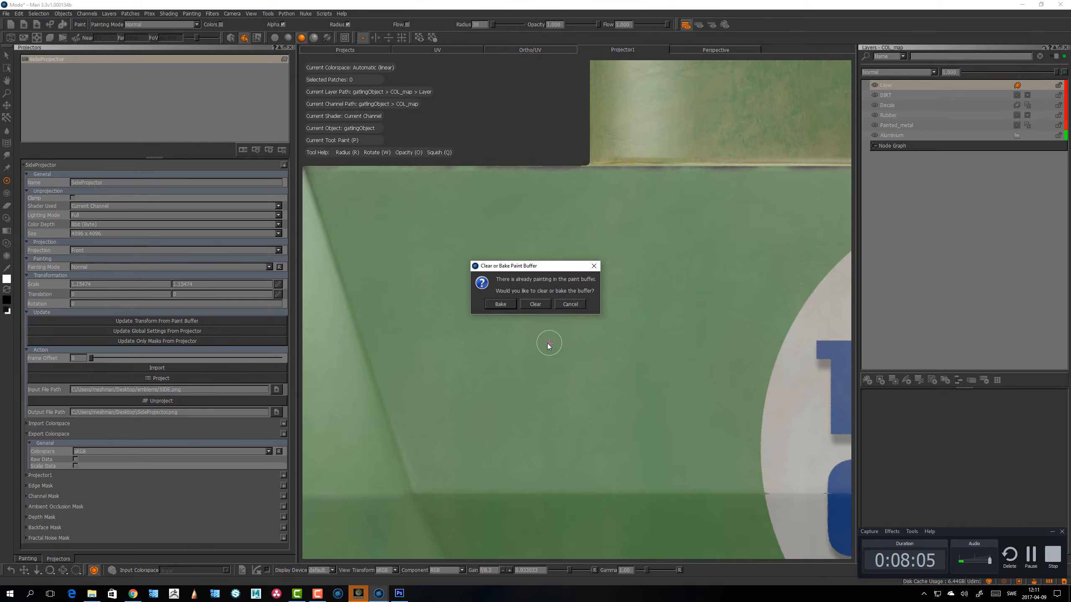
click(535, 305)
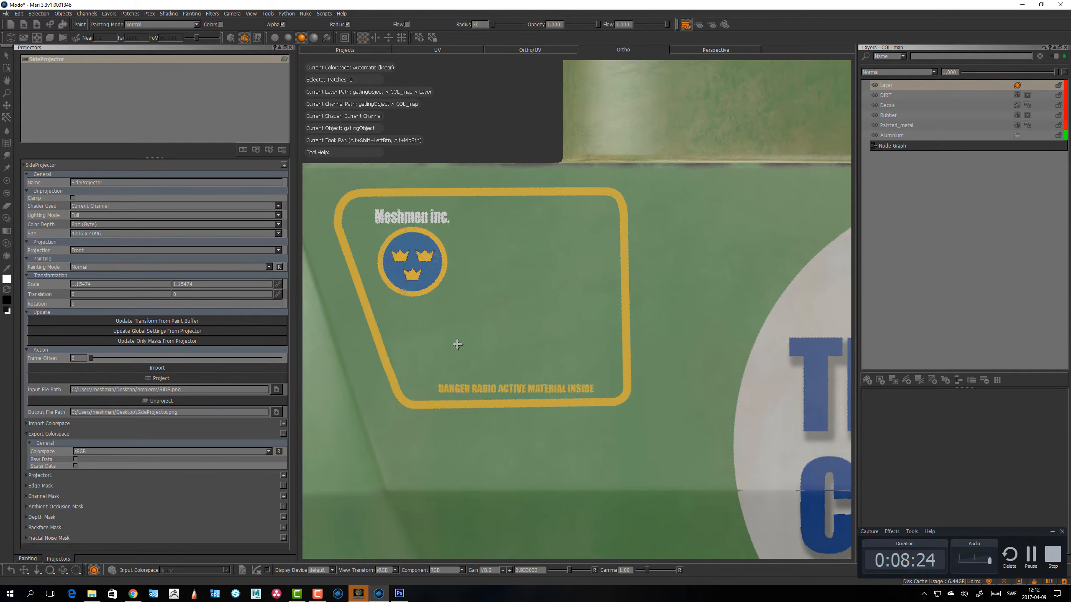
alt+middle_drag(485, 360, 502, 346)
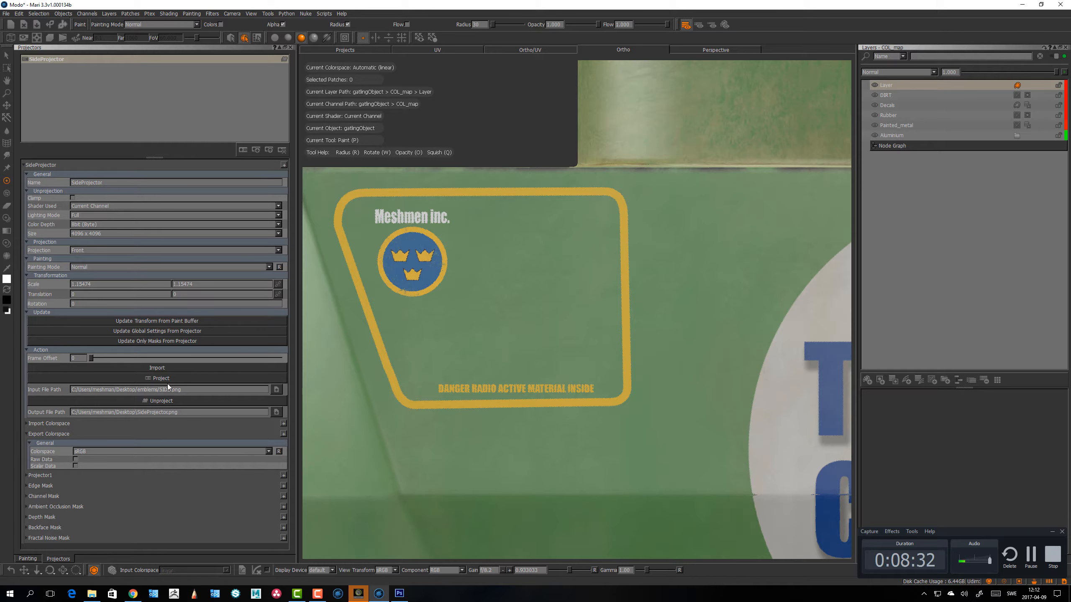
alt+middle_drag(481, 322, 480, 314)
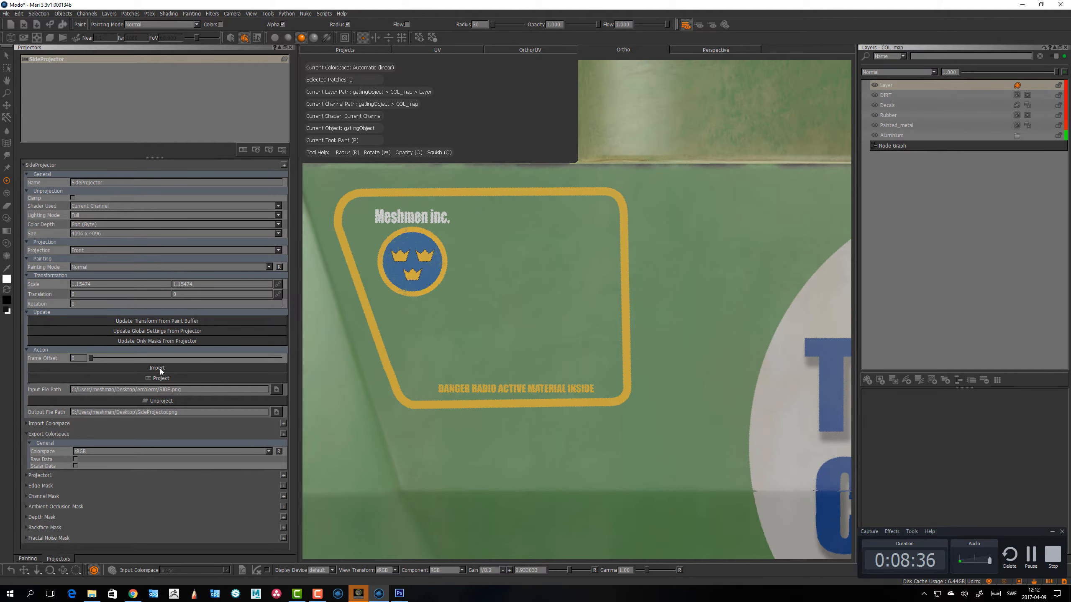
Step: Project SIDE.png through SideProjector onto the paint layer above DIRT, answering the prompt about existing paint in the buffer
click(162, 379)
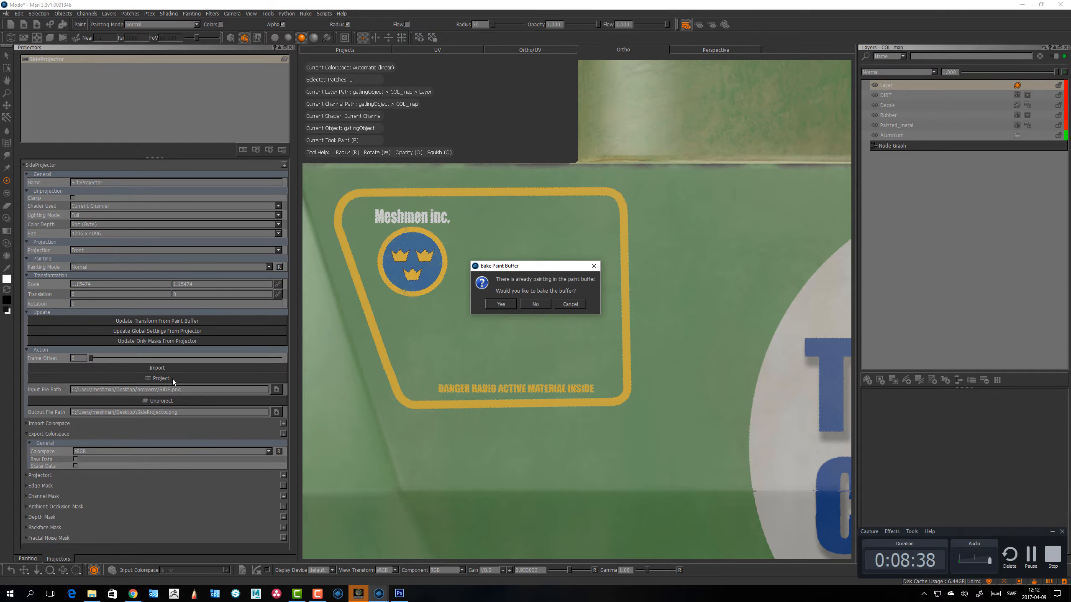
key(Return)
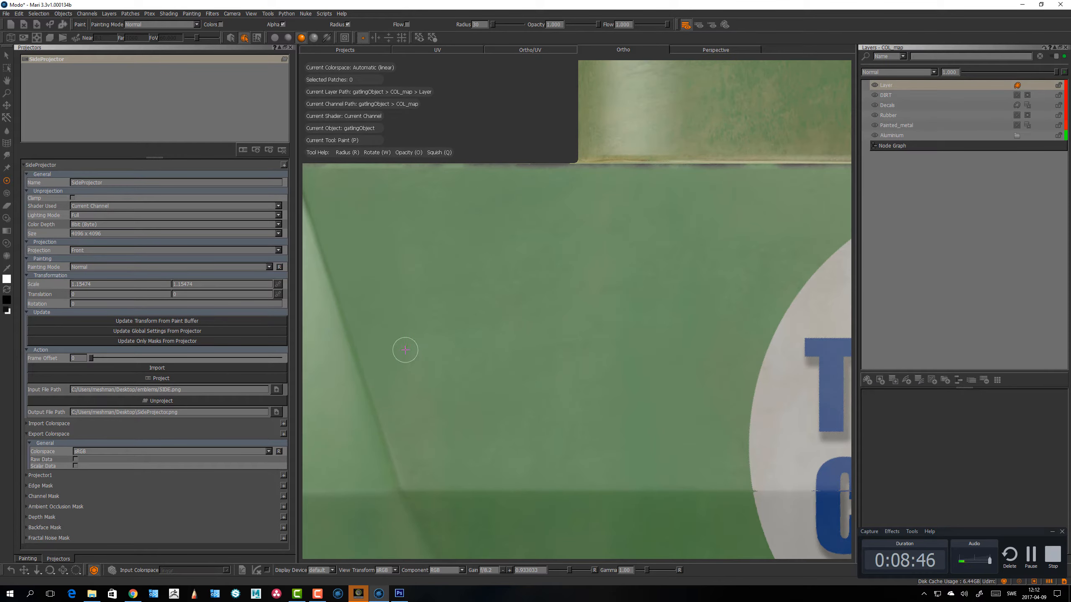
click(169, 379)
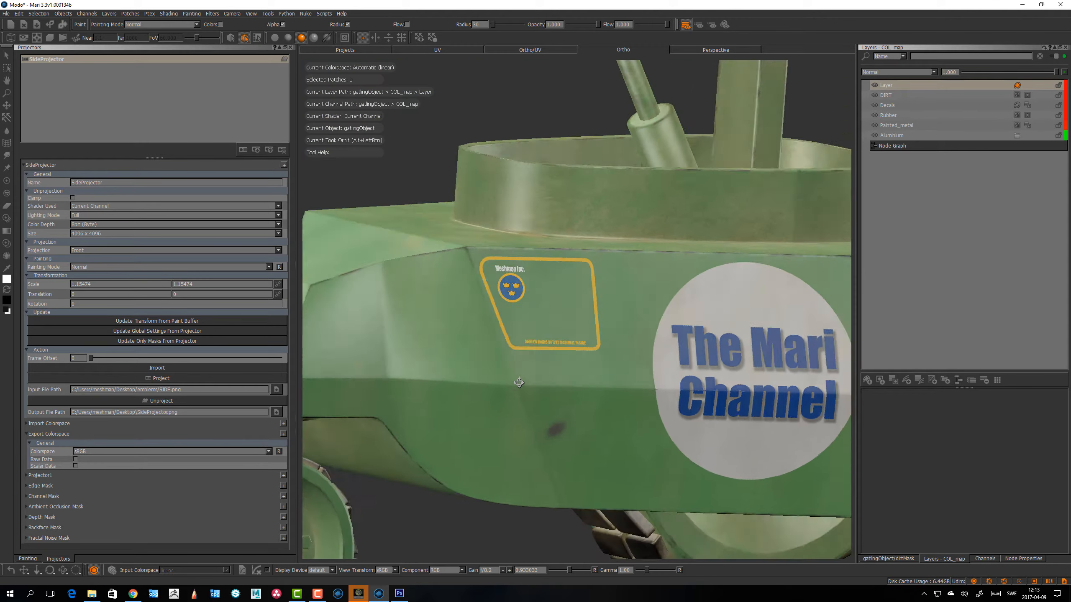
Step: Inspect the projected frame, emblem and lettering up close on the vehicle's side panel
key(alt+Tab)
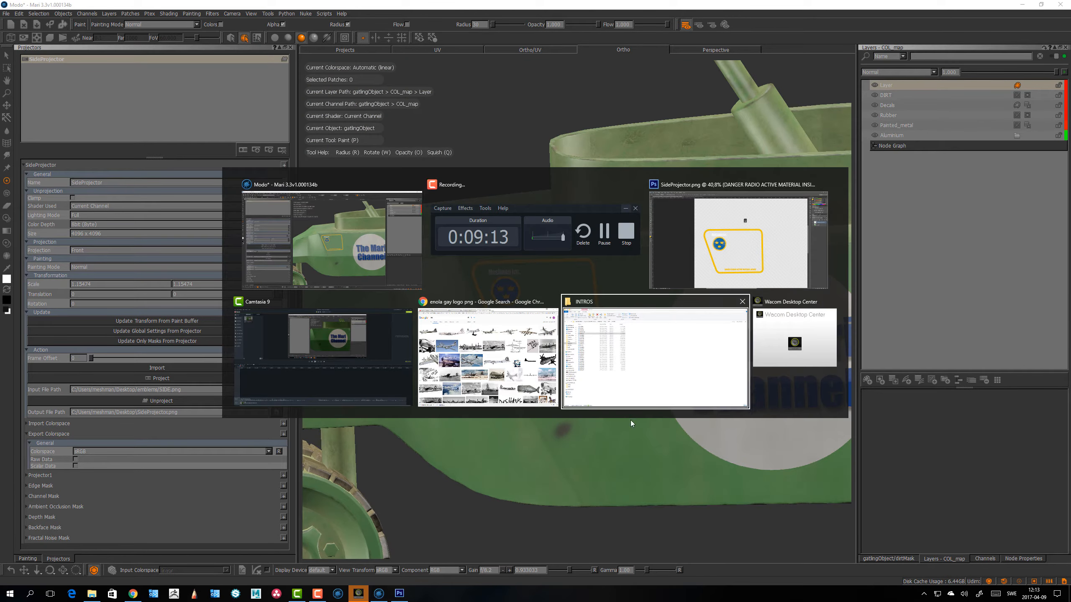
scroll(628, 442, up, 5)
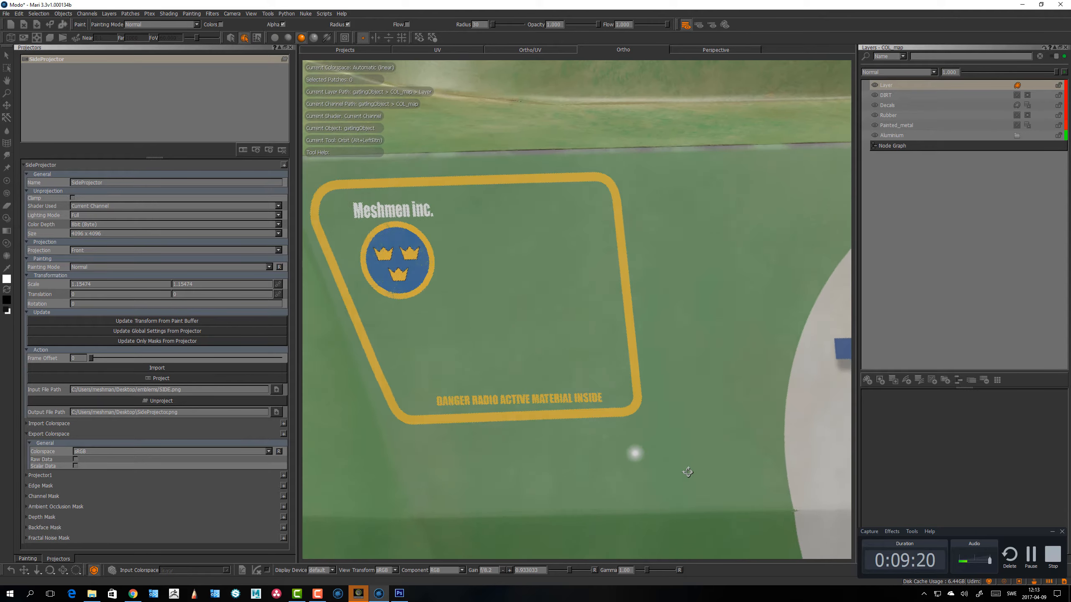
key(p)
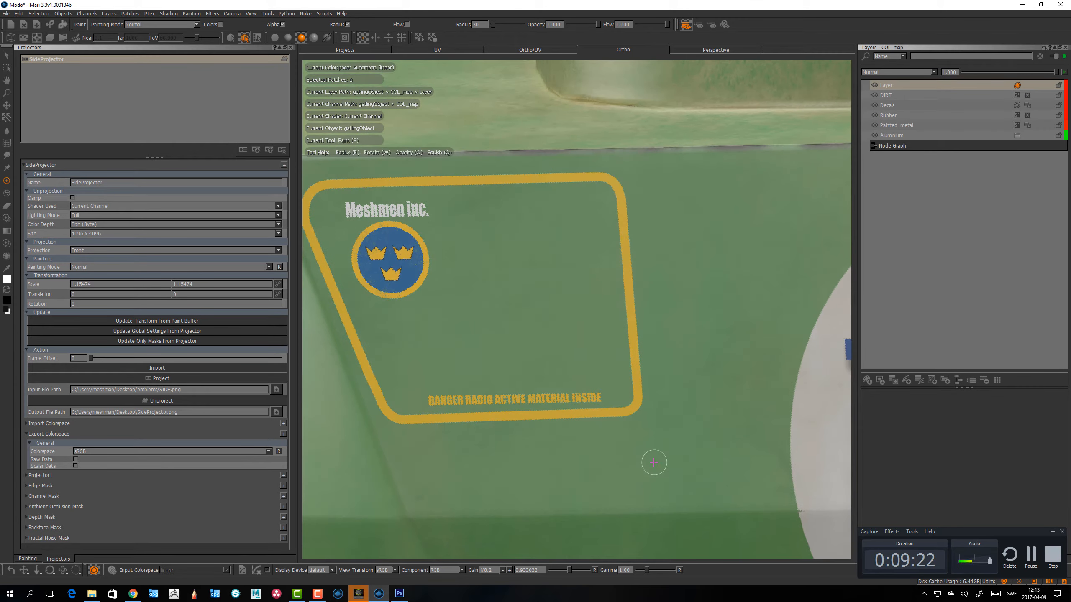
alt+middle_drag(589, 388, 703, 361)
alt+drag(627, 363, 640, 368)
alt+middle_drag(641, 334, 622, 360)
alt+drag(623, 360, 617, 363)
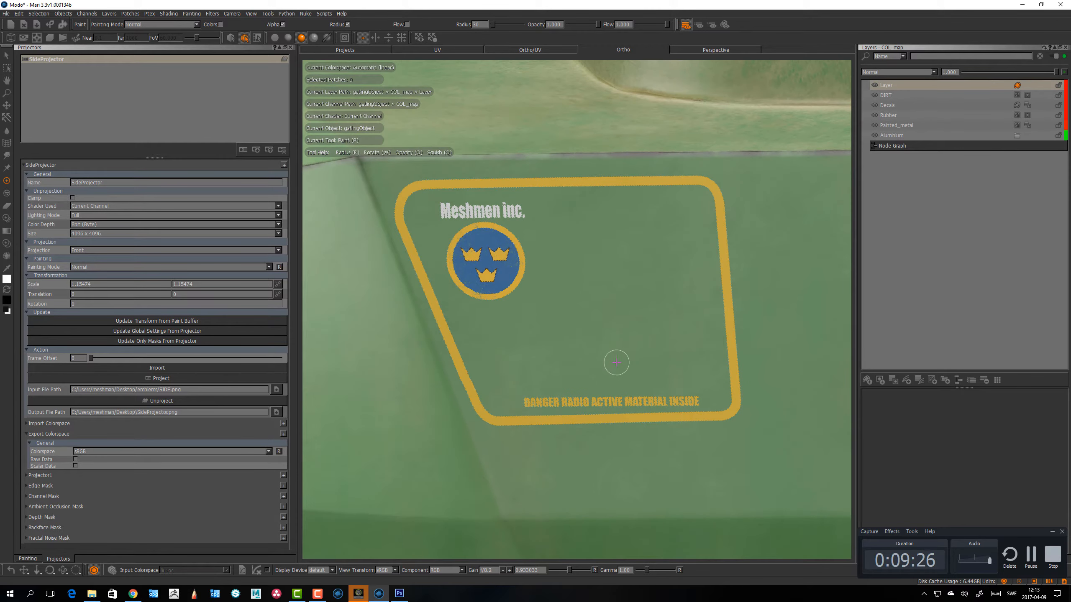
alt+middle_drag(623, 373, 620, 370)
Step: Delete the projected decal layer above DIRT and frame the whole vehicle in the viewport
click(892, 87)
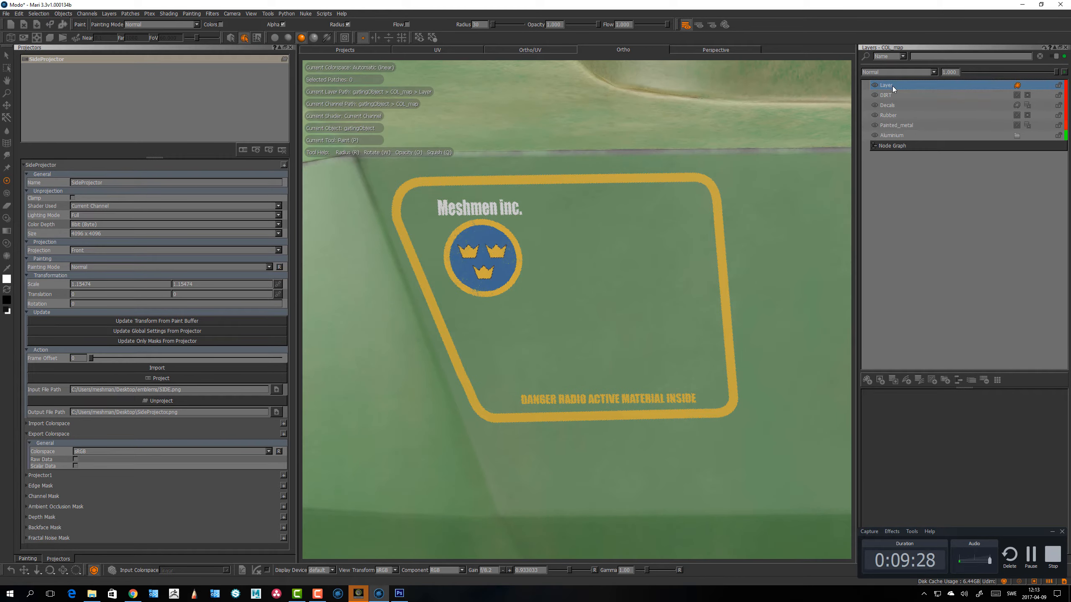
key(Delete)
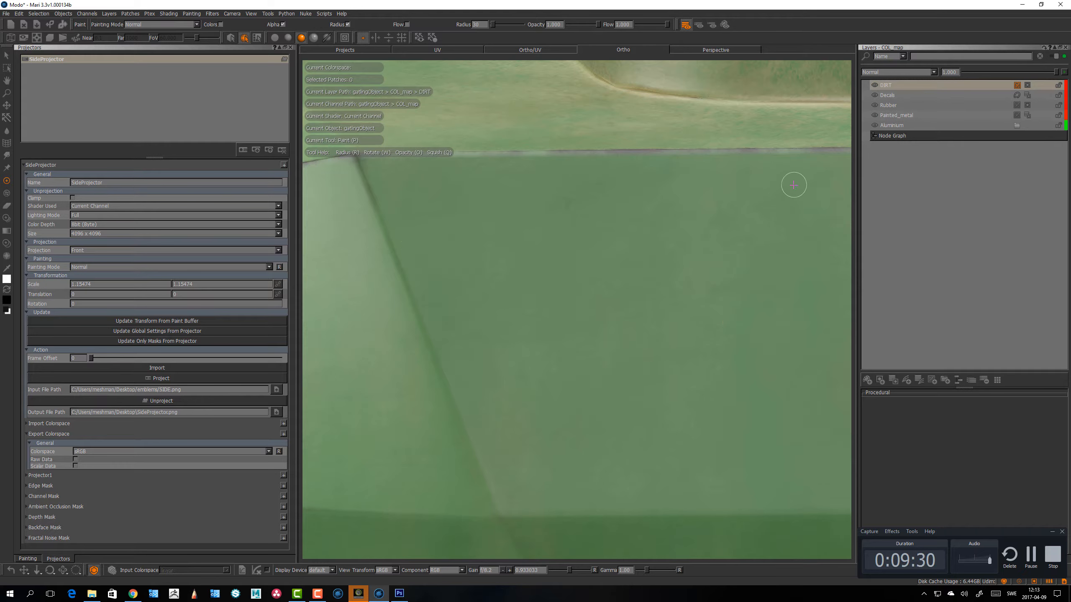
key(f)
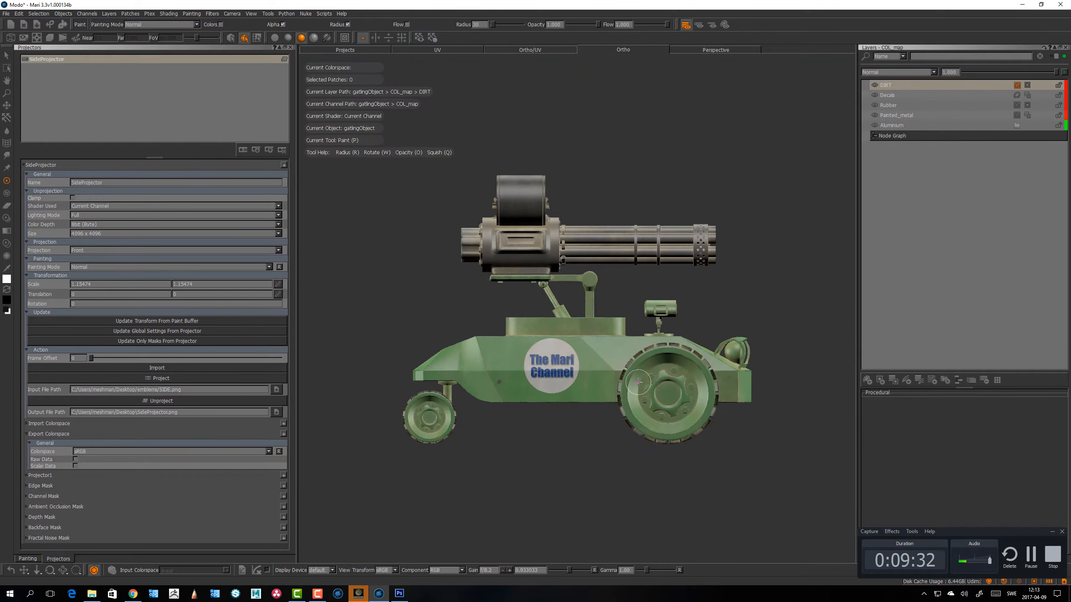
Step: Restore SideProjector's camera view and import SIDE.png into the paint buffer on a new layer above DIRT
right_click(60, 60)
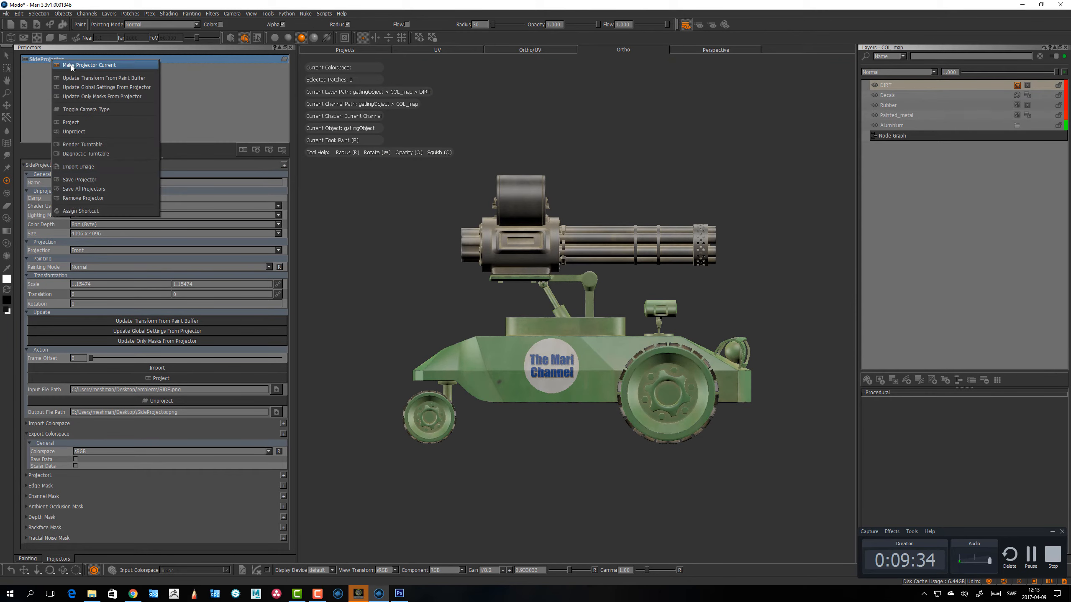
click(70, 65)
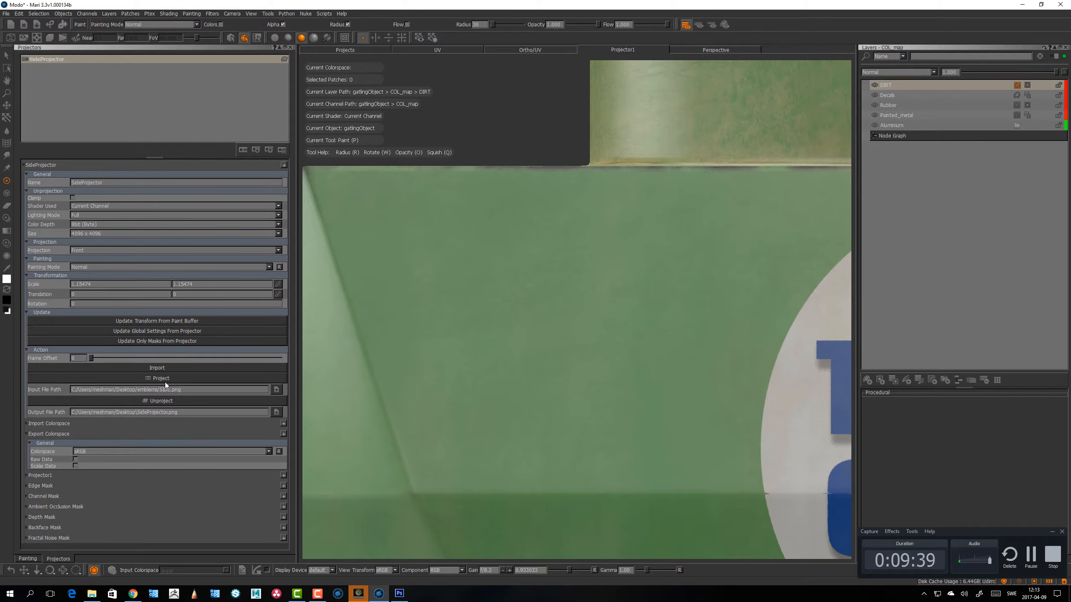
click(166, 368)
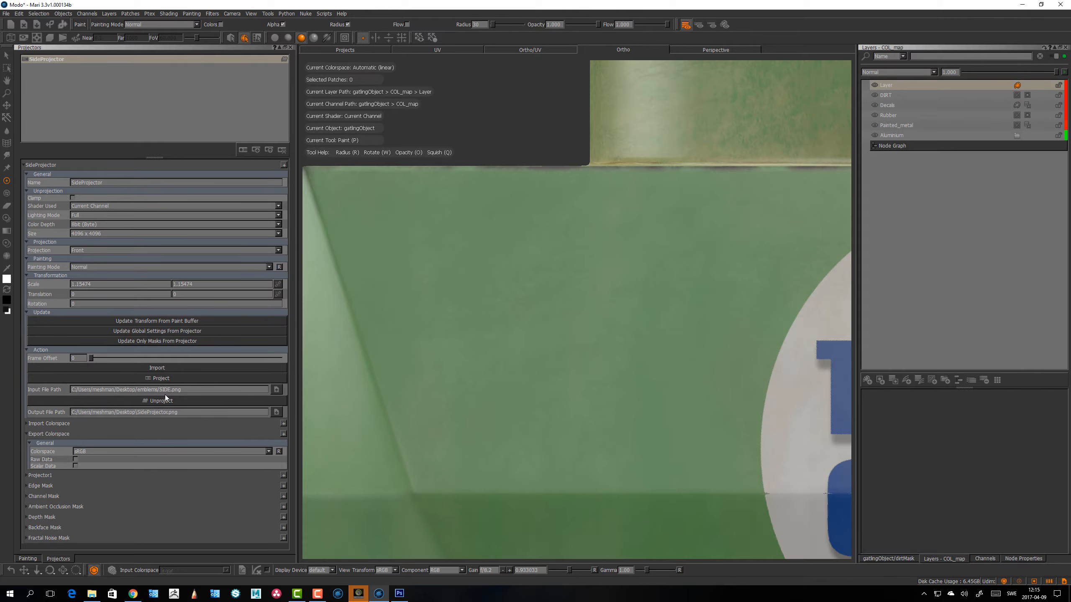
click(157, 368)
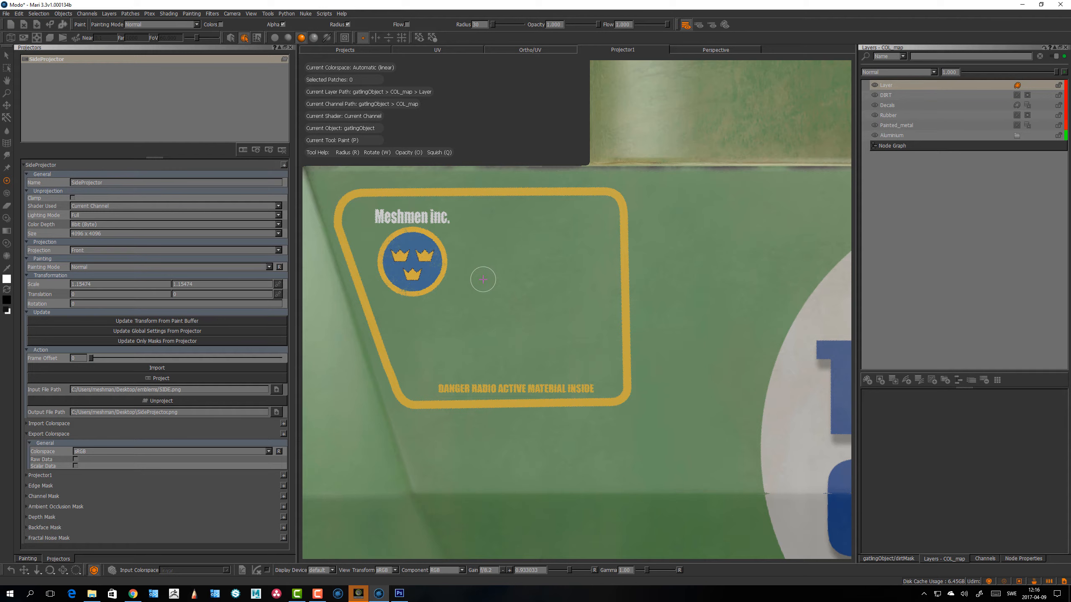
Step: Examine how the unbaked decals in the paint buffer line up with the side panel at different vehicle positions and zooms
mouse_move(519, 303)
alt+middle_down()
mouse_move(518, 292)
mouse_move(526, 322)
mouse_move(492, 317)
mouse_move(507, 310)
alt+middle_up()
key(p)
alt+right_drag(510, 309, 519, 304)
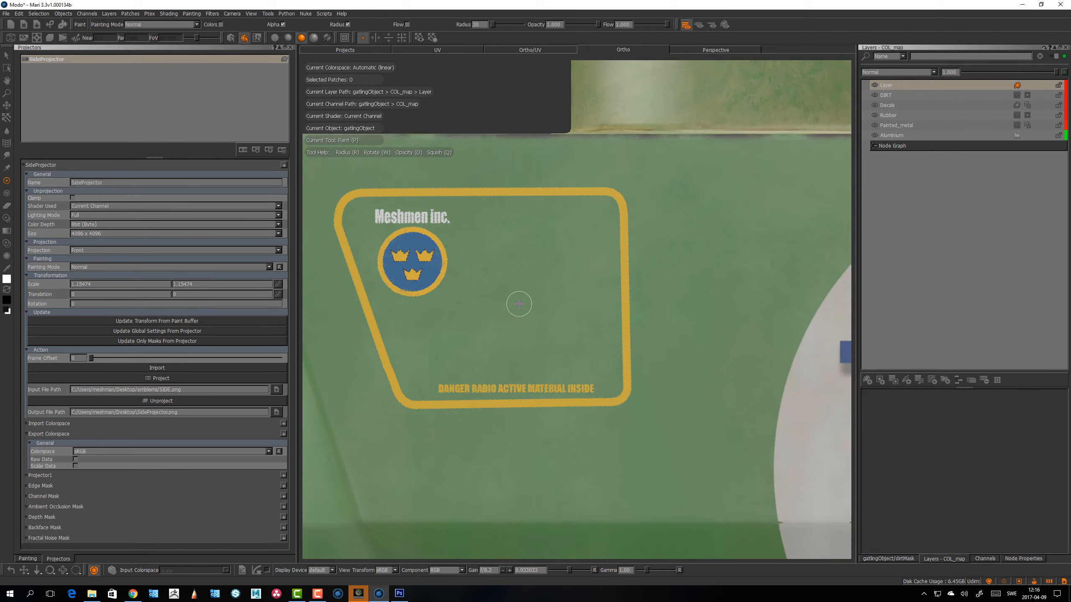
alt+middle_drag(527, 315, 574, 312)
alt+right_drag(574, 308, 509, 302)
alt+middle_drag(495, 303, 413, 268)
alt+right_drag(454, 275, 462, 277)
alt+middle_drag(506, 303, 510, 305)
alt+middle_click(515, 316)
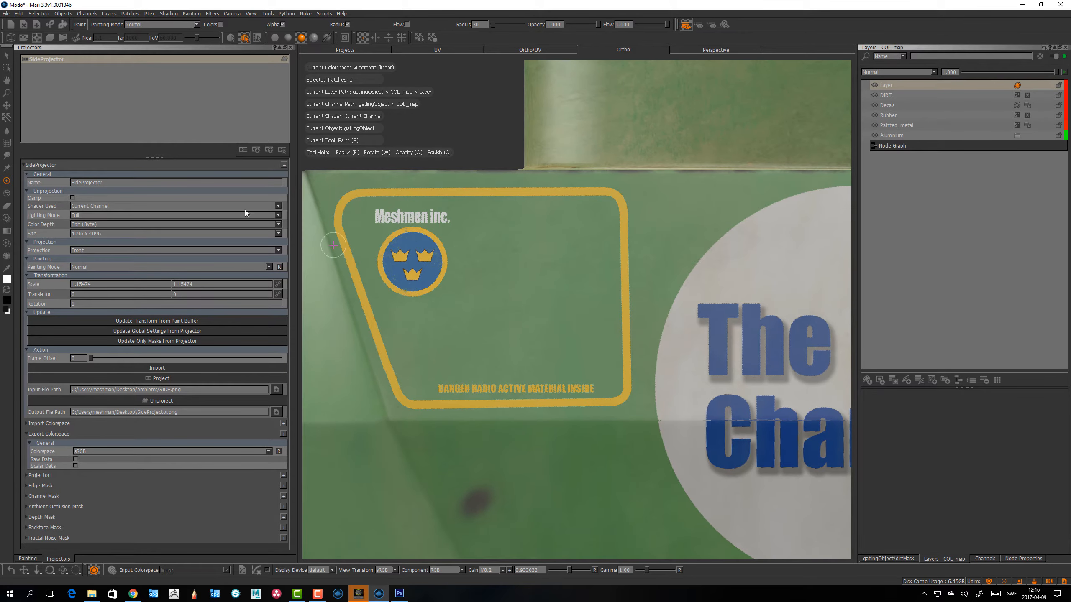
Step: Try warping the right side of the buffered decal frame with an enlarged Slerp brush, and reset the warp
click(7, 156)
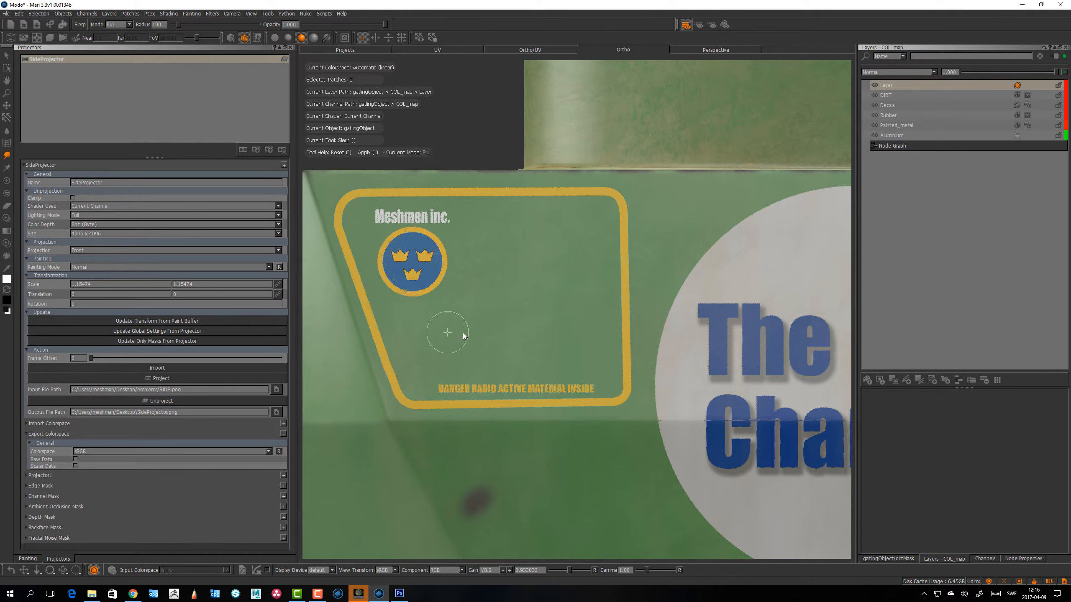
key(r)
drag(500, 310, 581, 311)
drag(612, 403, 605, 398)
drag(631, 311, 622, 319)
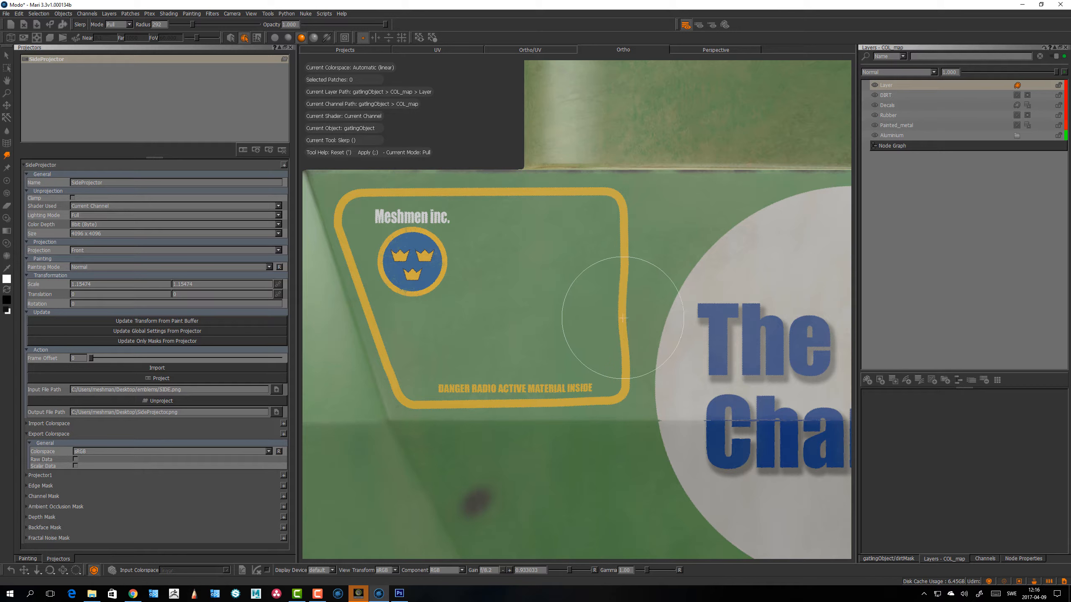
drag(629, 205, 661, 205)
drag(633, 255, 642, 261)
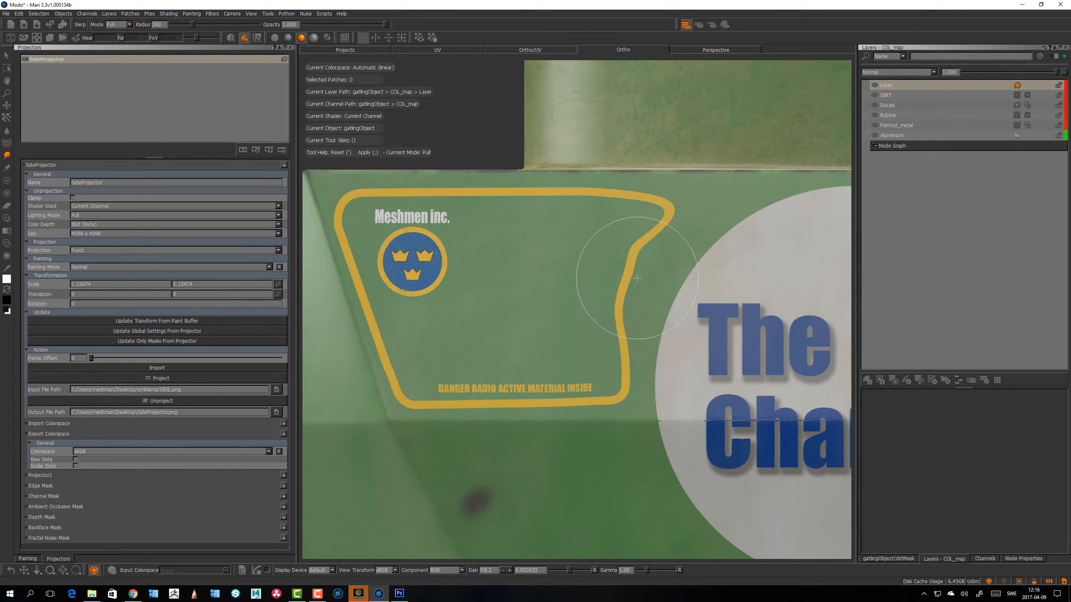
mouse_move(629, 315)
mouse_down()
mouse_move(636, 328)
mouse_move(641, 309)
mouse_move(670, 314)
mouse_move(663, 307)
mouse_up()
drag(646, 249, 671, 243)
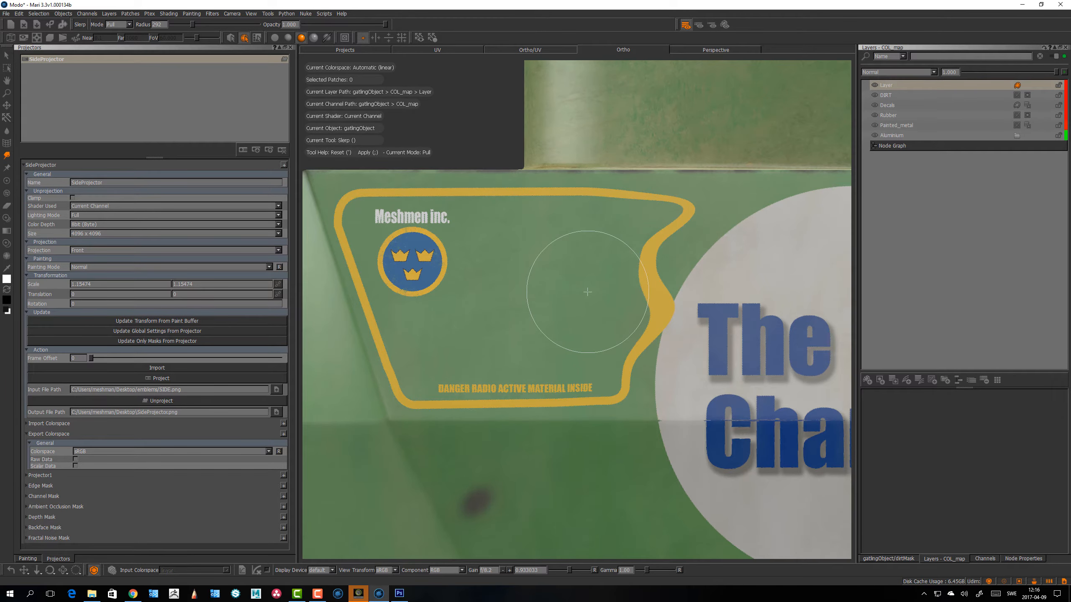
key(apostrophe)
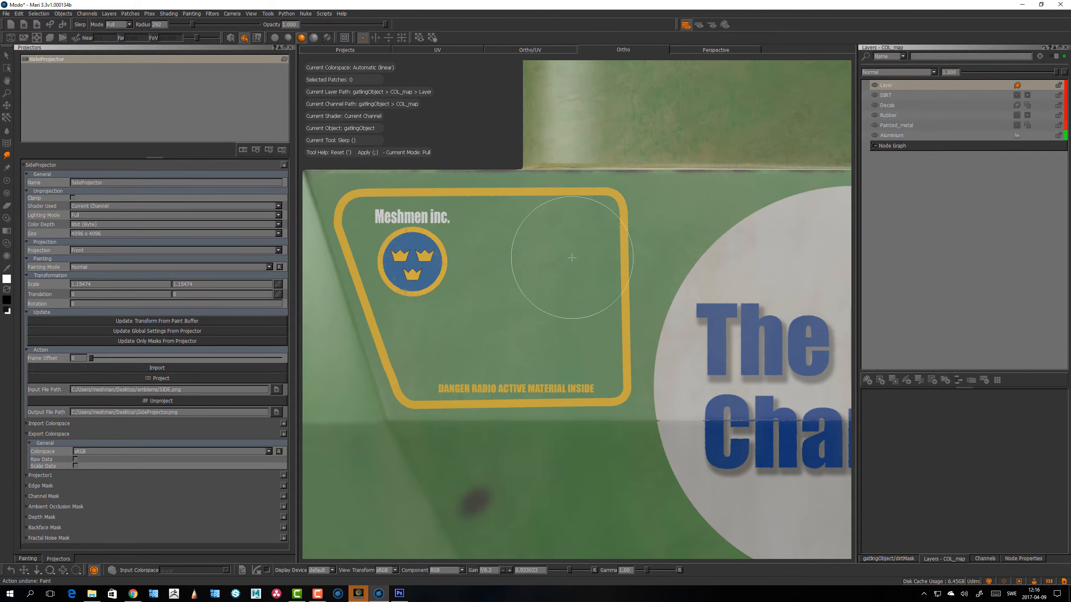
Step: Make SideProjector current again so the vehicle returns to its saved camera view under the decals
click(93, 75)
double_click(93, 63)
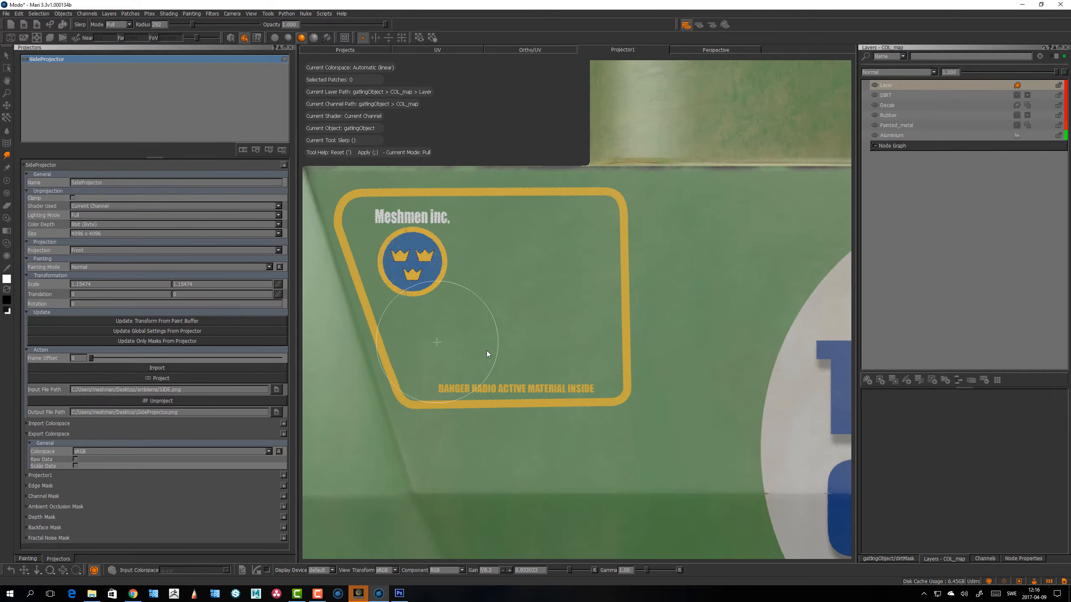
click(604, 260)
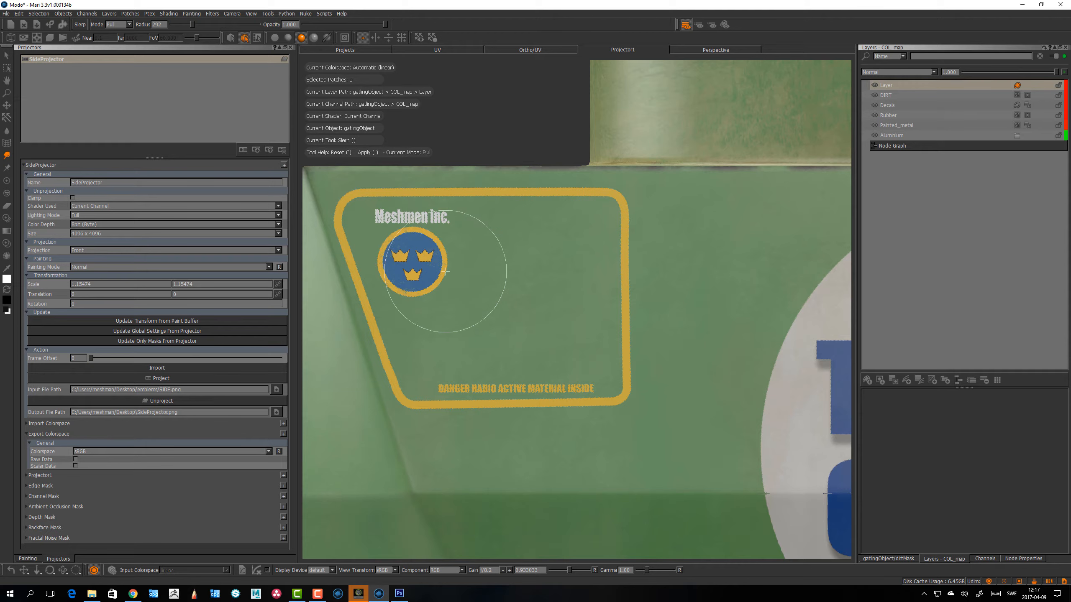
Step: Shift the vehicle beneath the buffered decals and bake the paint buffer to the COL_map layer
alt+middle_drag(467, 260, 494, 281)
mouse_move(485, 257)
alt+right_down()
mouse_move(565, 223)
mouse_move(487, 222)
alt+right_up()
alt+middle_drag(496, 252, 487, 247)
alt+right_drag(488, 246, 479, 250)
alt+middle_drag(491, 256, 482, 248)
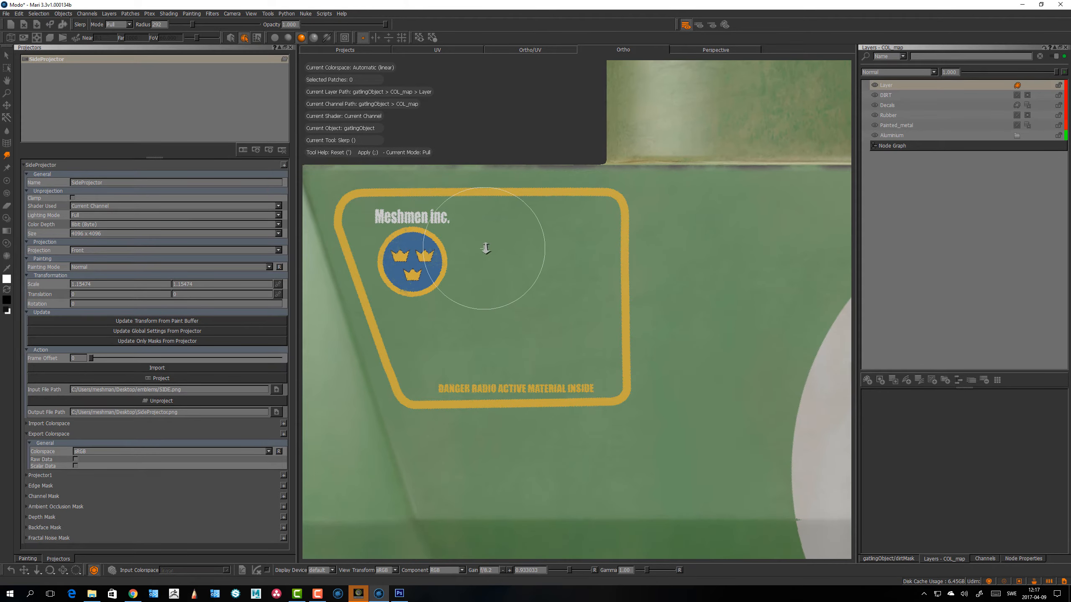
alt+right_drag(486, 248, 491, 250)
alt+middle_drag(491, 253, 496, 257)
alt+right_drag(492, 259, 495, 260)
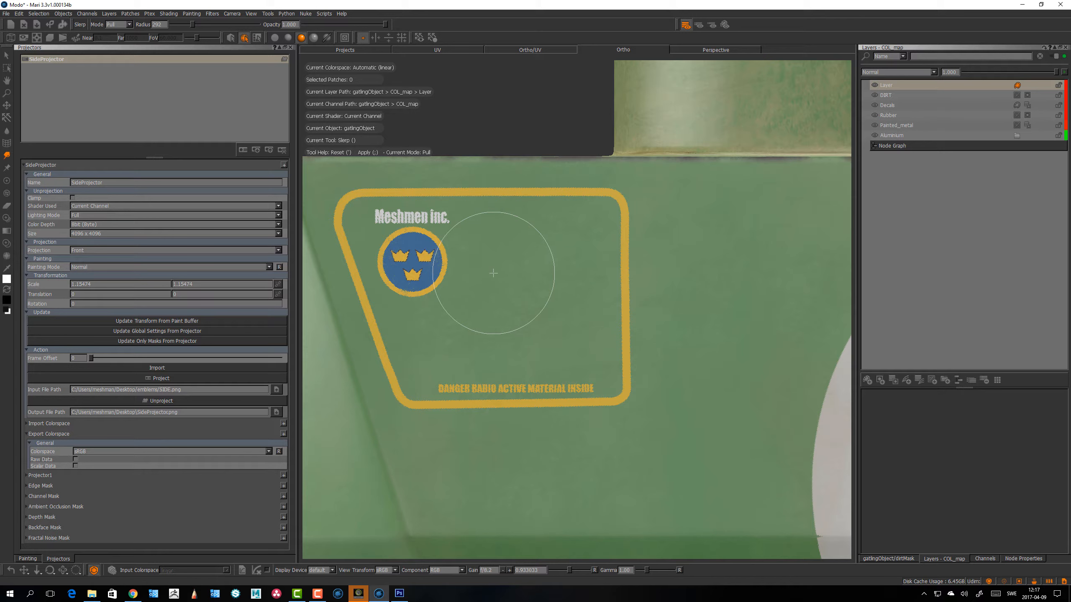
key(b)
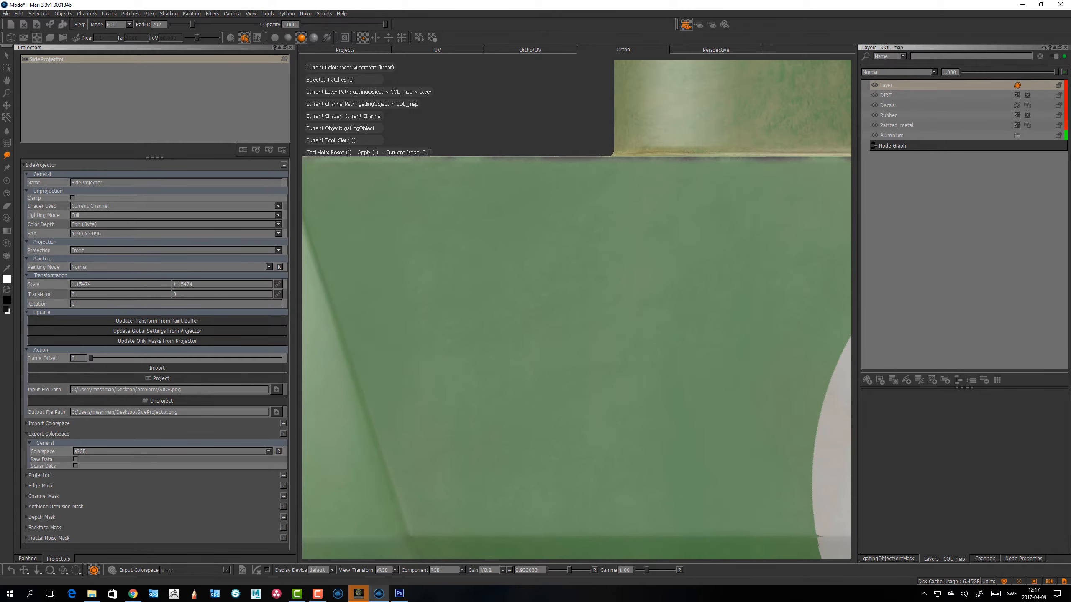
Step: Open the channel list and examine the decals projected on the Default 2 channel up close and from several angles
click(982, 560)
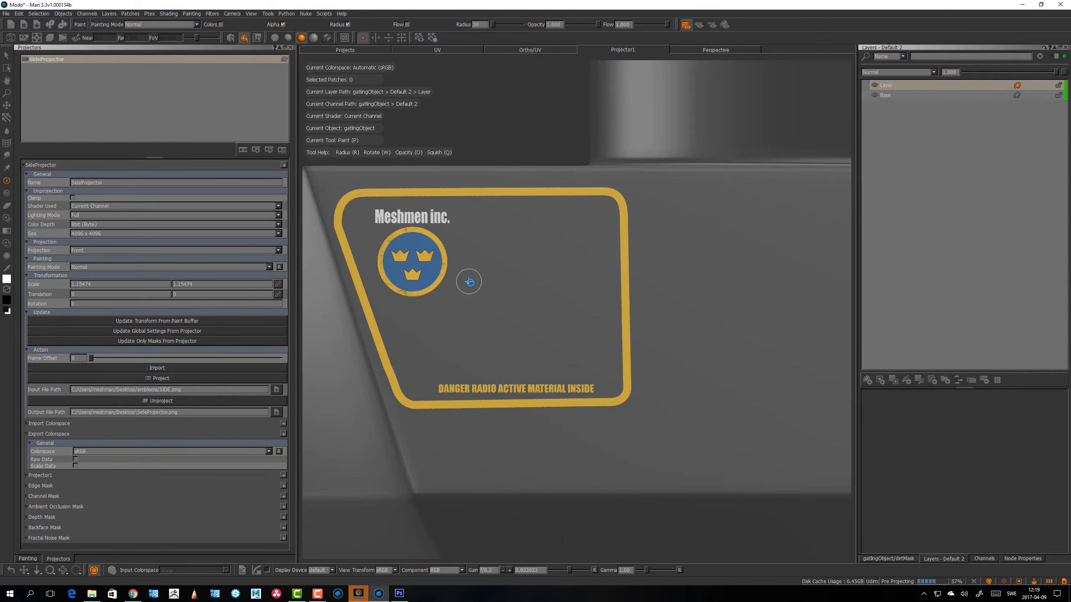
alt+drag(470, 282, 626, 285)
alt+right_drag(626, 285, 555, 333)
mouse_move(554, 333)
alt+mouse_down()
mouse_move(567, 345)
mouse_move(580, 325)
mouse_move(563, 314)
alt+mouse_up()
alt+middle_drag(523, 232, 566, 358)
alt+right_drag(566, 358, 515, 273)
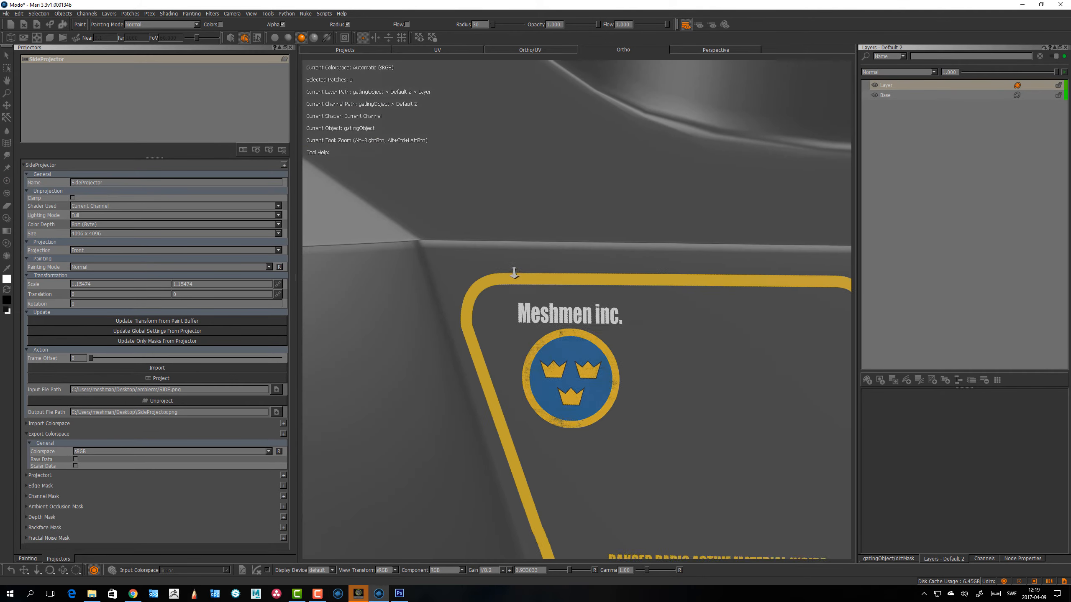
alt+drag(514, 273, 521, 340)
alt+right_drag(521, 340, 476, 311)
alt+middle_drag(548, 409, 457, 304)
alt+right_drag(457, 304, 547, 269)
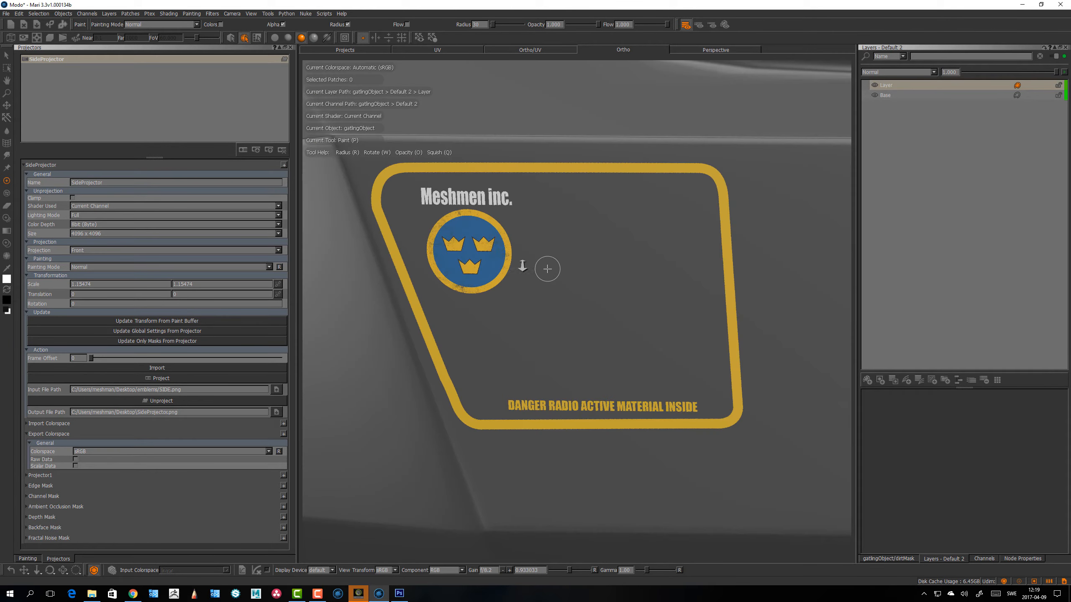
mouse_move(547, 269)
alt+mouse_down()
mouse_move(499, 297)
mouse_move(554, 310)
mouse_move(563, 323)
mouse_move(575, 314)
alt+mouse_up()
alt+right_drag(574, 314, 474, 335)
alt+drag(474, 336, 539, 311)
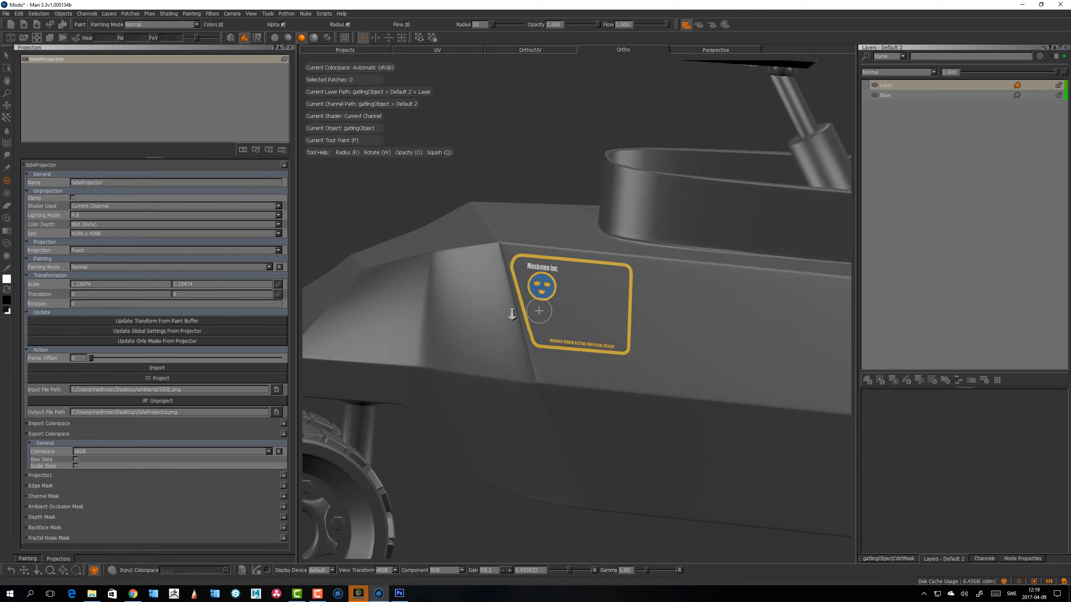
alt+right_drag(539, 310, 521, 326)
alt+drag(521, 325, 543, 242)
alt+middle_drag(543, 242, 545, 270)
alt+right_drag(545, 271, 709, 181)
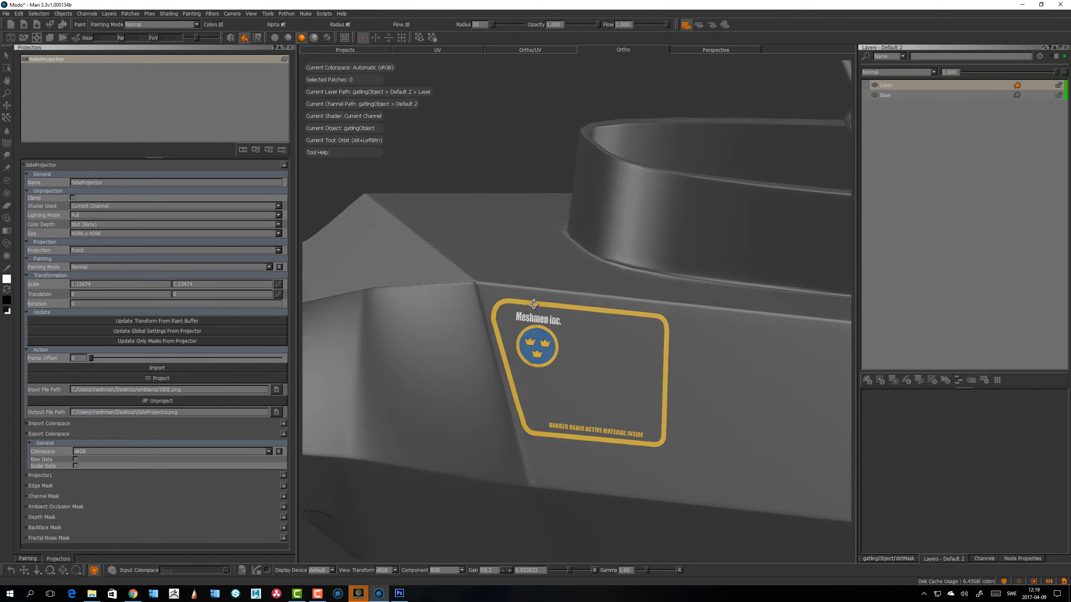
alt+drag(534, 304, 533, 337)
alt+middle_drag(533, 336, 576, 300)
alt+drag(576, 300, 586, 262)
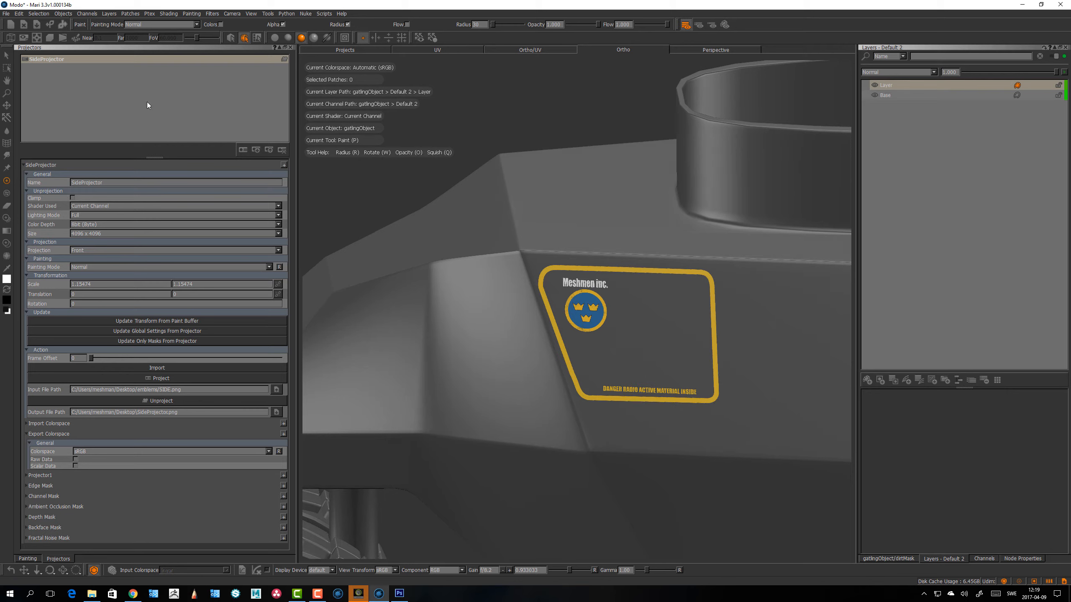
alt+right_drag(586, 359, 548, 363)
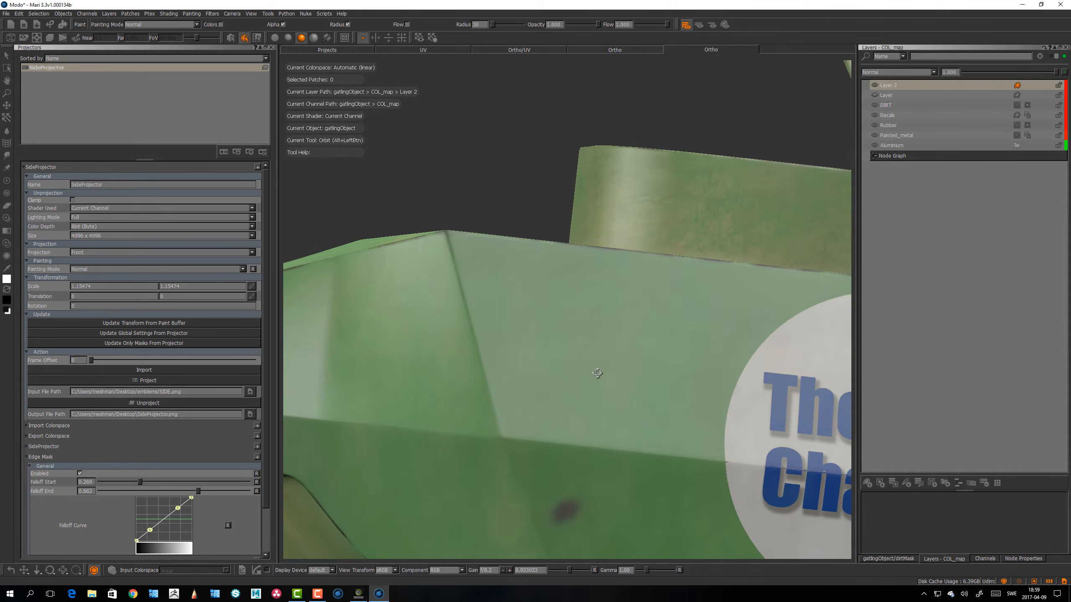
alt+middle_drag(587, 343, 576, 308)
alt+drag(527, 316, 536, 327)
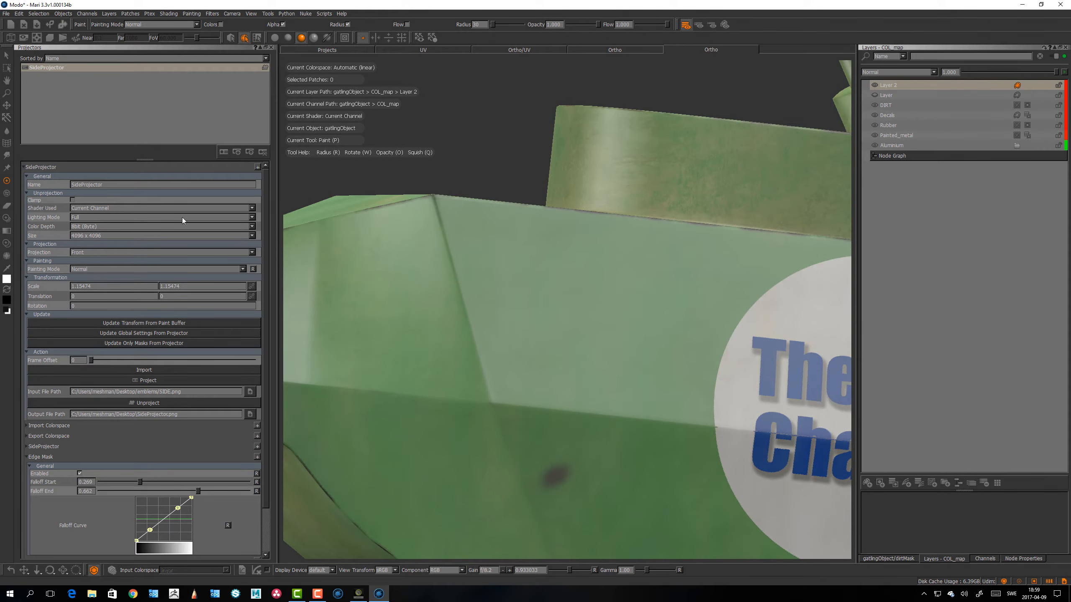
alt+drag(529, 351, 520, 355)
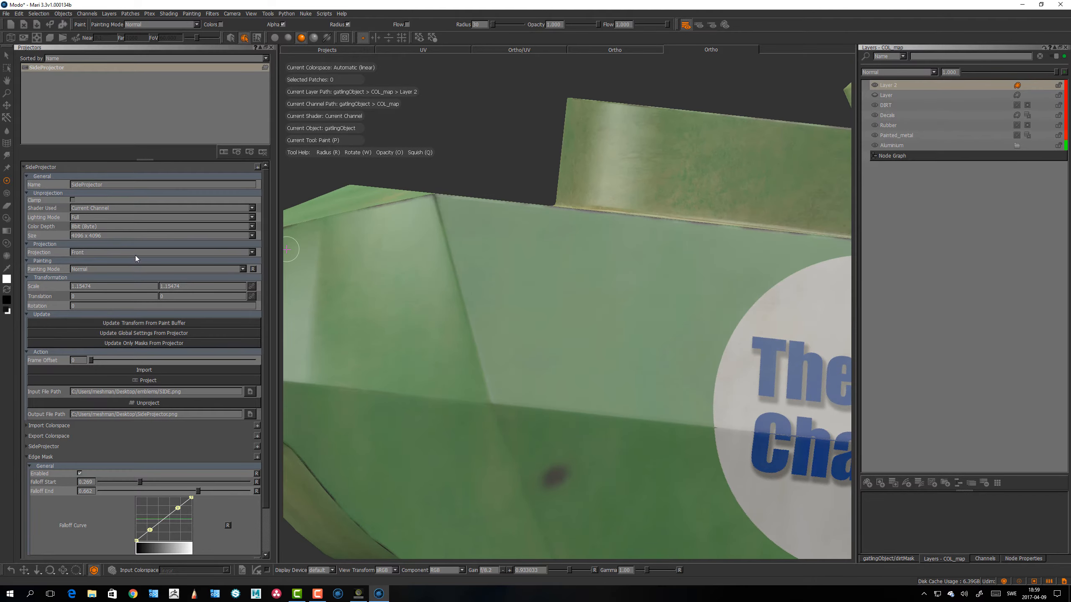
Step: Make SideProjector the current projector and import SIDE.png through it into the paint buffer
right_click(54, 68)
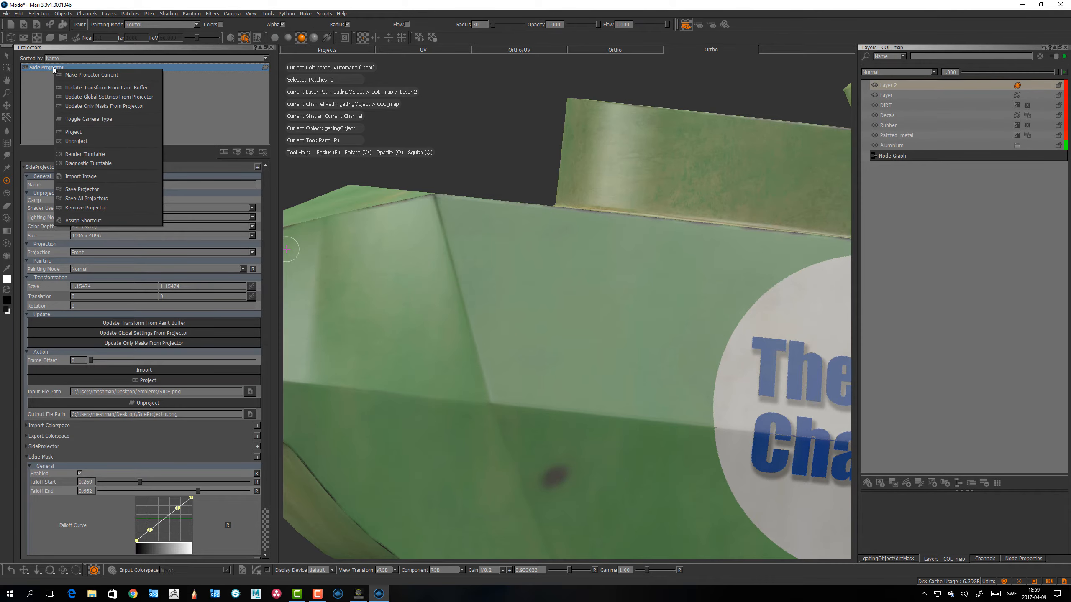
click(77, 75)
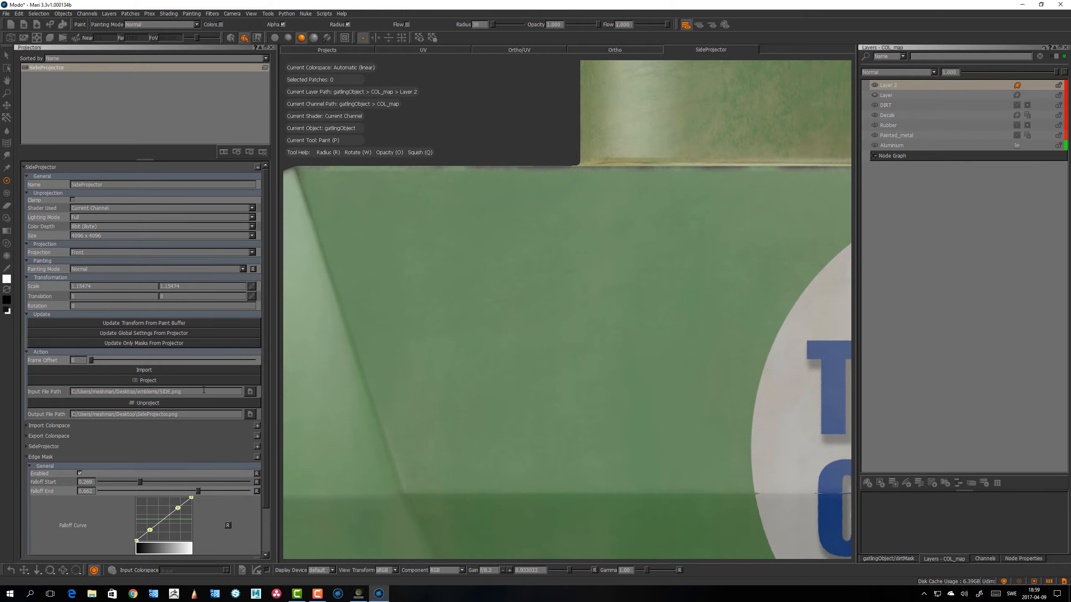
click(150, 372)
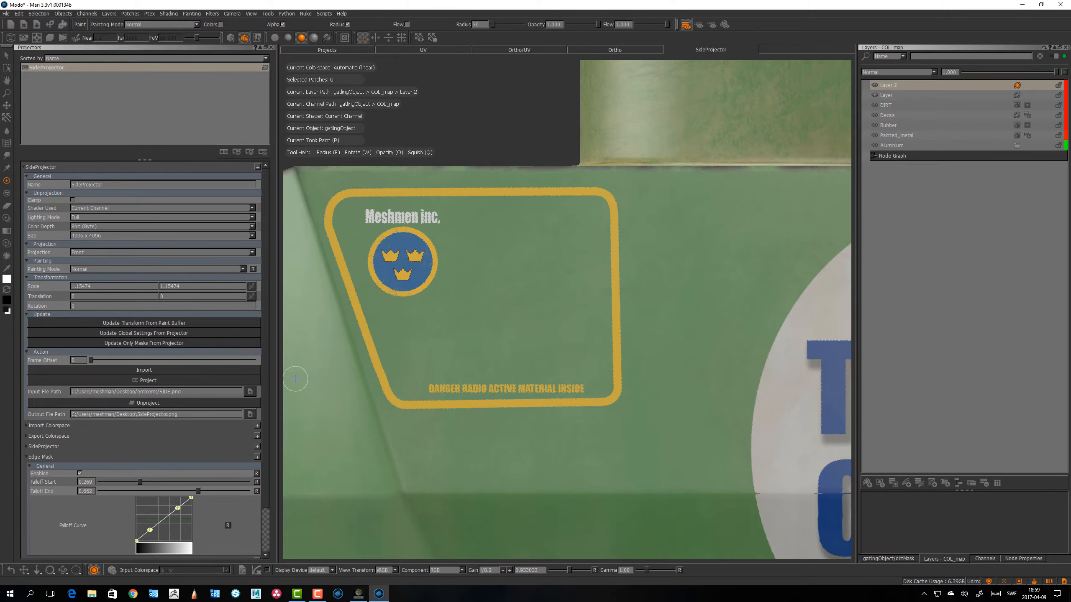
Step: Collapse SideProjector's Edge Mask section and compare its mask sections with the global masks in the Projection palette
drag(264, 350, 269, 457)
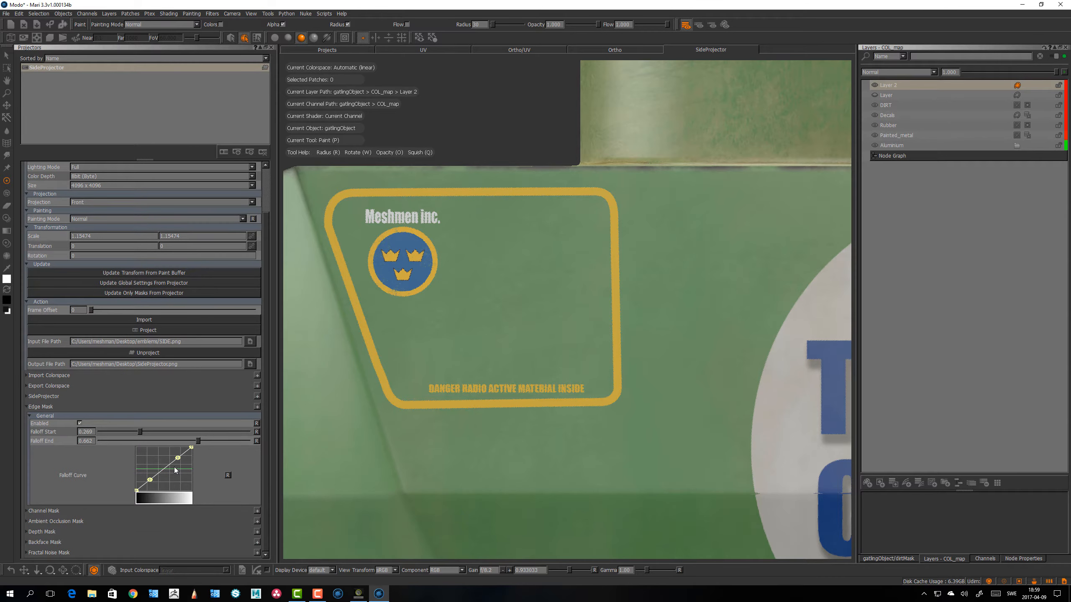
click(26, 406)
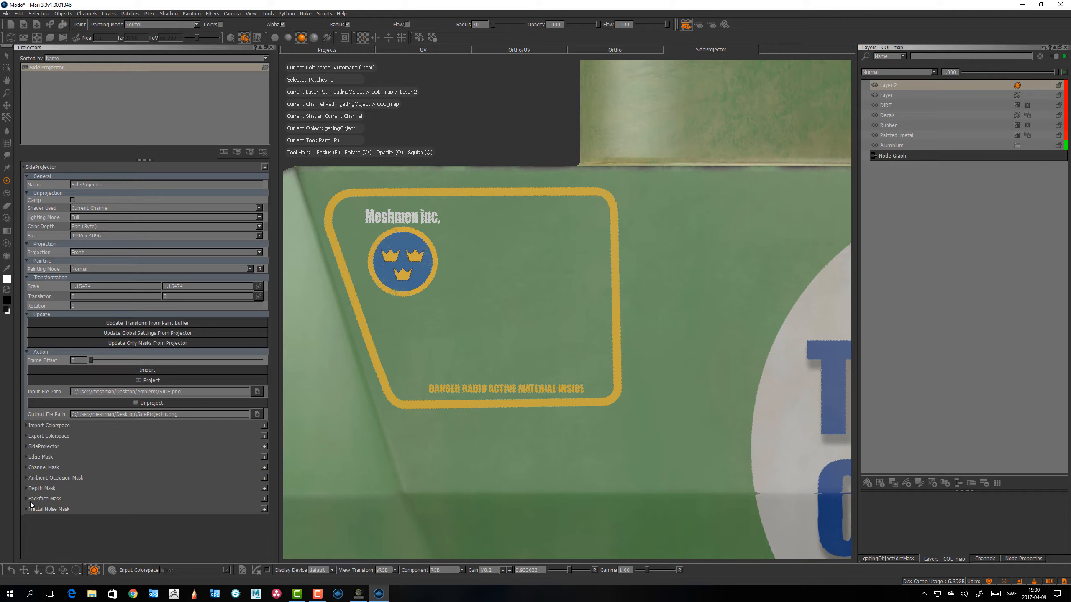
right_click(774, 26)
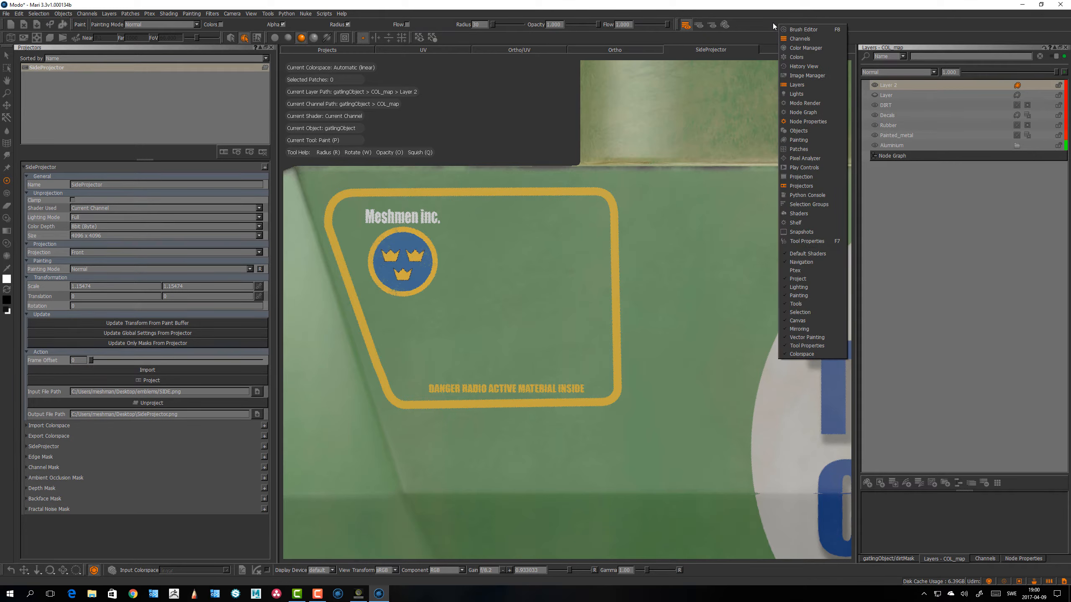
click(788, 178)
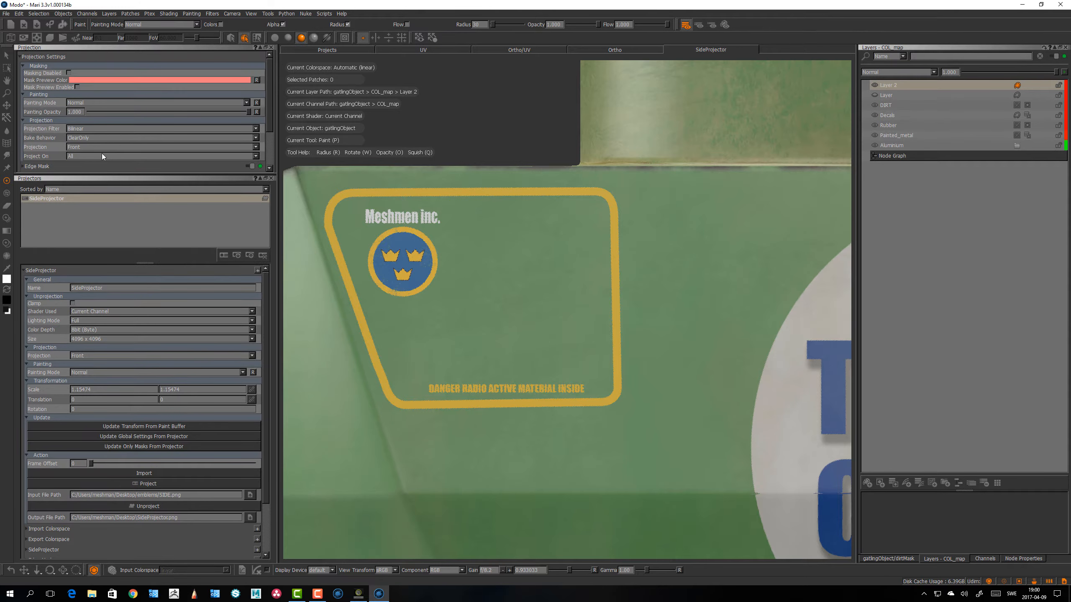
drag(274, 116, 273, 148)
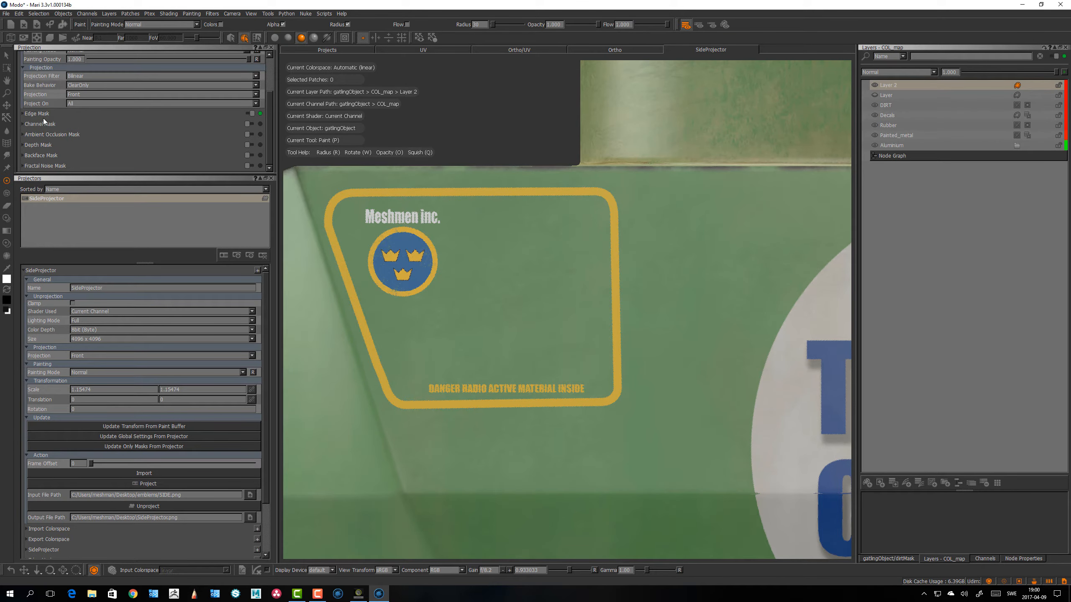
click(270, 48)
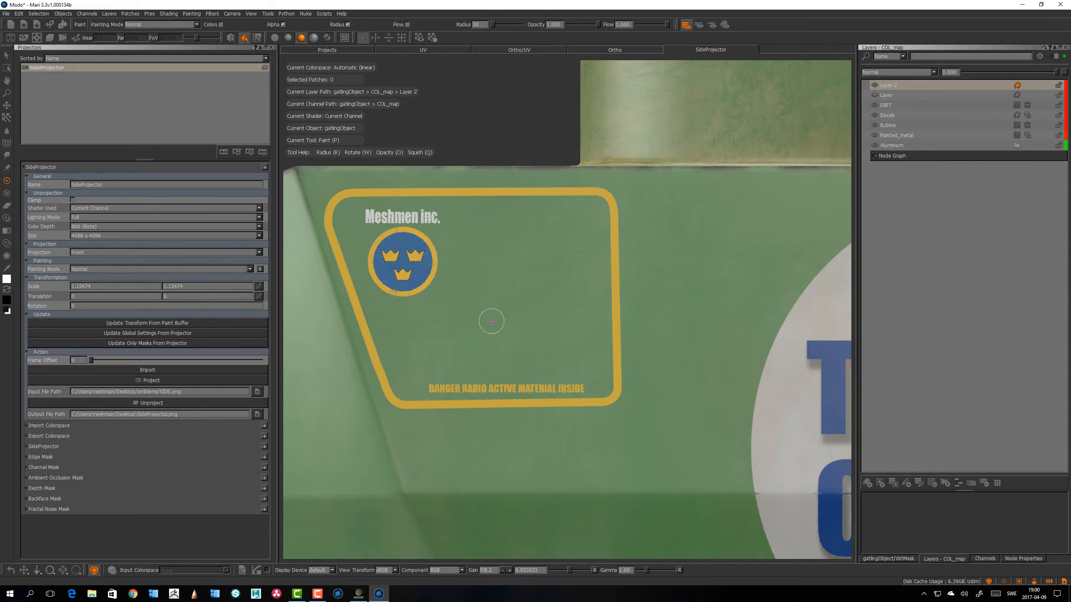
Step: Enable SideProjector's Edge Mask and set Falloff Start to 0.203, with the decals overlapping the vehicle's raised upper block
mouse_move(492, 321)
alt+middle_down()
mouse_move(504, 277)
mouse_move(492, 282)
mouse_move(489, 342)
mouse_move(464, 386)
mouse_move(495, 292)
mouse_move(510, 282)
mouse_move(496, 283)
mouse_move(571, 163)
mouse_move(490, 232)
mouse_move(467, 296)
mouse_move(494, 207)
mouse_move(514, 219)
mouse_move(506, 191)
mouse_move(534, 230)
mouse_move(499, 200)
alt+middle_up()
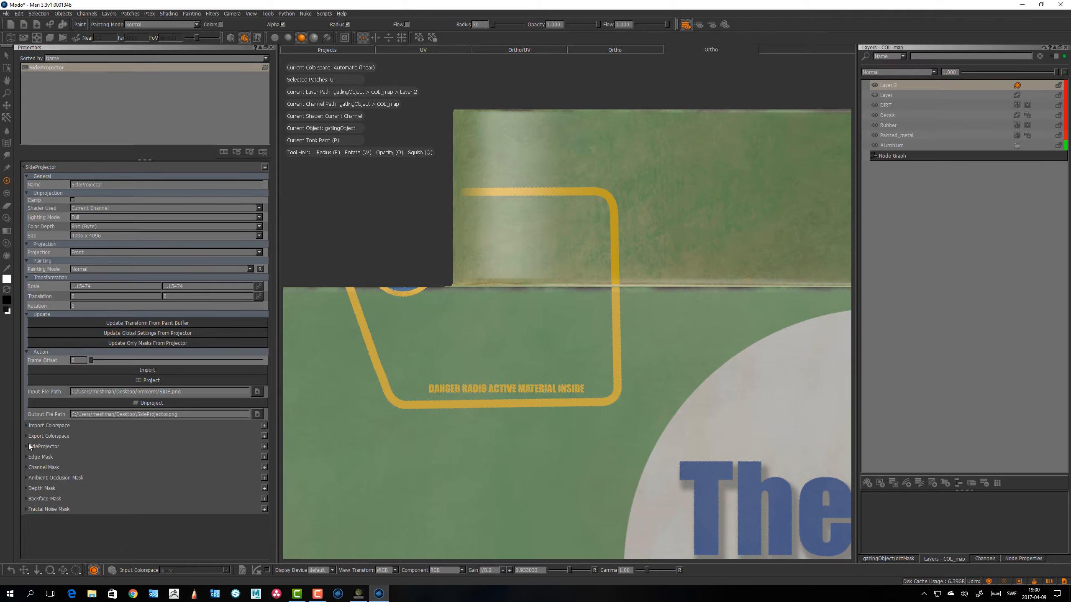
click(26, 456)
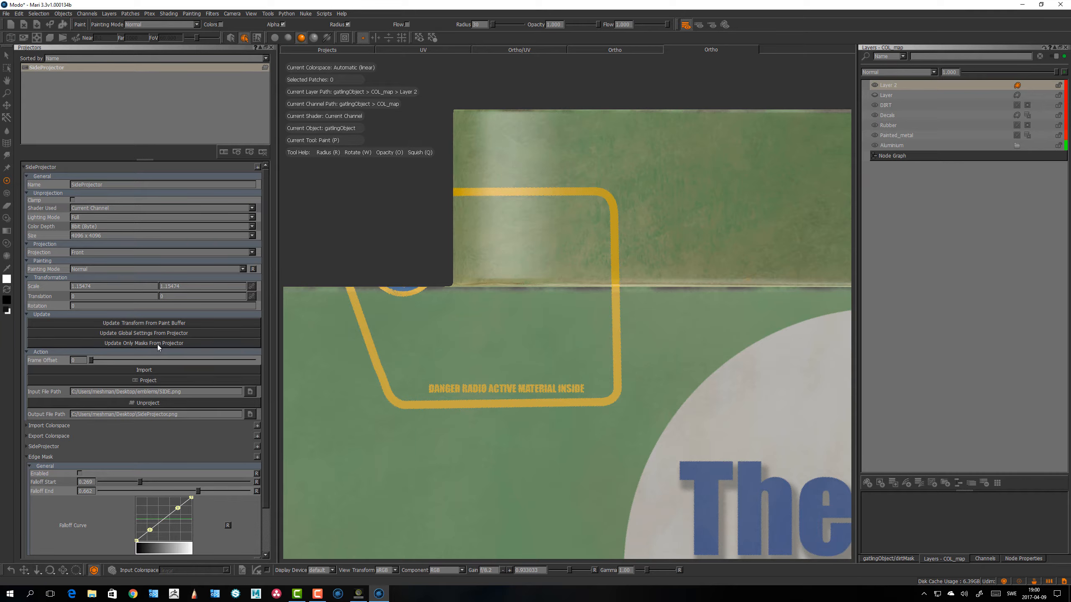
click(79, 474)
scroll(217, 484, down, 3)
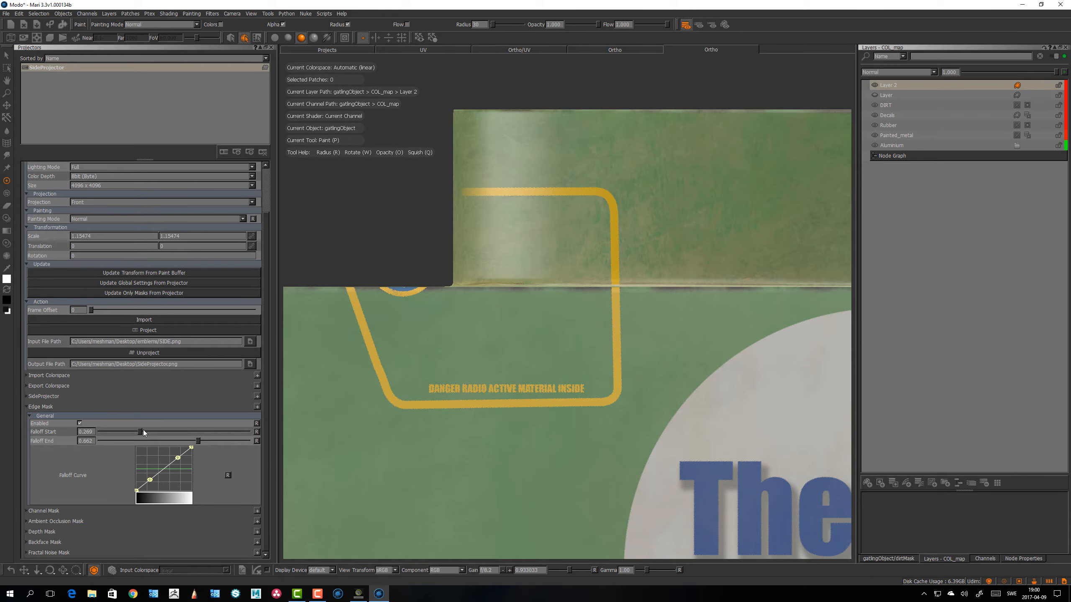
drag(143, 431, 154, 435)
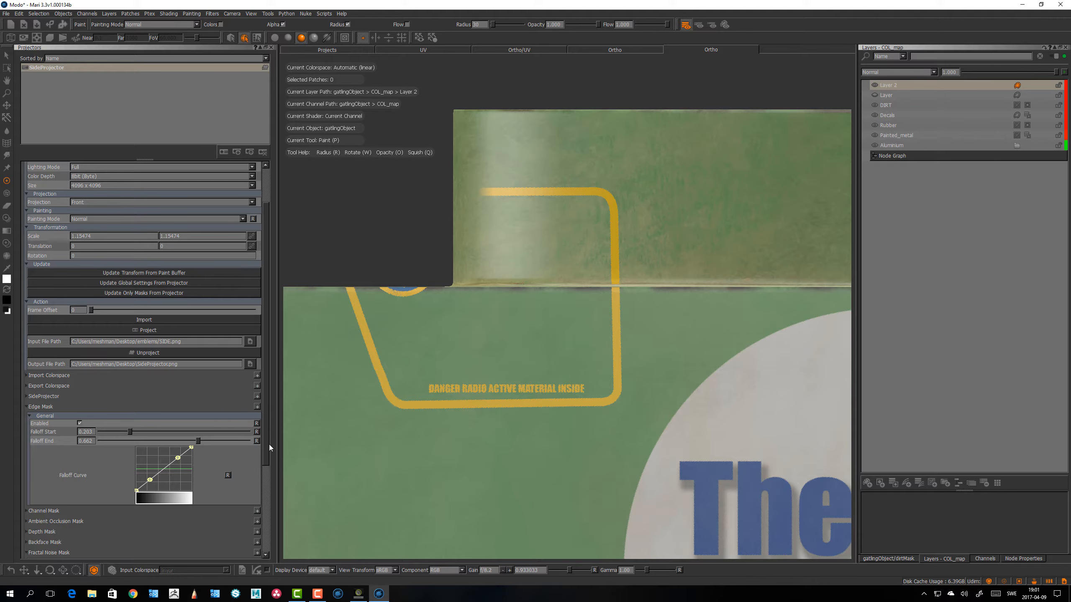
Step: Disable SideProjector's Edge Mask, enable its Fractal Noise Mask and check the re-imported decals over the vehicle side
scroll(266, 496, down, 3)
click(79, 507)
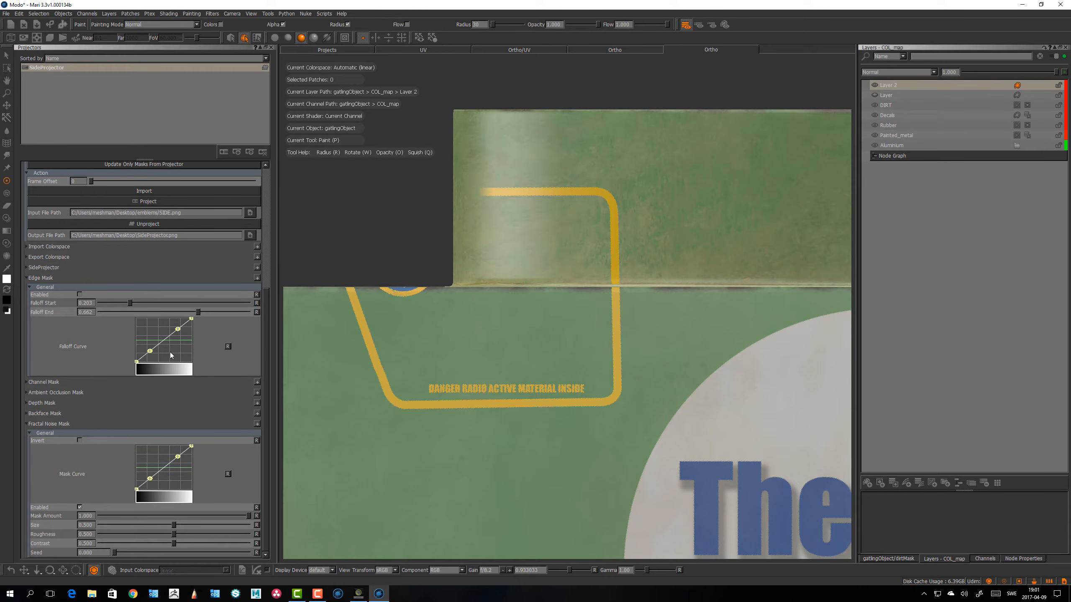
scroll(125, 381, up, 1)
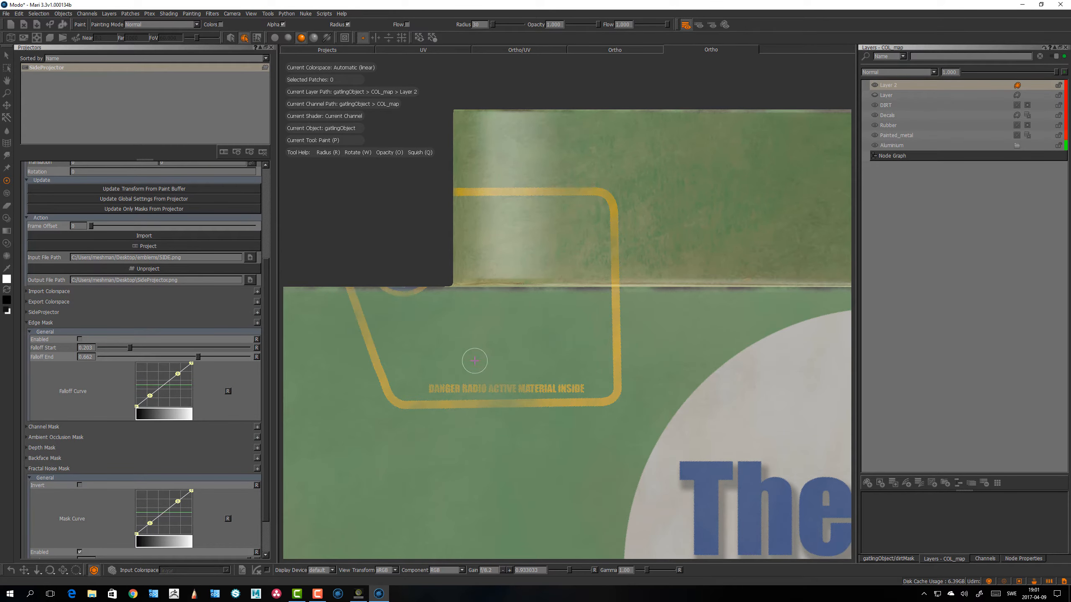
alt+middle_drag(476, 373, 533, 232)
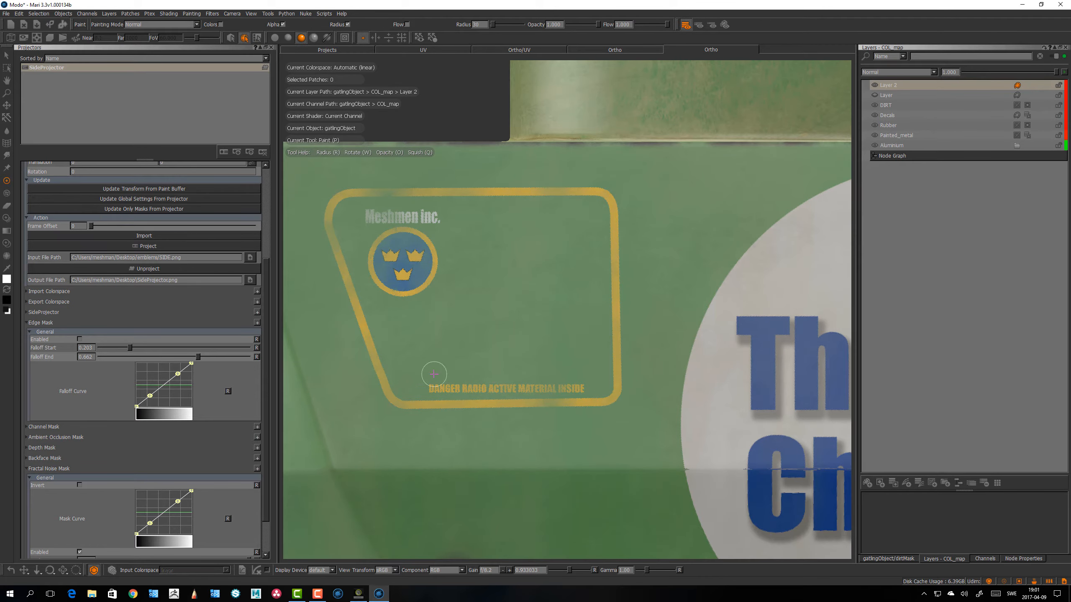
scroll(265, 418, down, 3)
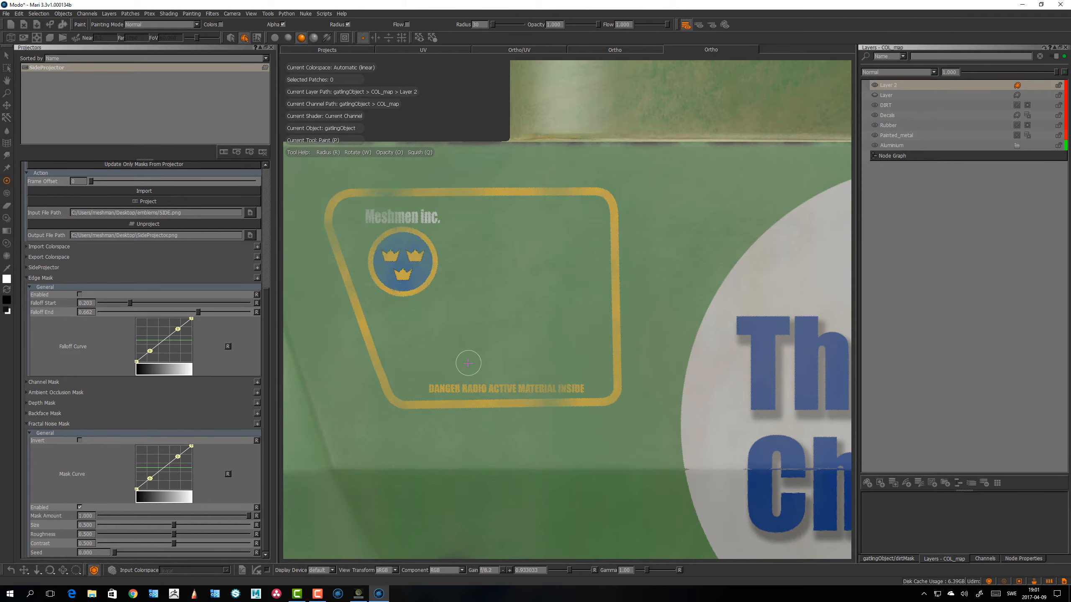
mouse_move(487, 365)
alt+middle_down()
mouse_move(518, 353)
mouse_move(495, 383)
alt+middle_up()
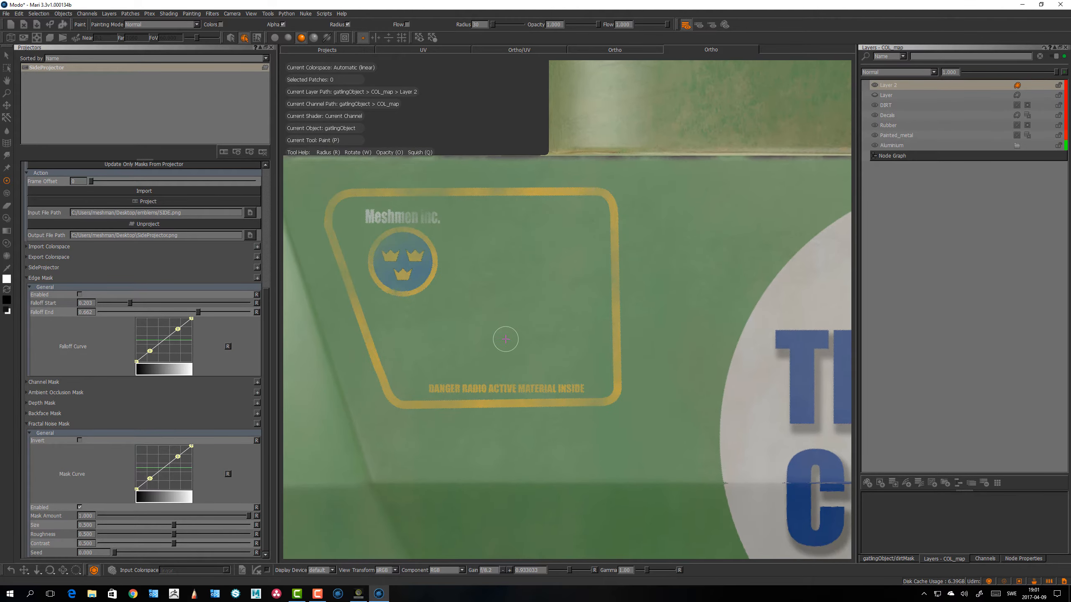
alt+middle_drag(505, 331, 509, 340)
Step: Reduce the Fractal Noise Mask's Size while keeping Mask Amount at 1.000, and import SIDE.png again for finer wear
mouse_move(249, 516)
mouse_down()
mouse_move(220, 522)
mouse_move(262, 517)
mouse_up()
alt+middle_drag(456, 297, 453, 299)
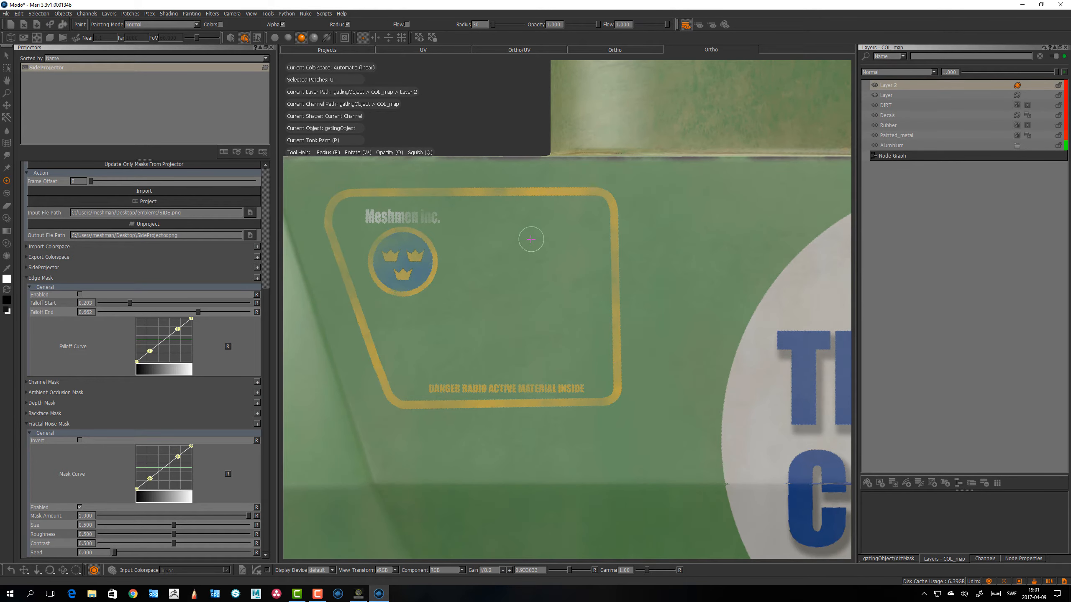
alt+middle_drag(453, 202, 455, 203)
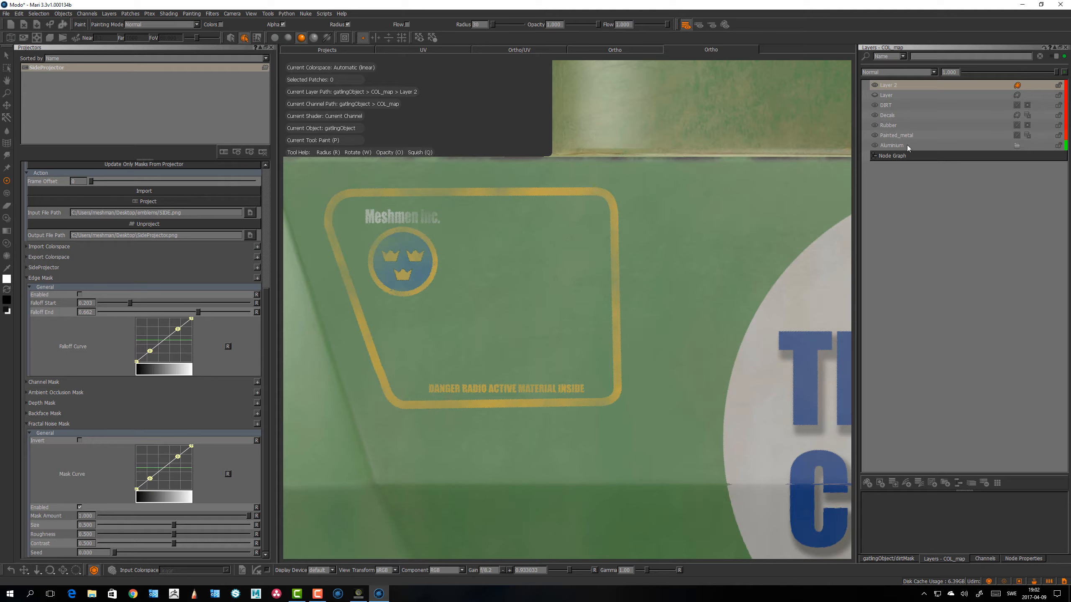
alt+middle_drag(452, 320, 453, 316)
drag(266, 421, 266, 426)
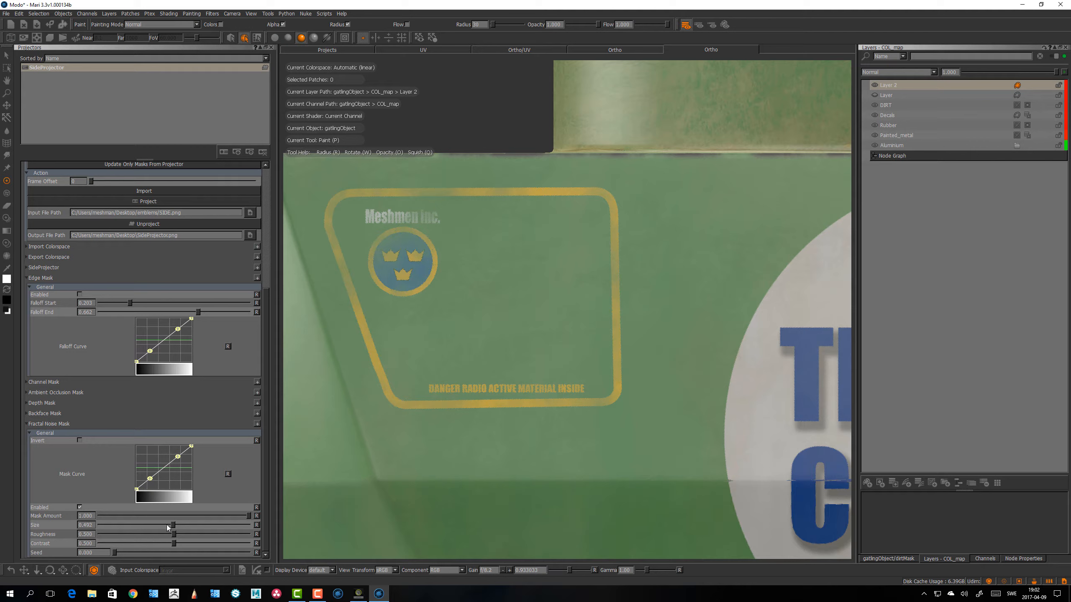
drag(172, 525, 137, 525)
scroll(268, 416, up, 3)
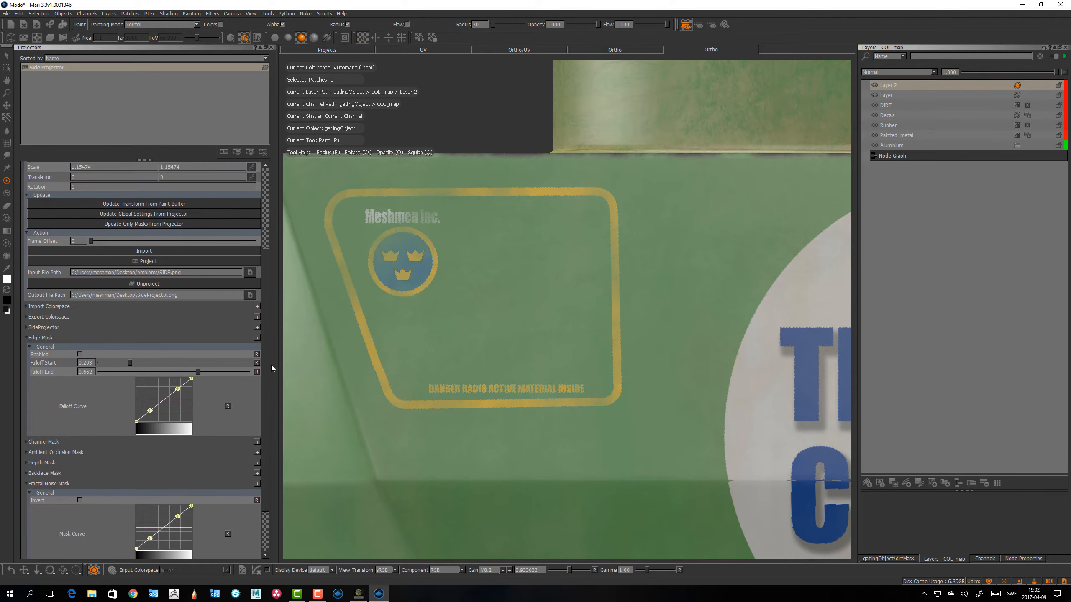
click(195, 247)
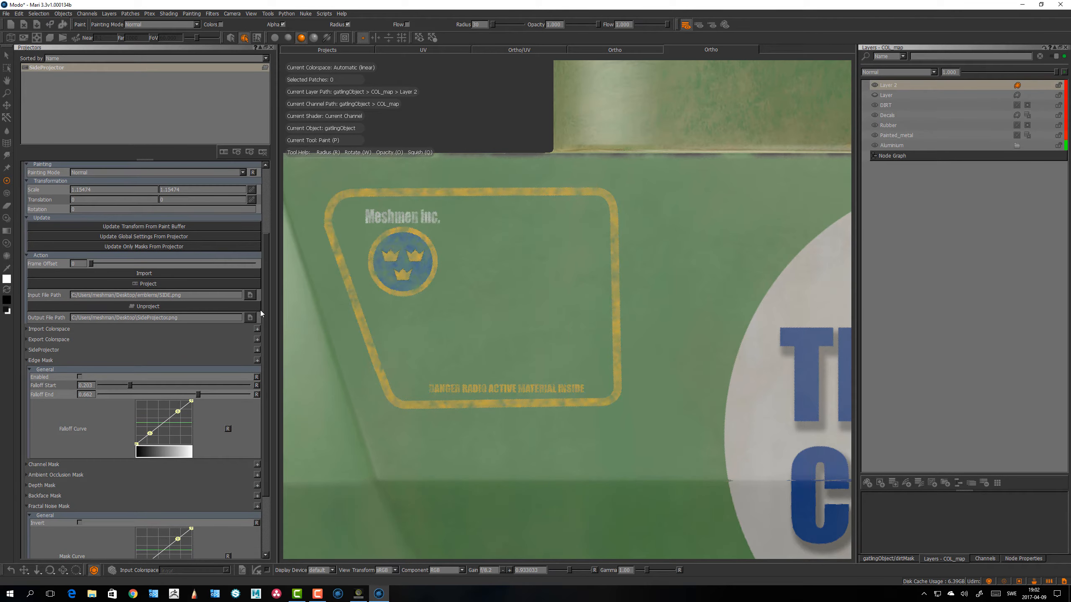
scroll(269, 370, down, 1)
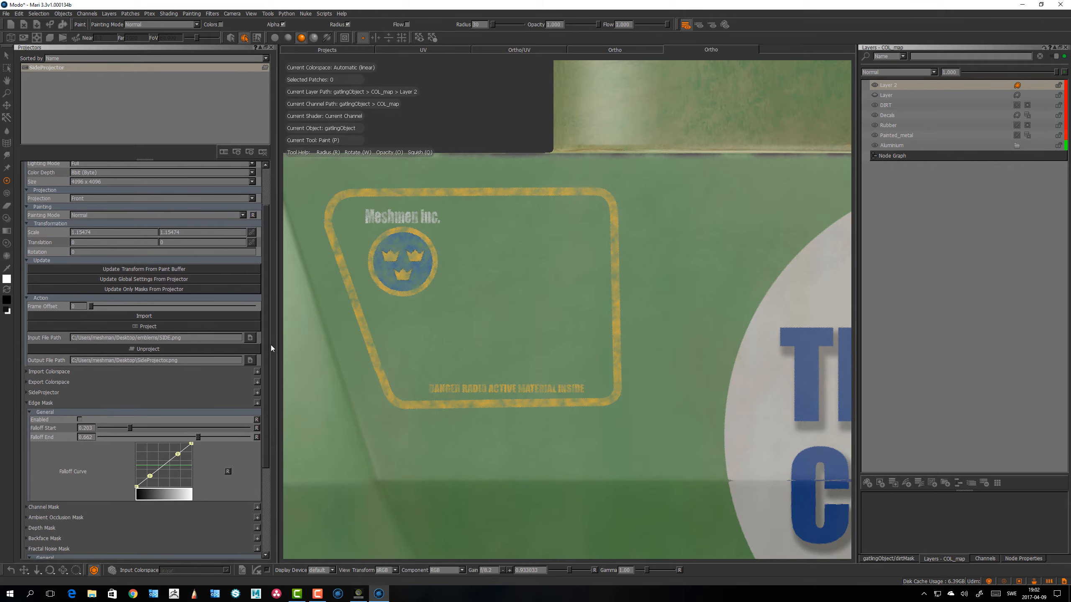
scroll(267, 401, up, 4)
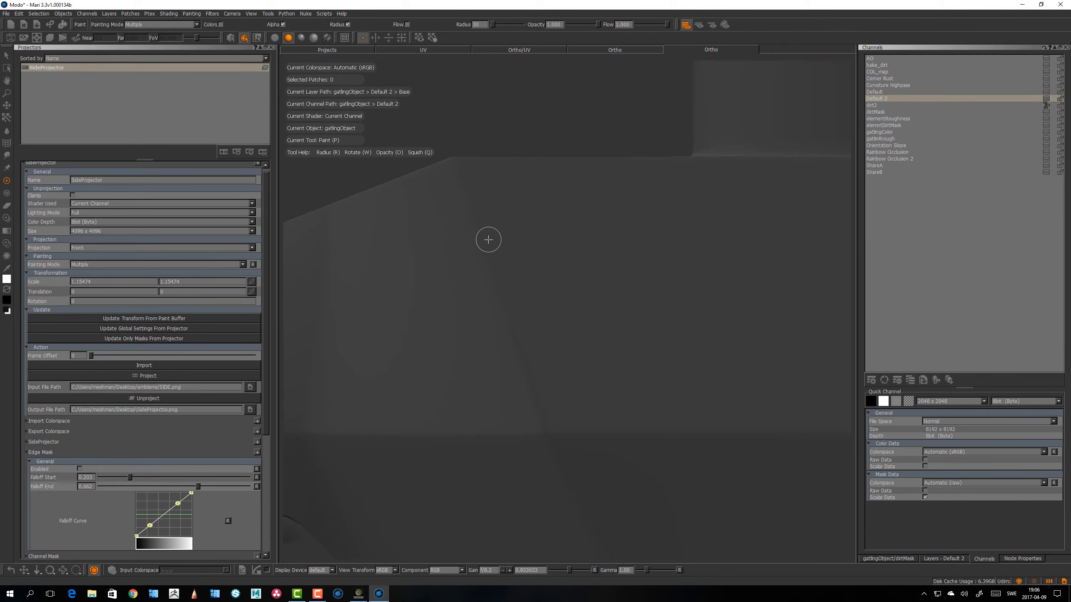
Step: Examine the Front and Through projection options in SideProjector's settings and in the global Projection palette, keeping Front
mouse_move(488, 240)
alt+middle_down()
mouse_move(390, 240)
mouse_move(395, 232)
alt+middle_up()
scroll(440, 251, up, 3)
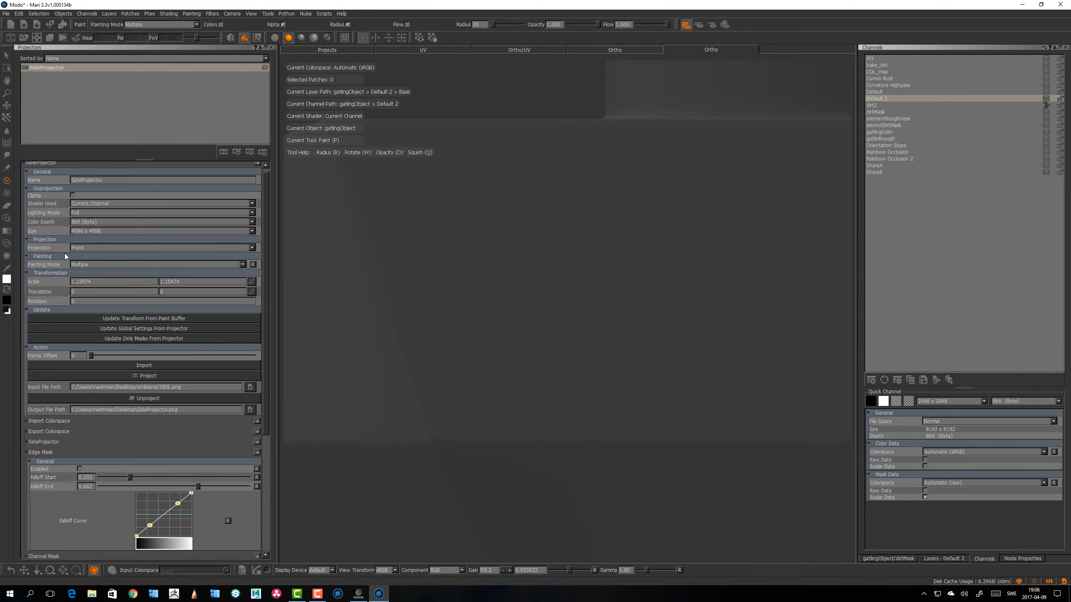
click(93, 249)
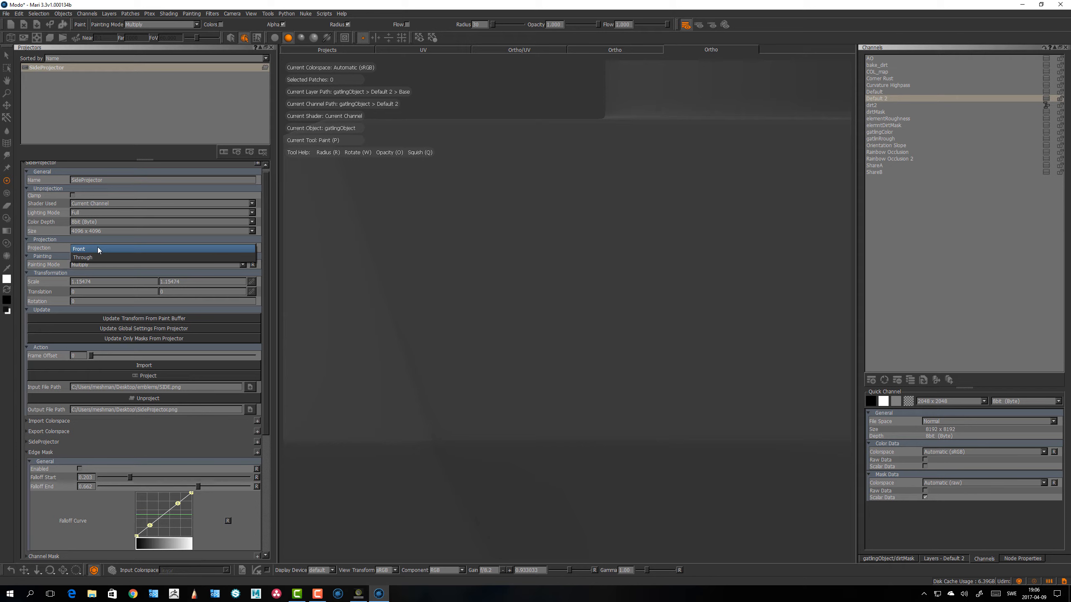
click(98, 249)
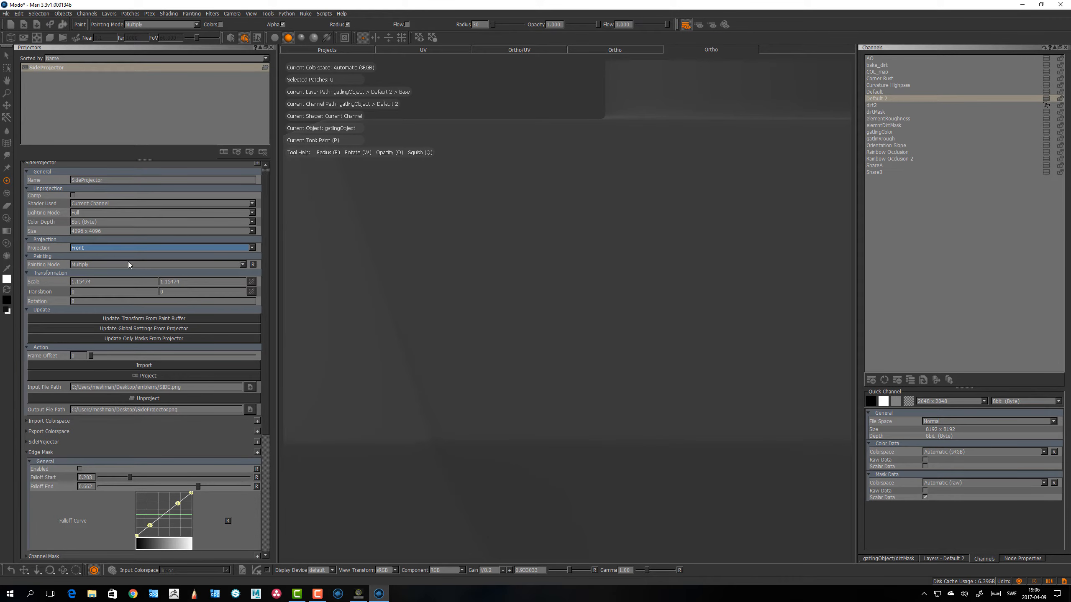
right_click(780, 28)
click(810, 246)
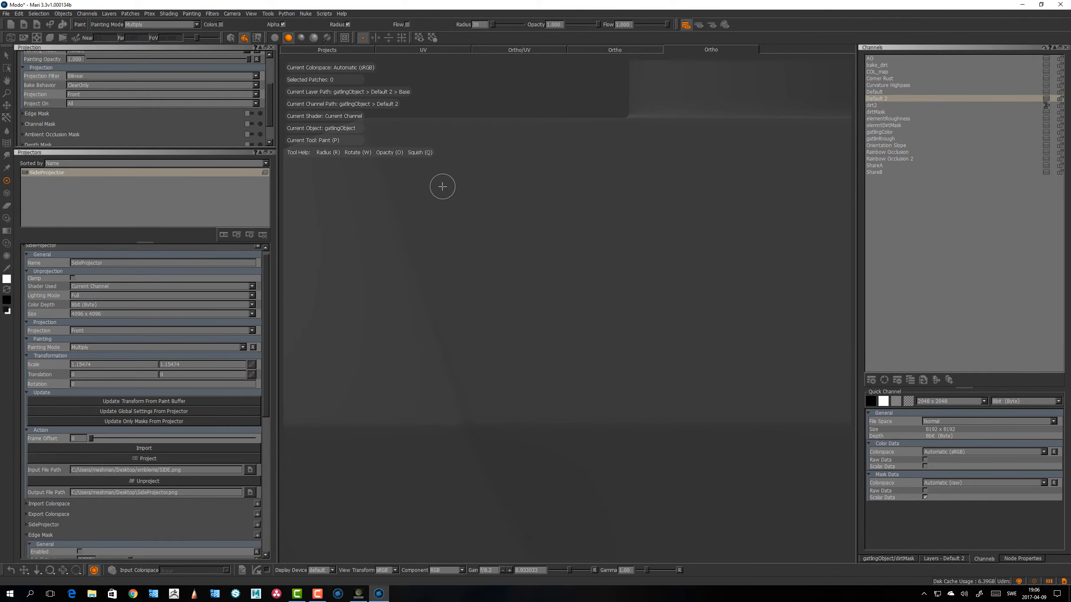
click(102, 96)
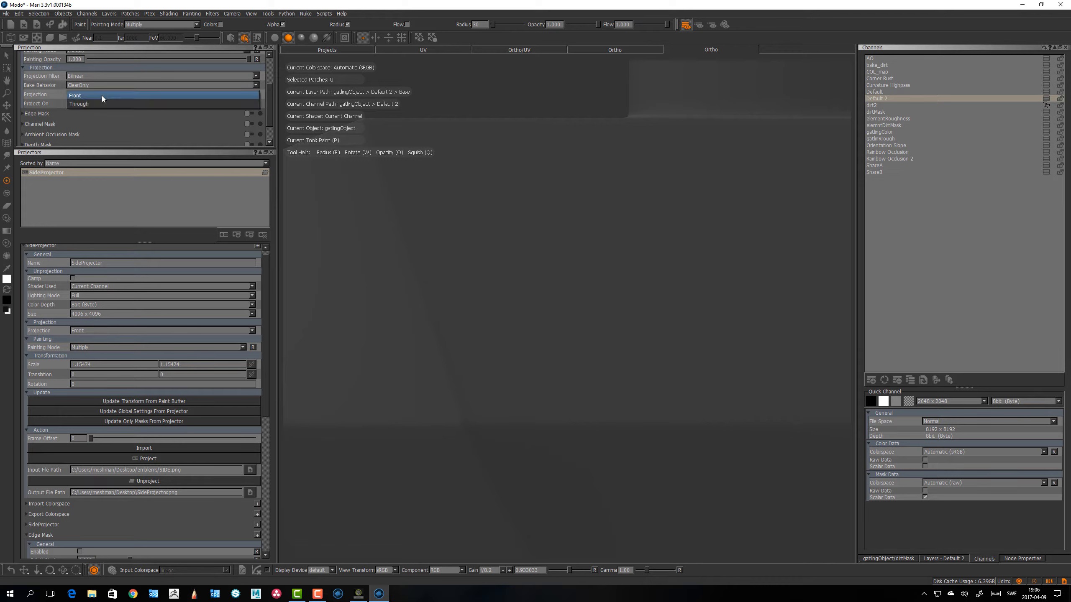
click(92, 95)
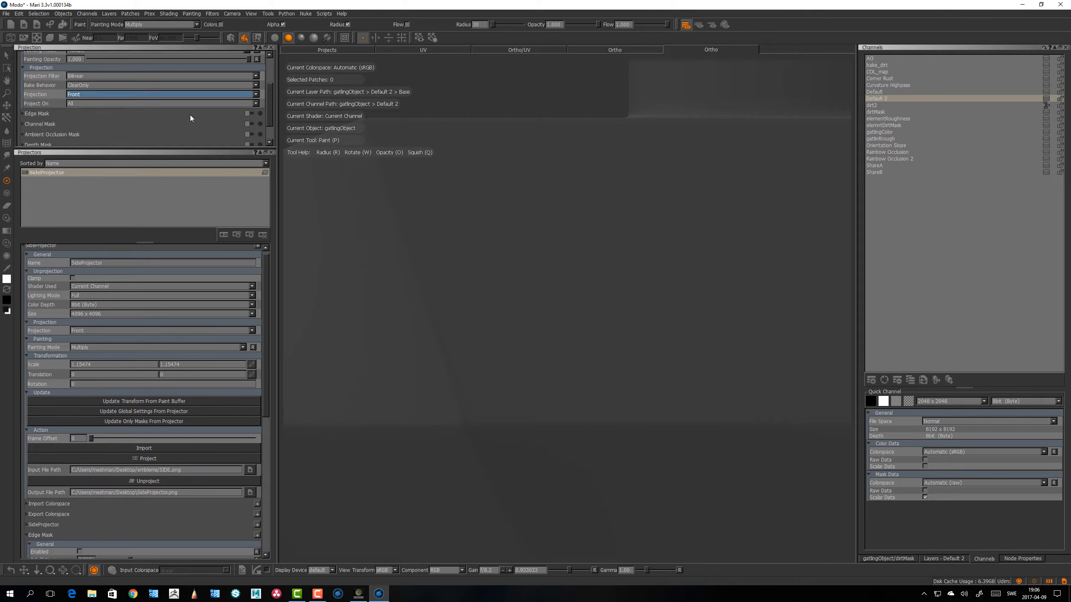
click(85, 94)
click(87, 105)
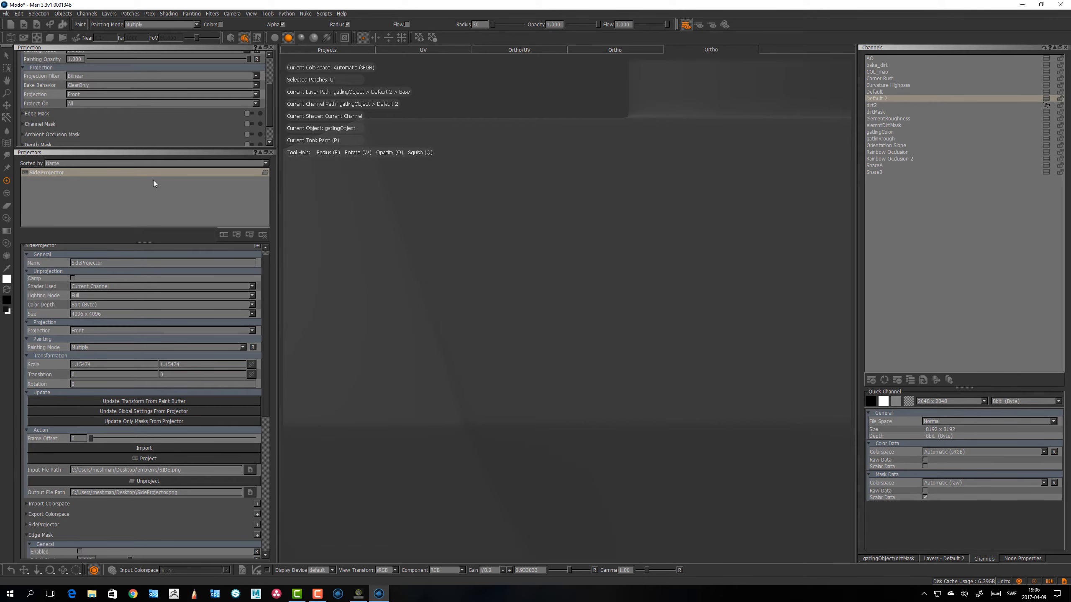
click(271, 47)
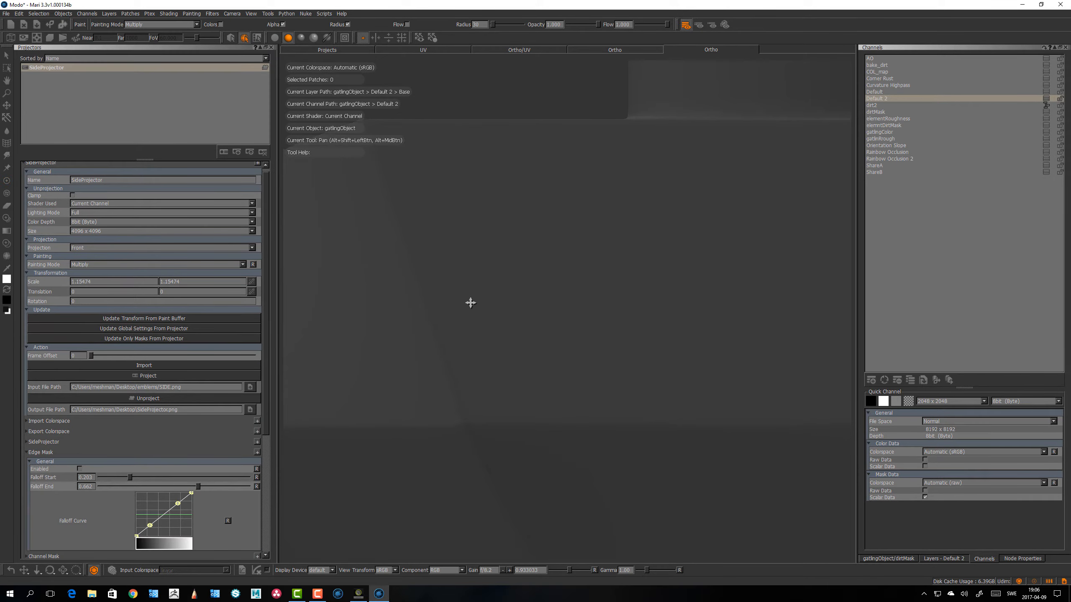
Step: Return the vehicle to SideProjector's saved camera view on the Default 2 channel
alt+right_drag(471, 299, 440, 300)
key(p)
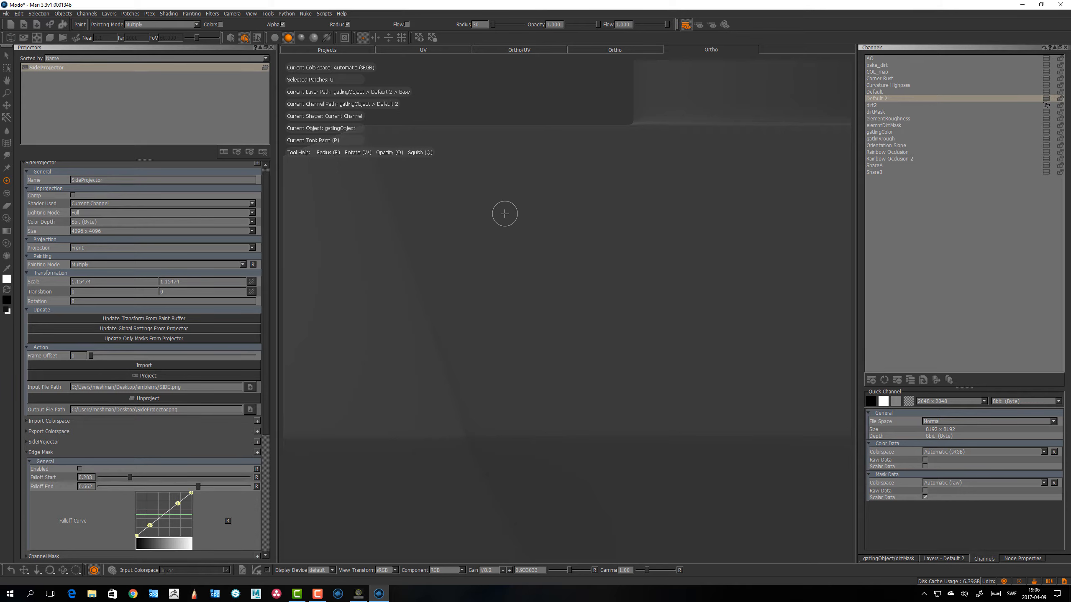
alt+drag(495, 227, 458, 228)
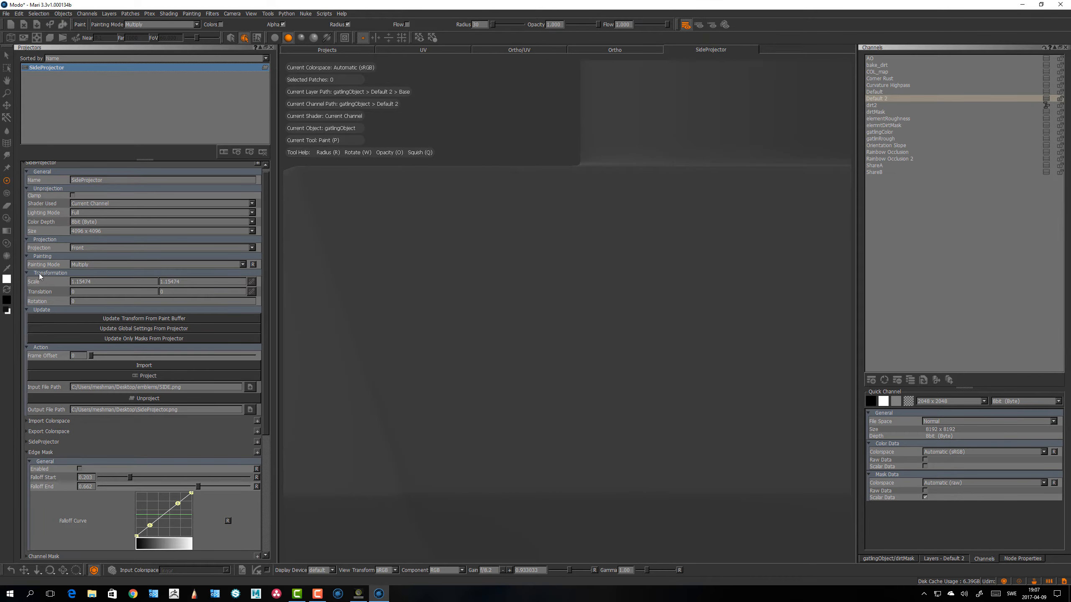
Step: Set SideProjector's Painting Mode and the global Painting Mode to Normal, and clear the white test strokes on the vehicle side
click(90, 267)
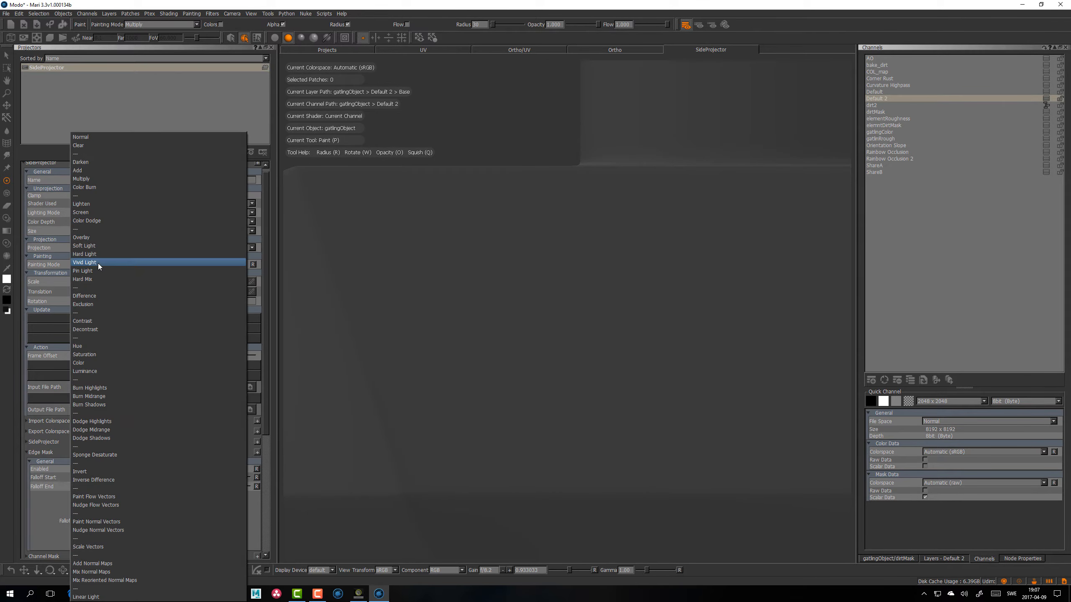
click(92, 137)
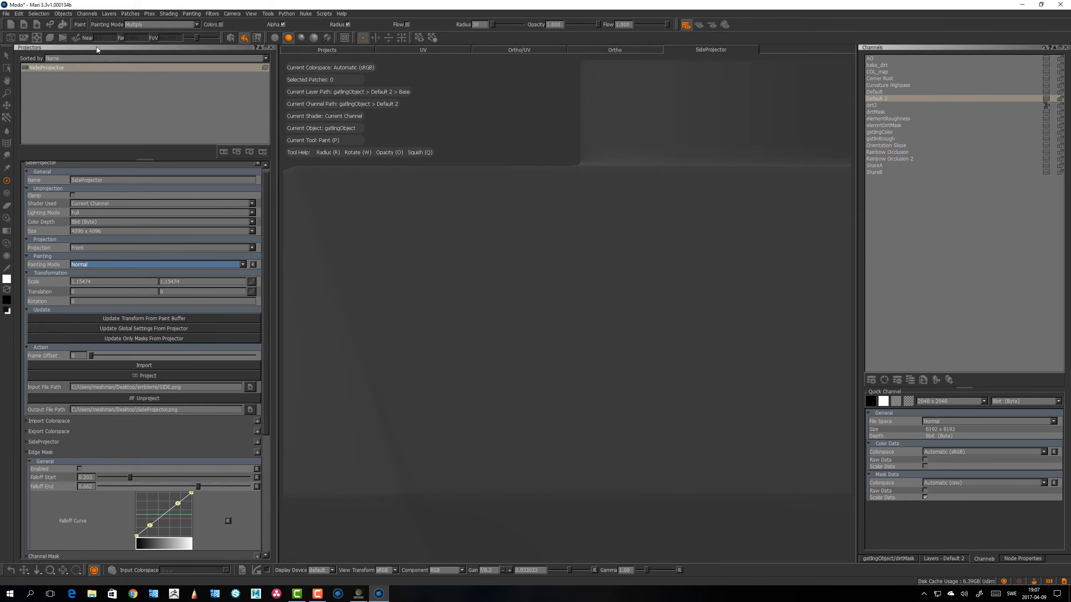
click(136, 25)
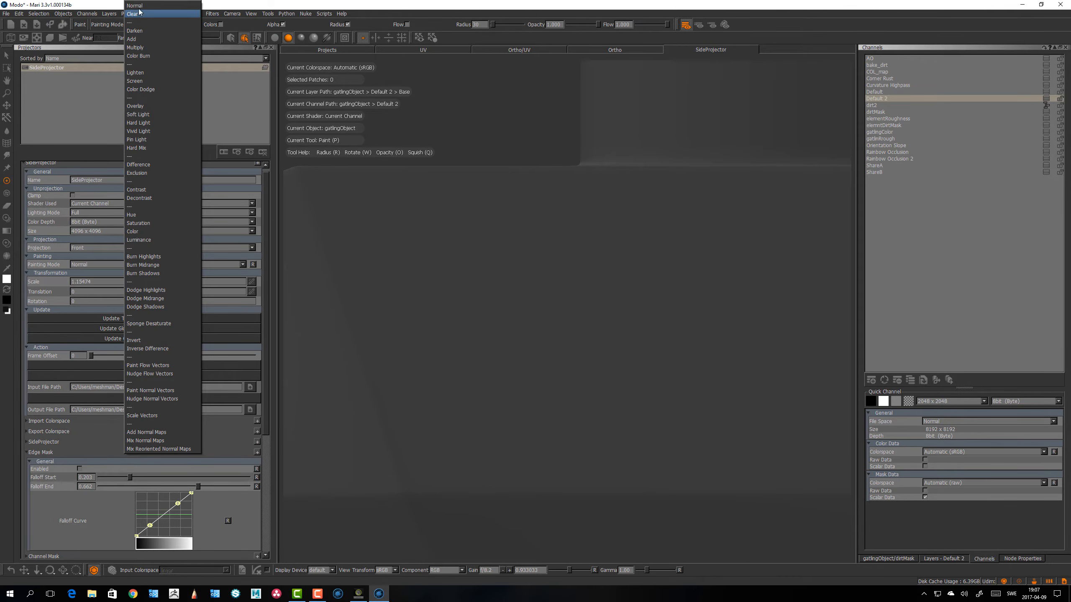
click(140, 6)
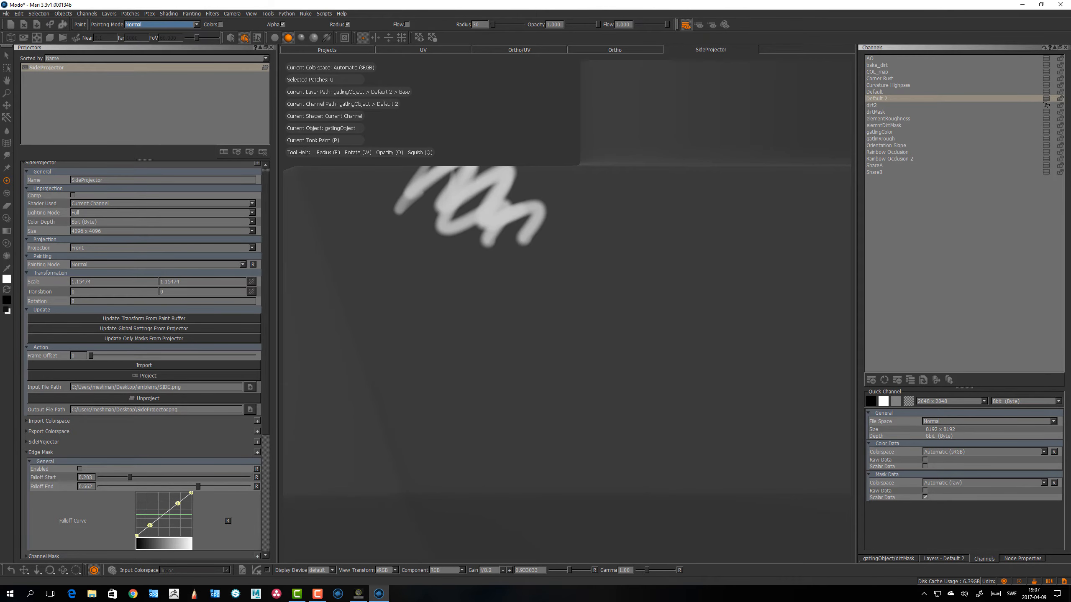
alt+middle_drag(452, 282, 450, 267)
key(ctrl+shift+x)
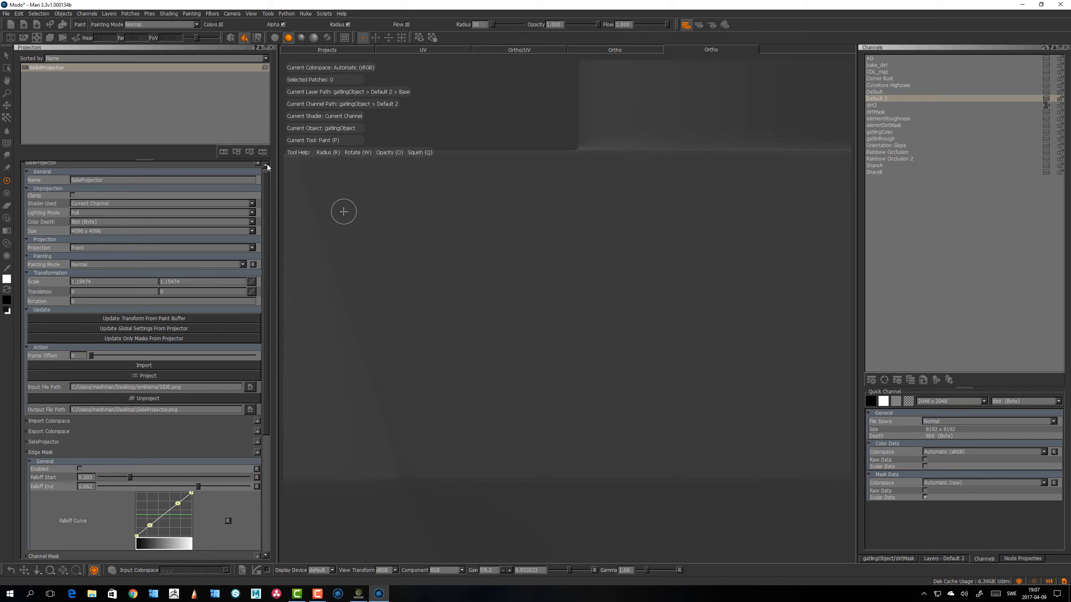
Step: Set the global Painting Mode to Multiply, swap to black, paint a zigzag test stroke on the vehicle side and undo it
click(145, 25)
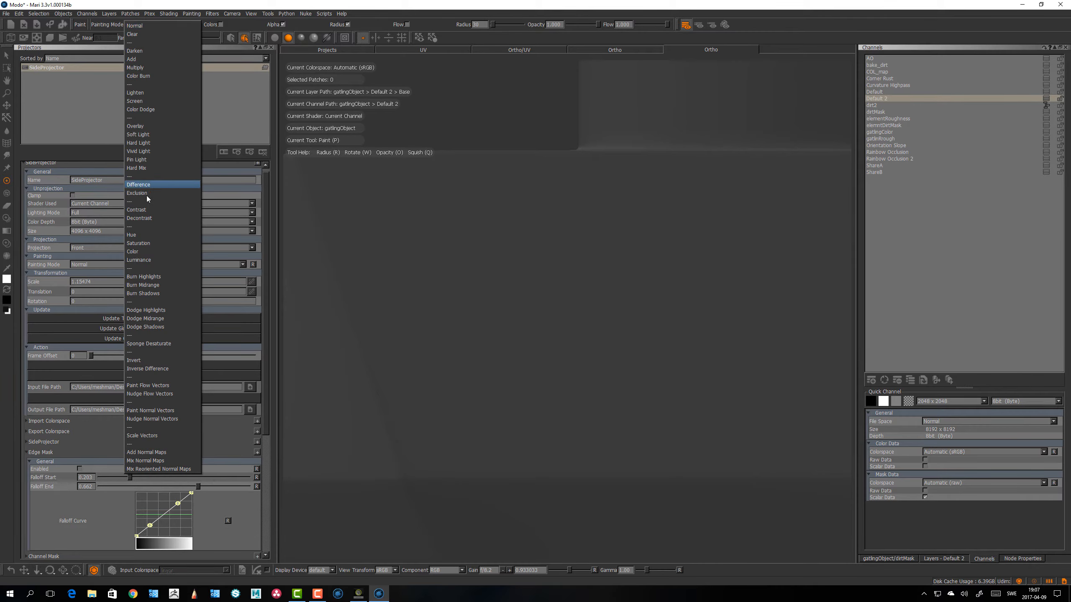
click(143, 68)
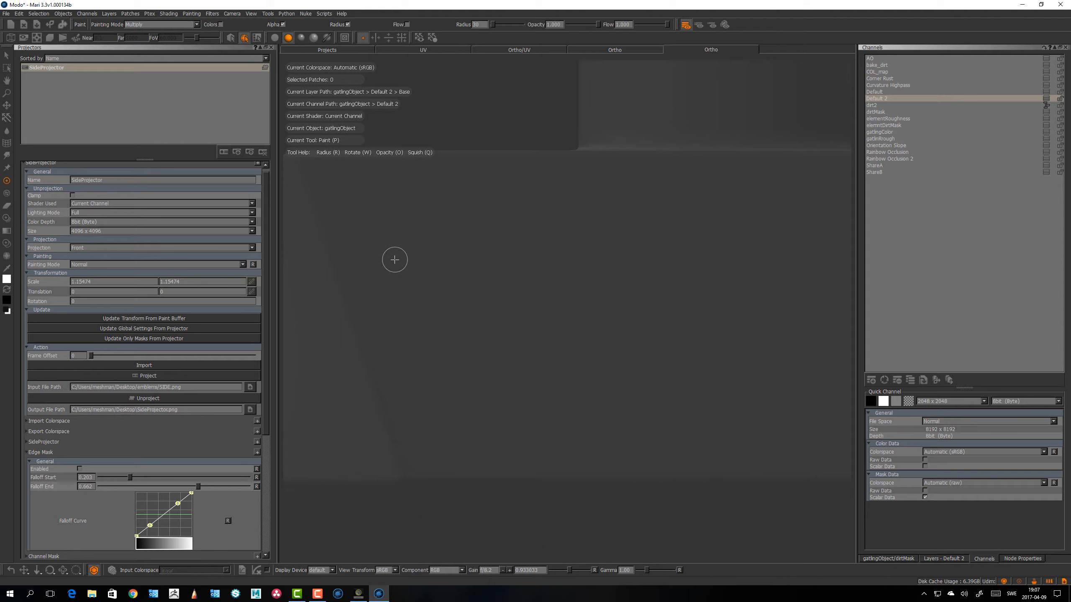
key(x)
mouse_move(312, 217)
mouse_down()
mouse_move(356, 185)
mouse_move(484, 208)
mouse_move(604, 344)
mouse_move(591, 362)
mouse_up()
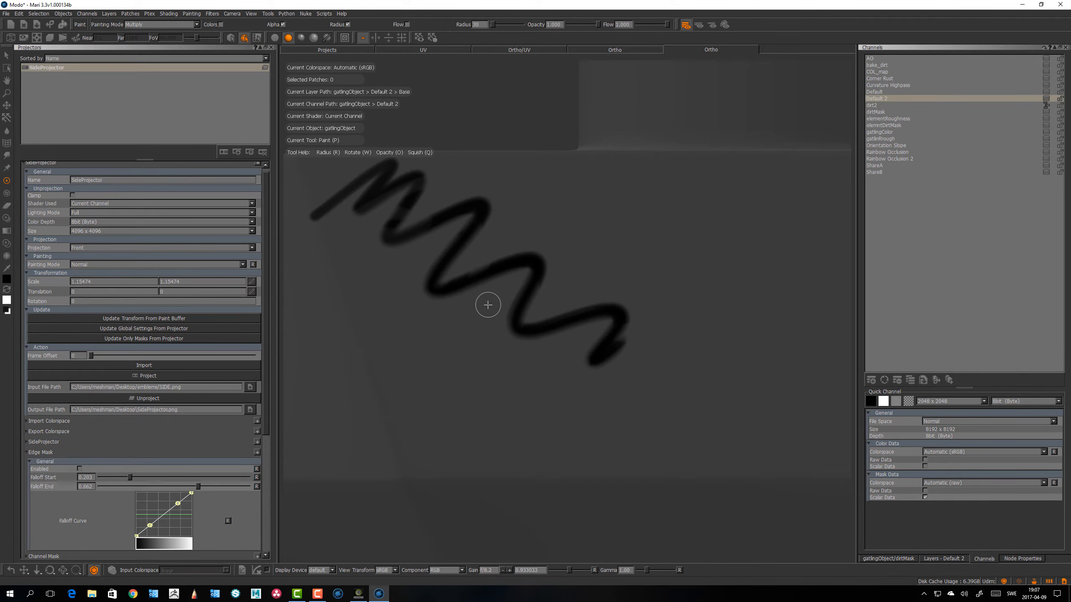
key(ctrl+z)
alt+middle_drag(433, 215, 437, 209)
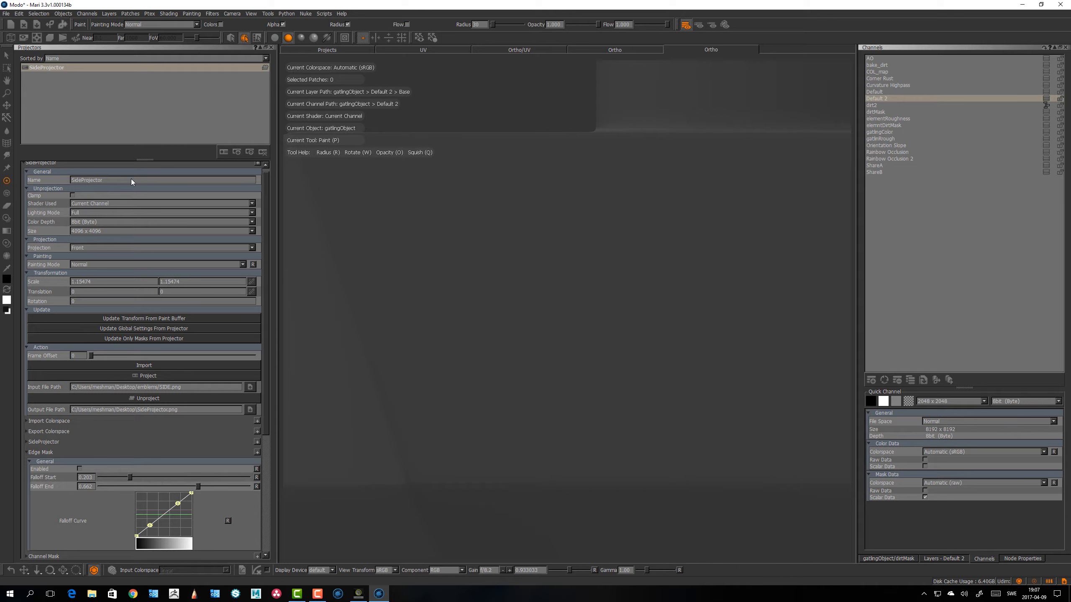
Step: Set SideProjector's Painting Mode to Multiply, and test black and white strokes on the vehicle side, clearing each one
click(94, 264)
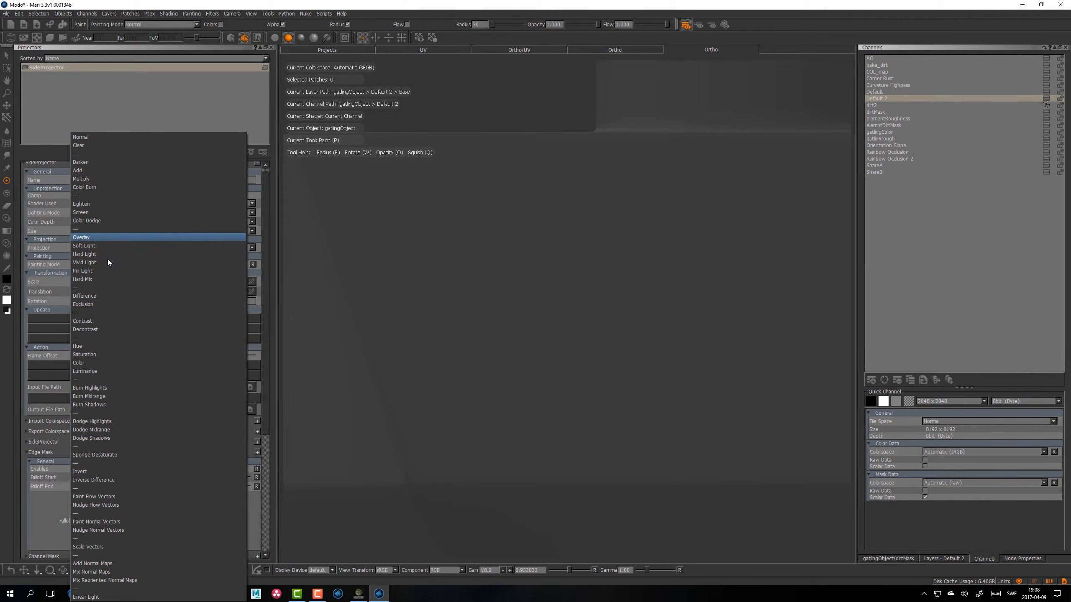
click(85, 178)
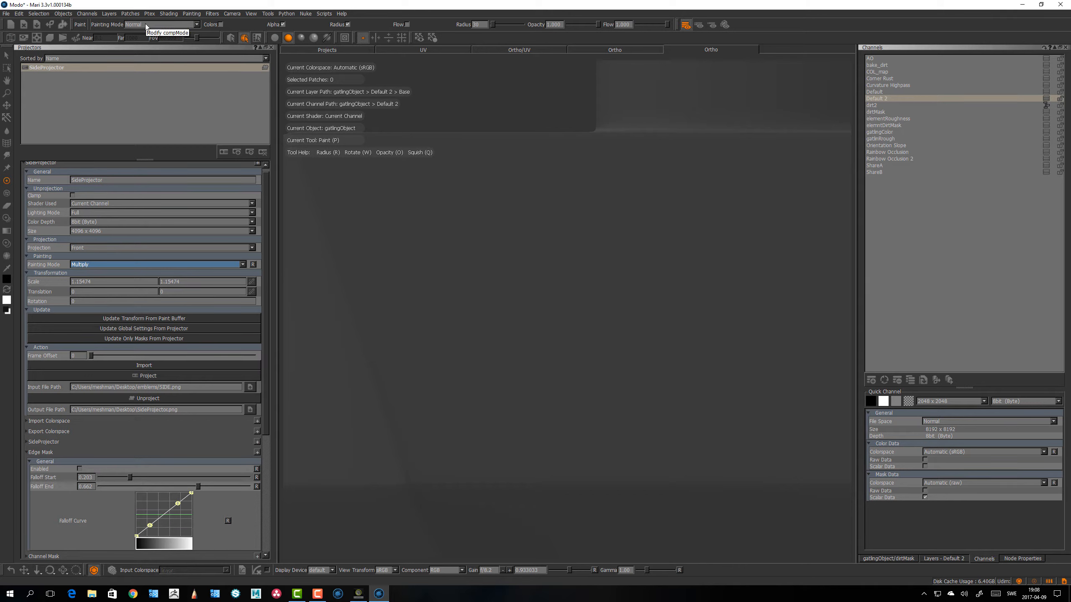
mouse_move(358, 224)
mouse_down()
mouse_move(407, 252)
mouse_move(604, 301)
mouse_move(560, 327)
mouse_up()
key(BackSpace)
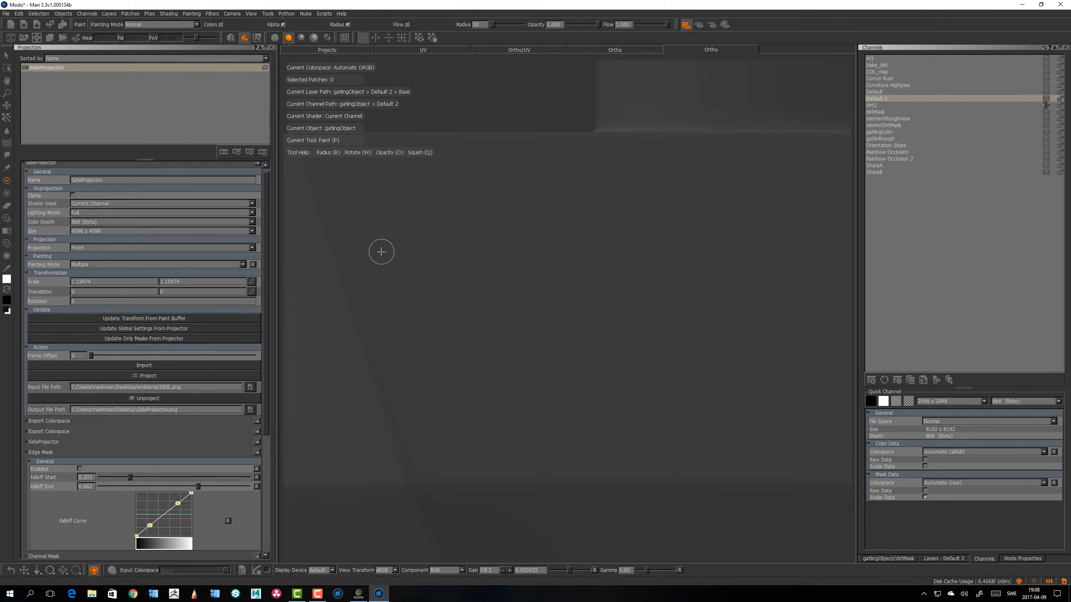
key(x)
mouse_move(374, 168)
mouse_down()
mouse_move(426, 243)
mouse_move(542, 327)
mouse_move(477, 291)
mouse_move(400, 224)
mouse_move(590, 262)
mouse_move(518, 230)
mouse_move(464, 217)
mouse_move(582, 287)
mouse_move(476, 270)
mouse_move(478, 188)
mouse_up()
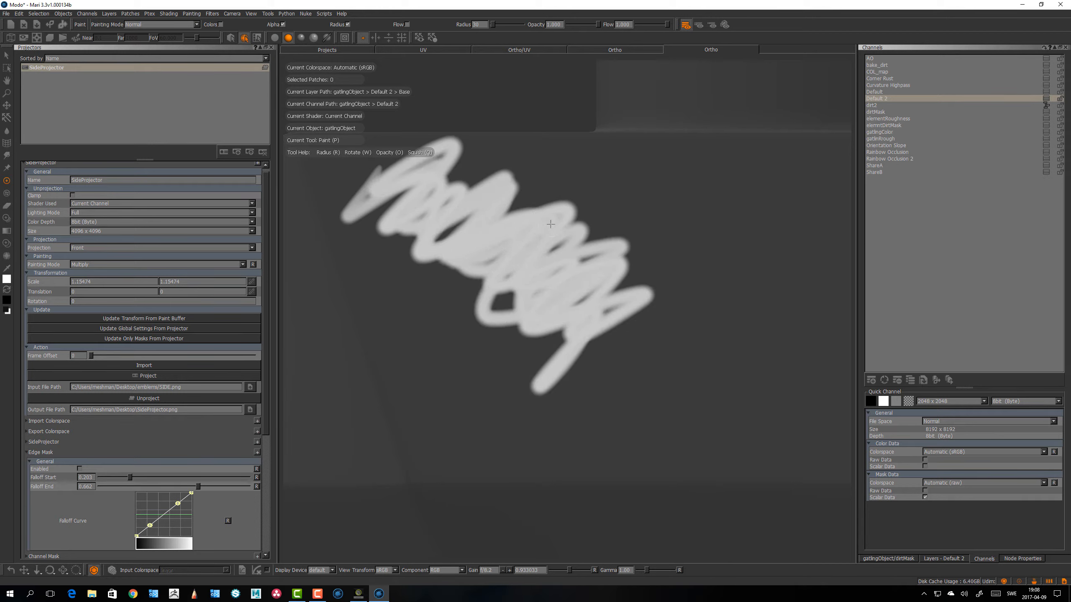
key(BackSpace)
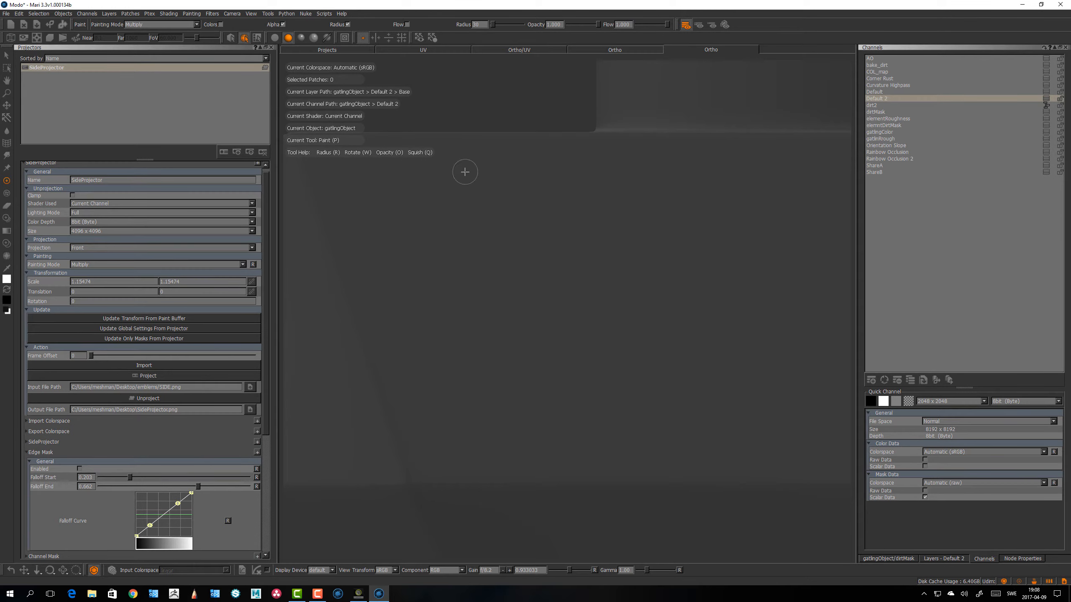
Step: Set the global Painting Mode to Normal, and paint and clear two test strokes across the vehicle side
click(146, 25)
click(145, 10)
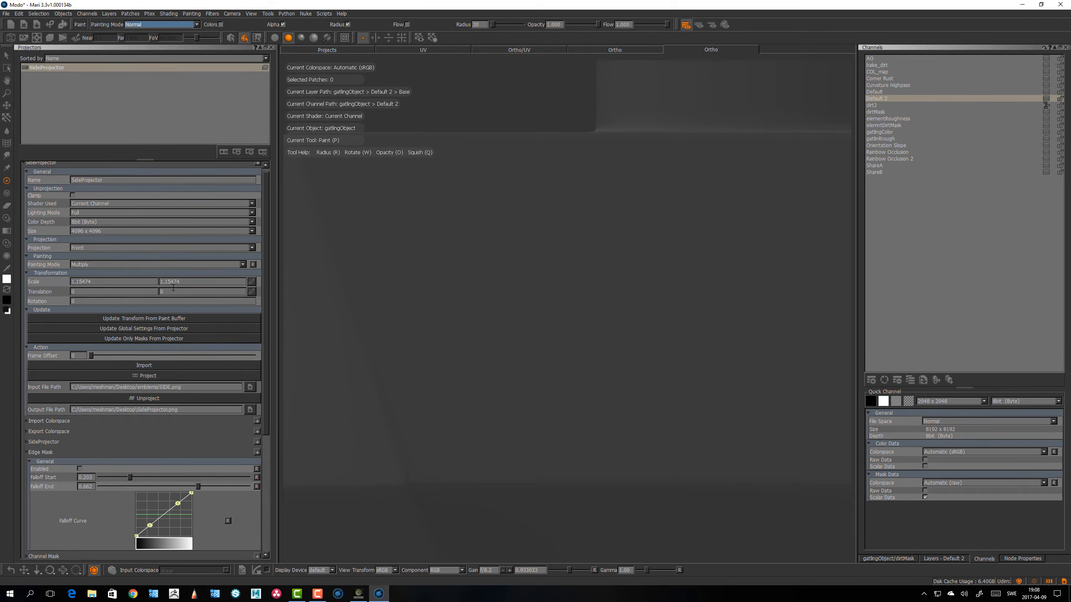
mouse_move(356, 184)
mouse_down()
mouse_move(627, 300)
mouse_move(650, 330)
mouse_up()
key(BackSpace)
mouse_move(326, 187)
mouse_down()
mouse_move(660, 275)
mouse_move(759, 330)
mouse_up()
key(BackSpace)
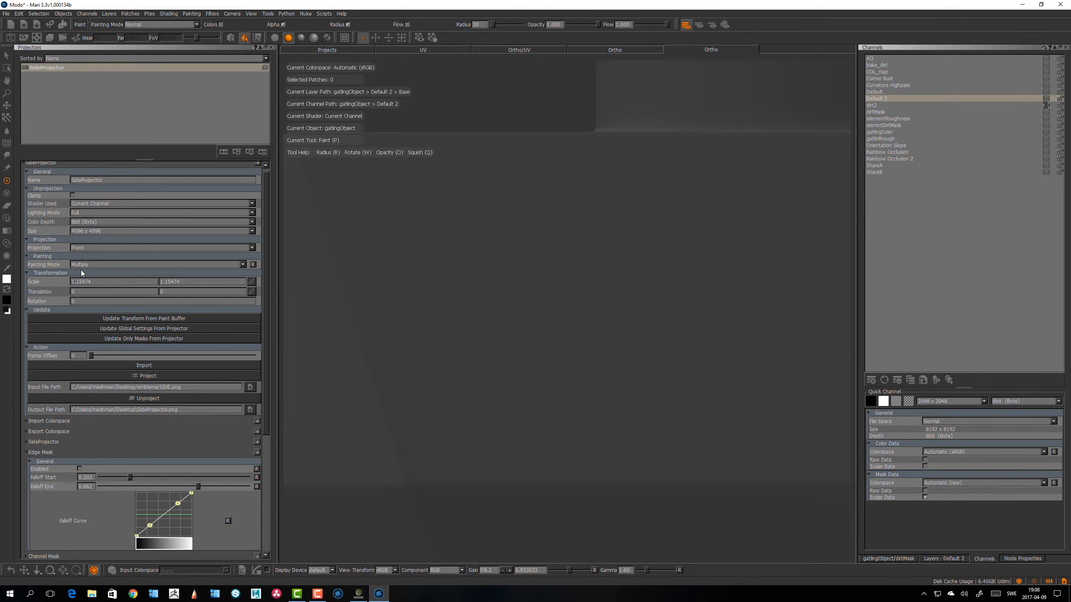
Step: Set SideProjector's Painting Mode to Overlay, paint and clear a test stroke, and reload the projector's saved settings into the viewport
click(92, 265)
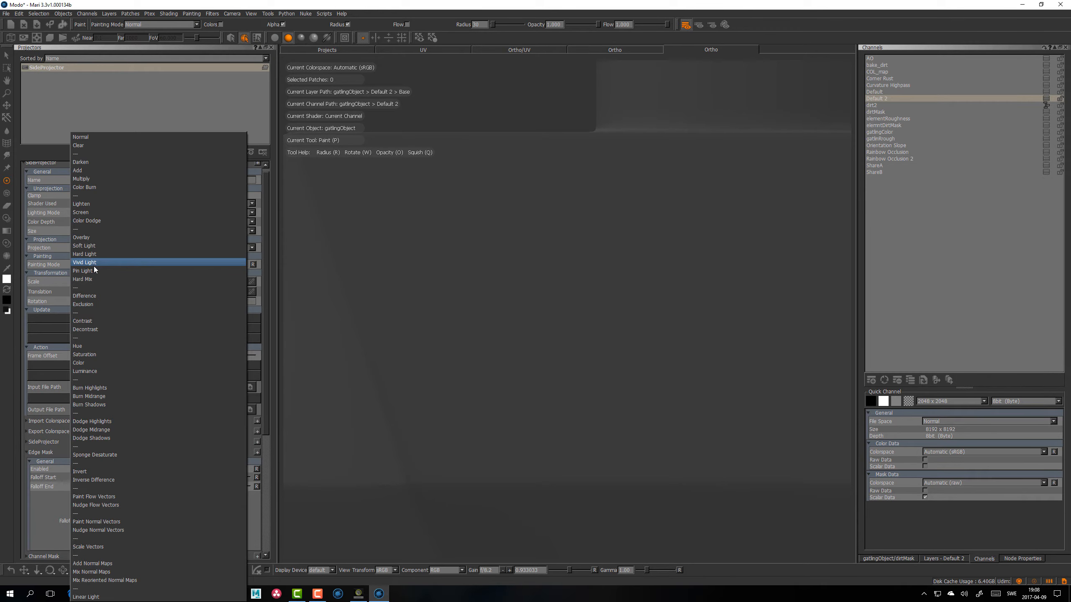
click(85, 238)
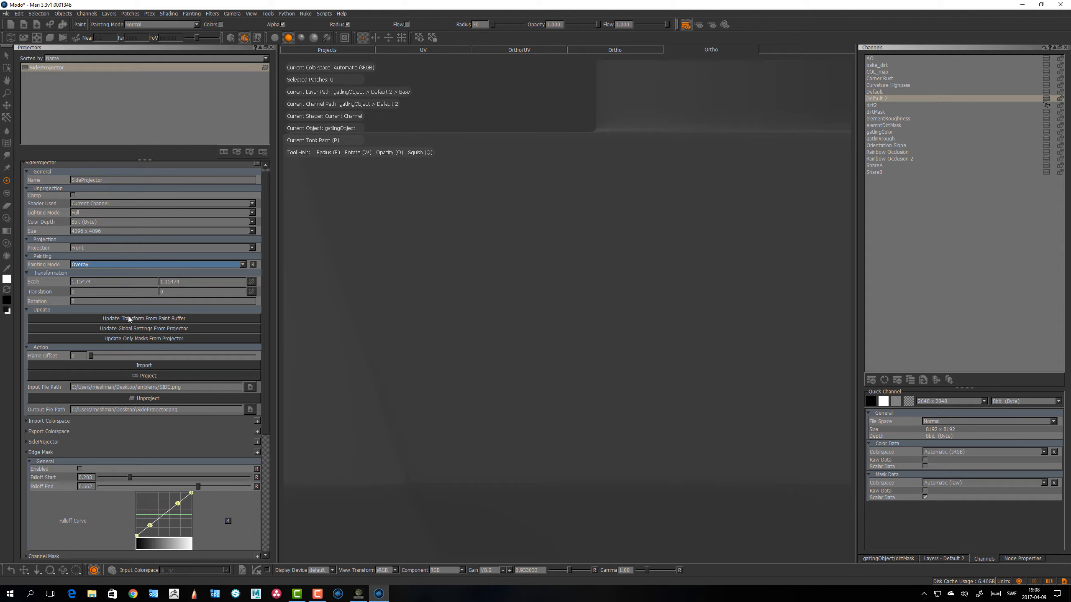
click(127, 331)
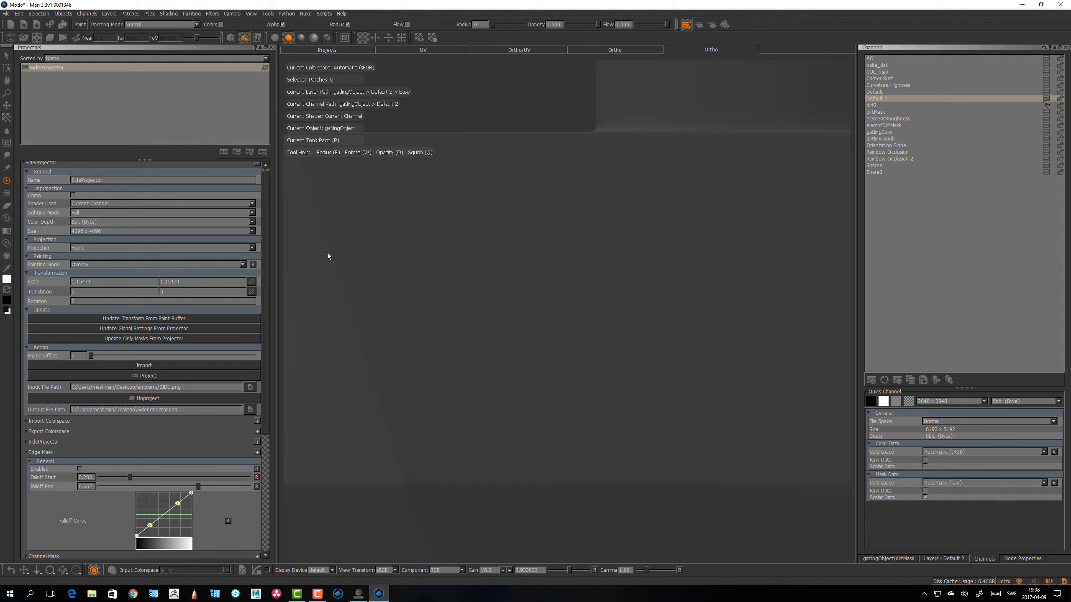
drag(382, 210, 521, 292)
key(BackSpace)
right_click(52, 68)
click(86, 71)
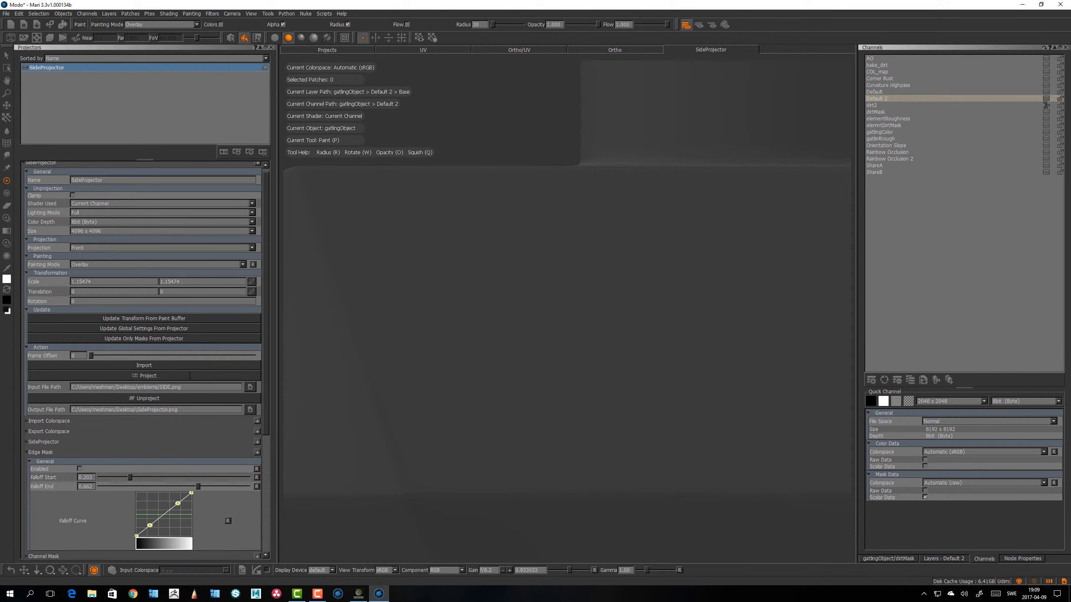
Step: Set SideProjector's Painting Mode to Normal, import SIDE.png, check the decals in flat lighting, then undo the import and restore basic lighting
click(92, 267)
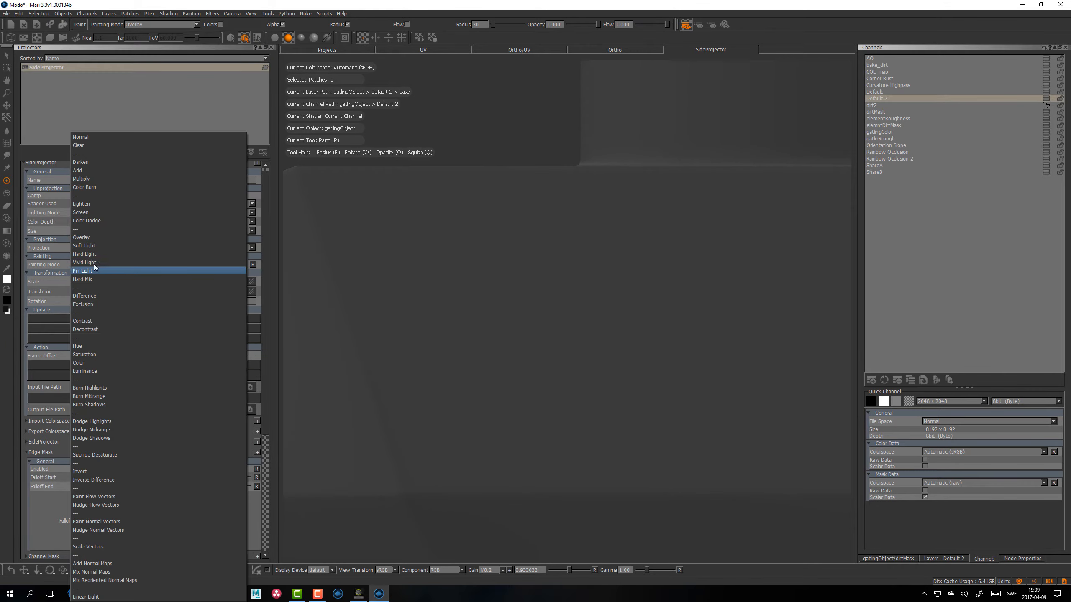
click(101, 137)
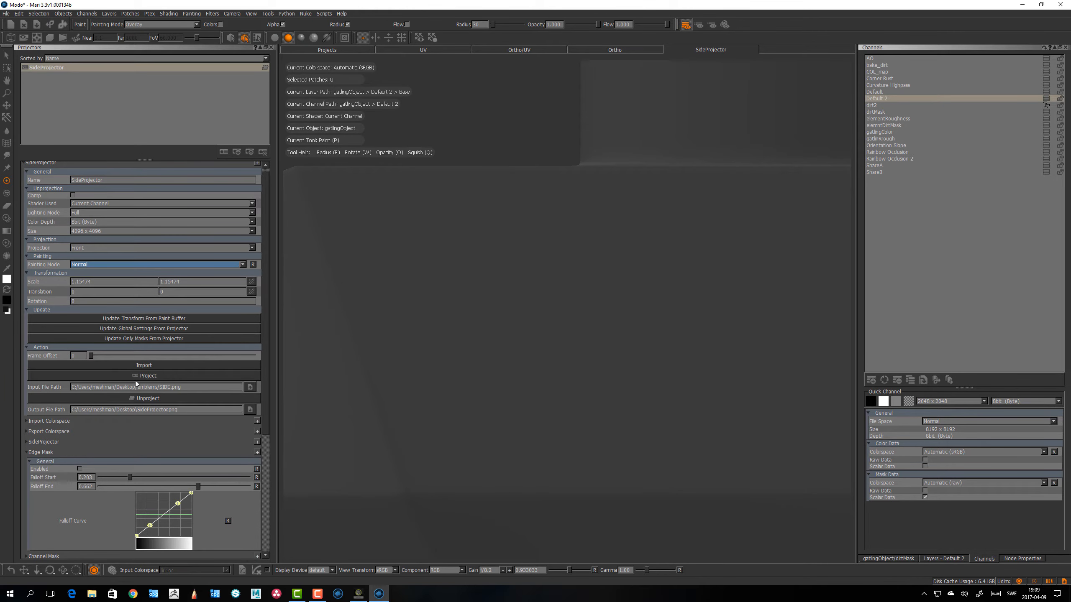
click(149, 366)
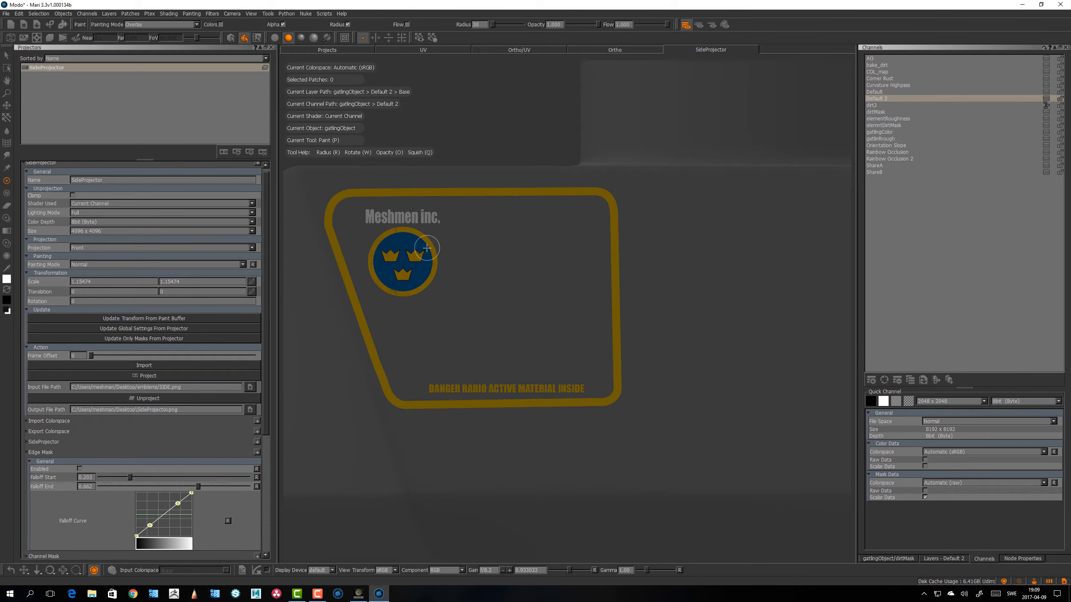
key(F1)
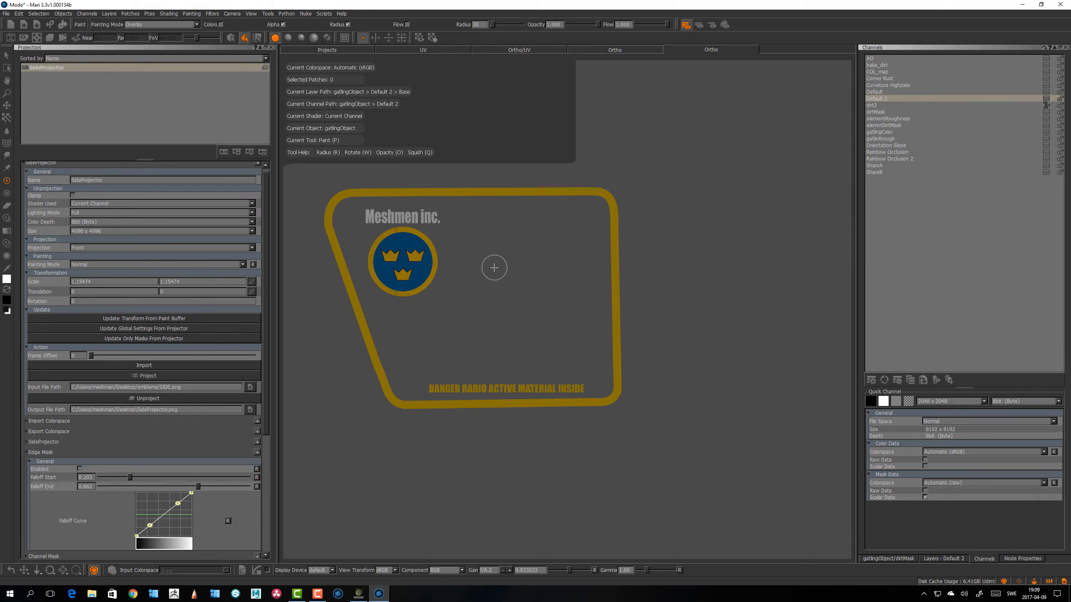
key(ctrl+z)
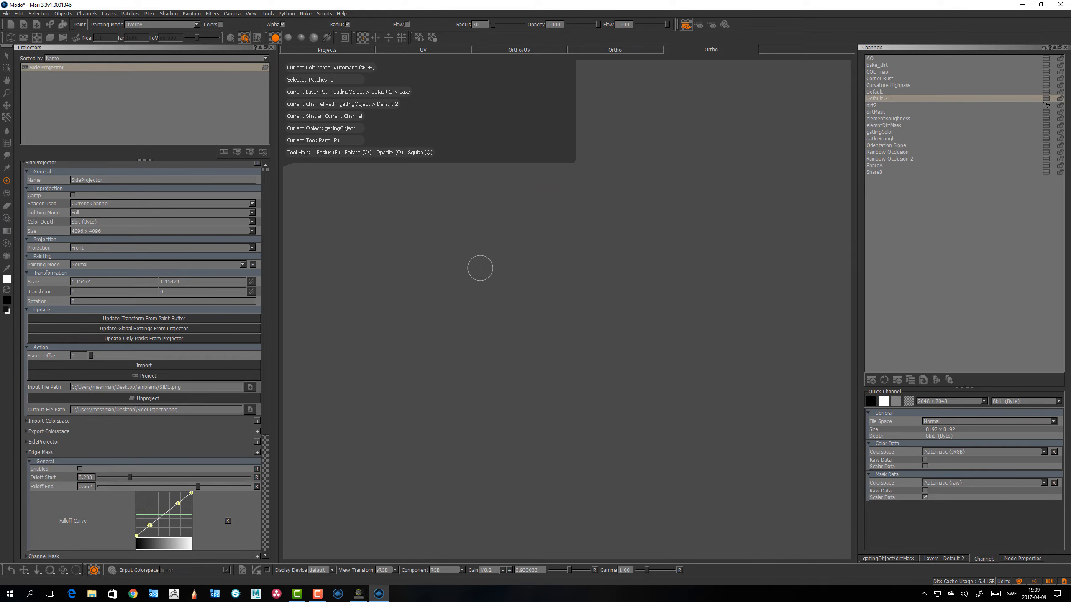
key(F2)
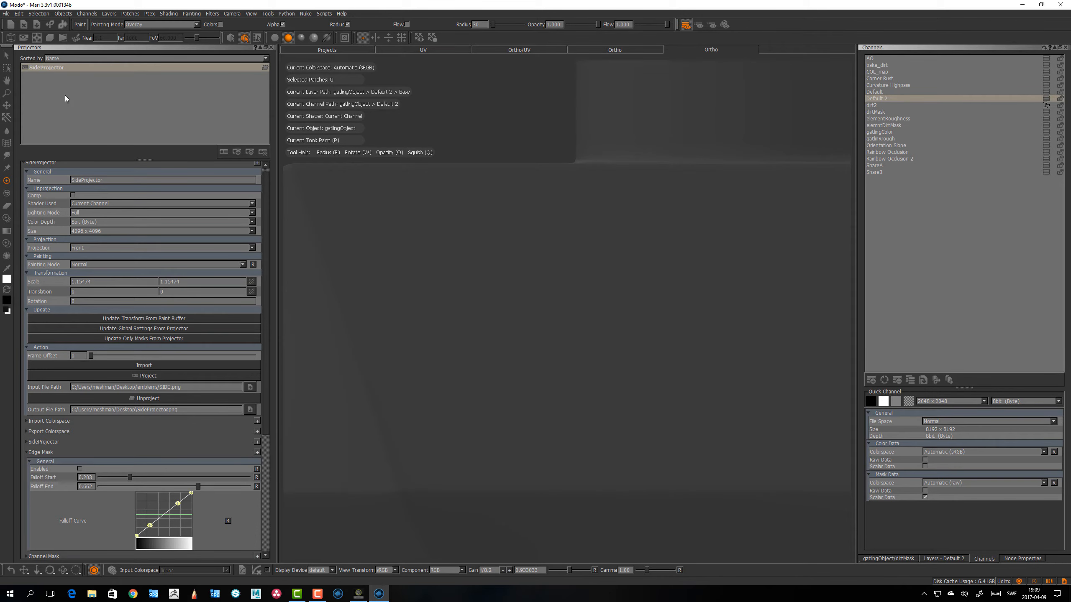
Step: Set SideProjector's Painting Mode to Multiply, project the SIDE.png decals, inspect them in flat lighting and undo the projection
click(82, 265)
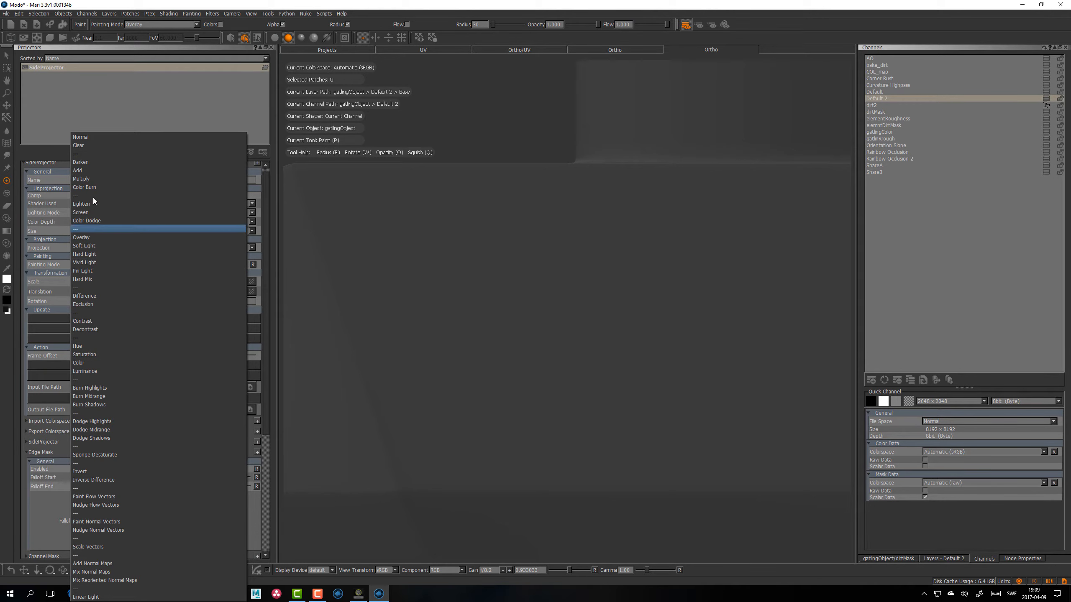
click(93, 179)
click(146, 376)
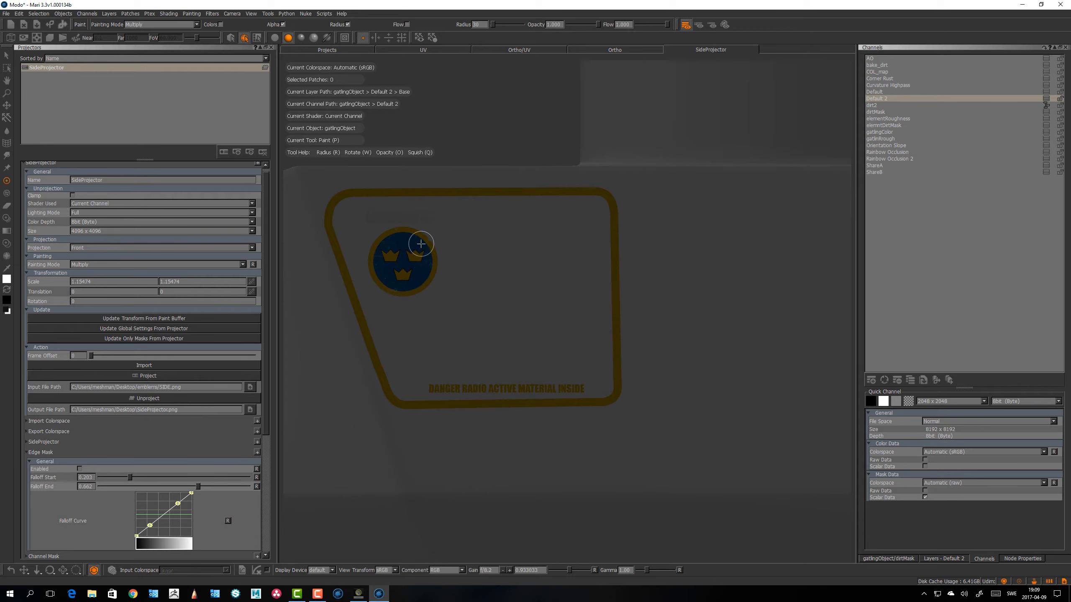
key(F1)
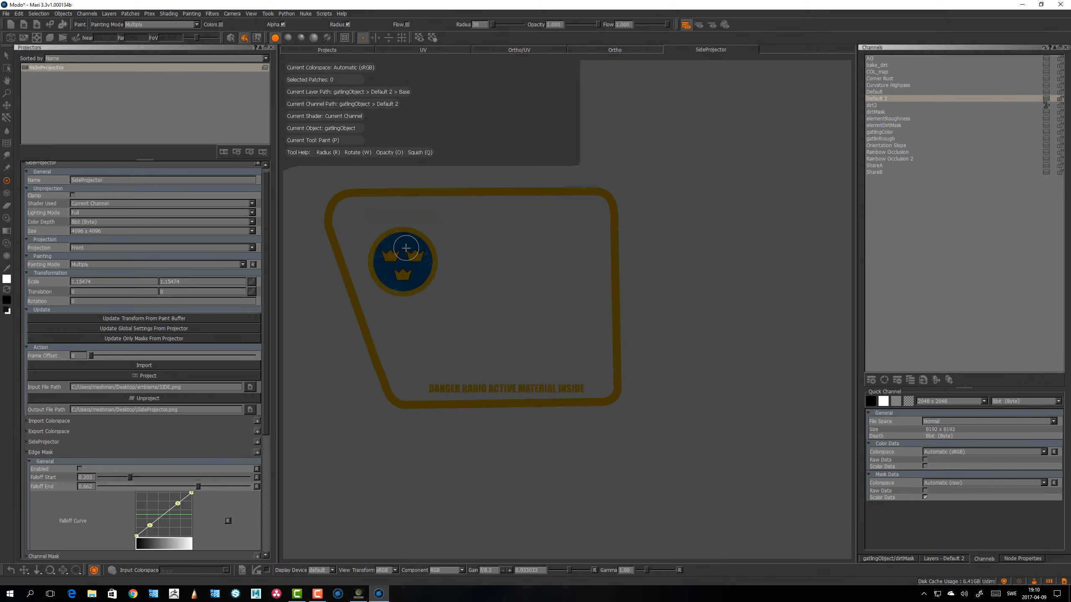
mouse_move(411, 258)
alt+middle_down()
mouse_move(399, 257)
mouse_move(413, 259)
alt+middle_up()
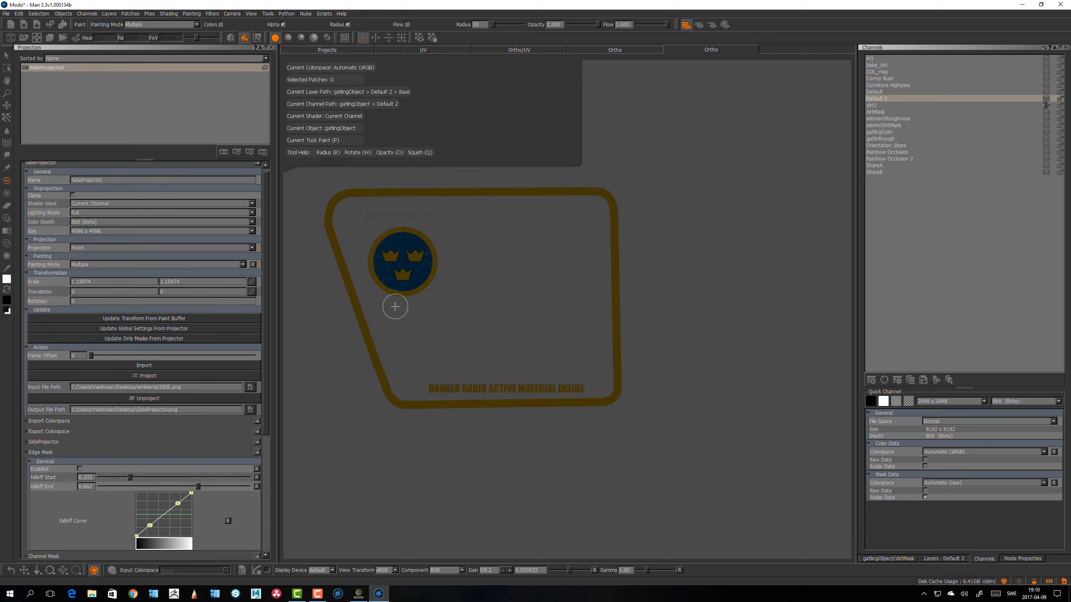
key(ctrl+z)
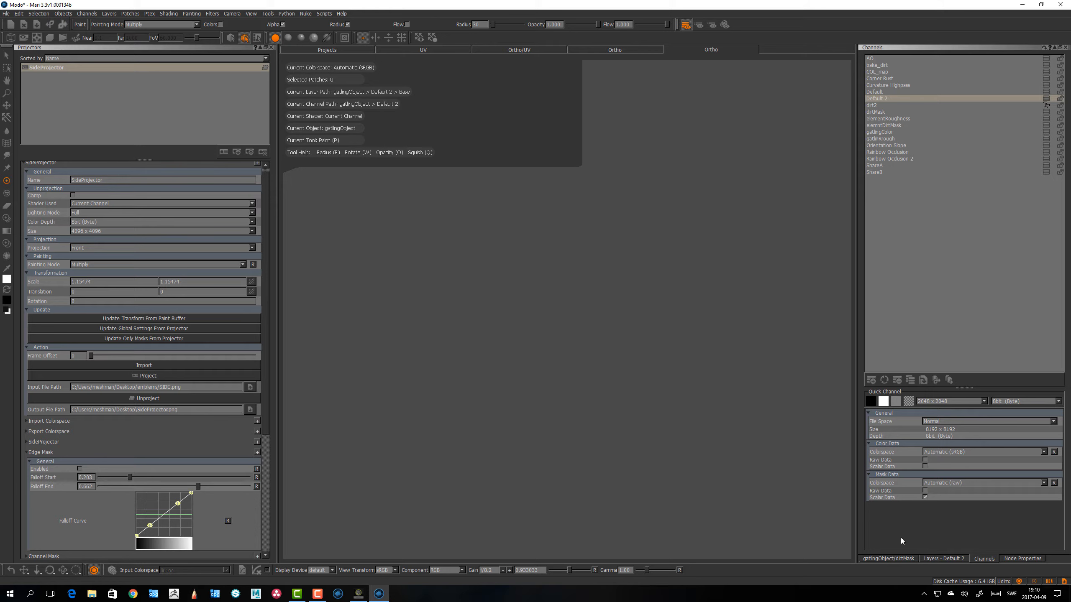
Step: Add a paint layer above Base in the Default 2 channel and import the SIDE.png decals onto it through SideProjector
click(886, 100)
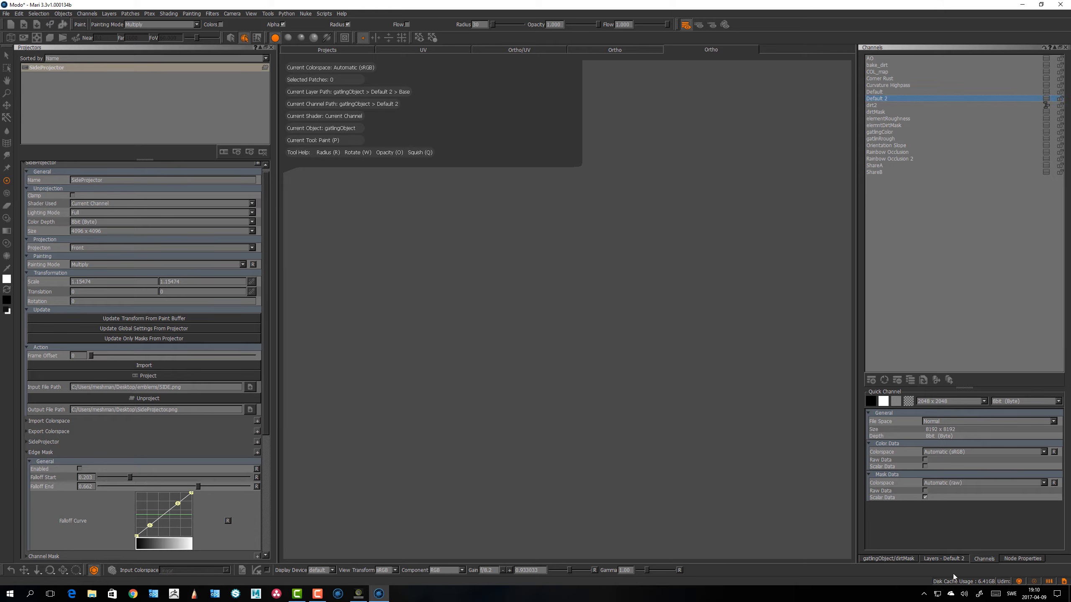
click(943, 560)
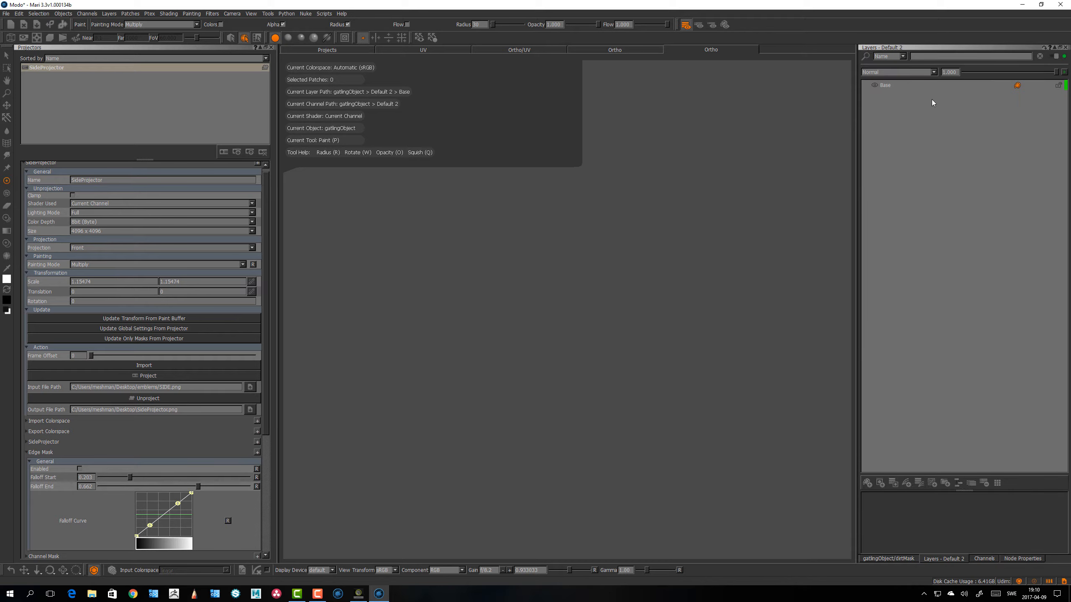
click(887, 89)
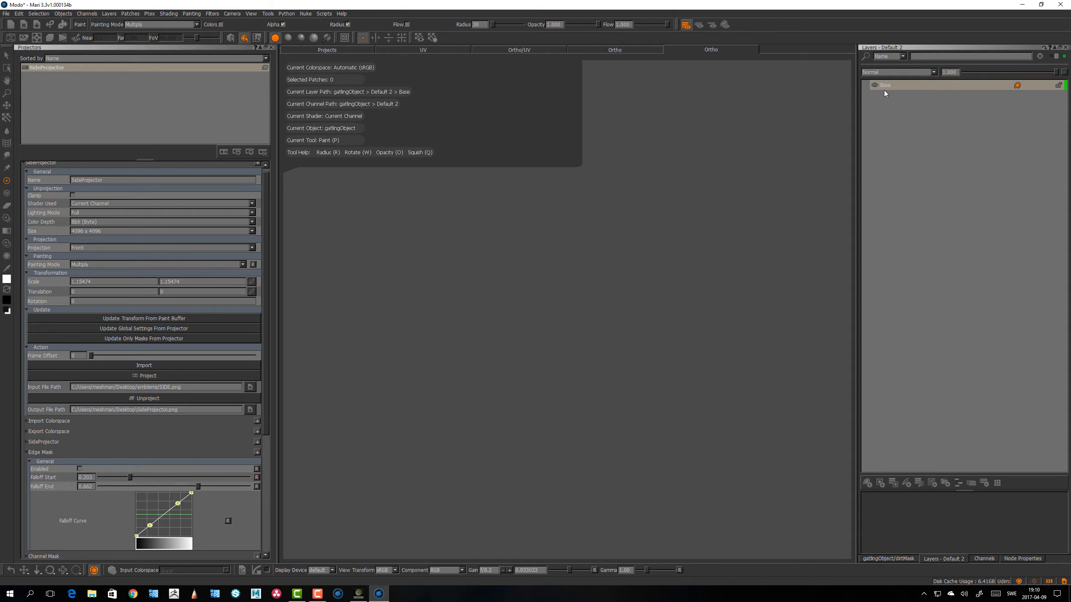
click(871, 484)
click(152, 366)
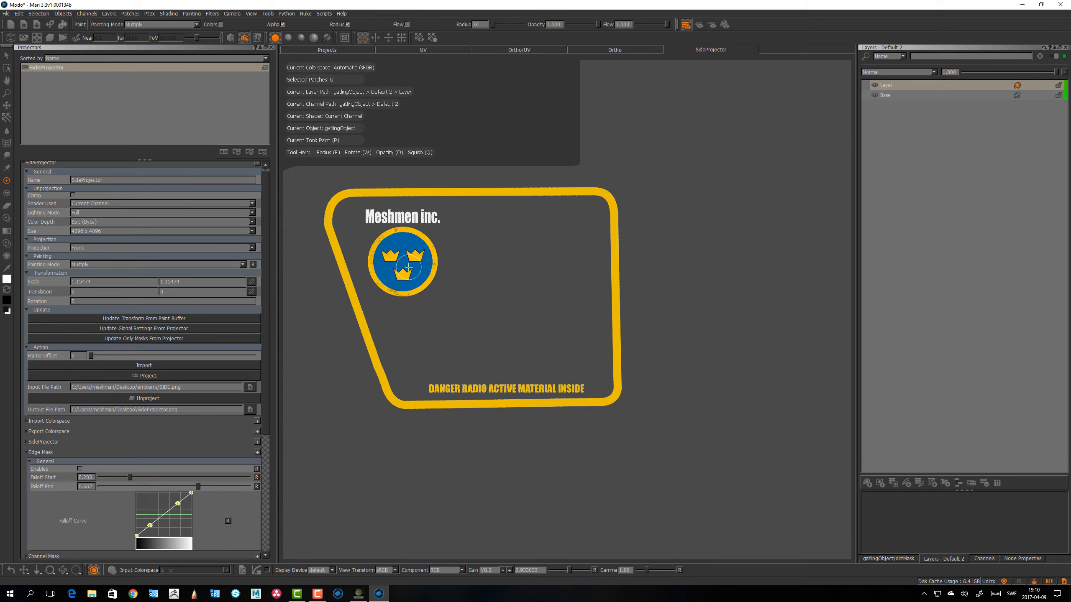
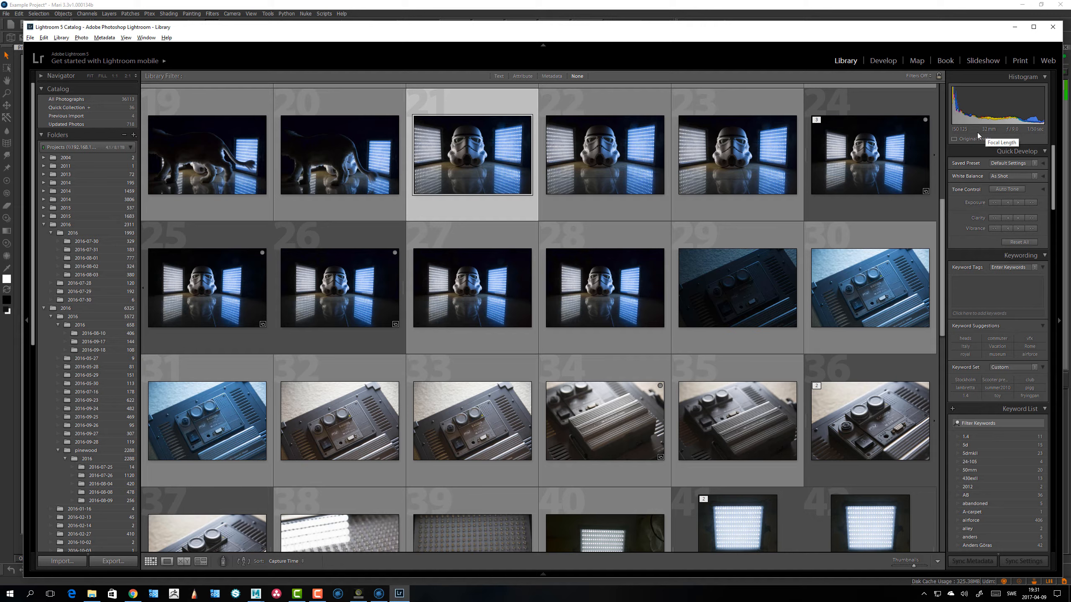
right_click(468, 145)
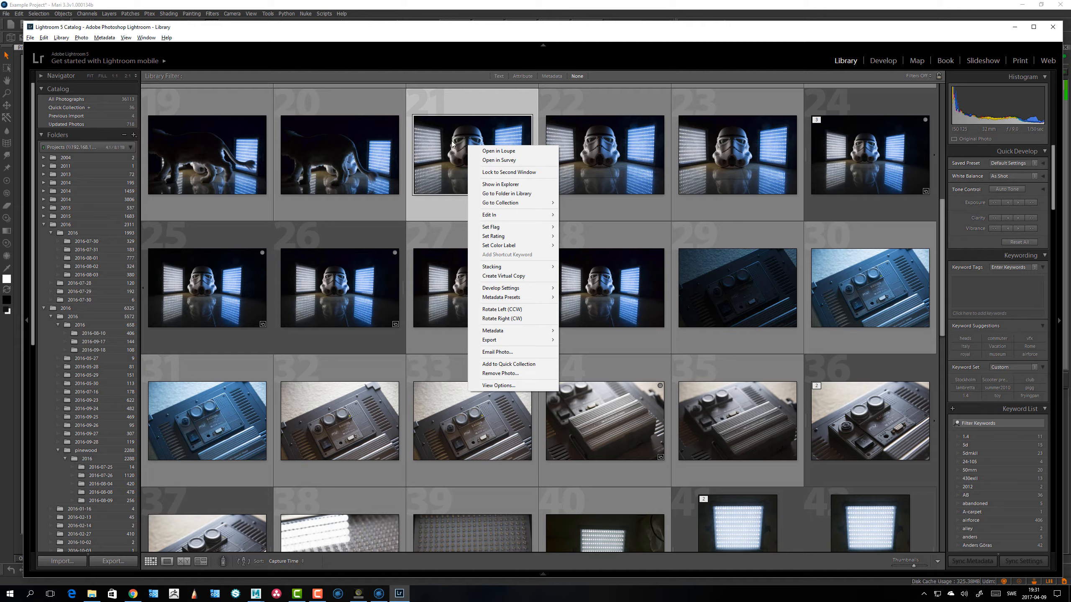
click(454, 144)
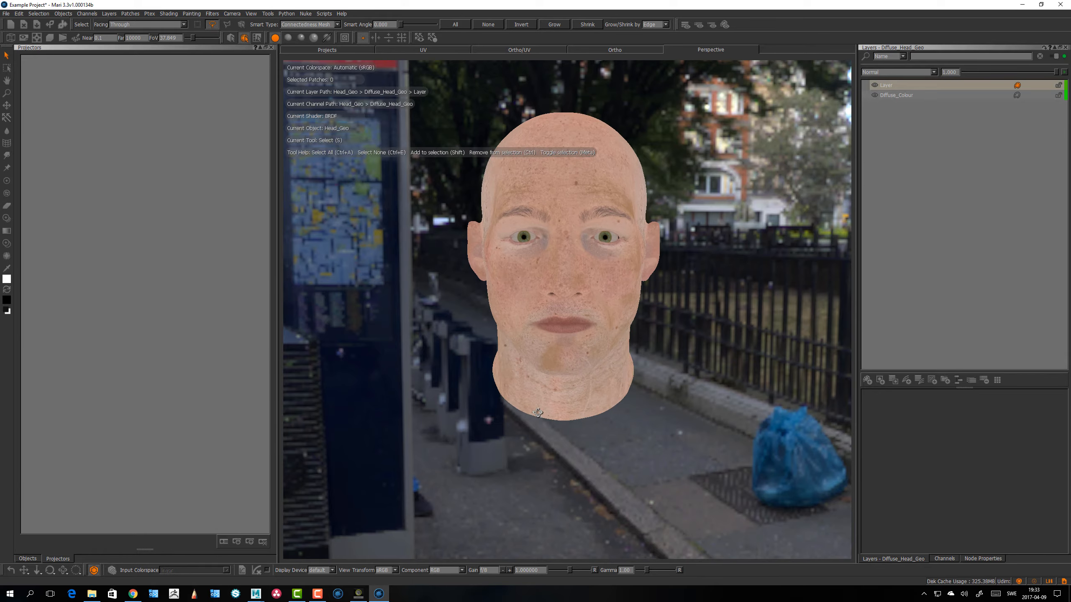
alt+drag(497, 380, 691, 360)
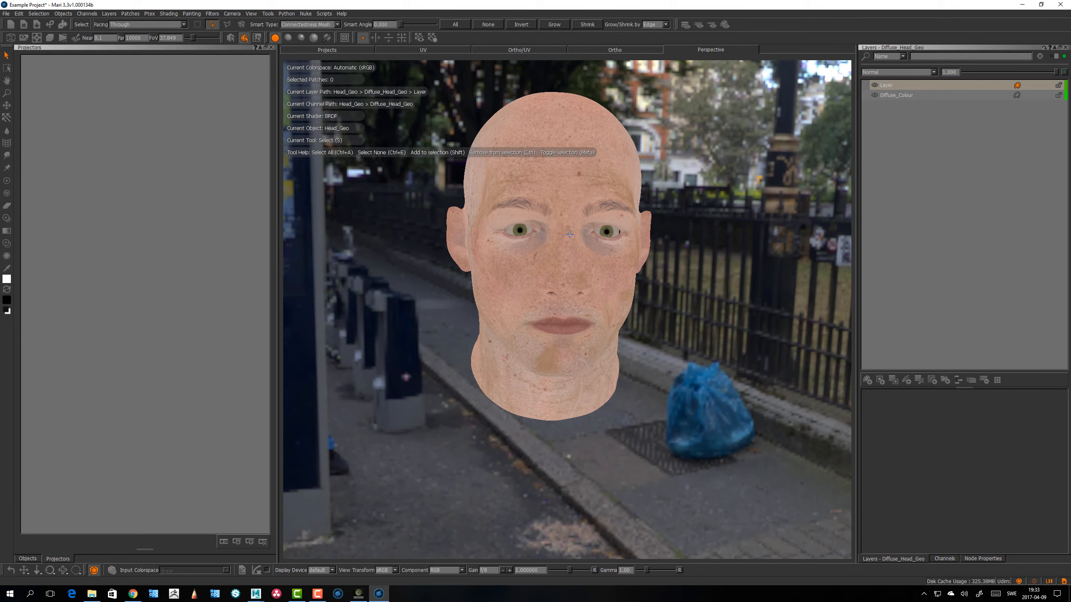
mouse_move(517, 272)
alt+mouse_down()
mouse_move(608, 282)
mouse_move(539, 297)
mouse_move(525, 289)
alt+mouse_up()
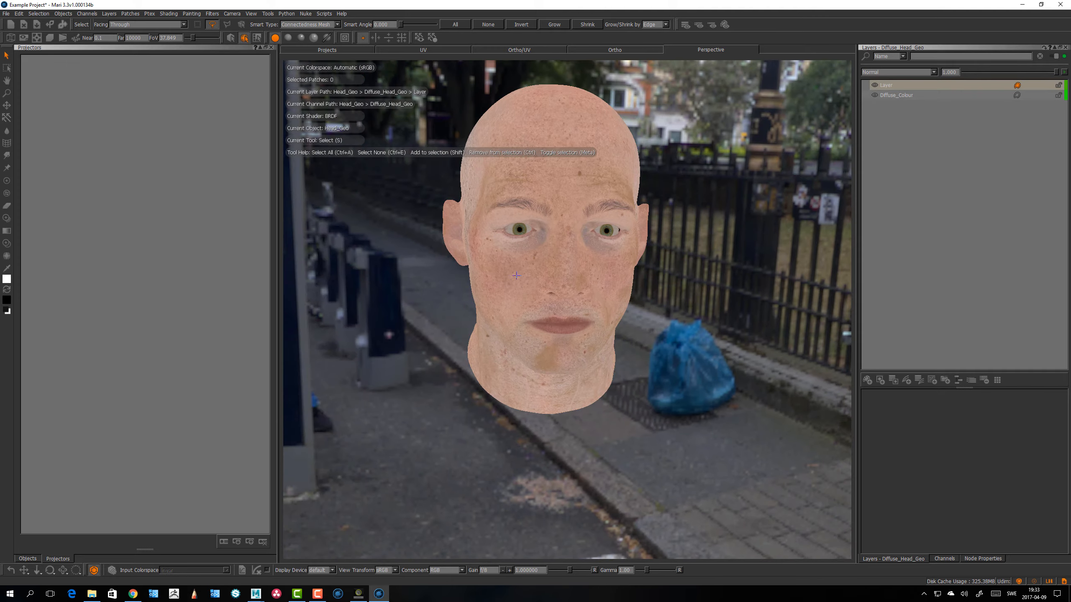
alt+right_drag(525, 290, 526, 290)
alt+drag(522, 289, 549, 266)
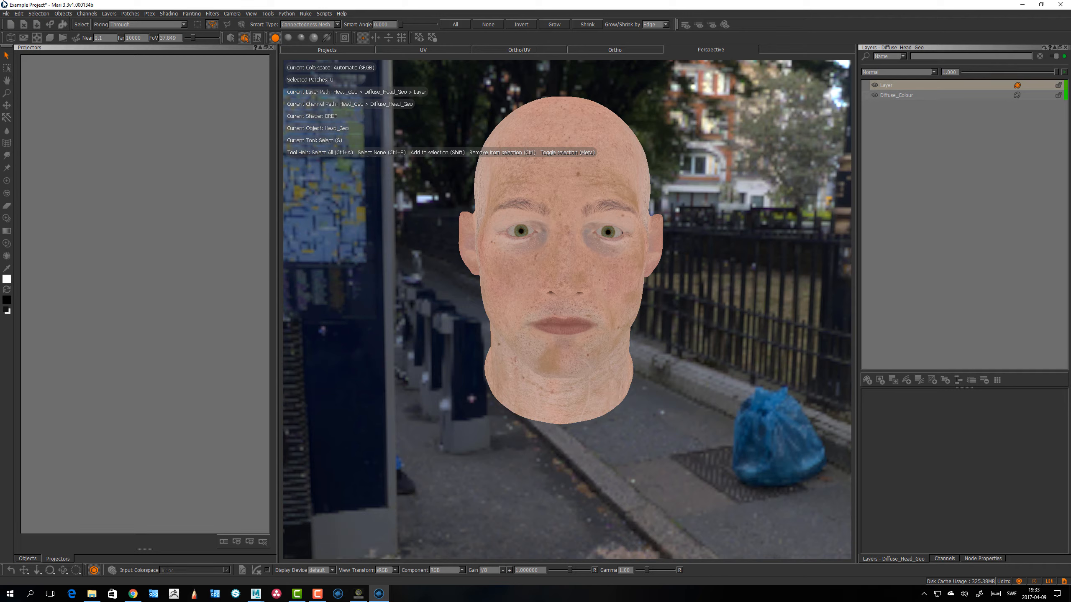
click(63, 14)
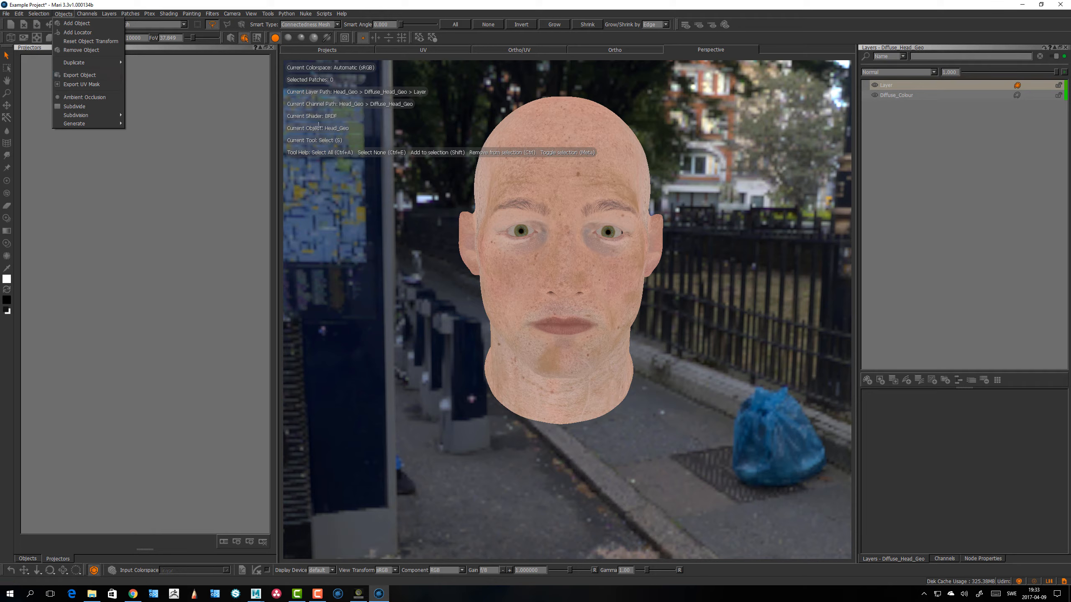
click(58, 15)
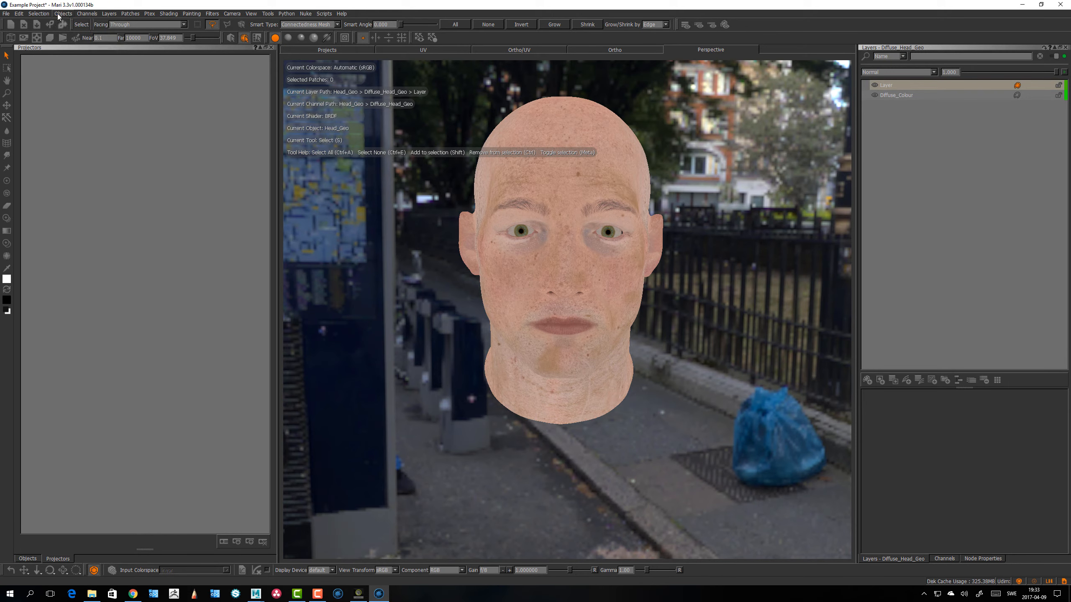
alt+drag(604, 313, 627, 330)
Step: Switch to Maya and create a new camera in the scene with the head model
key(alt+Tab)
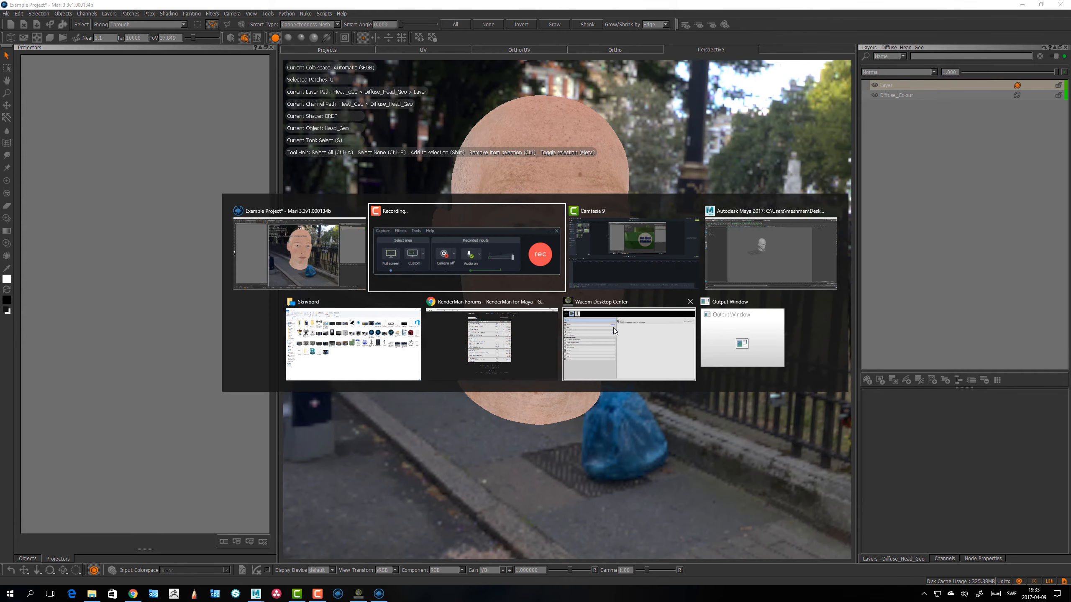
key(alt+Tab)
key(alt+Tab)
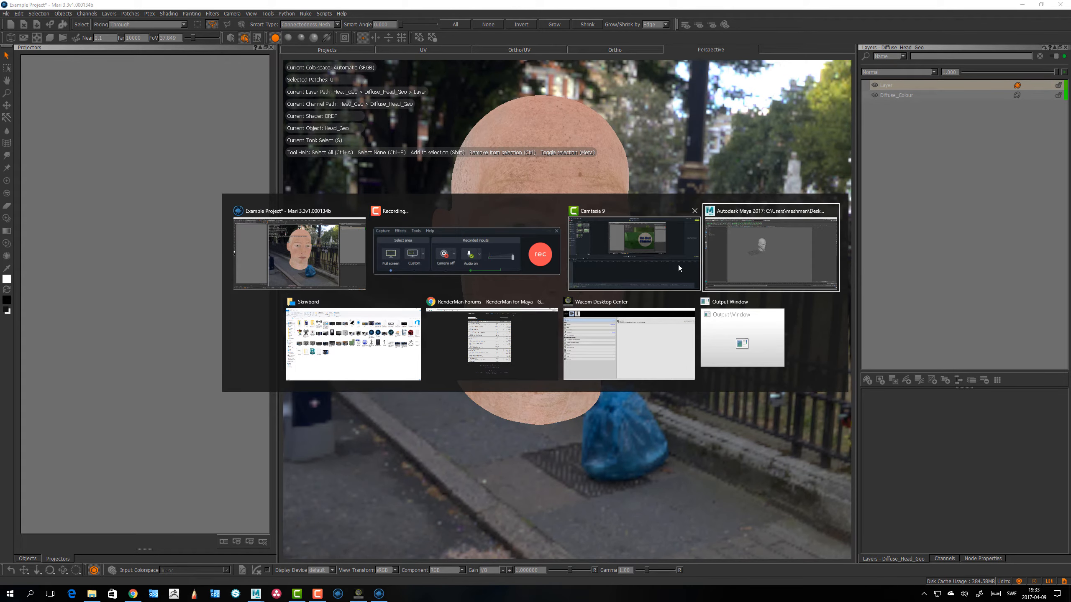
alt+drag(543, 338, 581, 331)
alt+right_drag(581, 331, 590, 359)
alt+drag(565, 363, 534, 371)
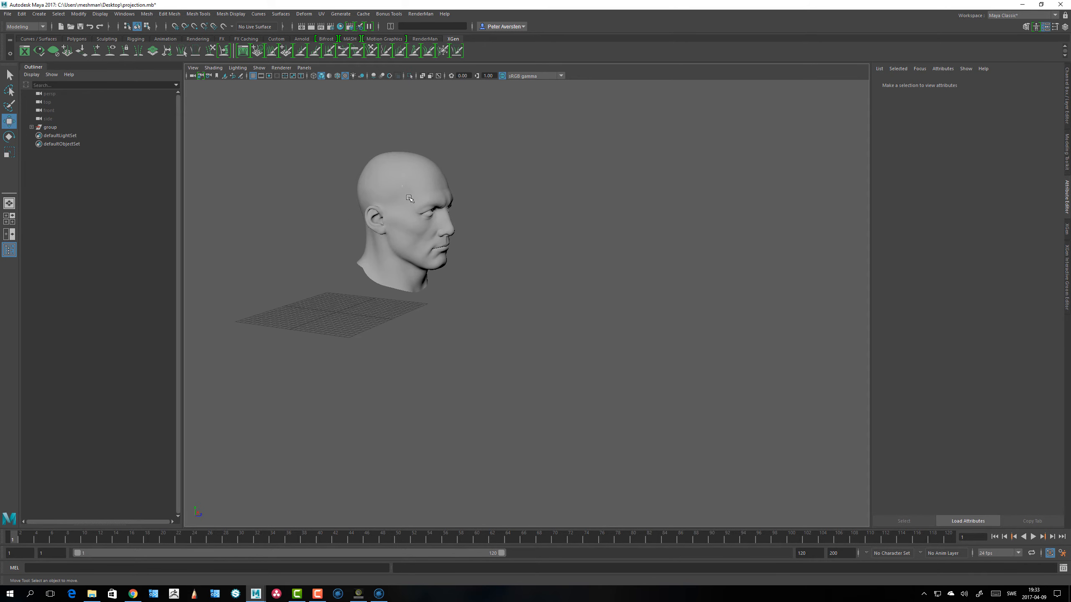
click(410, 186)
alt+drag(540, 241, 541, 315)
click(583, 292)
key(space)
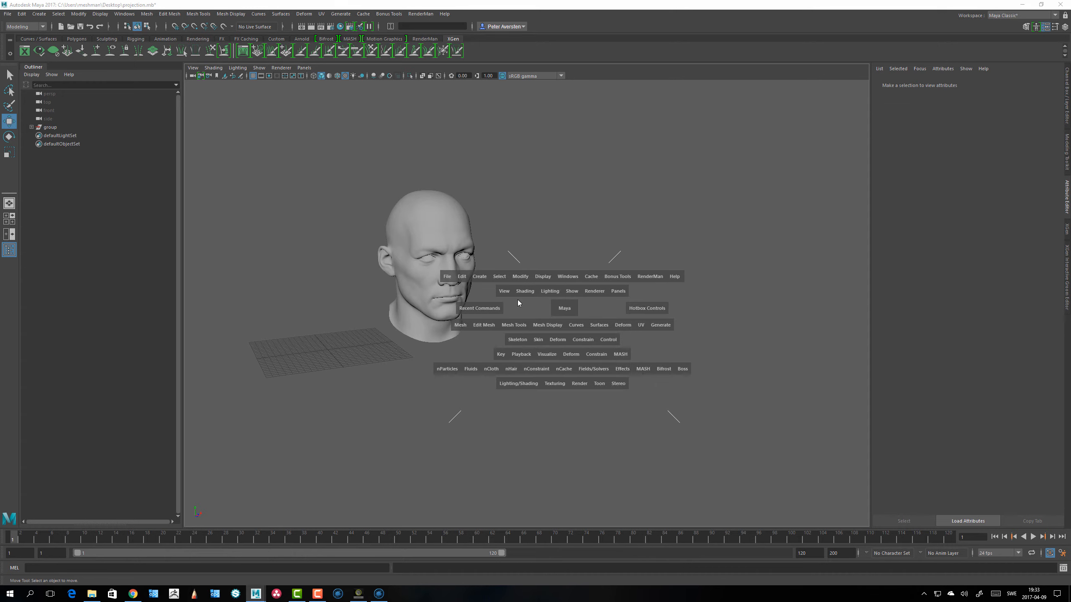
drag(472, 282, 604, 337)
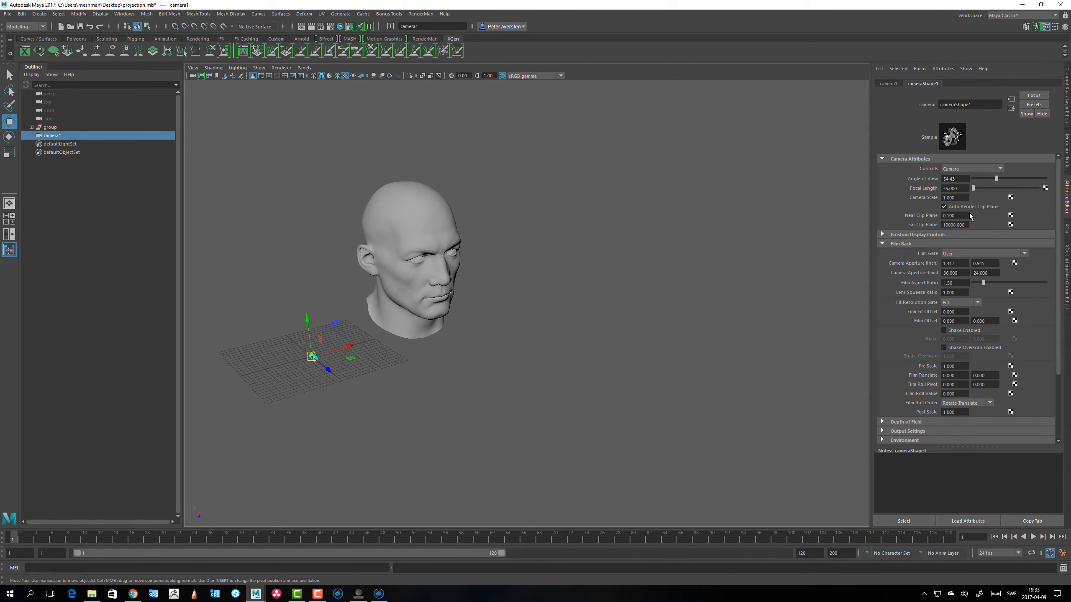
Step: Set the new camera's focal length to 32 and move the camera sideways off the grid toward the head
click(957, 189)
text(32)
key(Return)
alt+drag(356, 369, 577, 406)
click(337, 451)
click(309, 363)
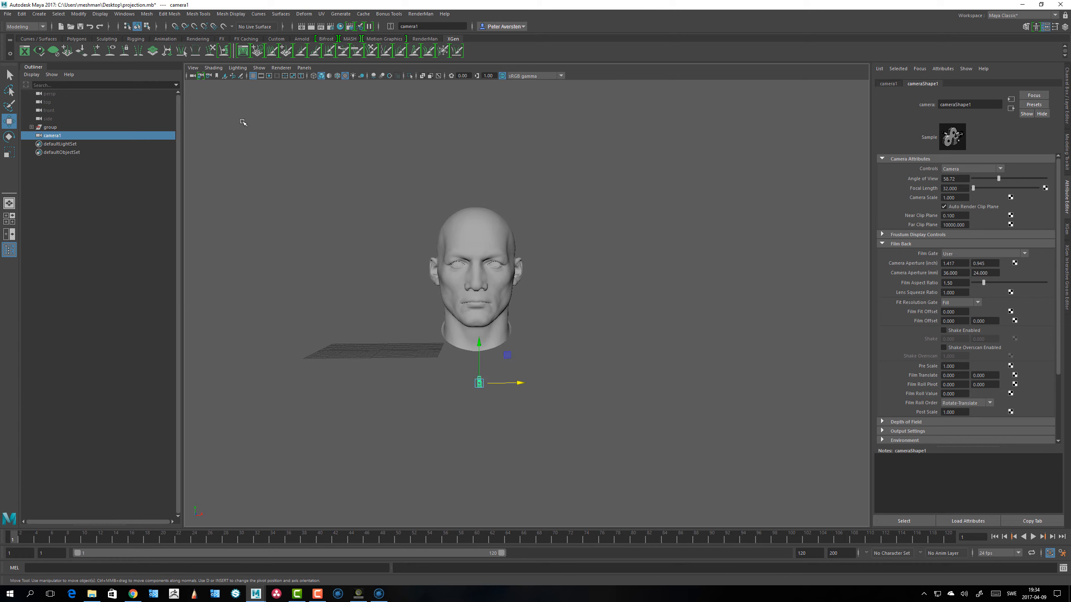
Step: Look through camera1 and frame the whole head model from the front
click(304, 67)
mouse_move(358, 76)
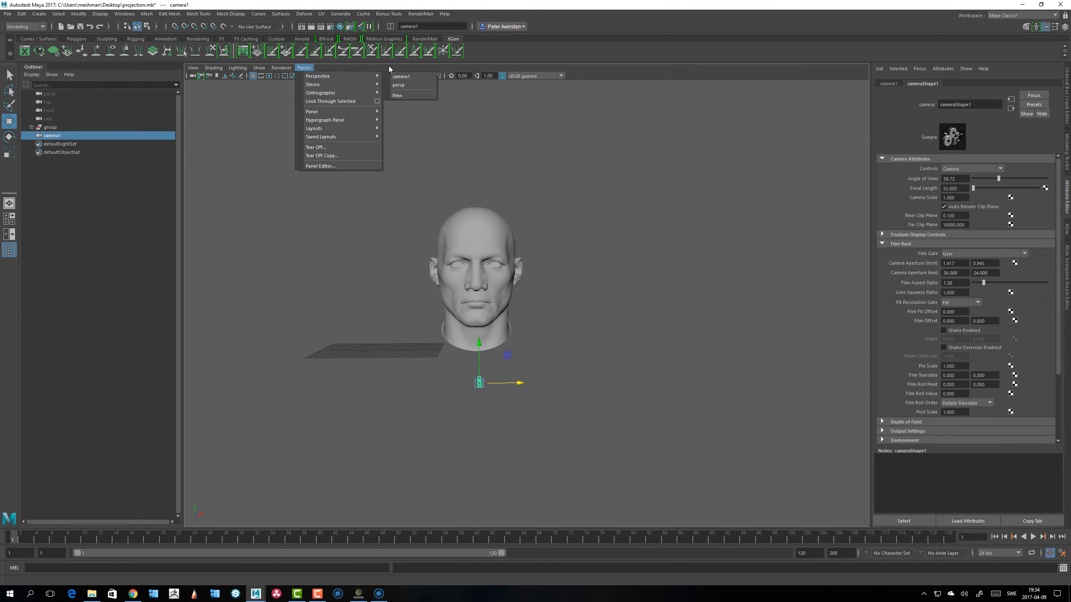
click(401, 78)
alt+middle_drag(508, 182, 571, 451)
alt+right_drag(572, 452, 484, 295)
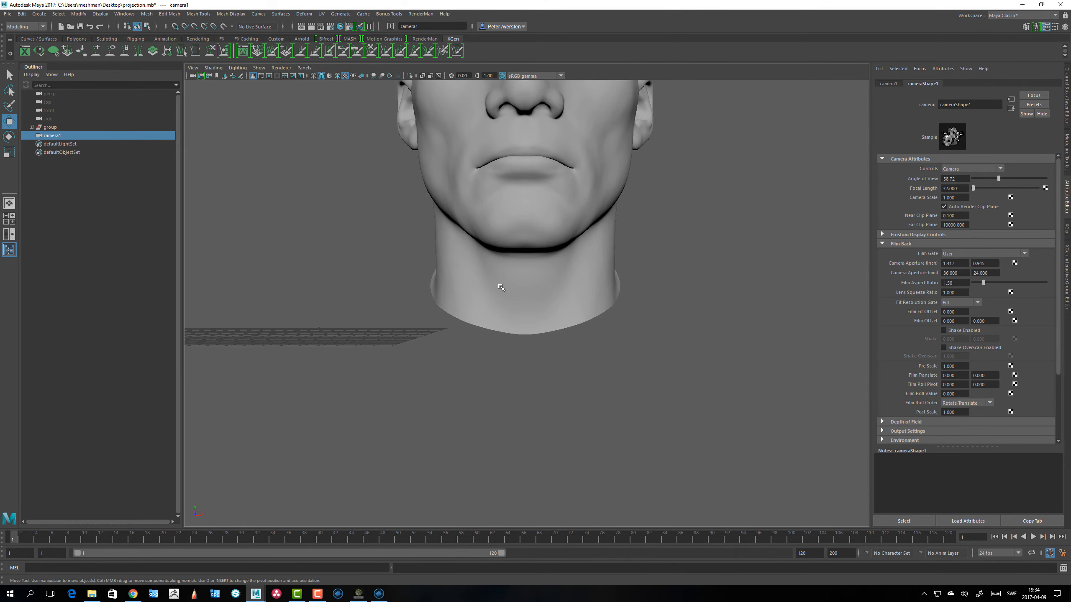
alt+middle_drag(485, 295, 453, 356)
alt+middle_drag(620, 268, 604, 565)
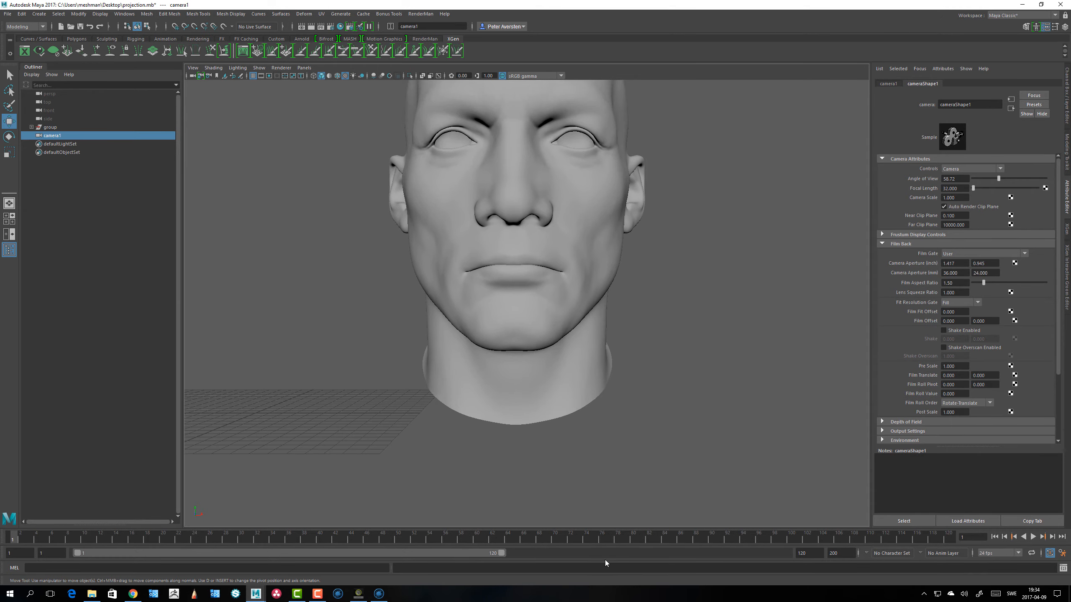
alt+right_drag(615, 295, 548, 236)
alt+middle_drag(538, 168, 560, 456)
alt+right_drag(557, 392, 378, 198)
Step: Import the stormtrooper helmet photo as an image plane for camera1
click(192, 67)
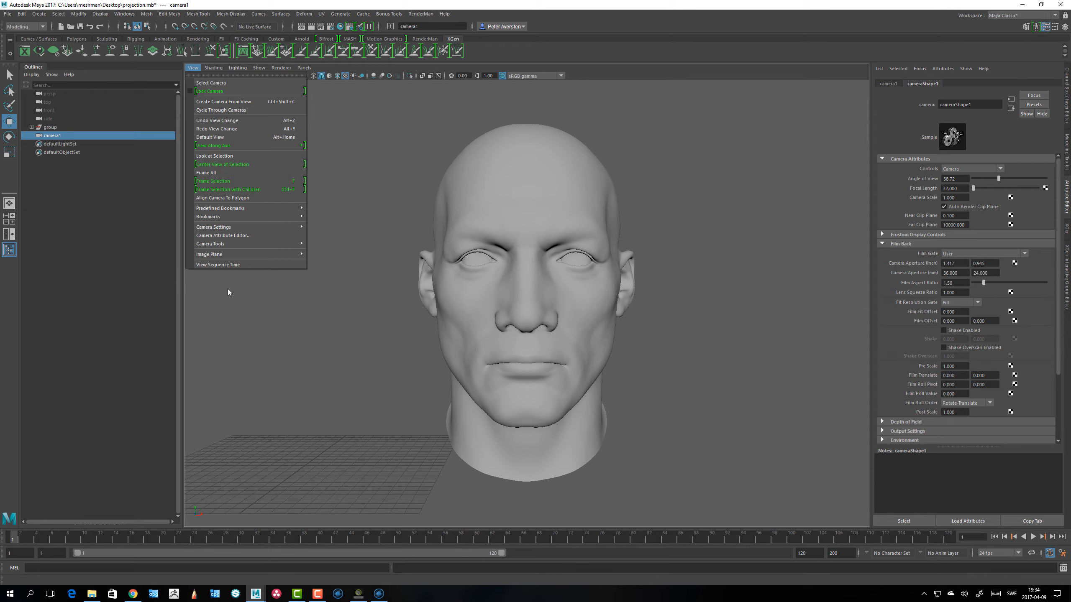
mouse_move(215, 254)
click(333, 262)
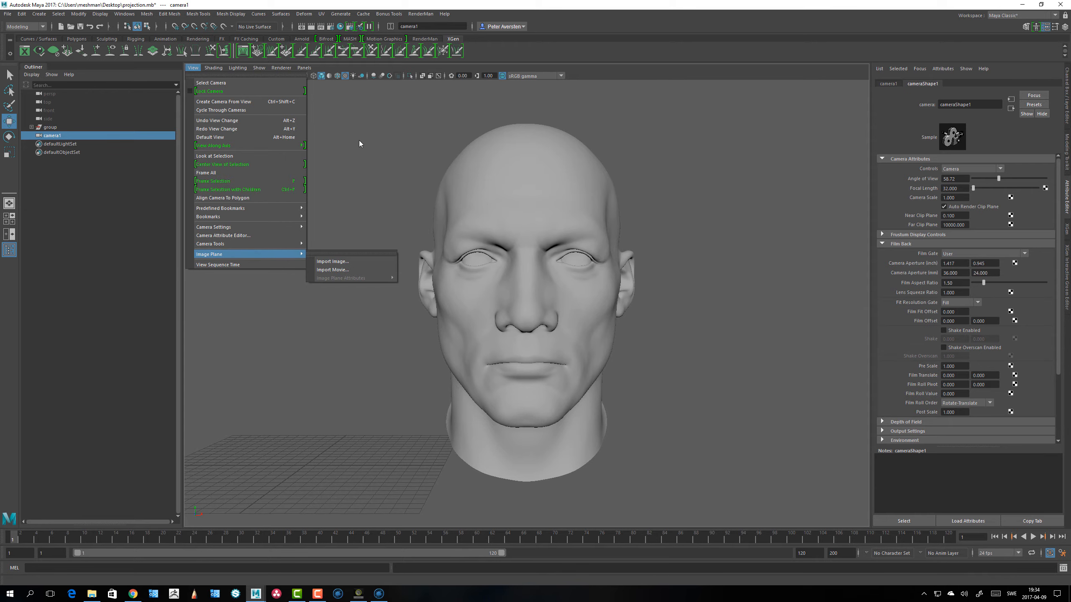
click(817, 496)
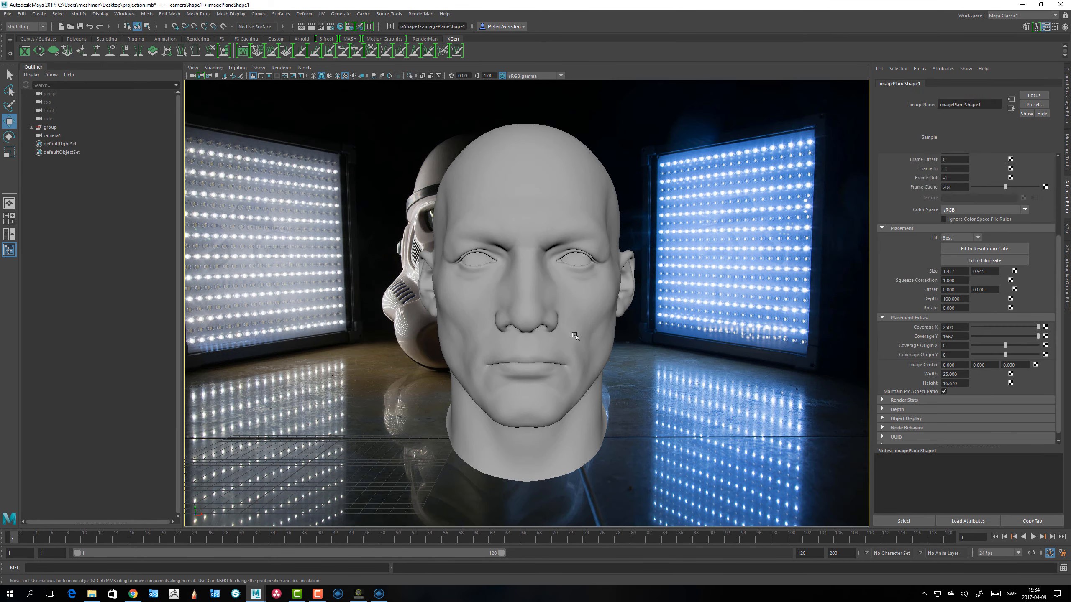
Step: Display the camera gate around the photo and turn on X-ray shading so the helmet shows through the head
mouse_move(468, 279)
alt+mouse_down()
mouse_move(481, 287)
mouse_move(460, 292)
mouse_move(495, 303)
mouse_move(463, 273)
alt+mouse_up()
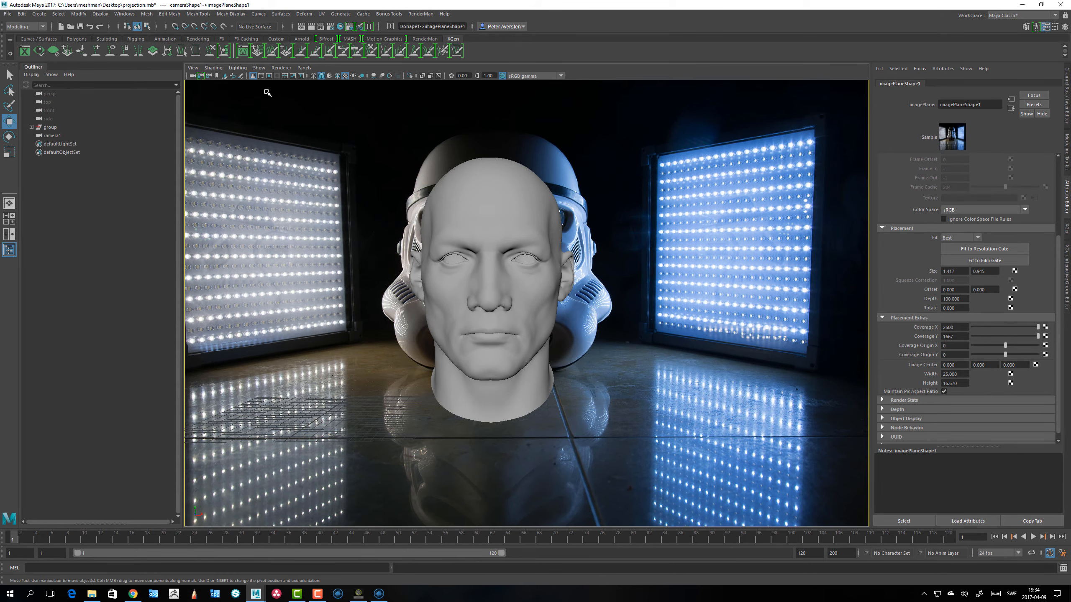
click(260, 76)
alt+middle_drag(540, 315, 551, 317)
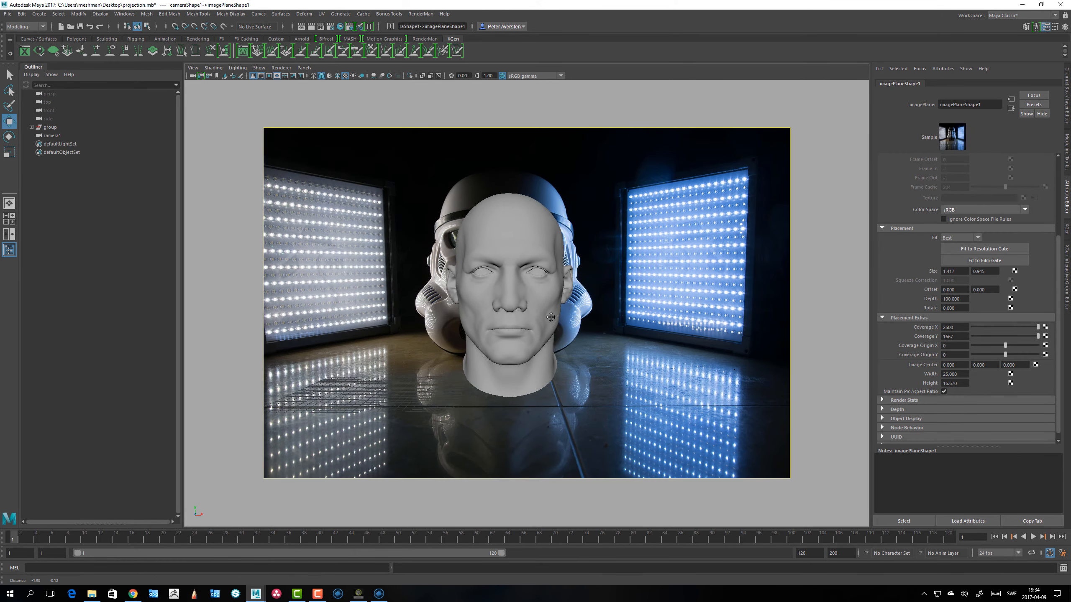
alt+middle_drag(551, 318, 556, 322)
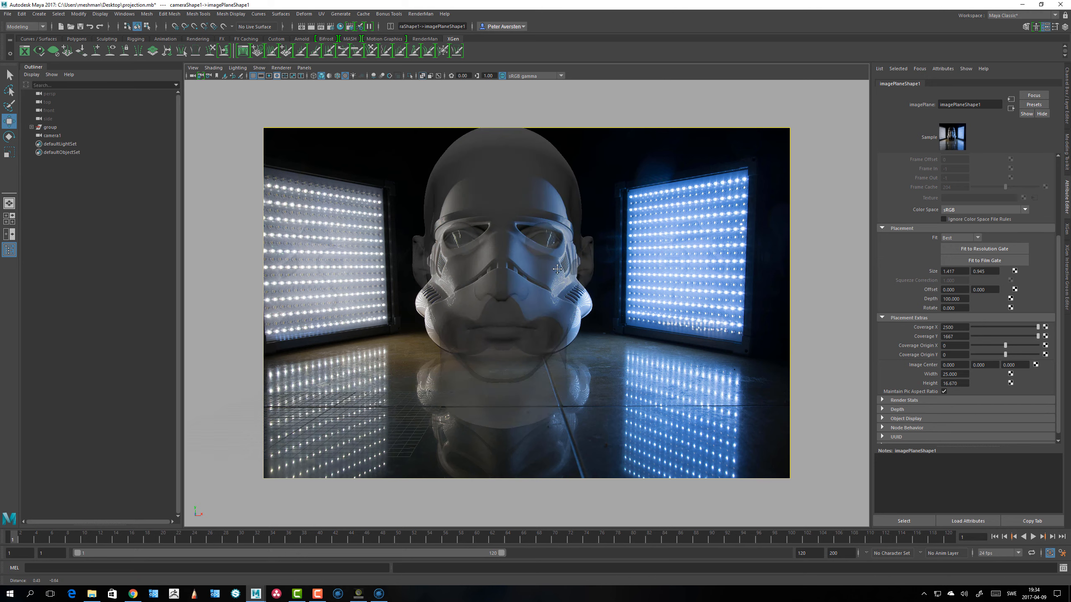
Step: Adjust camera1's distance, position and angle to line up the head model with the helmet in the photo
mouse_move(537, 279)
alt+right_down()
mouse_move(544, 272)
mouse_move(514, 274)
alt+right_up()
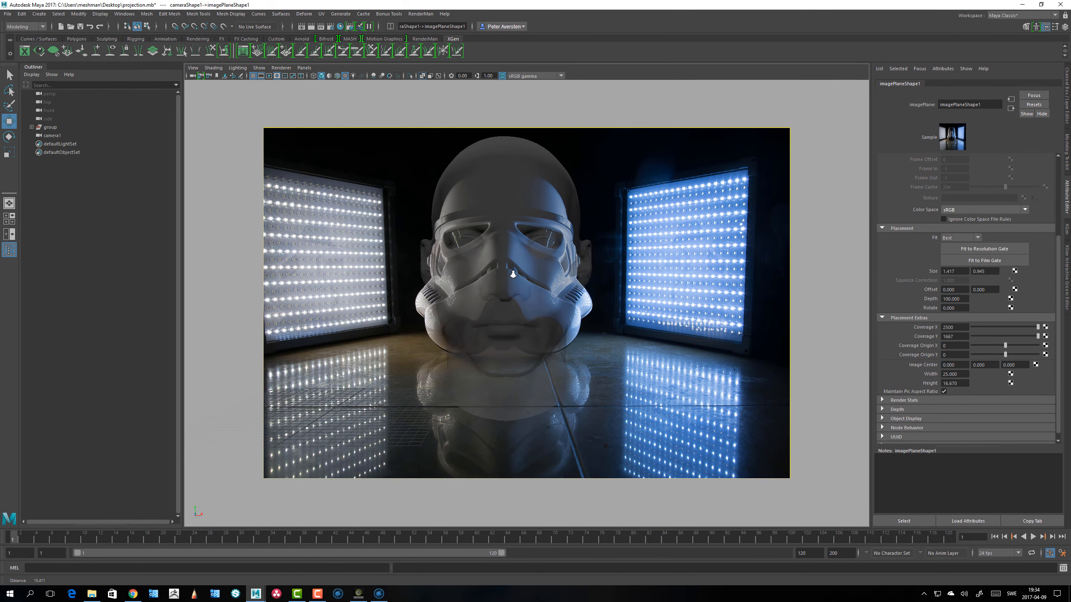
alt+middle_drag(514, 274, 507, 297)
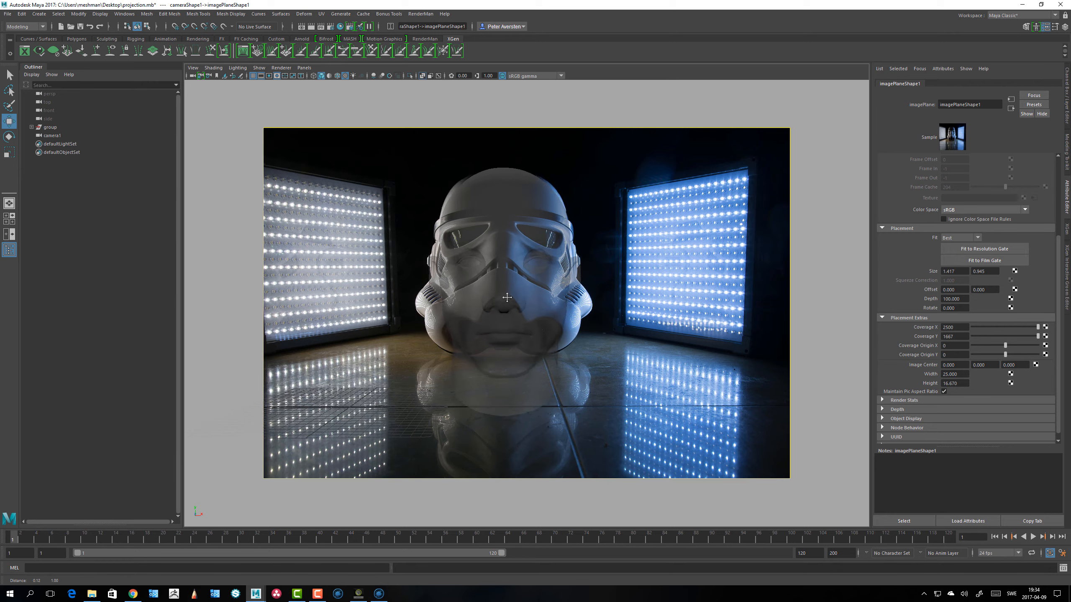
mouse_move(507, 298)
alt+mouse_down()
mouse_move(501, 275)
mouse_move(514, 282)
alt+mouse_up()
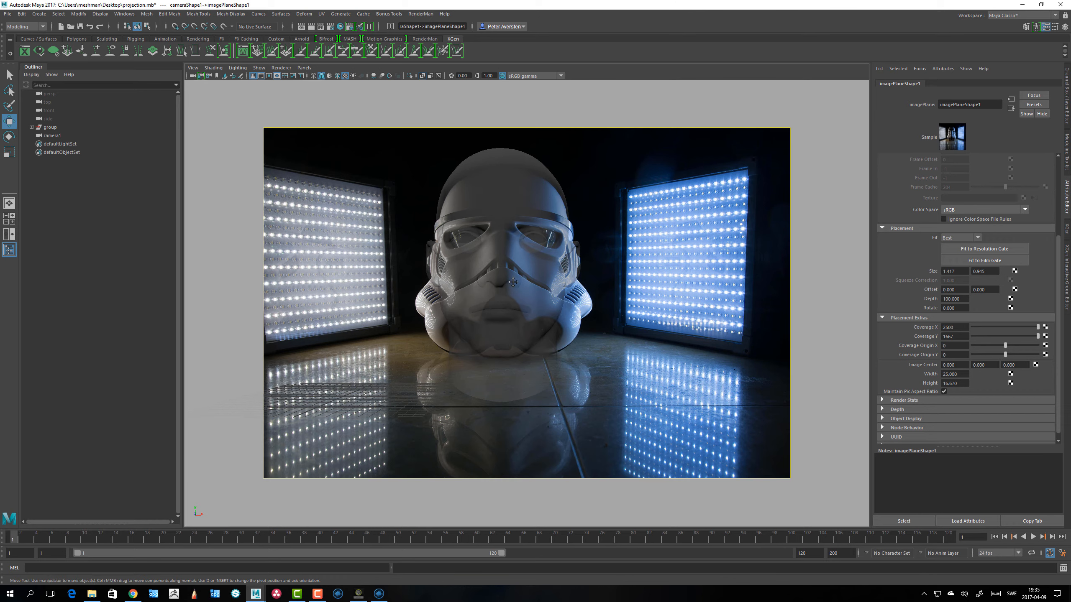
alt+middle_drag(513, 282, 515, 283)
alt+right_drag(512, 283, 513, 282)
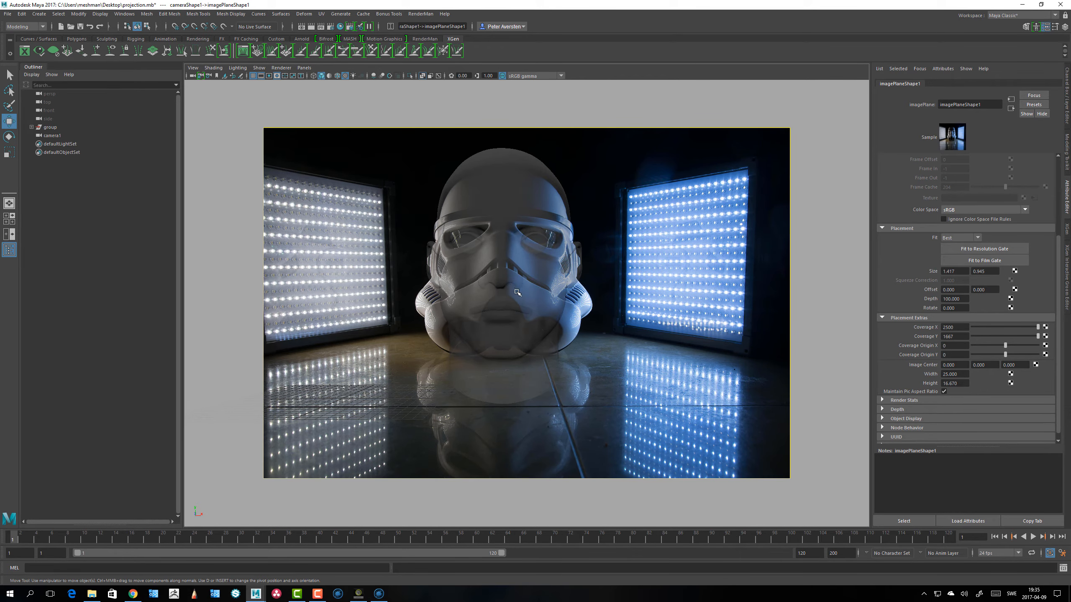
Step: View the head and image plane from outside the camera, and return to camera1's view
alt+drag(554, 308, 553, 226)
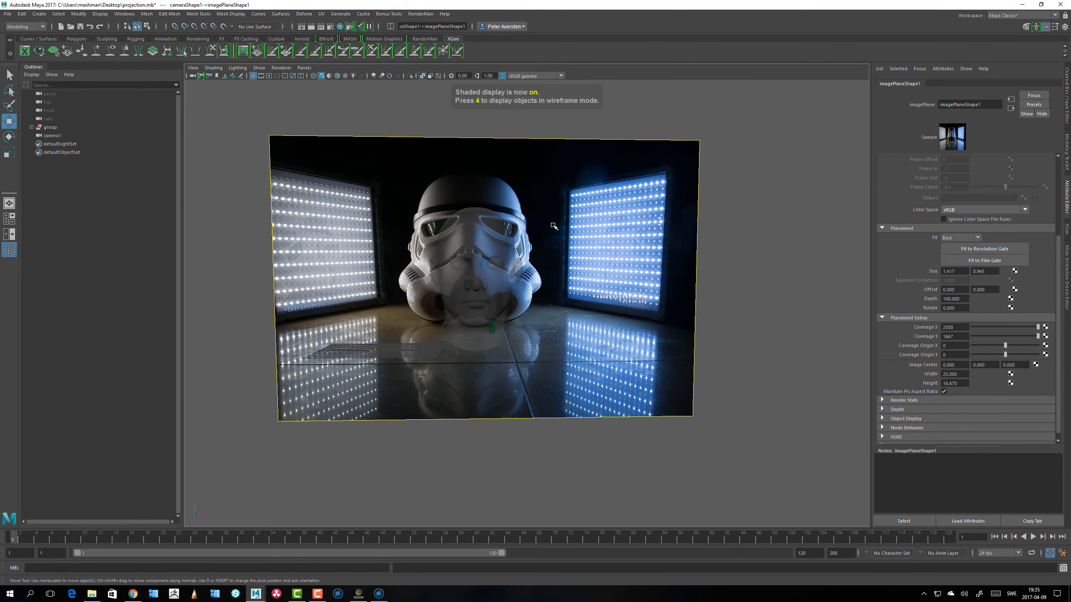
key(ctrl+z)
key(ctrl+z)
Step: Select the head model and turn off X-ray shading so it displays solid in front of the photo
click(526, 302)
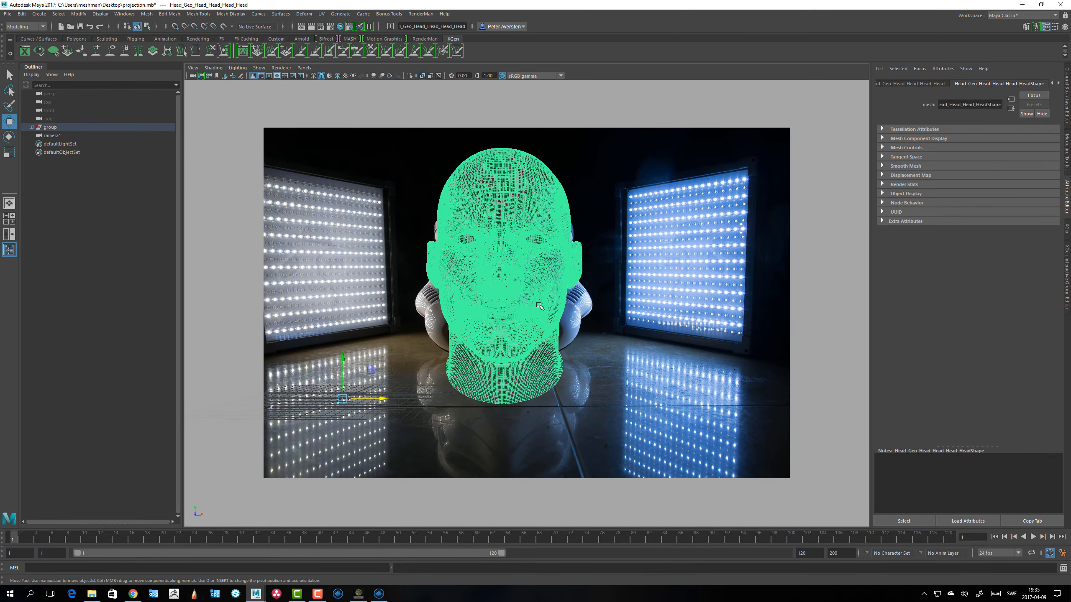
click(211, 68)
click(220, 160)
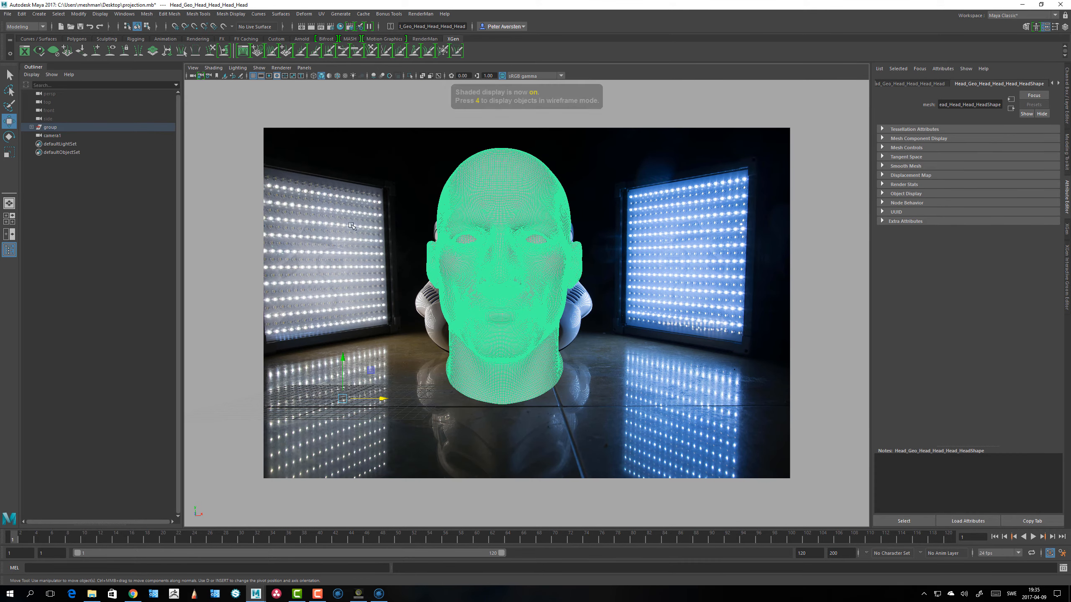
Step: Open the head's lambert2 material and map its Color with a File texture created as a projection
click(542, 261)
click(535, 295)
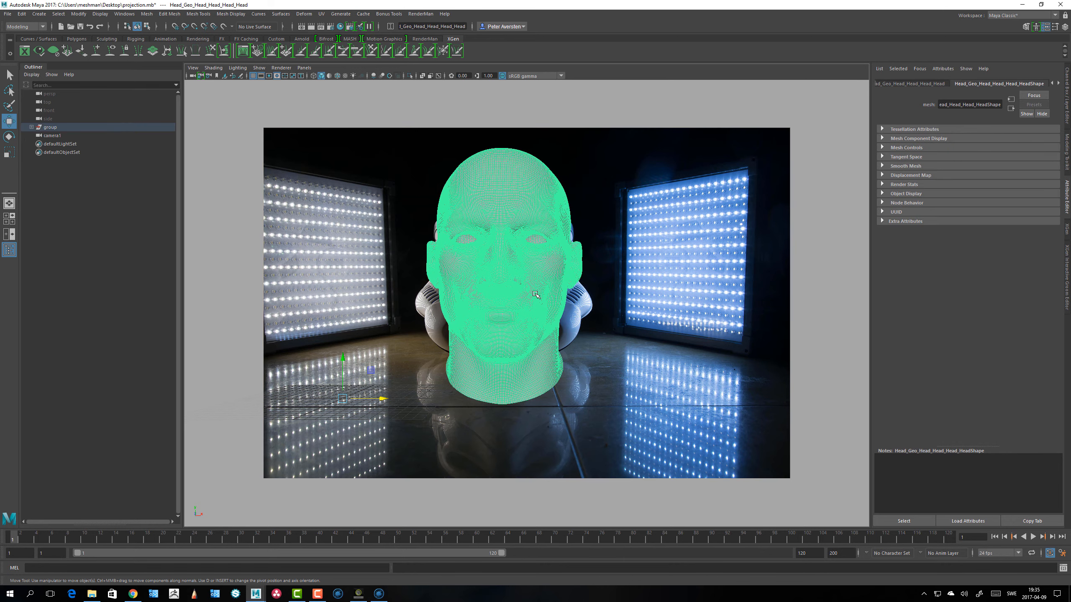
click(1057, 84)
click(1040, 84)
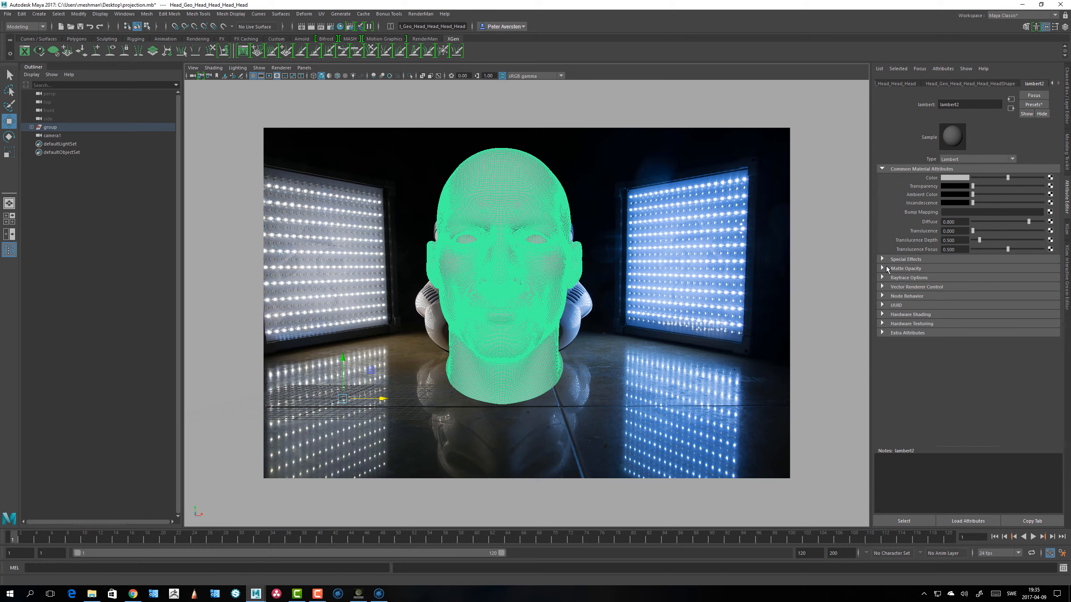
click(1050, 178)
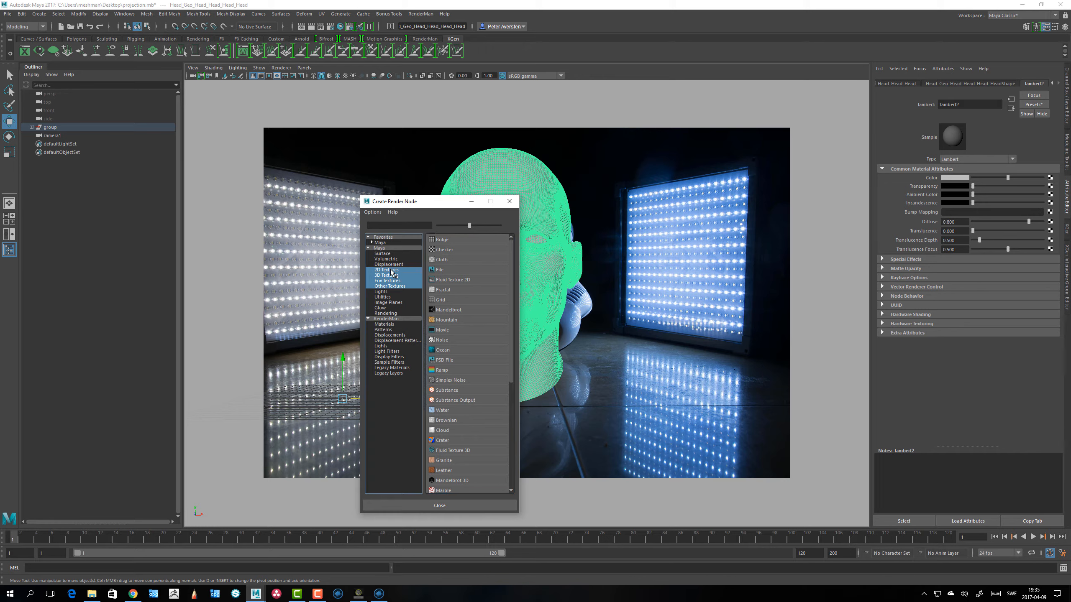
right_click(437, 269)
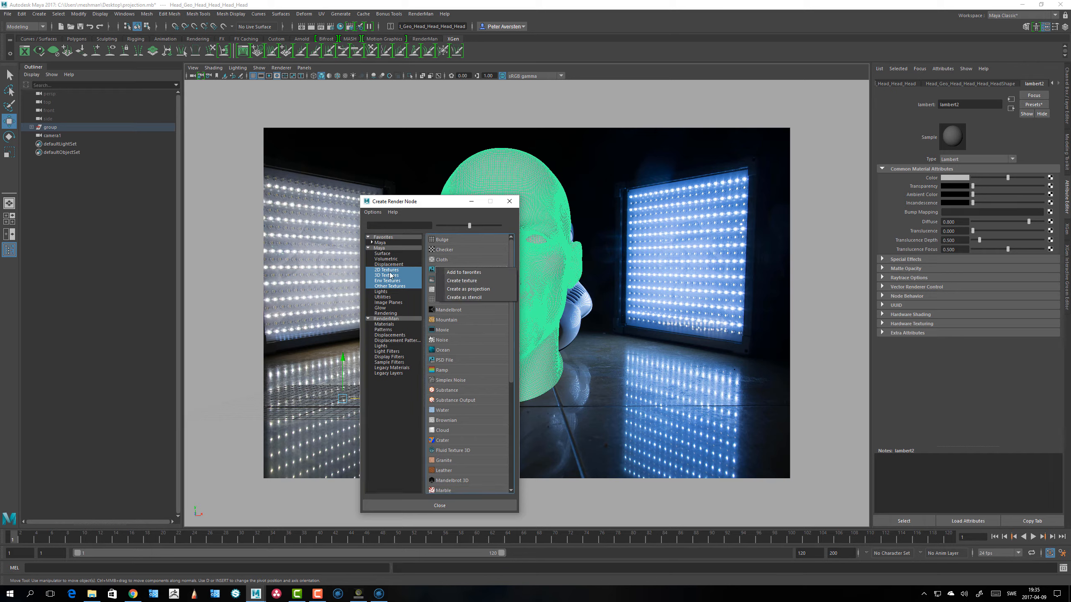
click(460, 289)
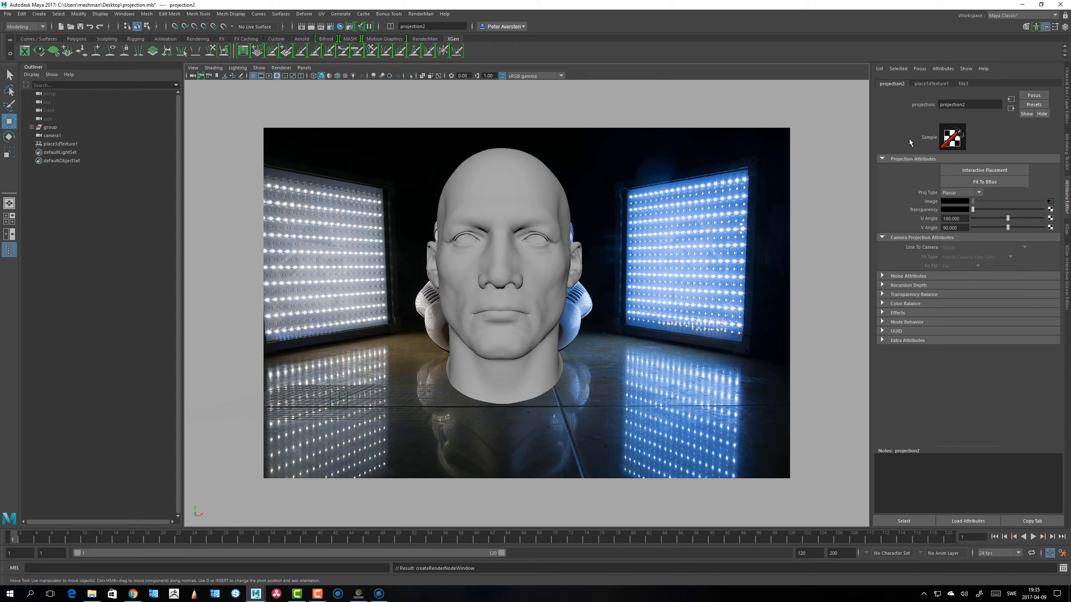
Step: Set projection2's projection type to Perspective and link it to cameraShape1
click(960, 194)
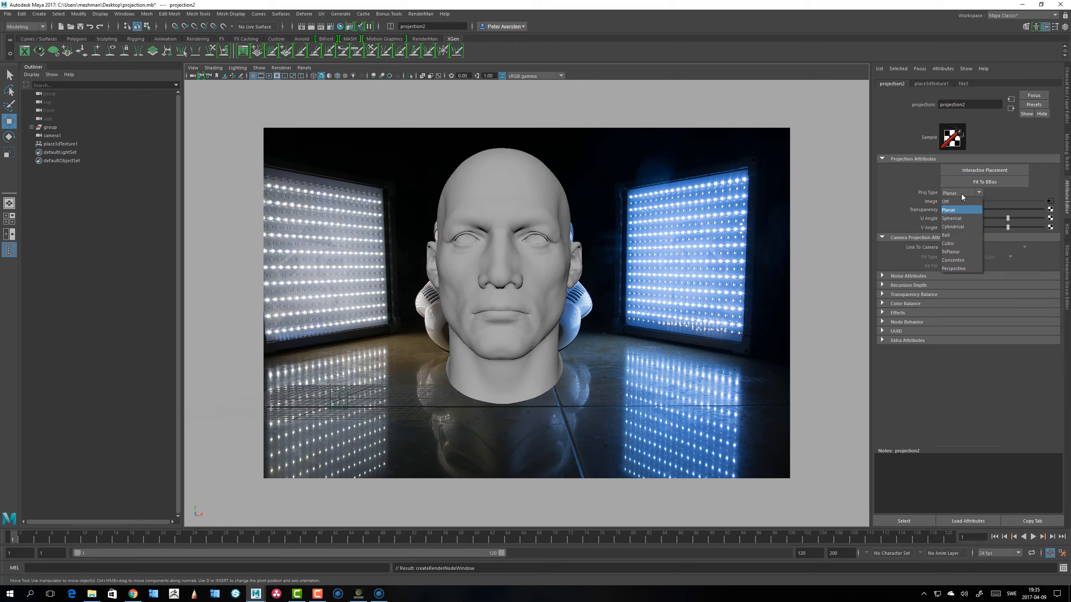
click(957, 269)
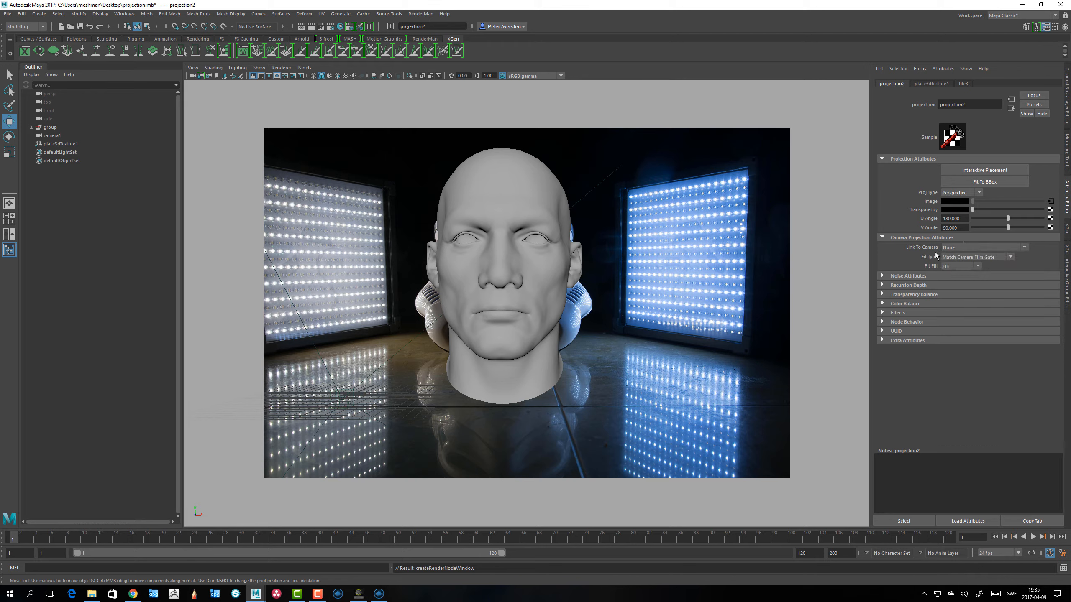
click(966, 249)
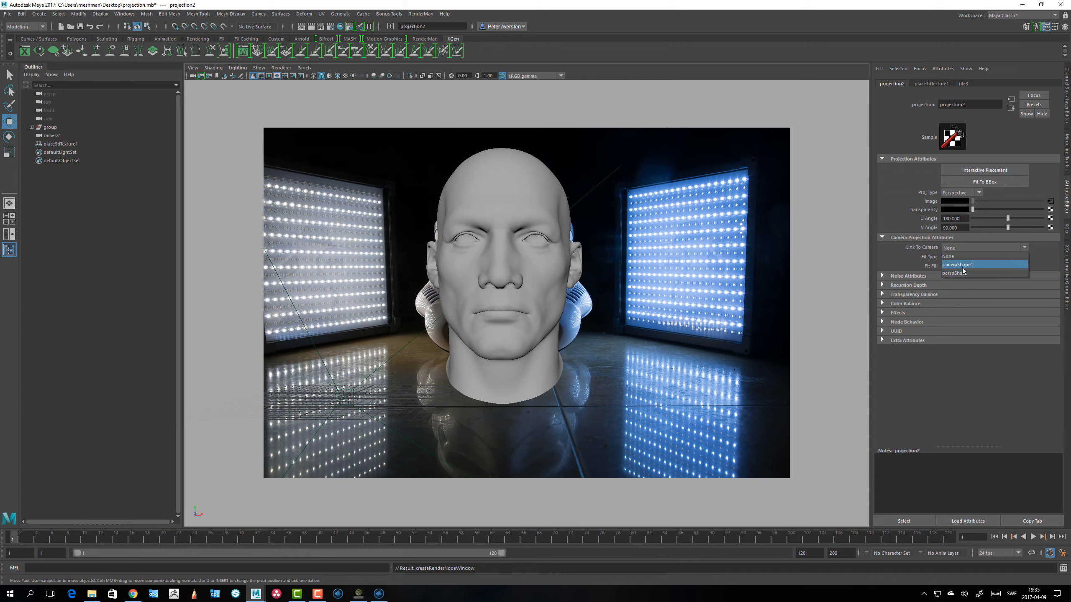
click(965, 265)
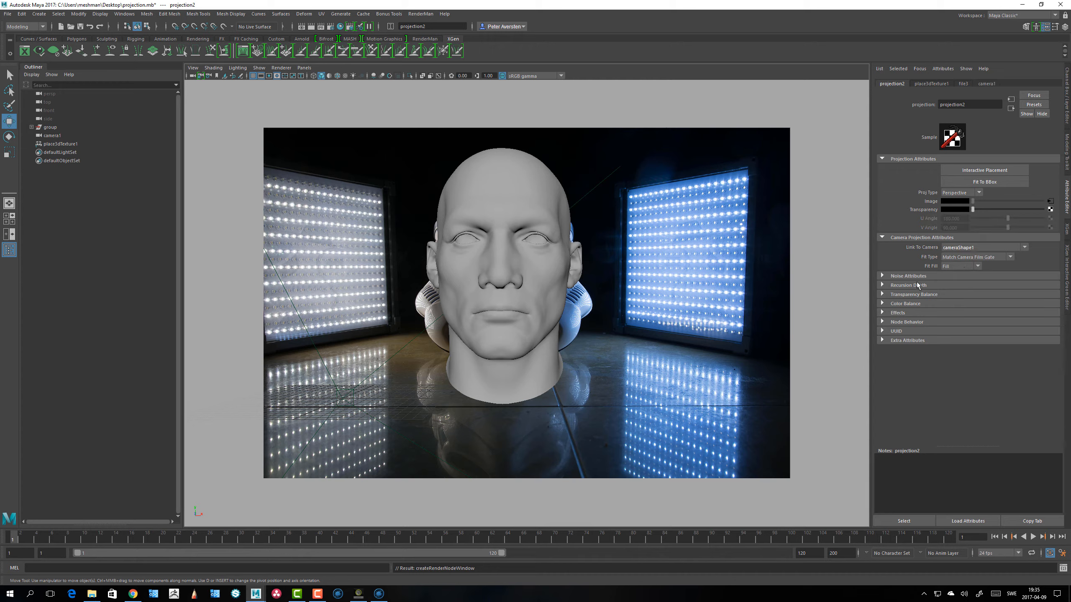
Step: Load the helmet JPG from the Desktop into the projection's file node and display textures on the head in the perspective view
click(1050, 202)
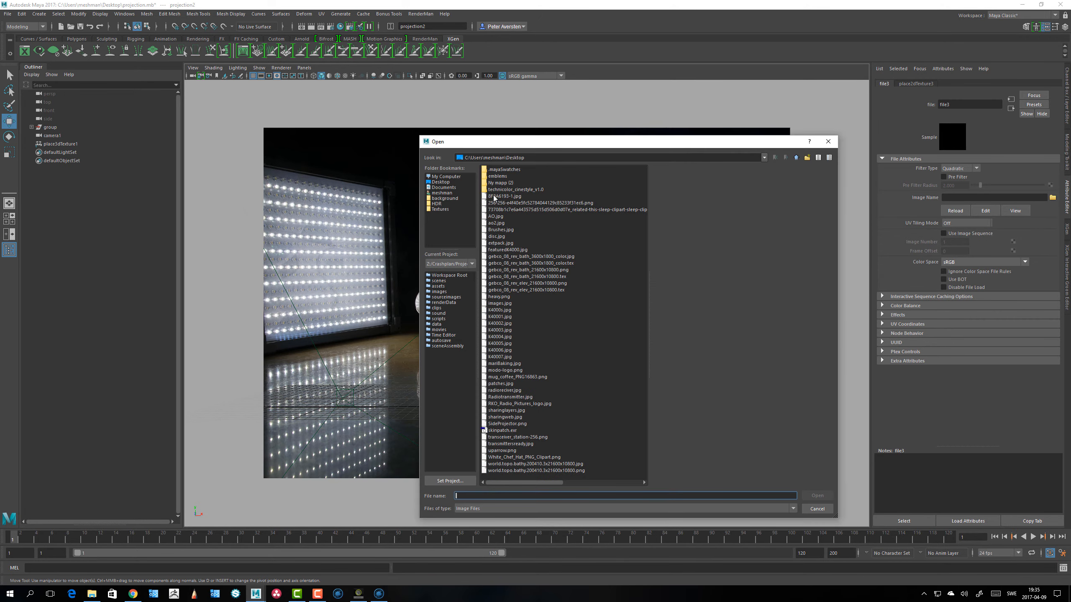
double_click(502, 196)
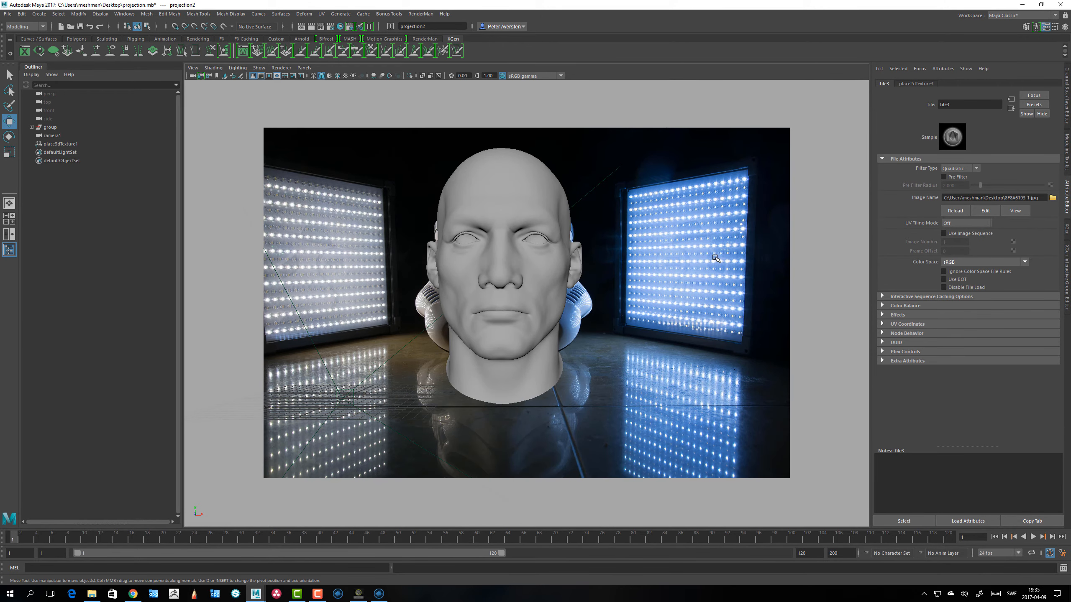
key(space)
drag(716, 258, 727, 230)
alt+drag(620, 282, 665, 295)
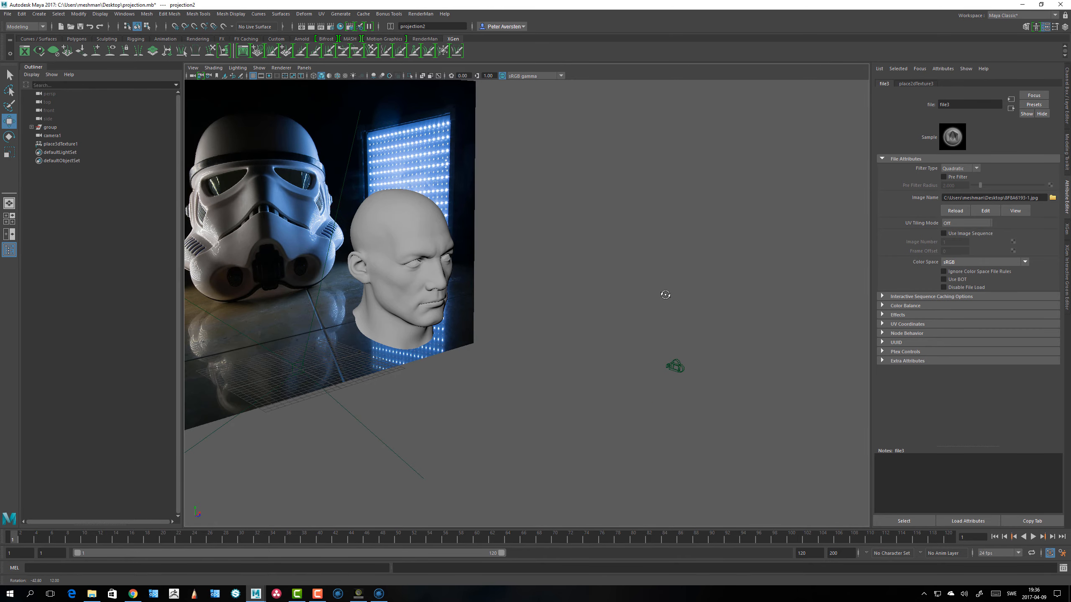
key(6)
mouse_move(538, 330)
alt+mouse_down()
mouse_move(502, 340)
mouse_move(511, 382)
mouse_move(518, 359)
mouse_move(509, 335)
mouse_move(455, 304)
mouse_move(446, 245)
alt+mouse_up()
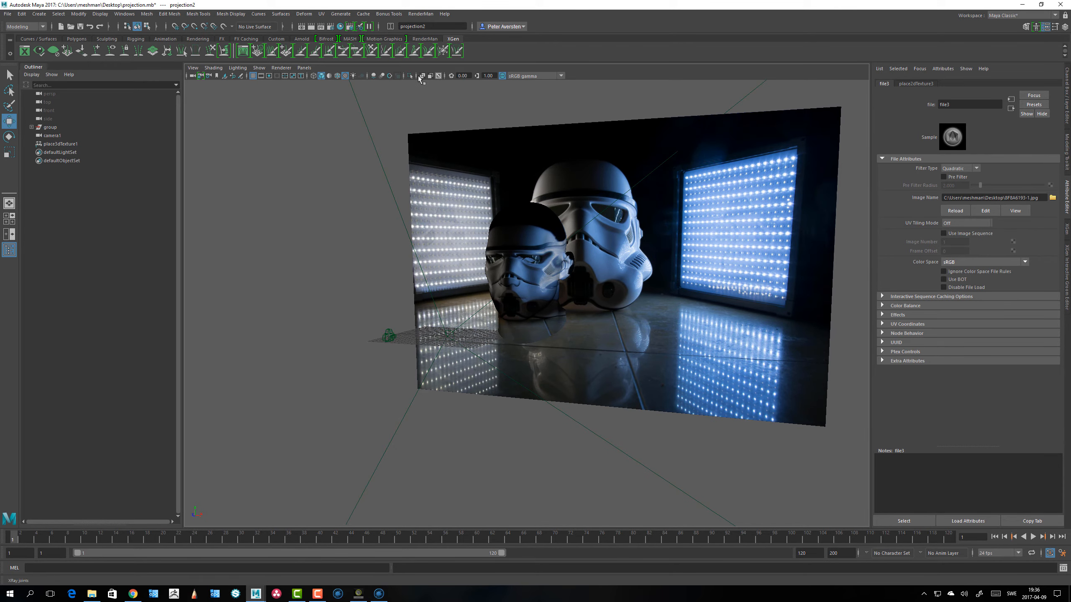
Step: Look through camera1 to examine how the projected helmet lines up with the photo on the image plane
click(304, 68)
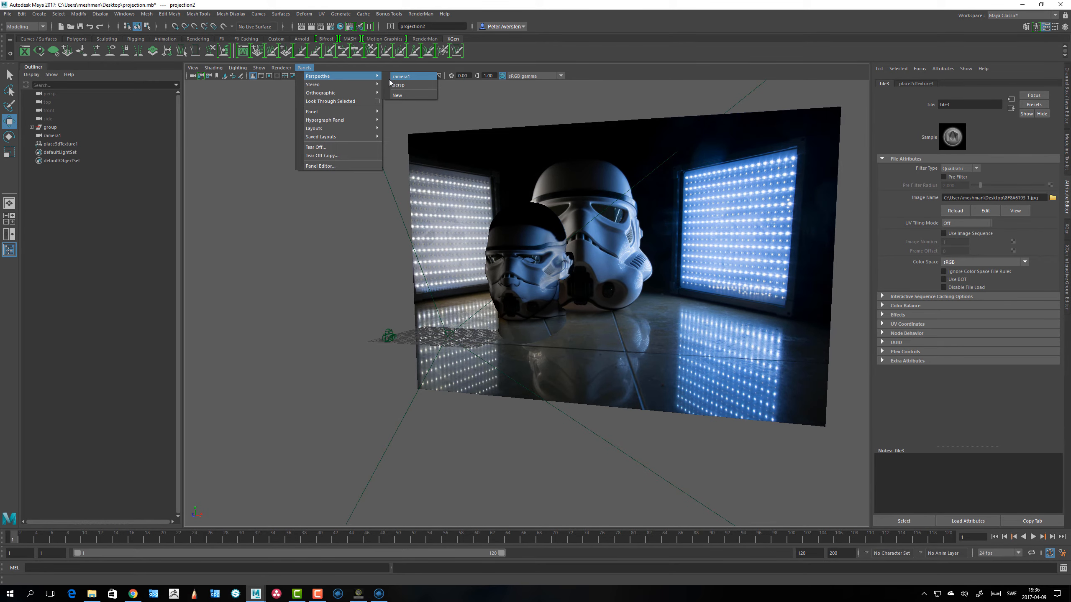
click(400, 76)
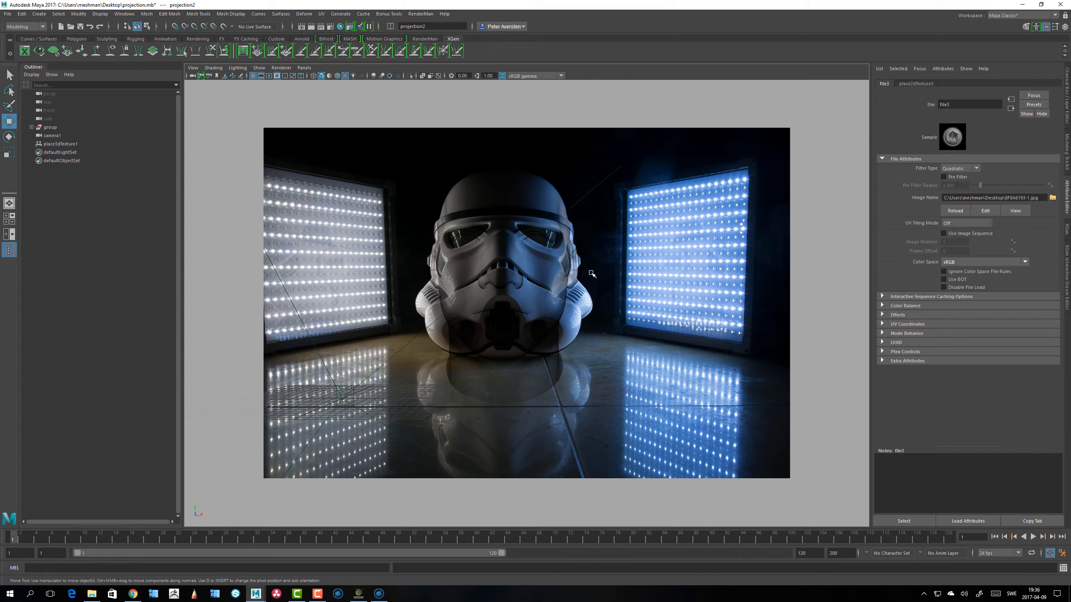
click(449, 266)
click(390, 313)
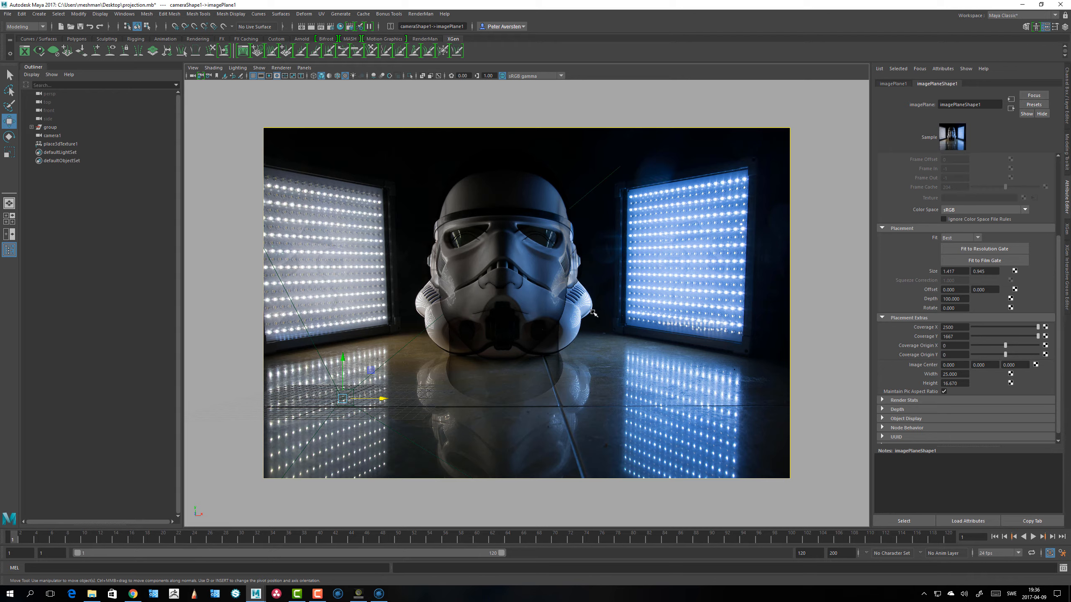
Step: Return to the perspective view and select camera1 in front of the head model
key(space)
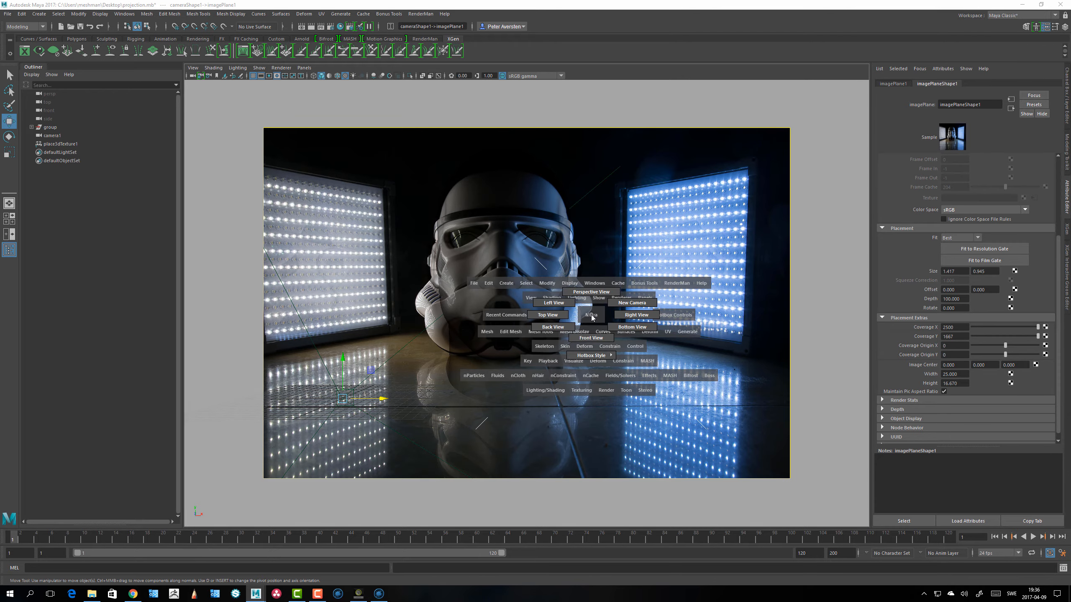
drag(591, 315, 606, 360)
alt+drag(580, 491, 644, 410)
click(591, 449)
drag(643, 274, 938, 497)
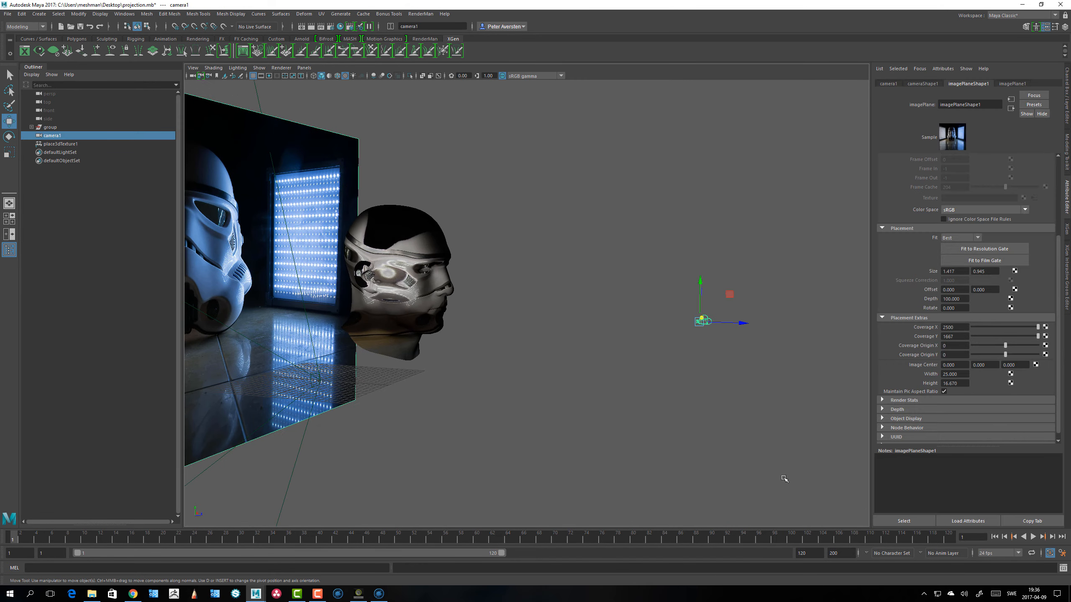
drag(683, 279, 766, 369)
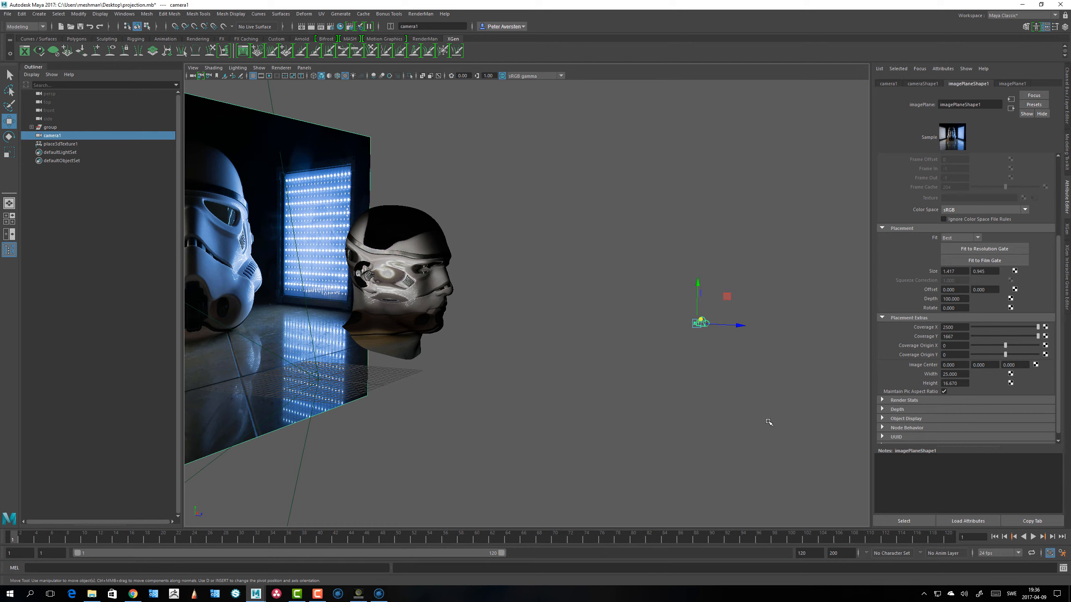
alt+drag(759, 415, 662, 414)
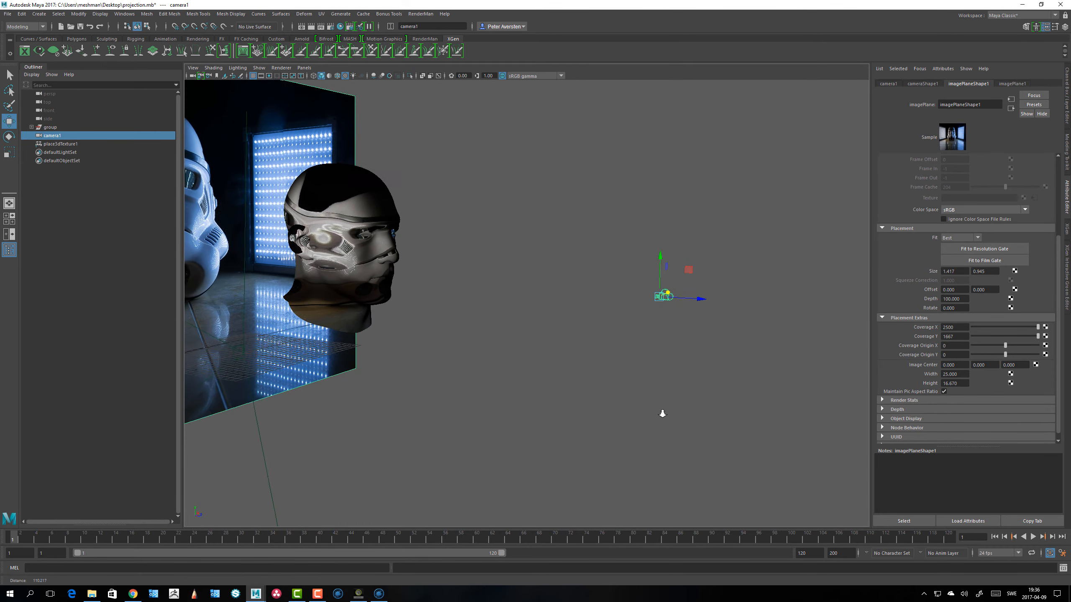
click(641, 350)
drag(621, 242, 820, 403)
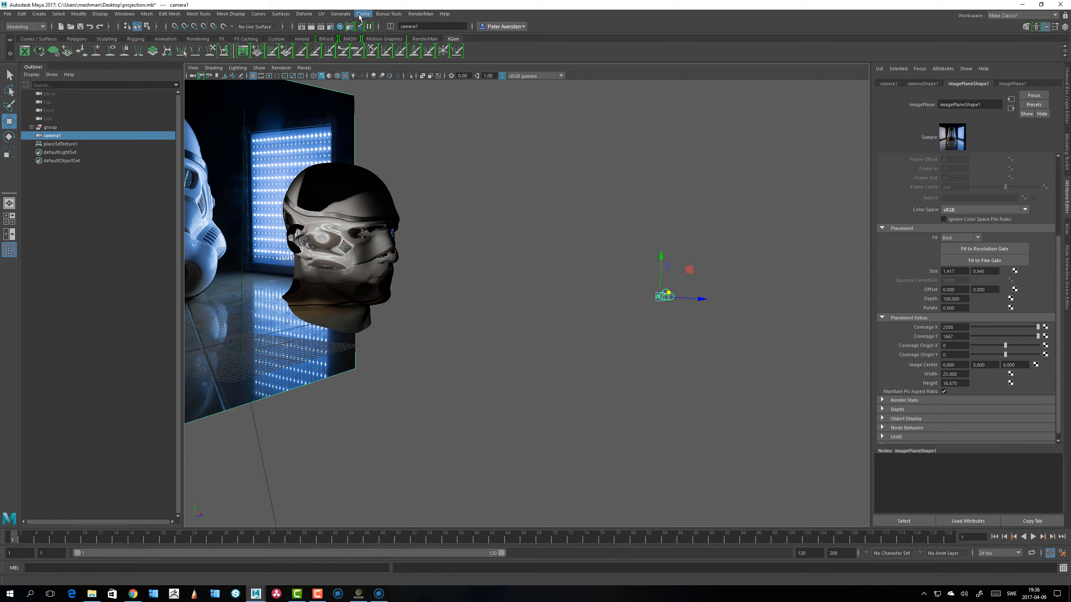
Step: Open the Plug-in Manager to check the Alembic export plug-in, and close it
click(535, 220)
key(space)
click(539, 190)
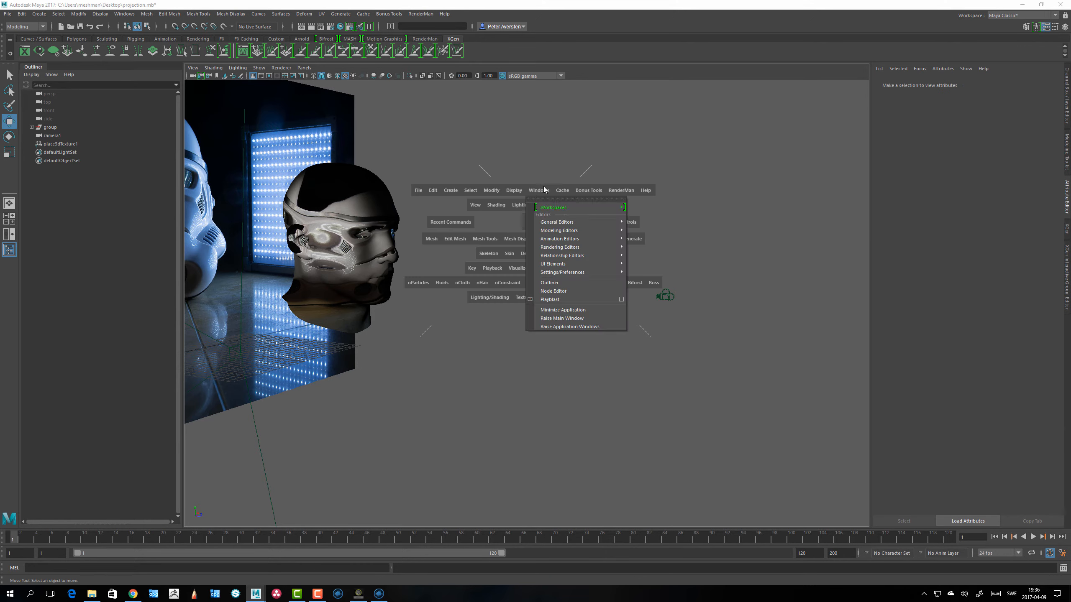
mouse_move(581, 272)
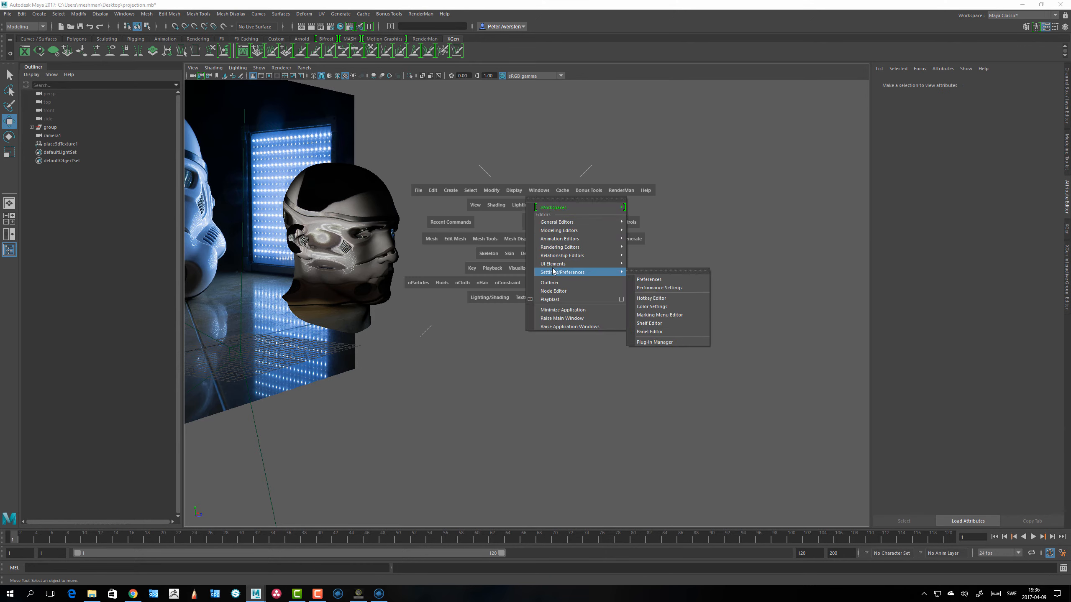
click(681, 345)
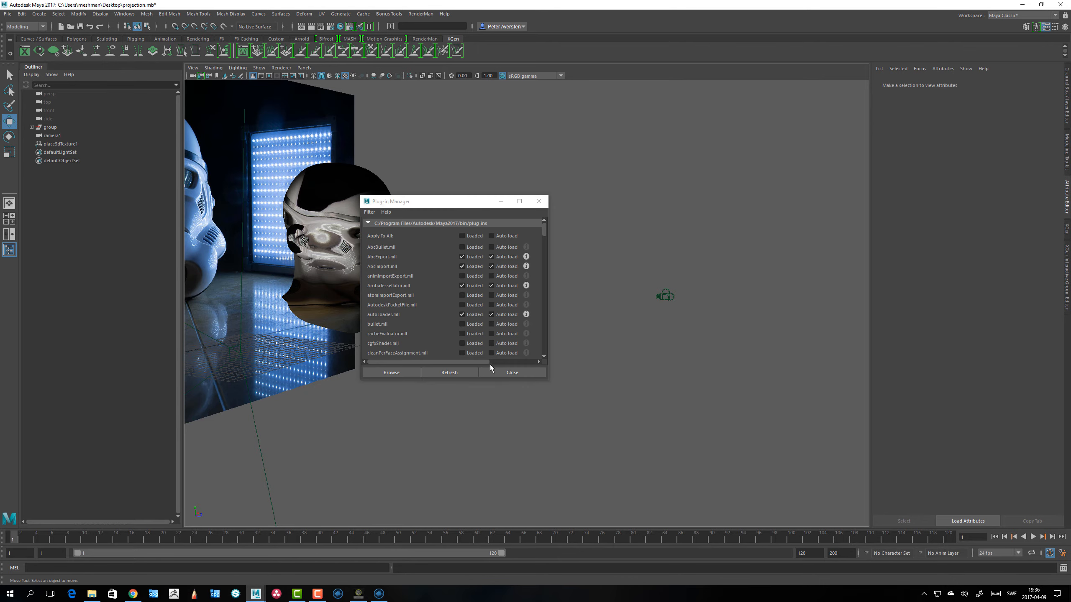
click(517, 373)
Step: Select camera1 again and review the options for exporting the selection to Alembic
drag(612, 256, 678, 335)
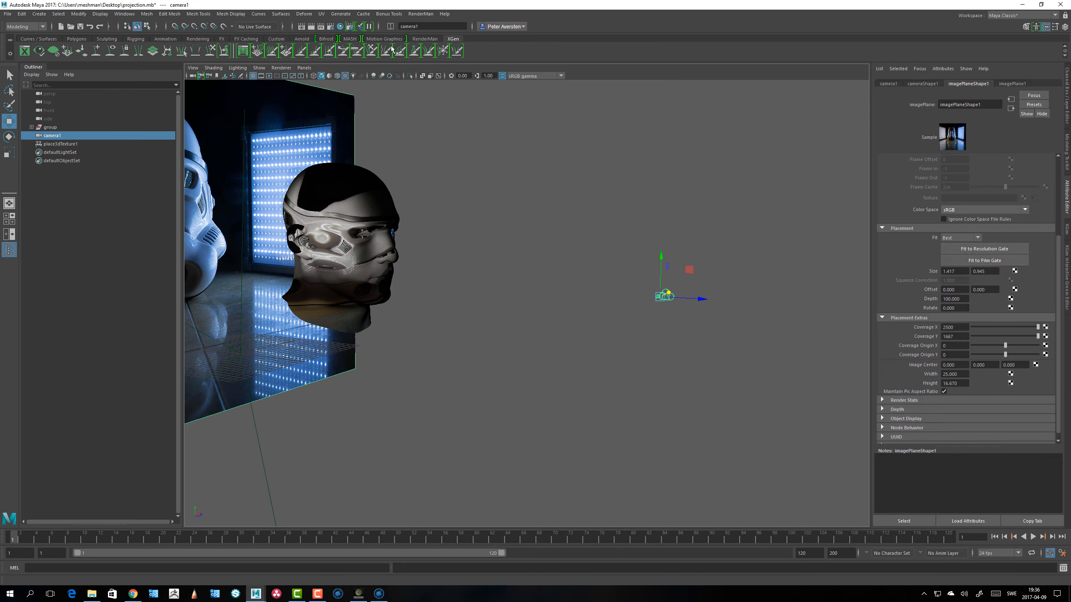
click(363, 13)
mouse_move(382, 29)
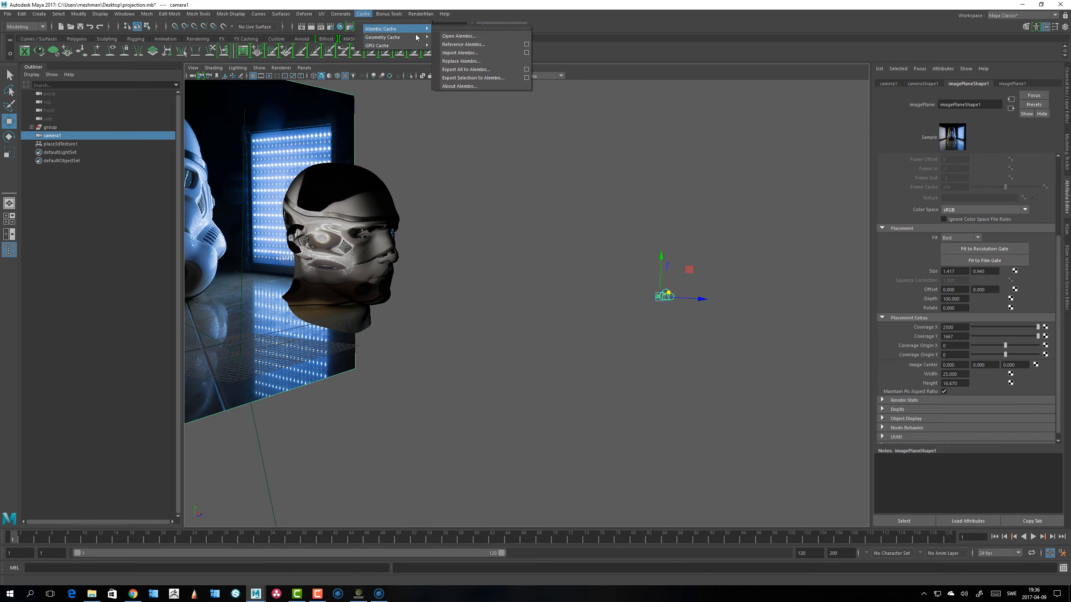
click(526, 78)
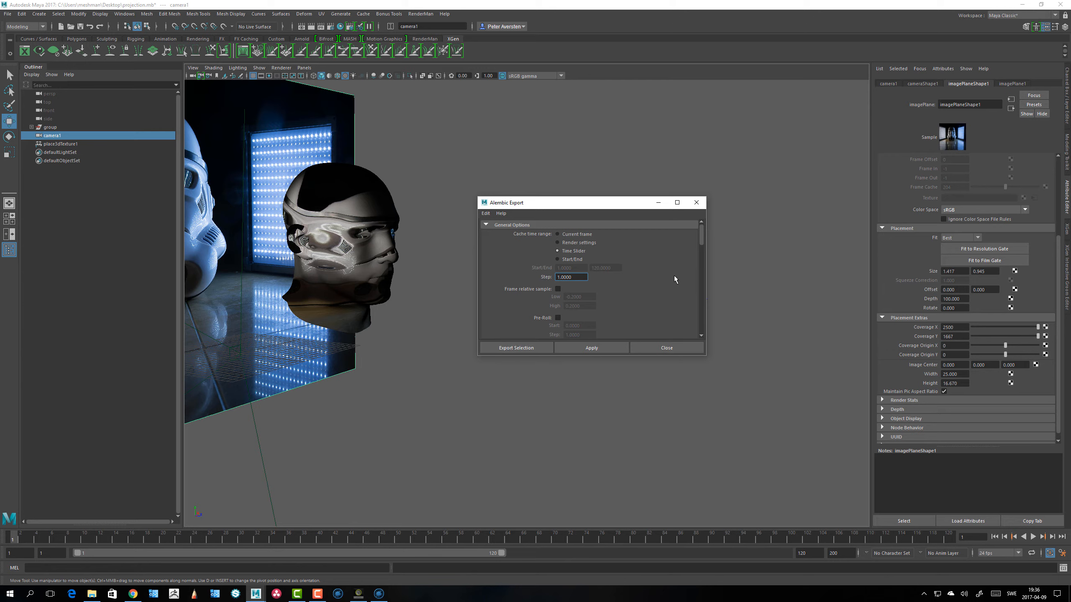
scroll(674, 280, down, 5)
scroll(673, 286, down, 8)
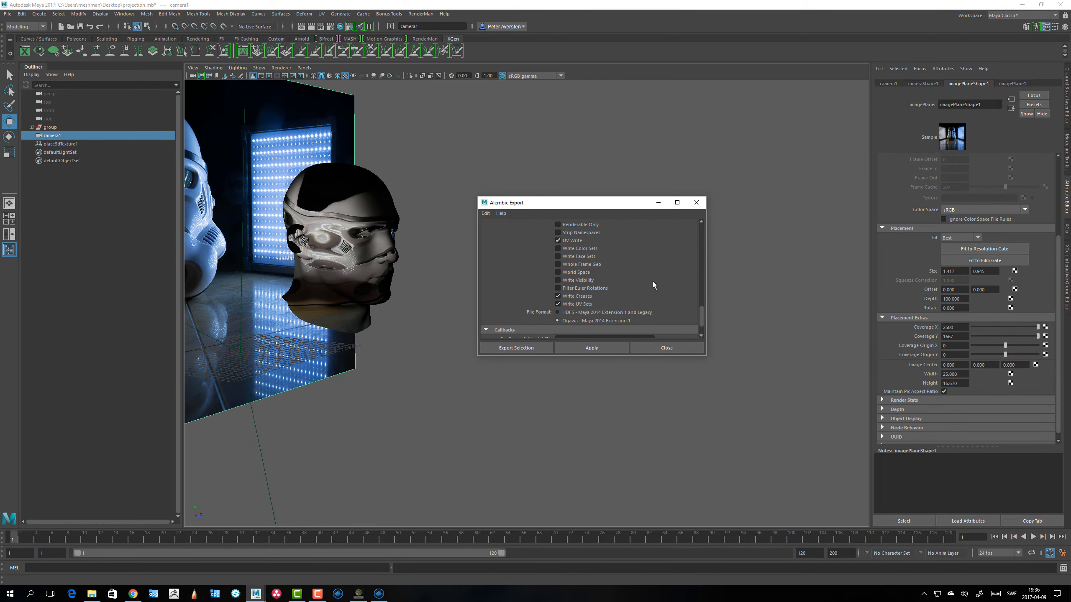
scroll(653, 285, up, 5)
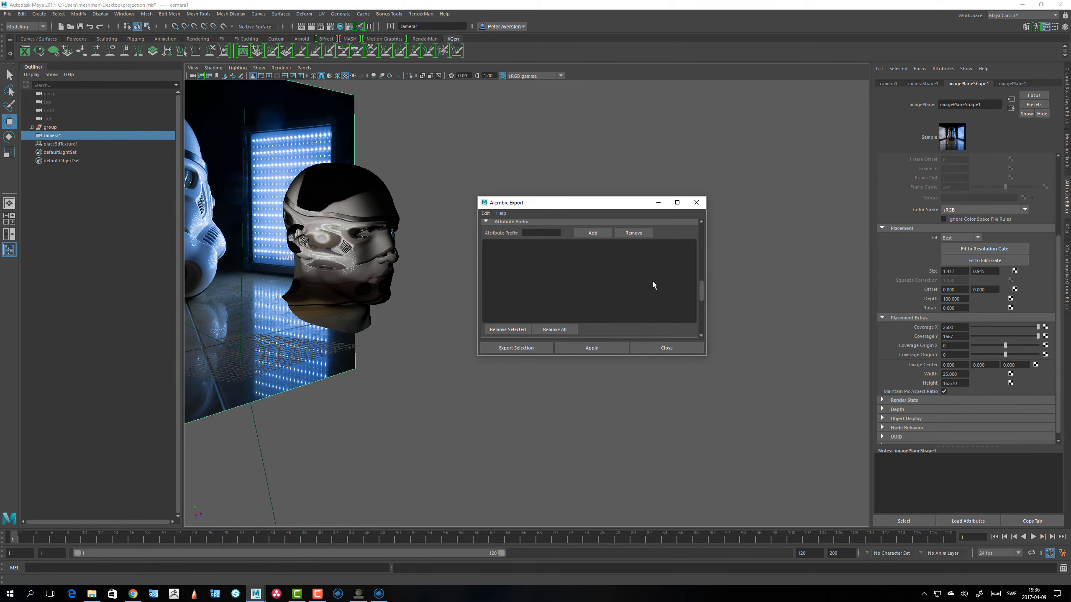
scroll(653, 281, up, 3)
Step: Export the selected camera to the Desktop as the Alembic file projectorCamera.abc
click(530, 351)
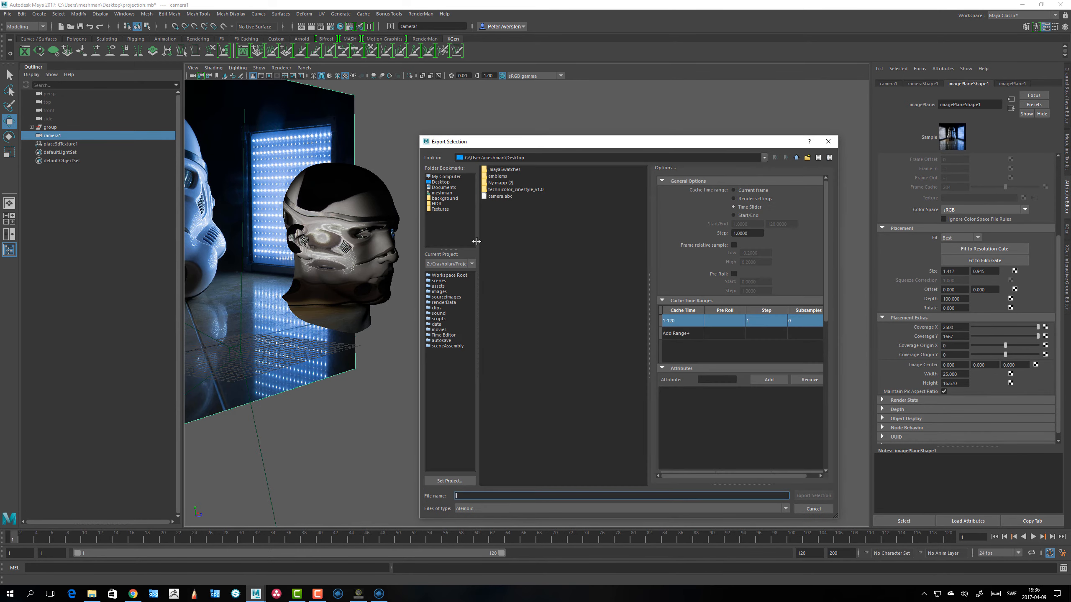
click(442, 183)
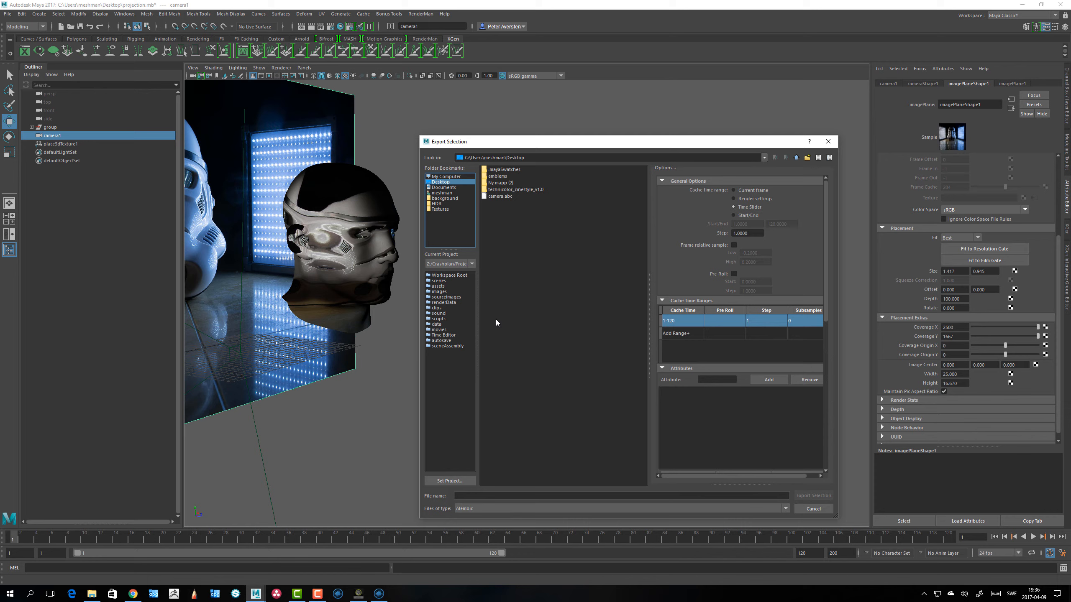
click(487, 497)
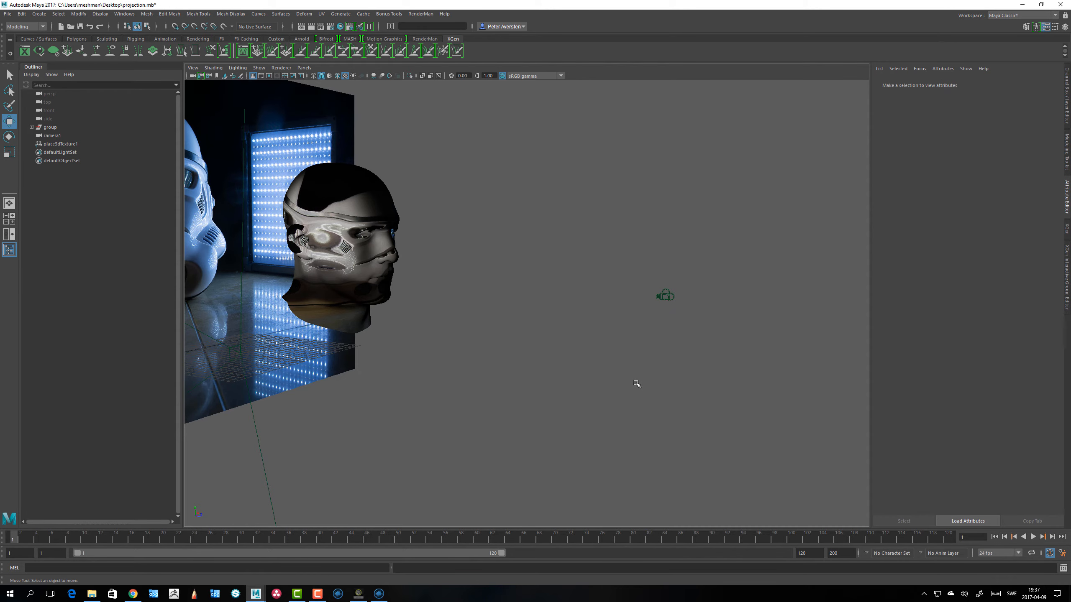
Step: Switch to the Example Project in Mari
key(alt+Tab)
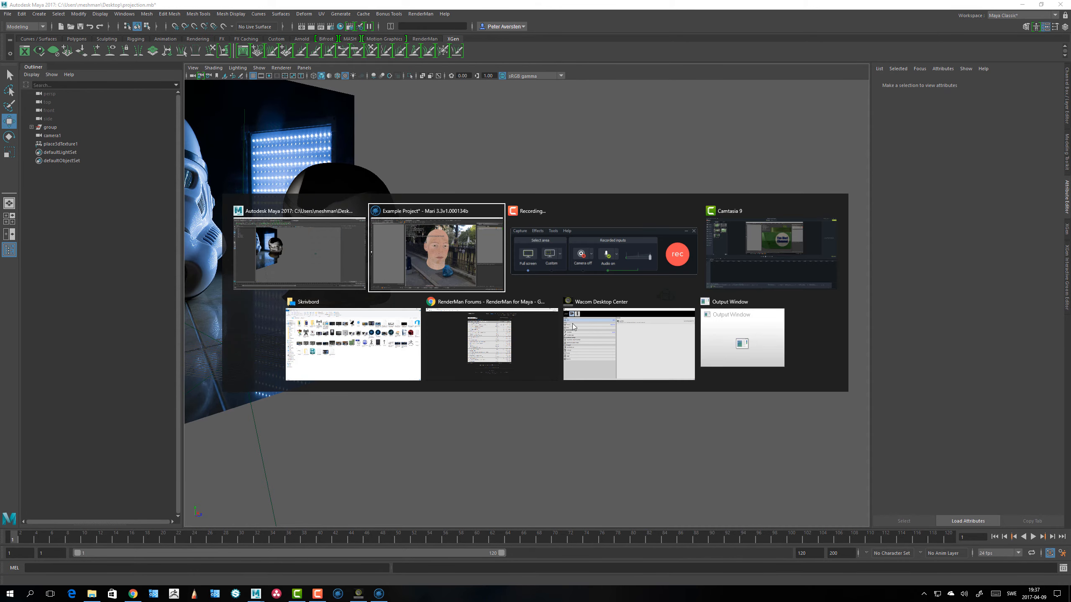
key(alt+Tab)
key(alt+Tab)
key(alt+Tab)
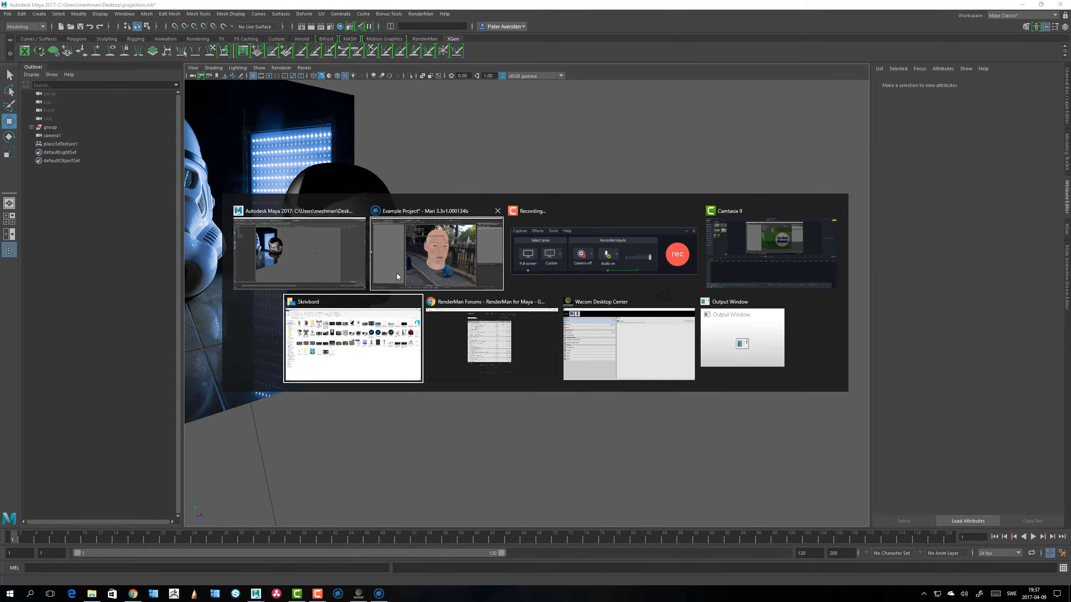
key(alt+Tab)
key(alt+Tab)
key(alt+Tab)
key(alt+Tab)
key(alt+Tab)
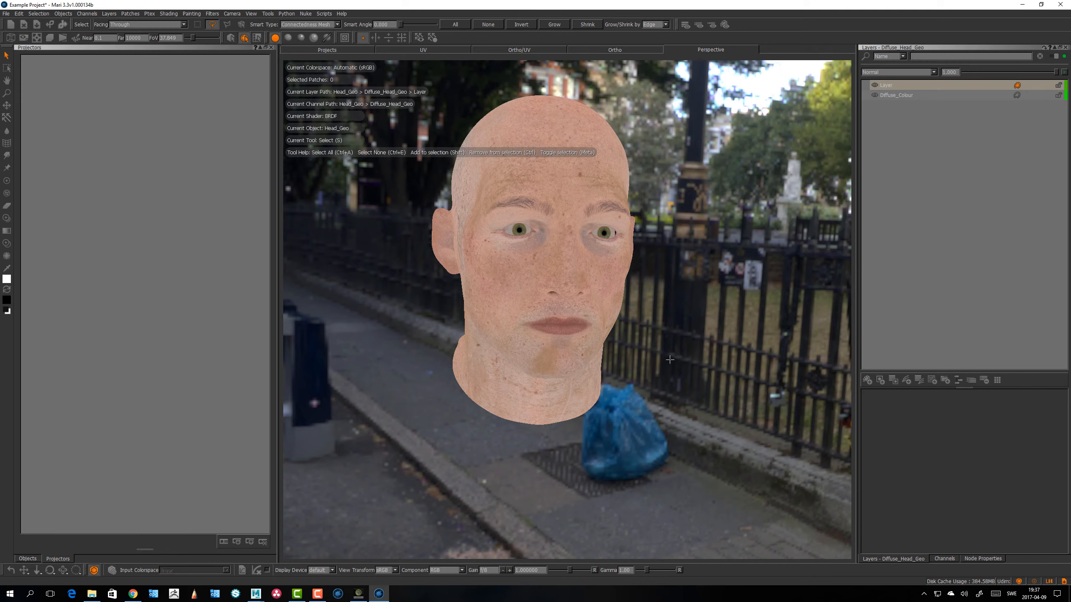
Step: Load the exported Alembic camera projectorCamera.abc from the Desktop as a projector
alt+drag(759, 327, 713, 336)
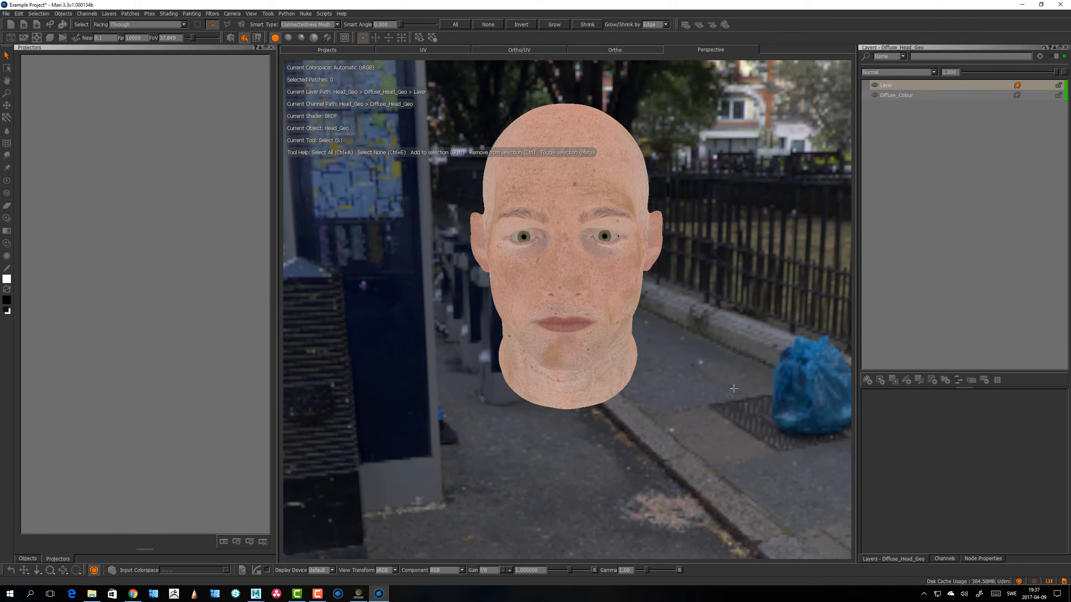
alt+drag(733, 388, 643, 342)
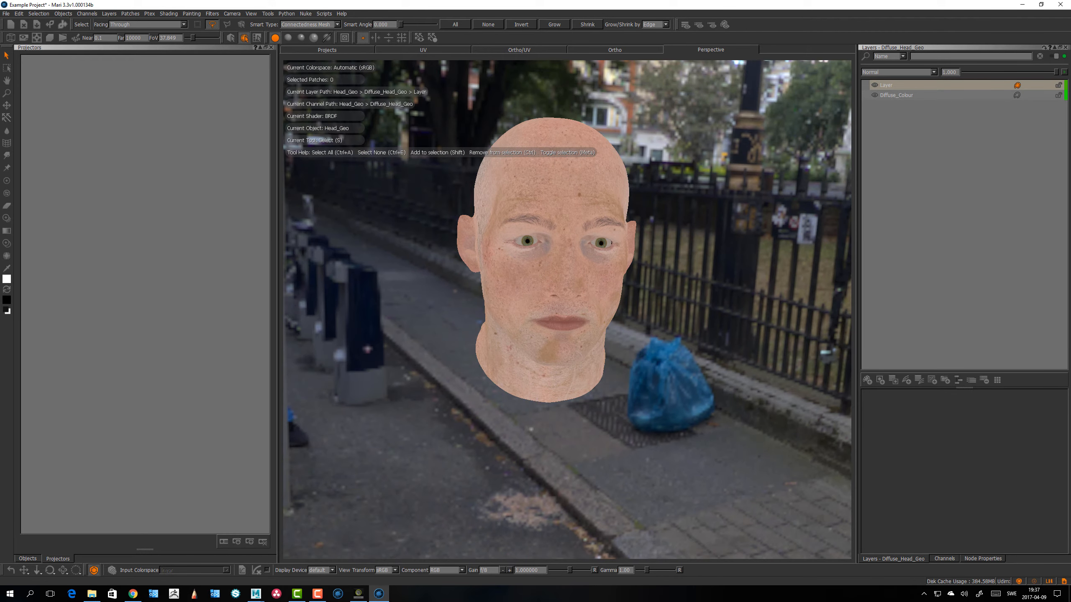
alt+drag(749, 332, 776, 324)
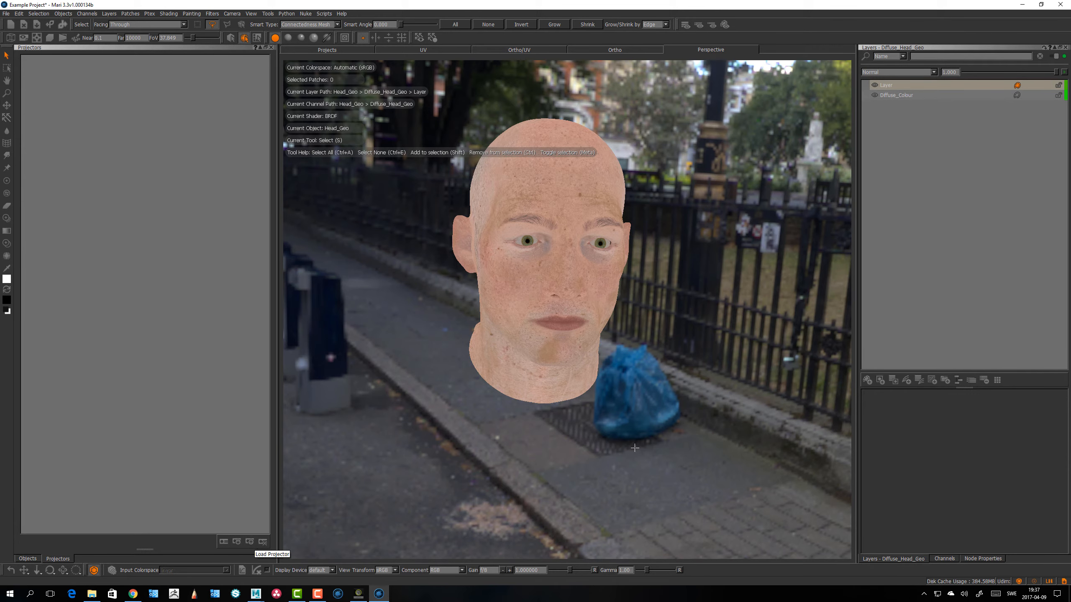
alt+drag(443, 355, 476, 349)
right_click(88, 64)
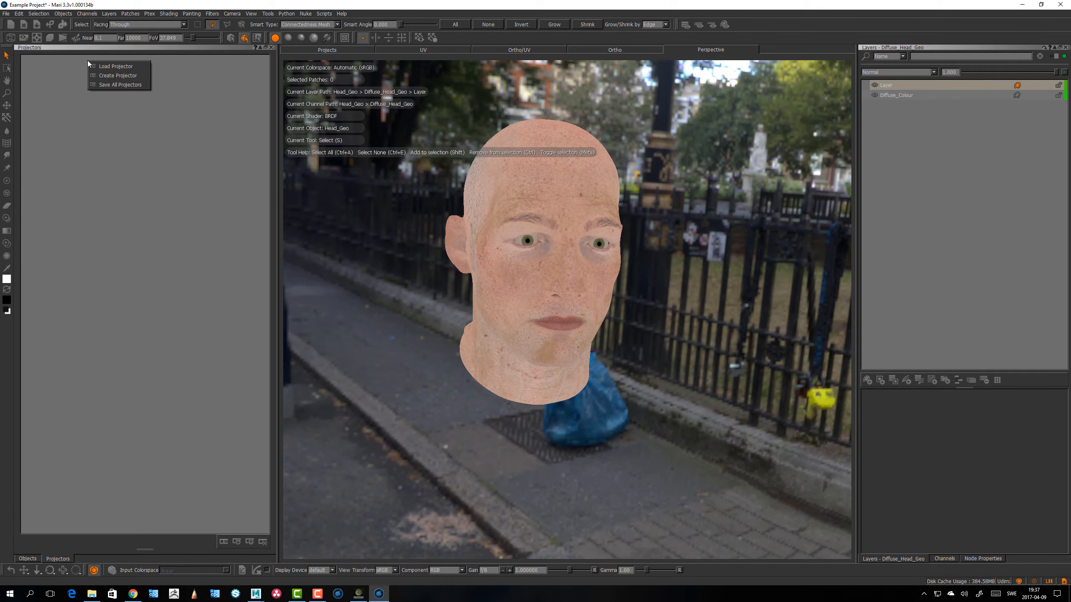
click(118, 67)
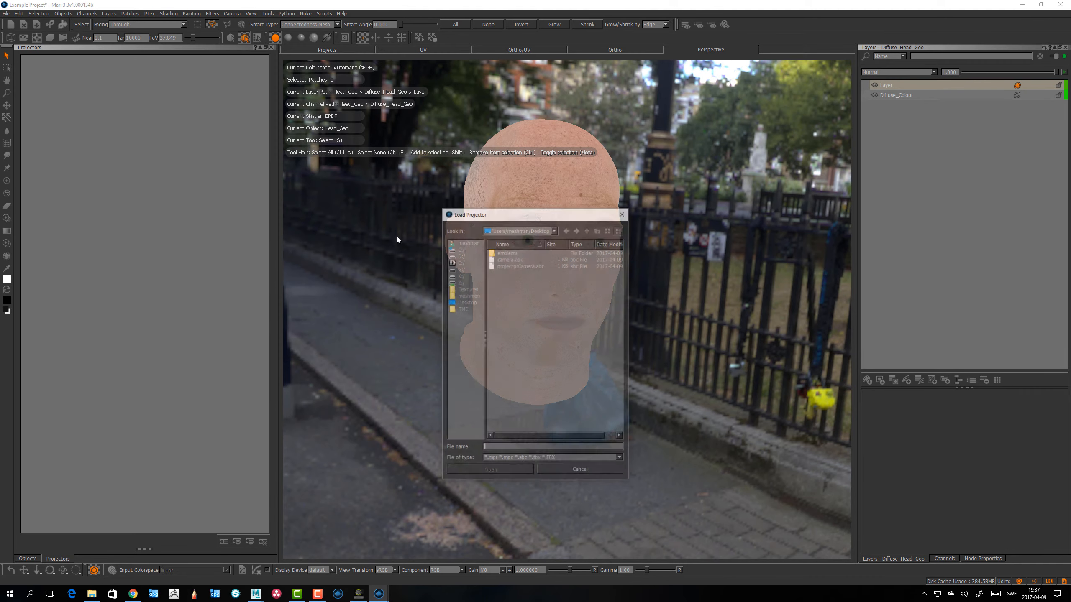
click(468, 242)
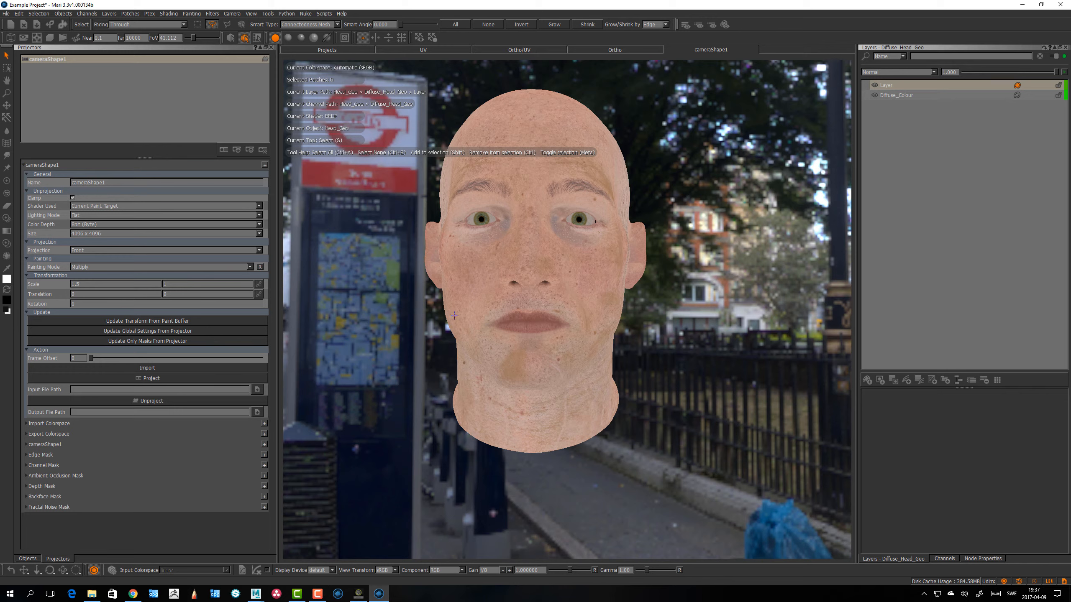
Step: Set the Desktop helmet photo ending in 6193-1.jpg as the projector's input, then project it onto Layer and bake it
click(885, 86)
click(258, 390)
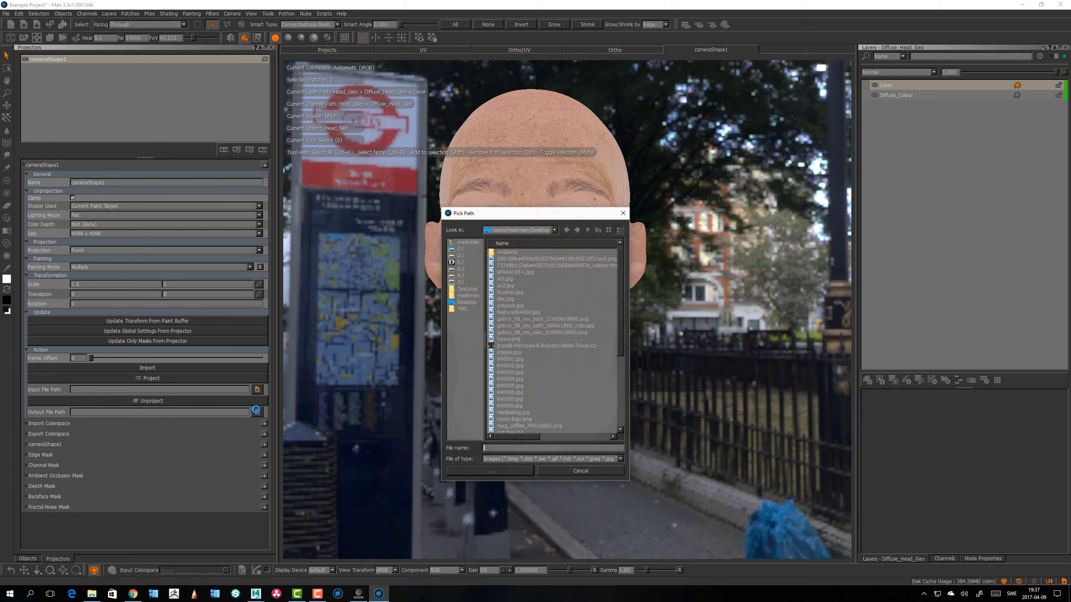
click(508, 280)
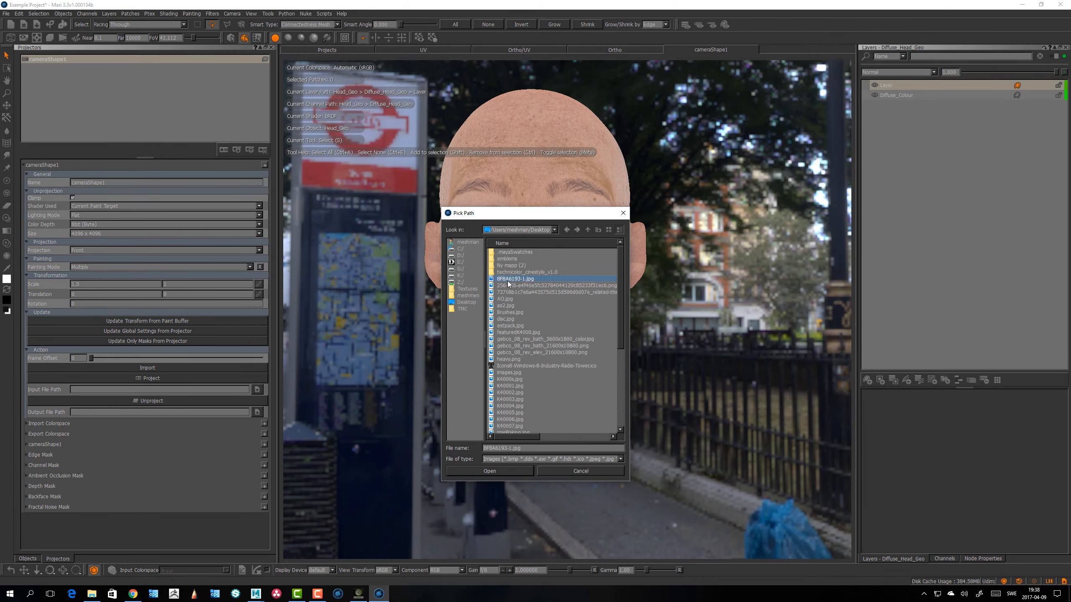
click(495, 471)
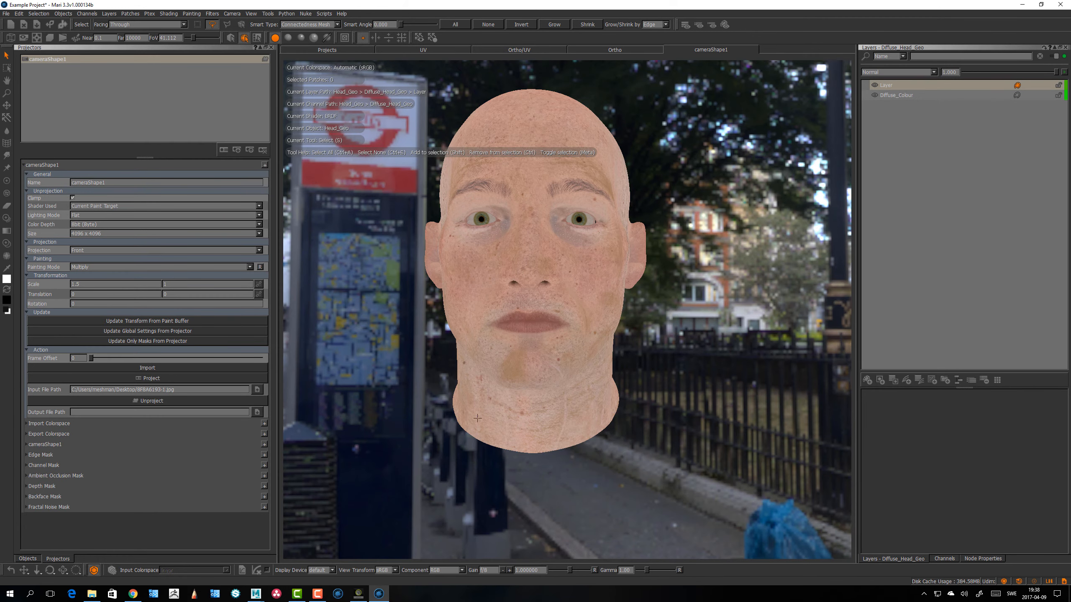
click(147, 368)
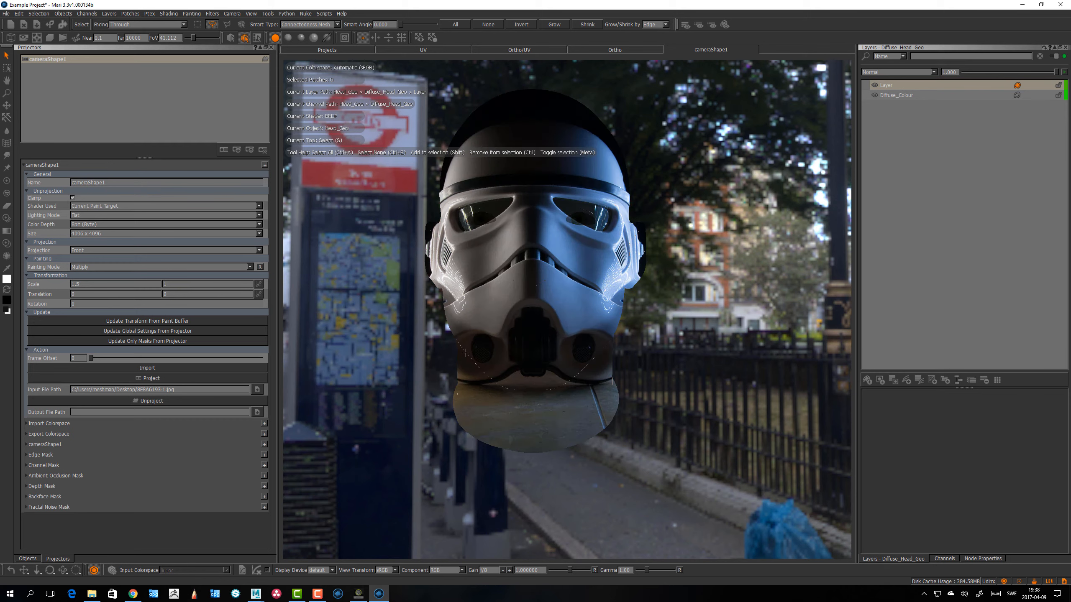
key(b)
alt+drag(465, 323, 445, 402)
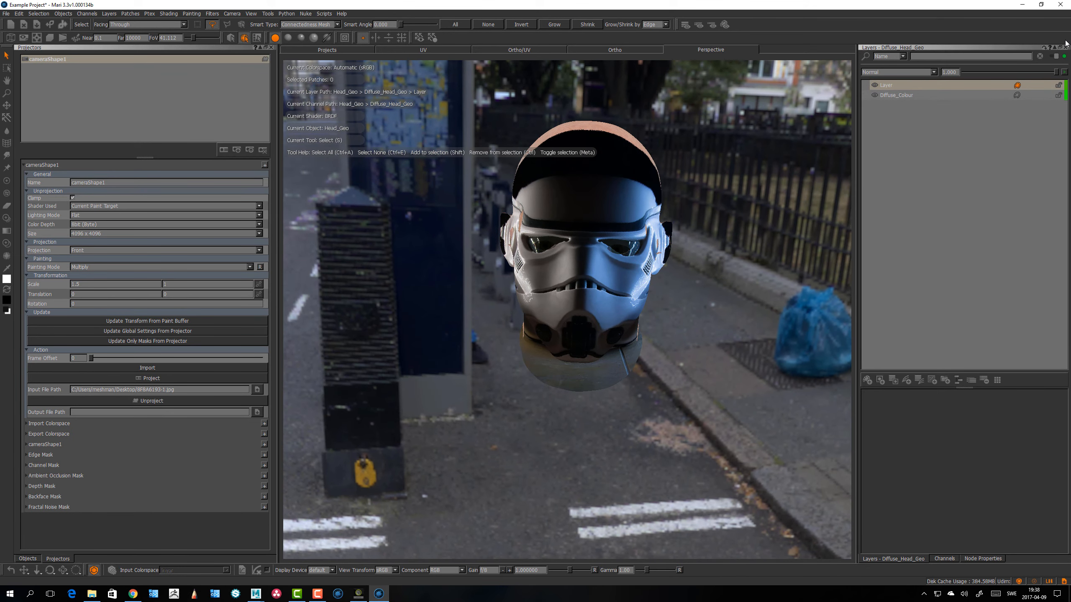
Step: Lower Layer's opacity to about 0.437 to compare the projection with the face, and restore it to full opacity
drag(1057, 71, 1004, 72)
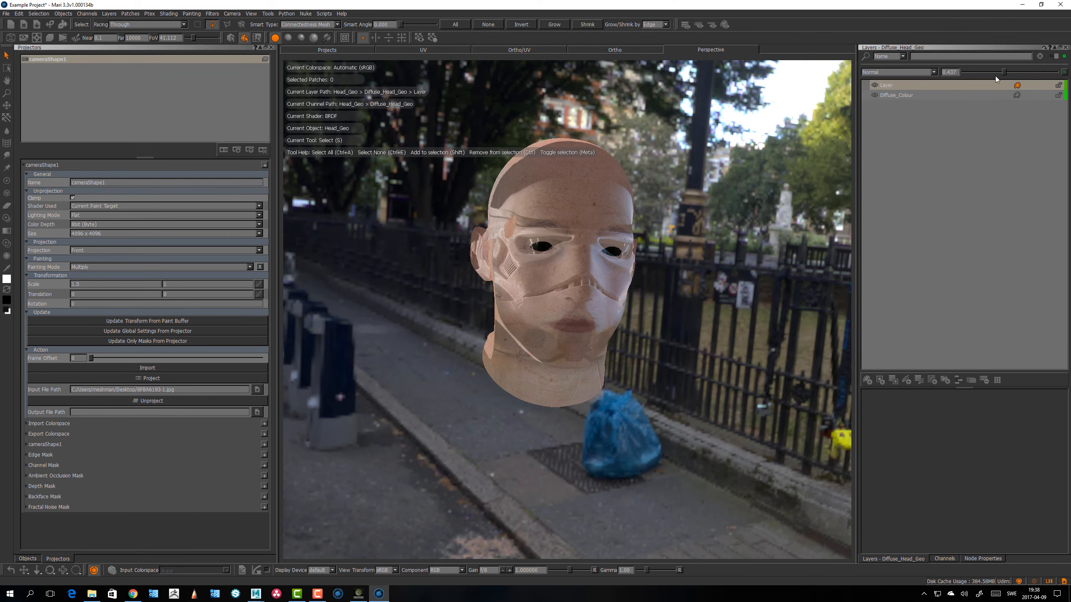
drag(1004, 72, 1069, 74)
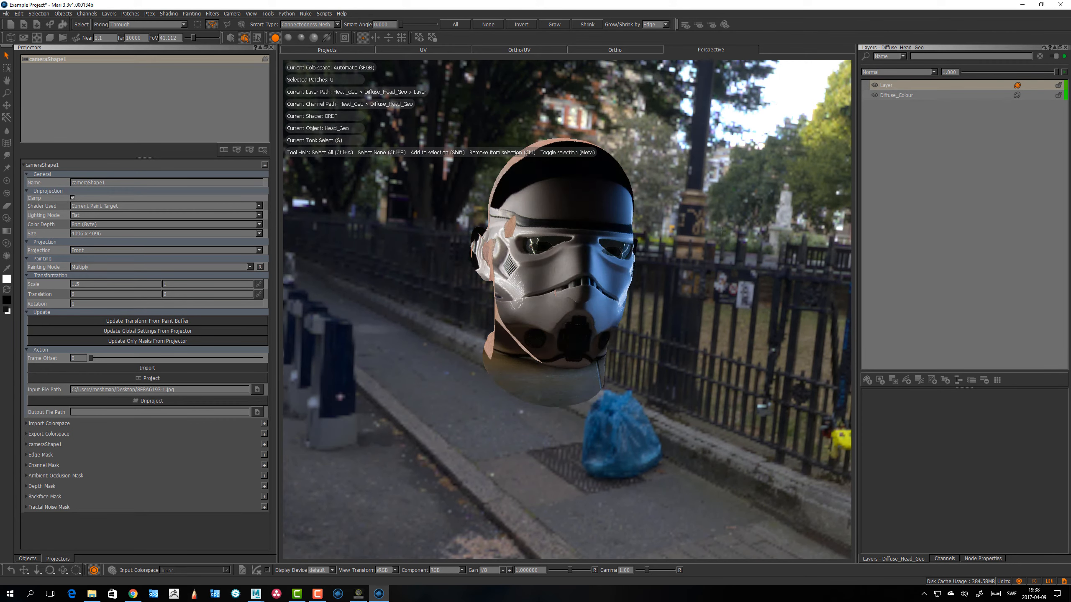
alt+drag(721, 231, 649, 280)
alt+right_drag(648, 280, 649, 280)
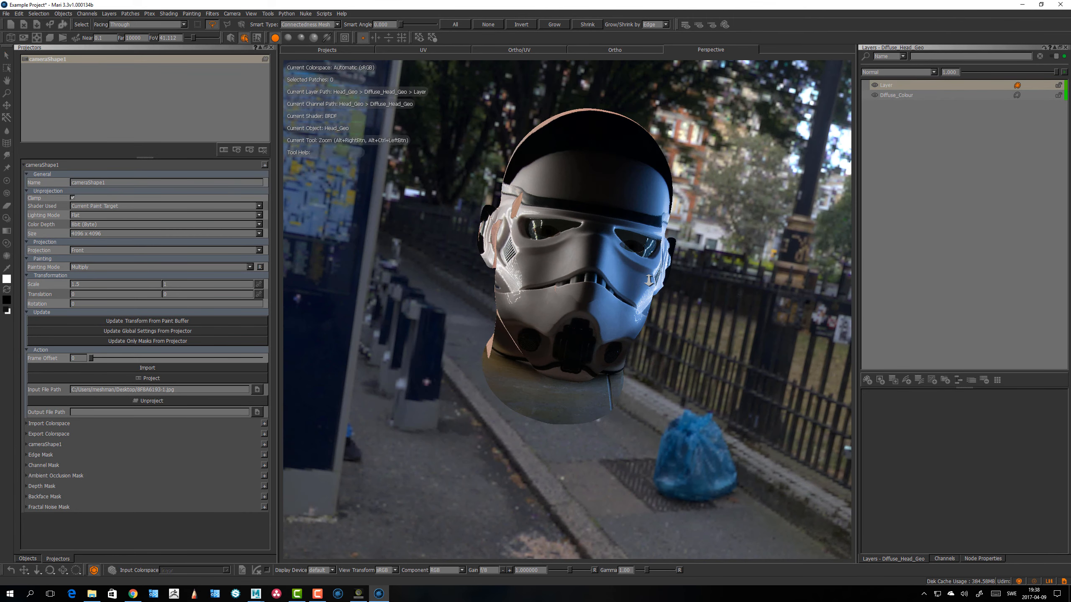
alt+drag(649, 280, 555, 305)
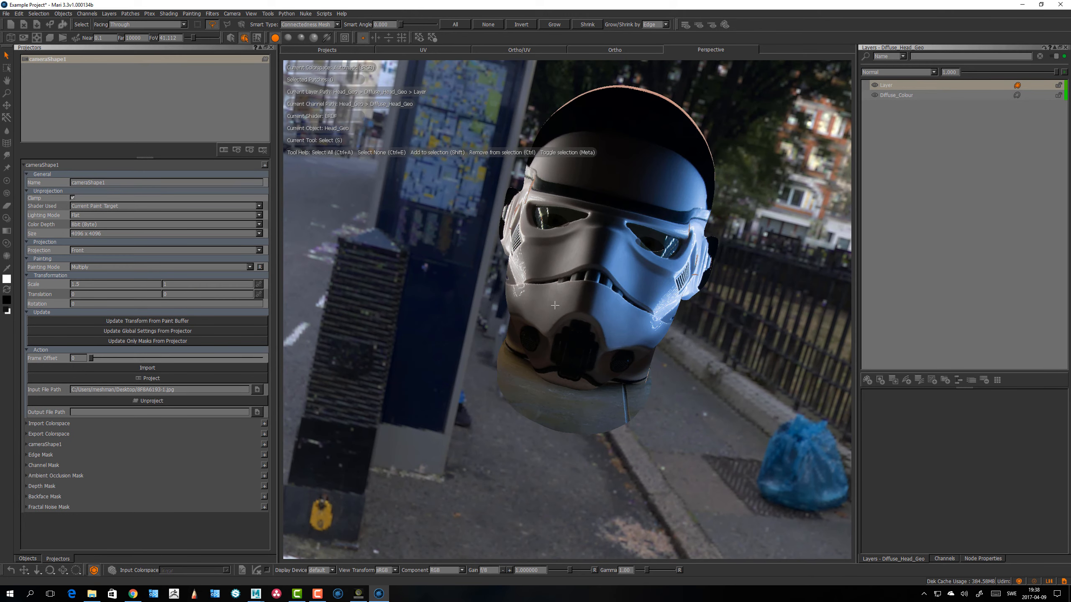
Step: Review the commands available for the cameraShape1 projector
click(50, 60)
right_click(66, 92)
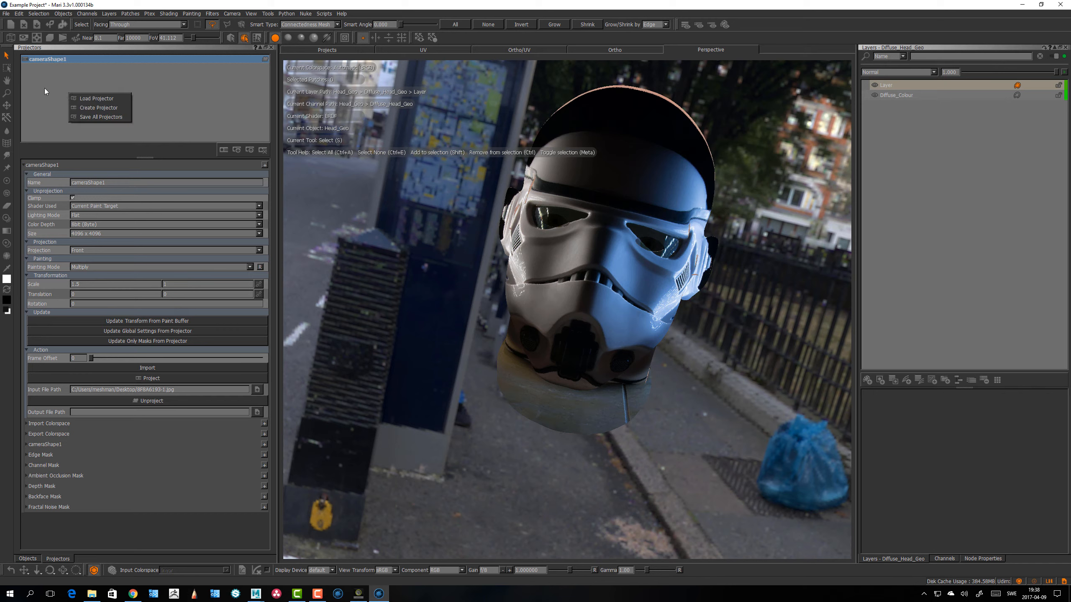
click(104, 77)
right_click(46, 60)
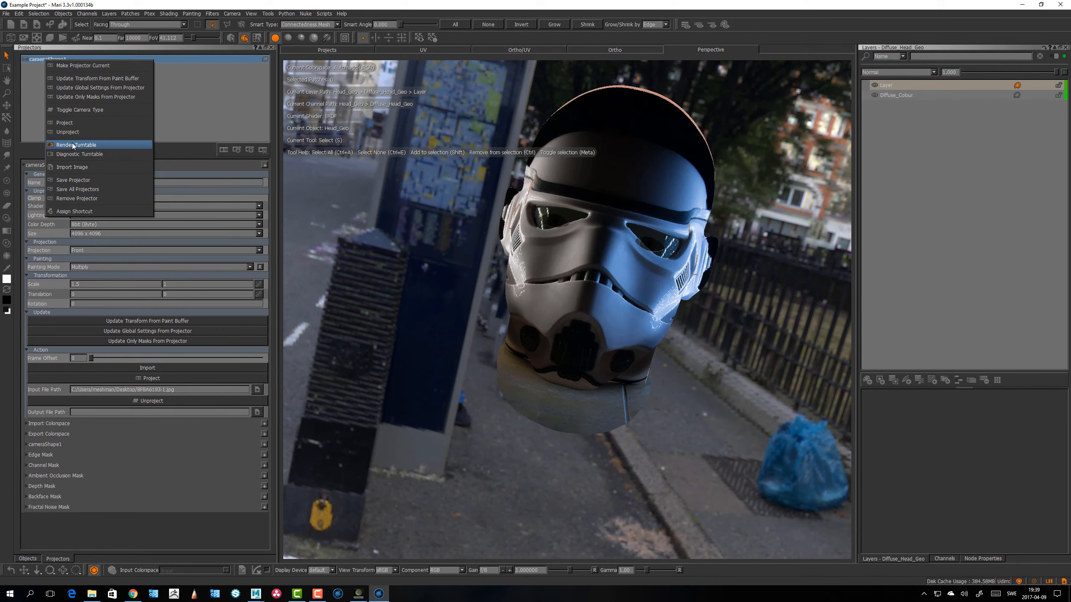
click(67, 66)
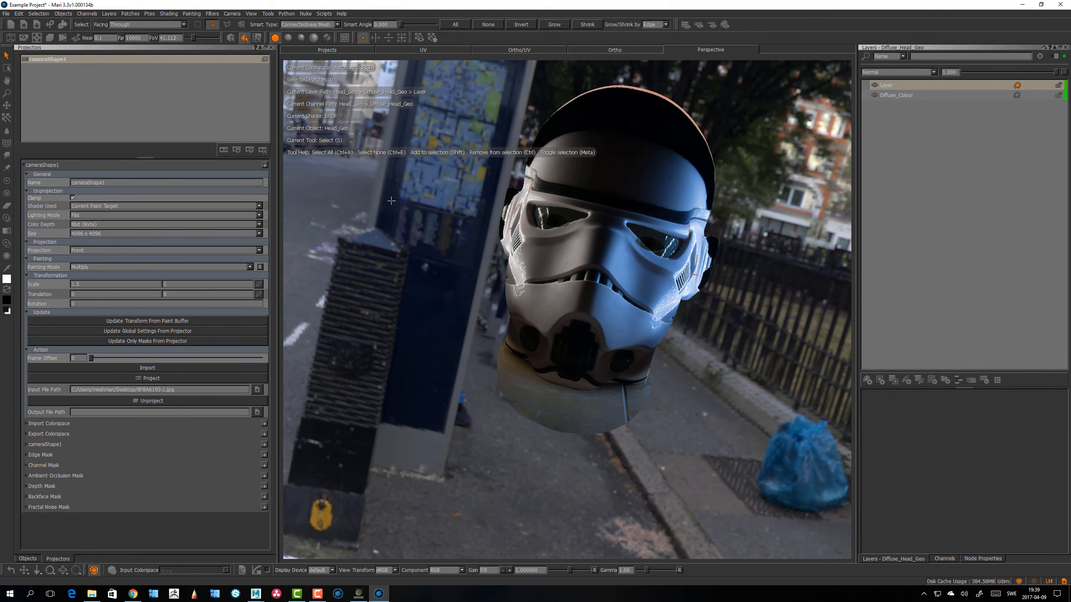
Step: Examine the projected helmet texture from the side and close up around the cheek, eye and mouth
alt+right_drag(513, 235, 489, 249)
alt+drag(489, 249, 536, 253)
alt+right_drag(506, 249, 531, 253)
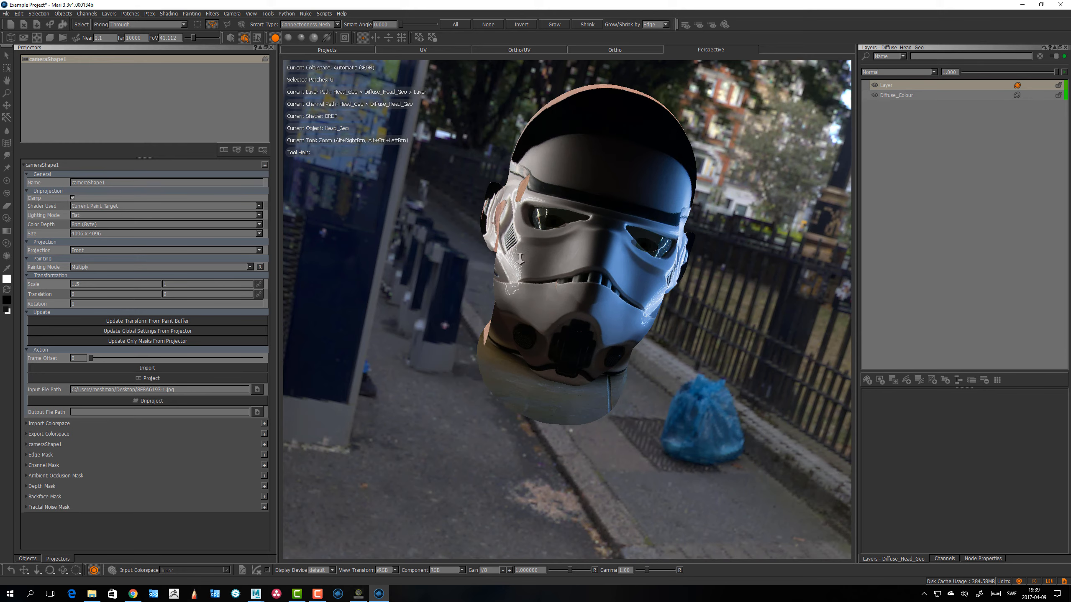
alt+drag(489, 253, 527, 253)
alt+right_drag(485, 253, 507, 256)
alt+drag(507, 257, 584, 281)
alt+right_drag(584, 282, 586, 282)
alt+drag(586, 283, 577, 289)
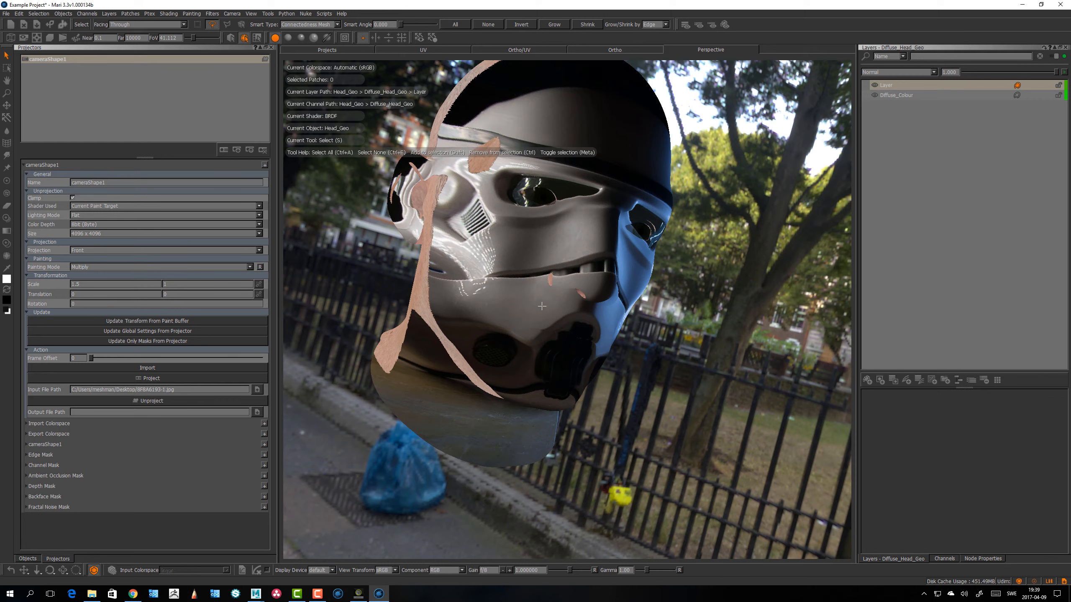
alt+drag(540, 308, 528, 315)
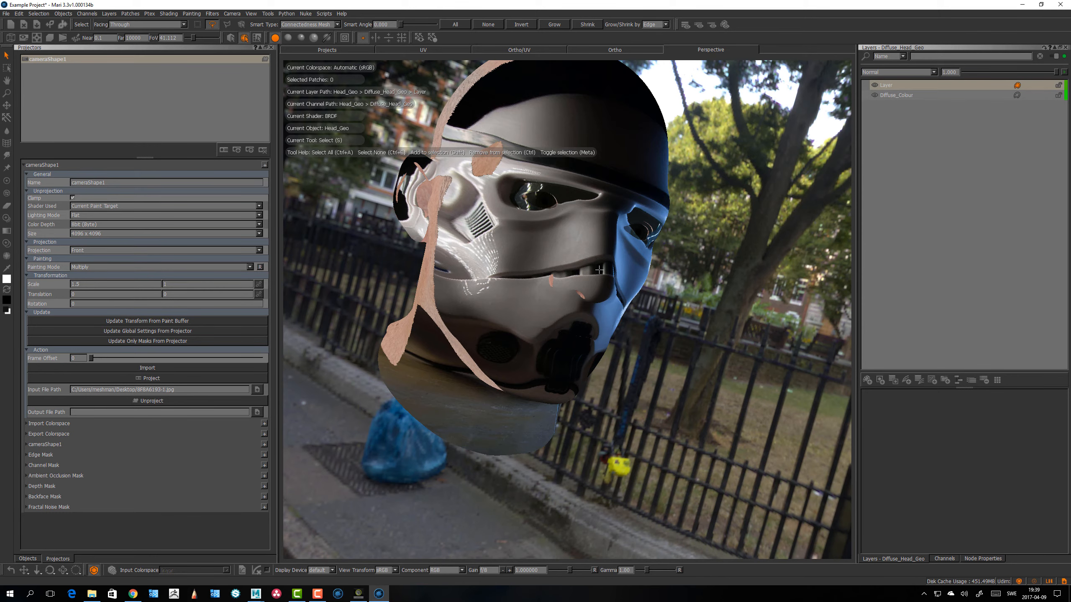
alt+middle_drag(556, 246, 564, 268)
alt+right_drag(564, 269, 561, 236)
alt+drag(561, 237, 528, 306)
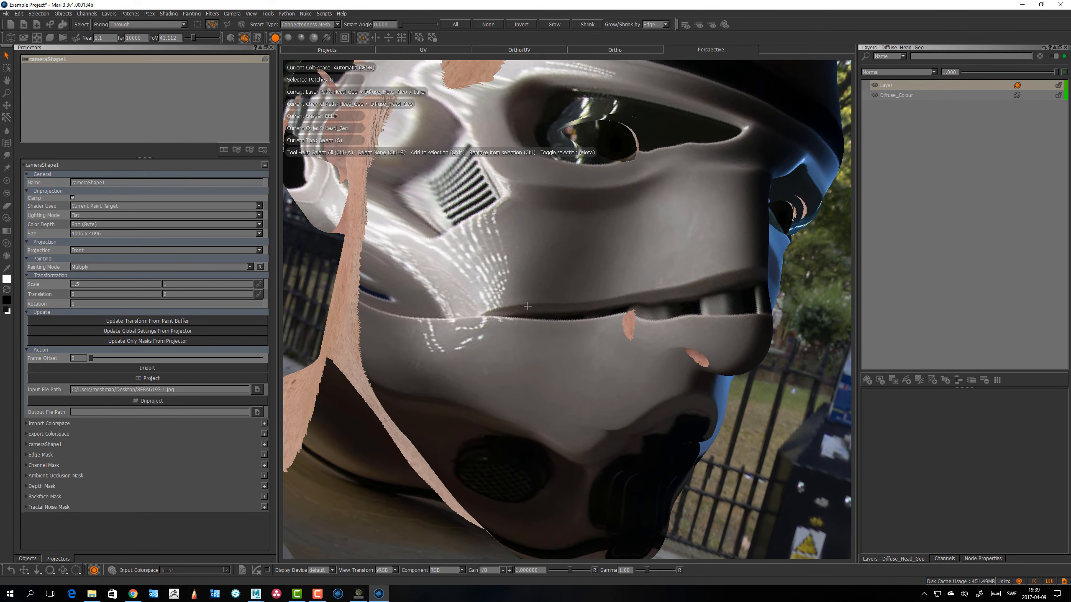
Step: Activate the Paint tool and inspect the helmet projection's coverage on both sides of the head
key(p)
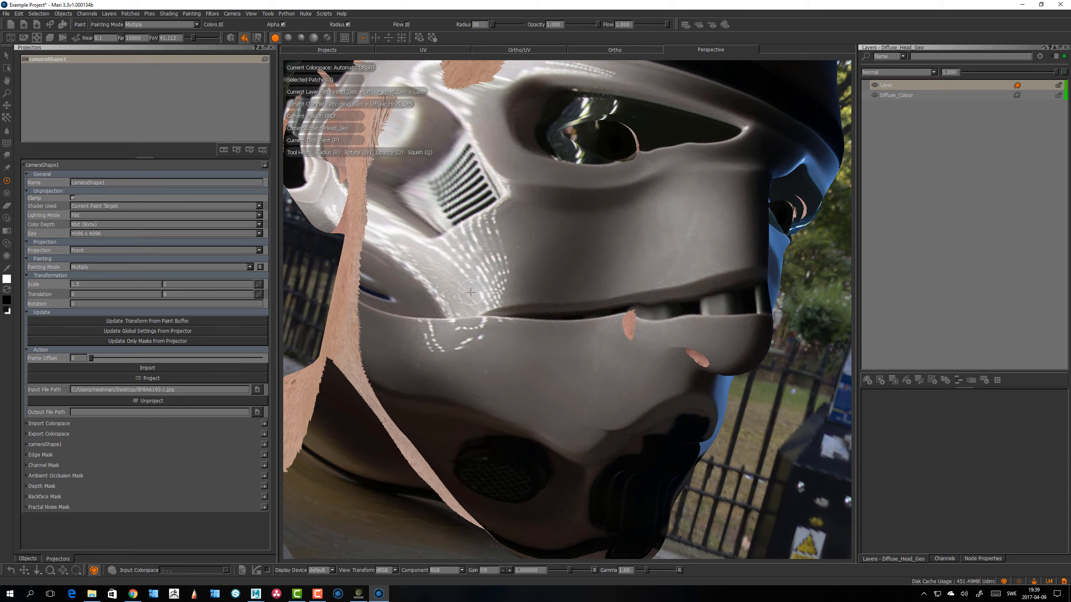
mouse_move(532, 321)
alt+mouse_down()
mouse_move(528, 311)
mouse_move(491, 335)
alt+mouse_up()
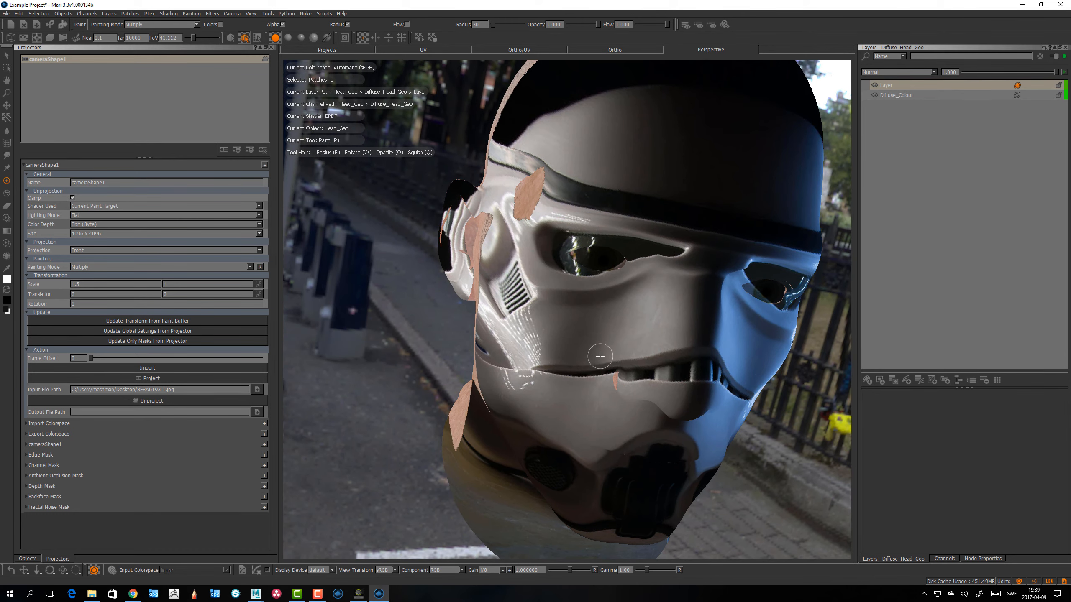
alt+drag(604, 366, 602, 340)
mouse_move(602, 340)
alt+right_down()
mouse_move(598, 323)
mouse_move(582, 344)
alt+right_up()
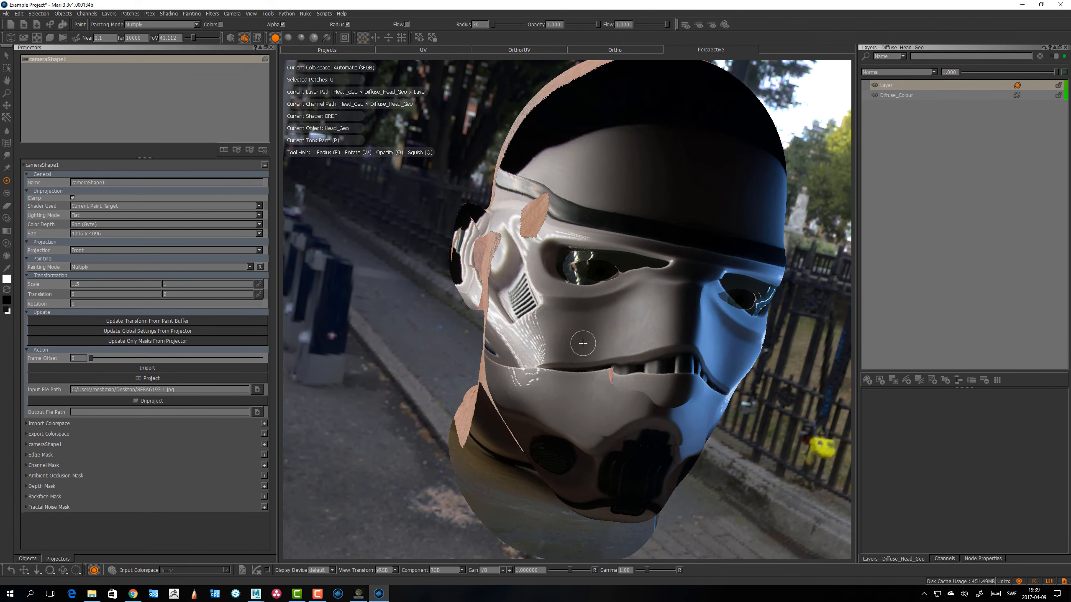
alt+drag(582, 343, 497, 292)
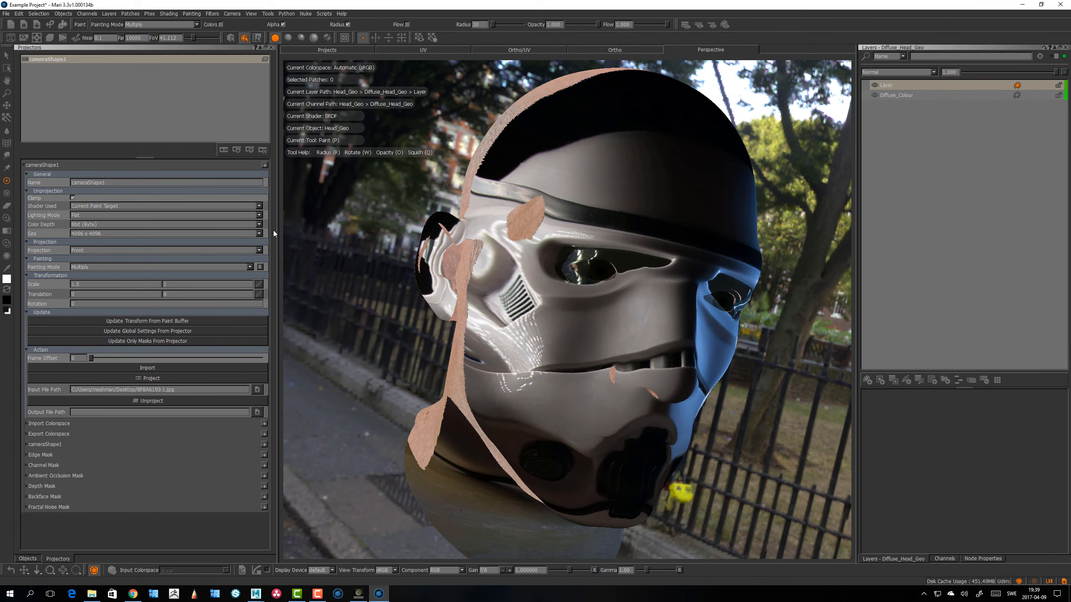
alt+drag(599, 355, 552, 350)
alt+right_drag(552, 350, 577, 354)
alt+drag(578, 355, 471, 320)
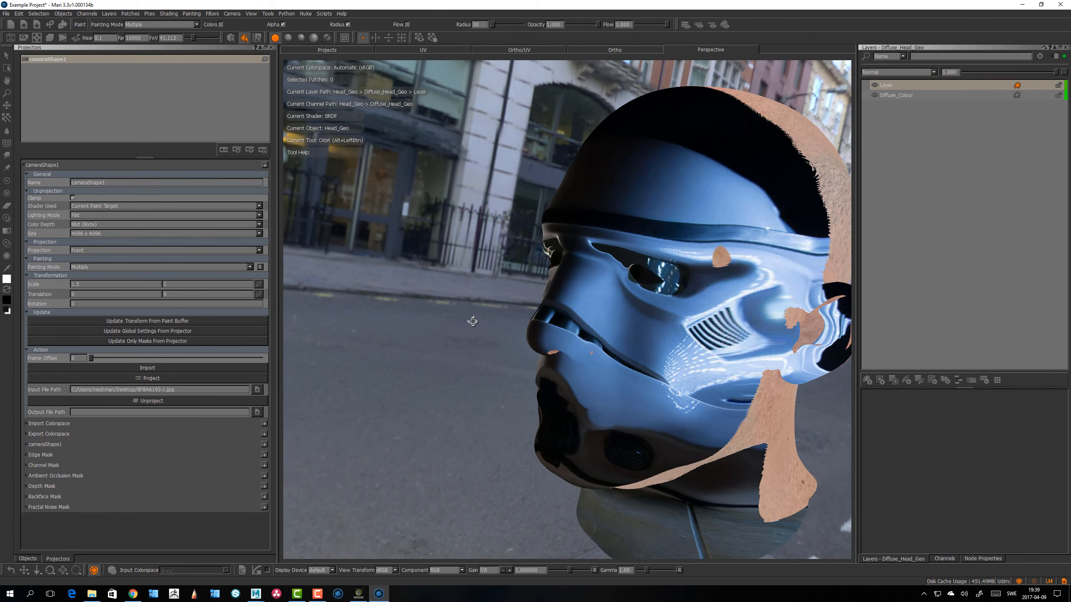
mouse_move(471, 321)
alt+right_down()
mouse_move(509, 261)
mouse_move(536, 314)
alt+right_up()
mouse_move(544, 319)
alt+mouse_down()
mouse_move(491, 307)
mouse_move(591, 311)
alt+mouse_up()
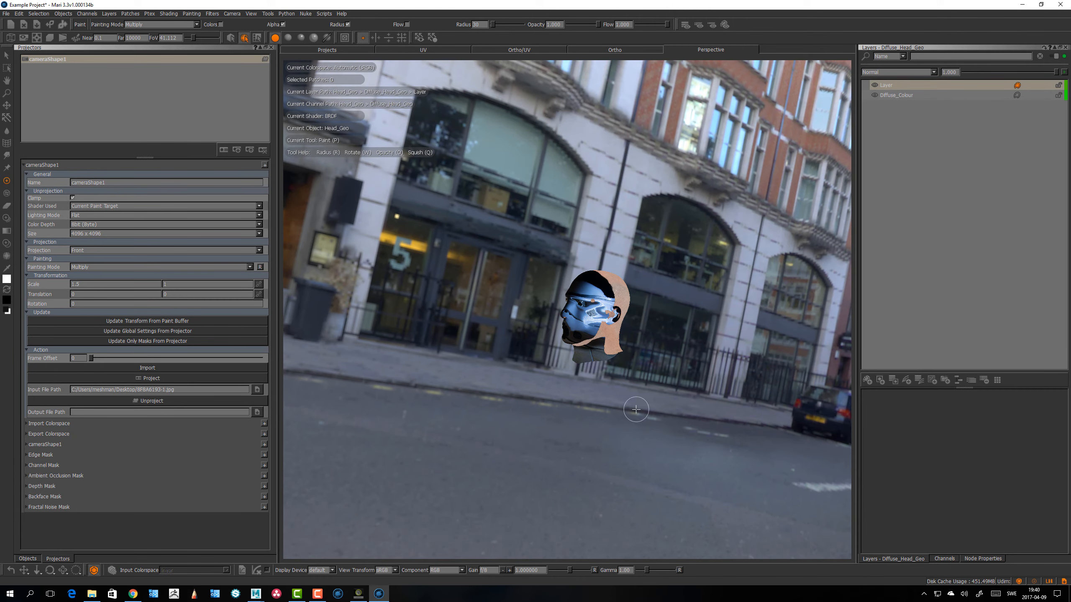
alt+drag(583, 336, 582, 338)
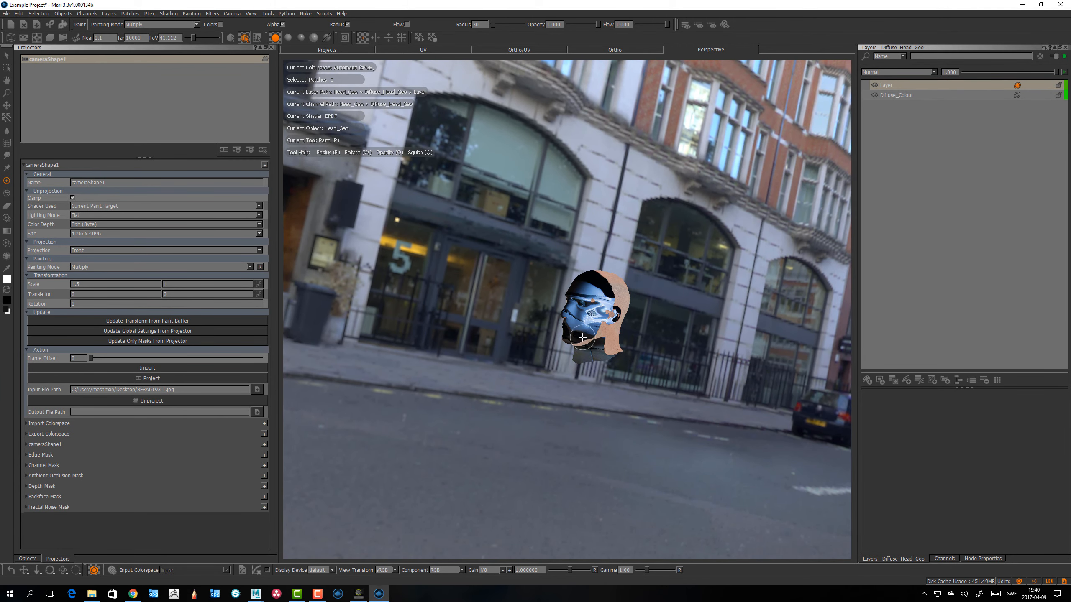
mouse_move(738, 332)
alt+mouse_down()
mouse_move(677, 351)
mouse_move(629, 334)
mouse_move(575, 353)
mouse_move(571, 328)
mouse_move(599, 312)
alt+mouse_up()
alt+middle_drag(565, 306, 576, 358)
mouse_move(576, 358)
alt+mouse_down()
mouse_move(550, 356)
mouse_move(524, 326)
mouse_move(529, 340)
mouse_move(563, 320)
mouse_move(539, 363)
mouse_move(466, 359)
mouse_move(531, 354)
mouse_move(534, 364)
alt+mouse_up()
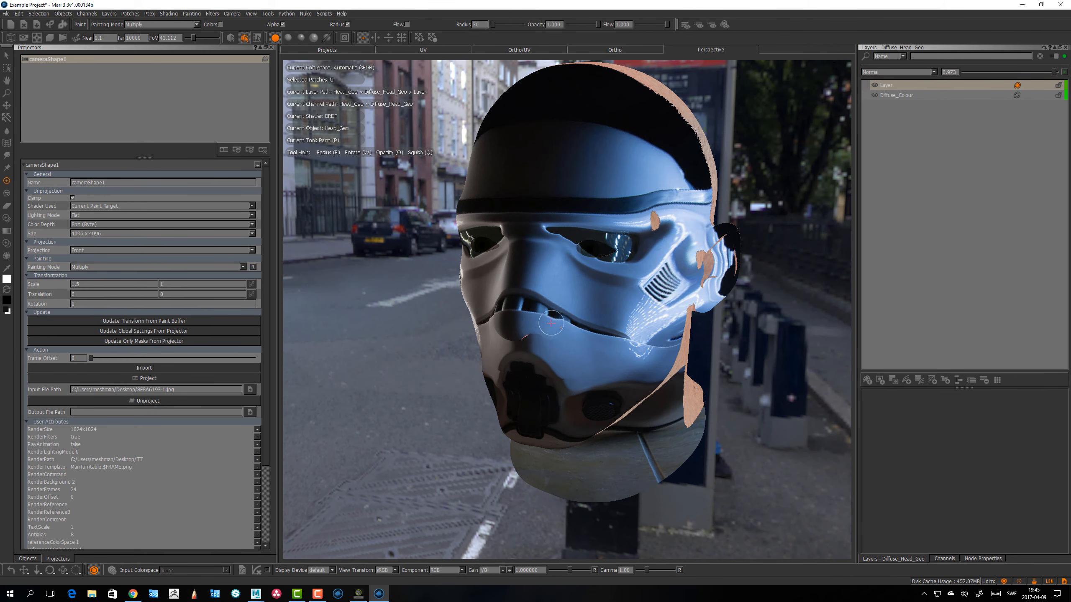
Step: Create a new projector from a three-quarter perspective view of the head and make it current
mouse_move(452, 359)
alt+mouse_down()
mouse_move(485, 375)
mouse_move(471, 372)
alt+mouse_up()
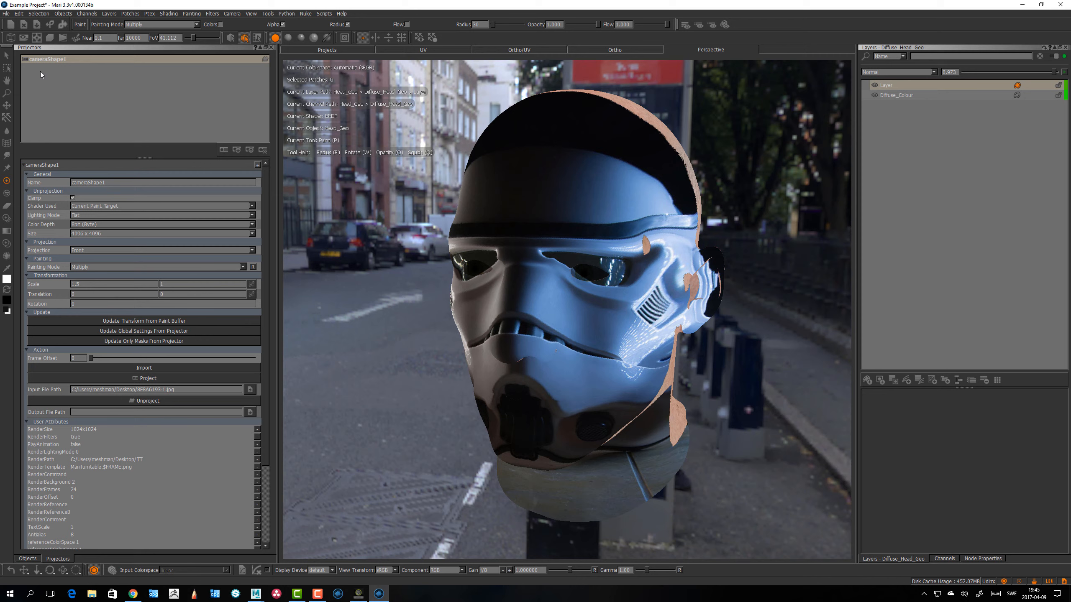
alt+drag(700, 363, 691, 363)
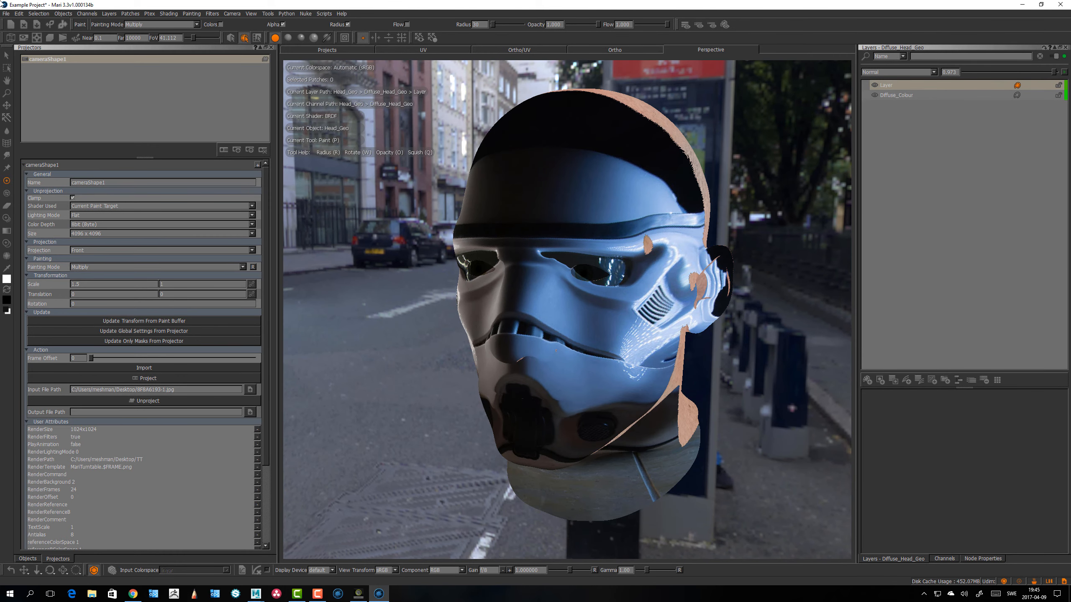
right_click(46, 70)
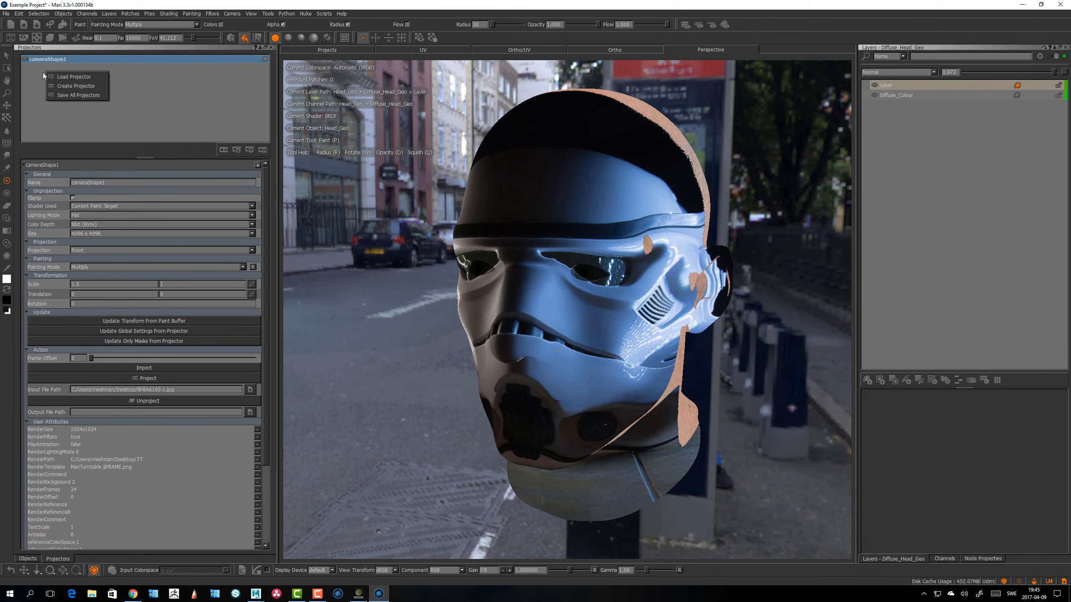
click(74, 85)
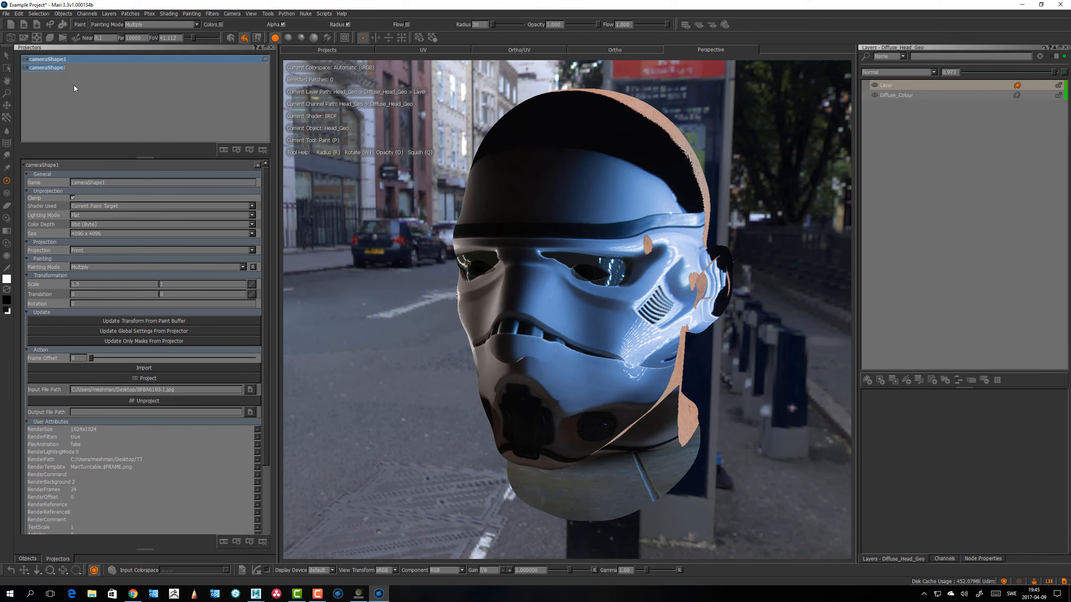
double_click(50, 69)
key(Return)
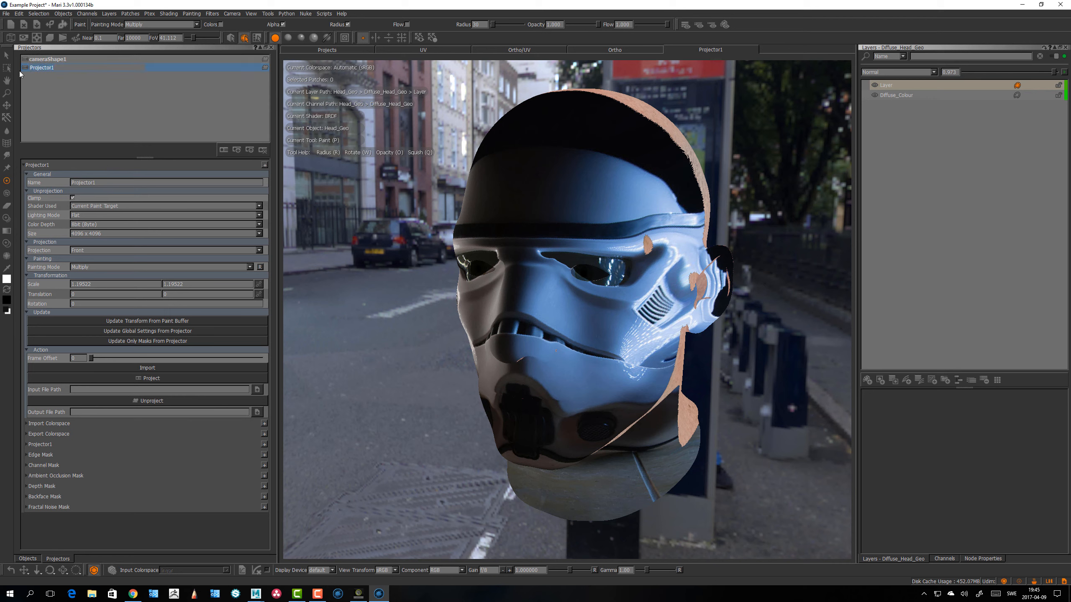
Step: Rename the new projector as TTcamera
text(TTcamera)
key(Return)
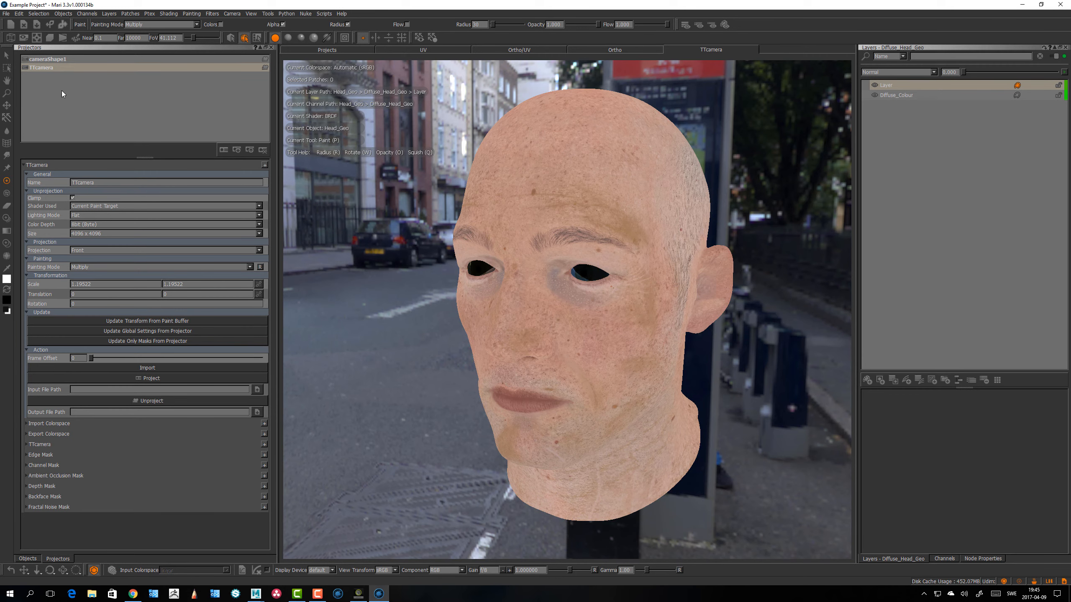
right_click(46, 66)
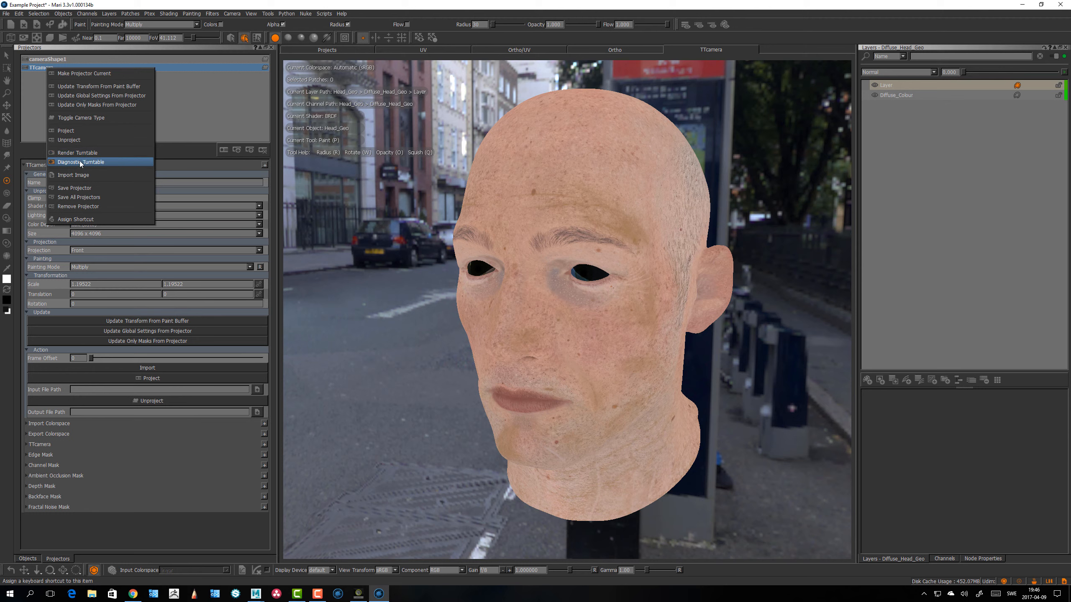
click(93, 154)
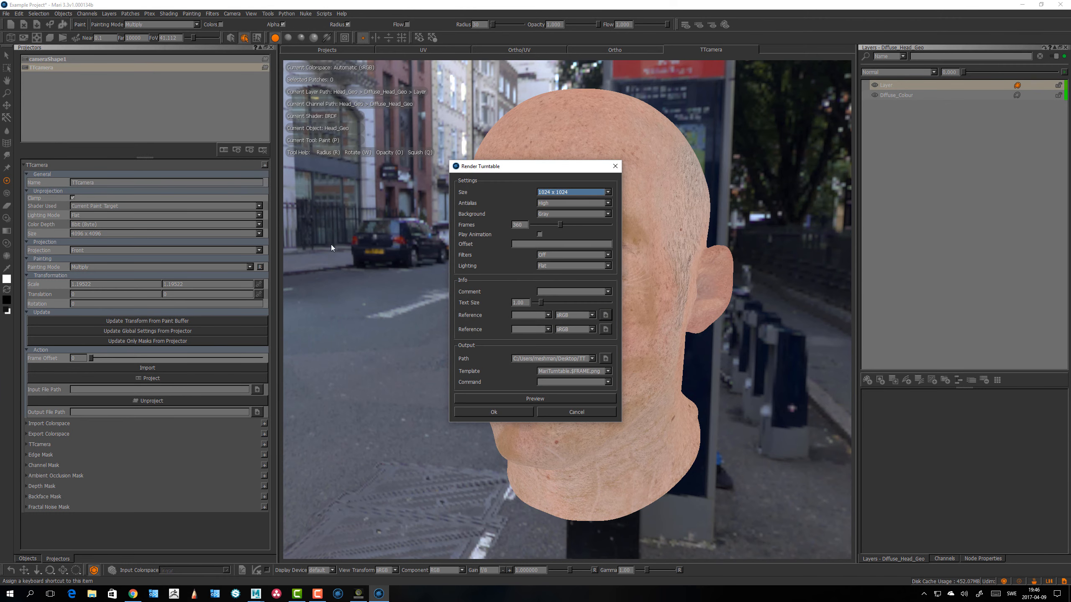
drag(538, 171, 340, 172)
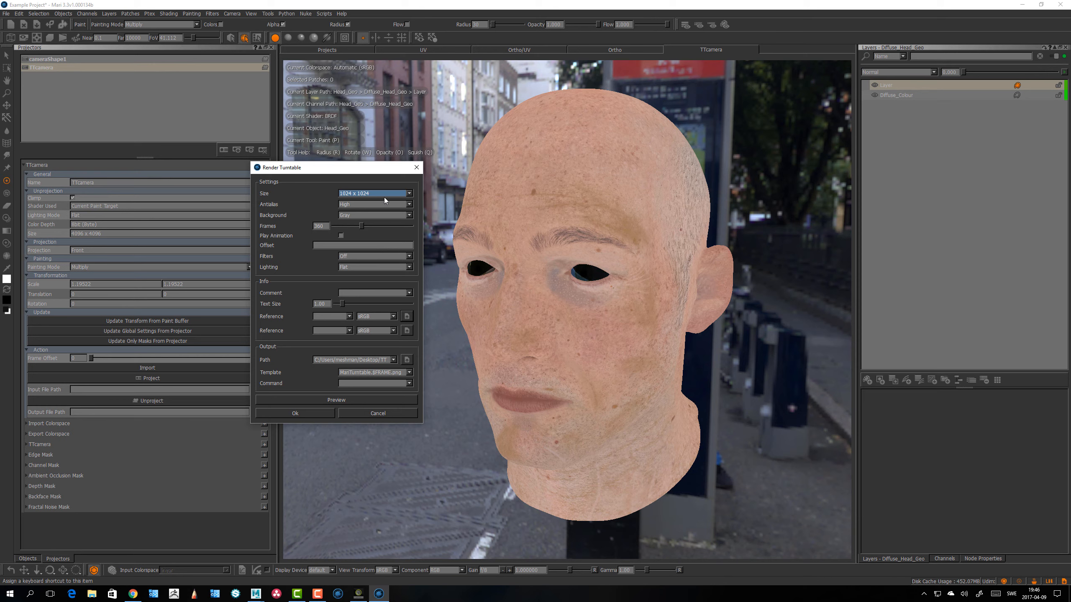
click(356, 204)
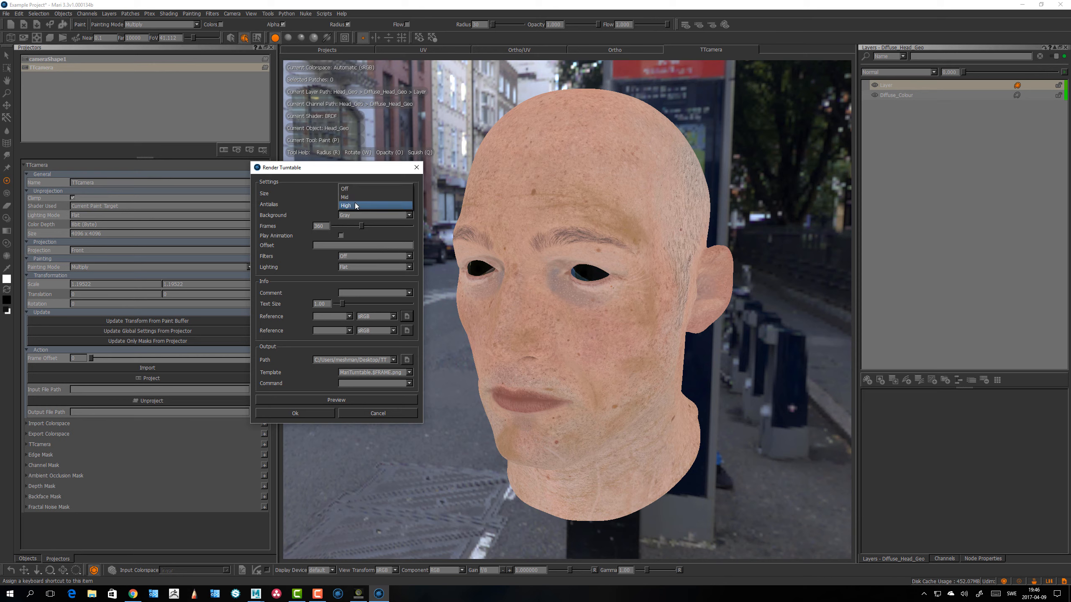
click(355, 205)
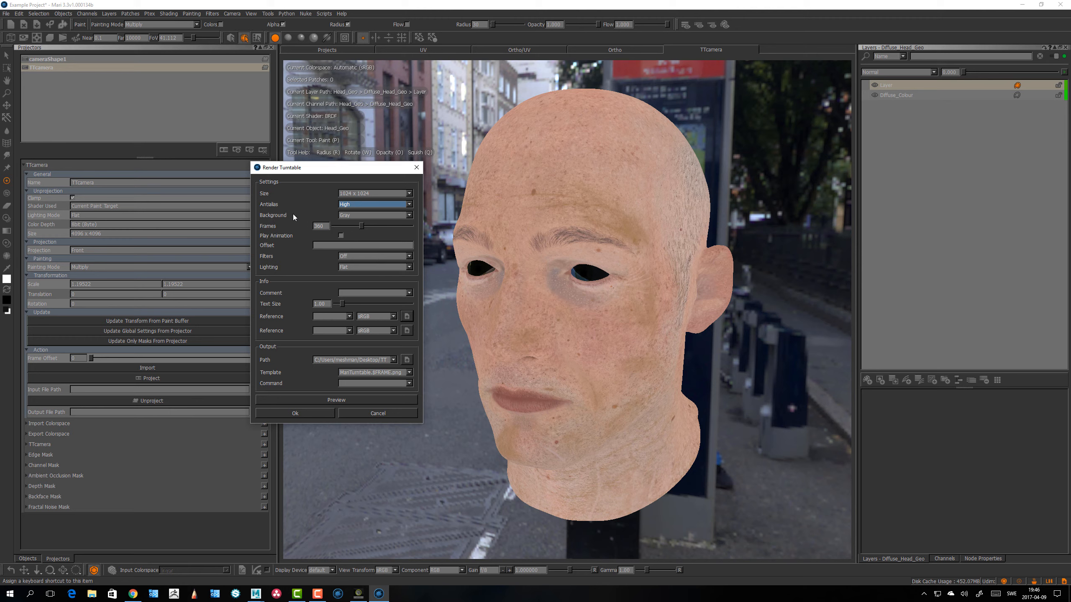
click(354, 215)
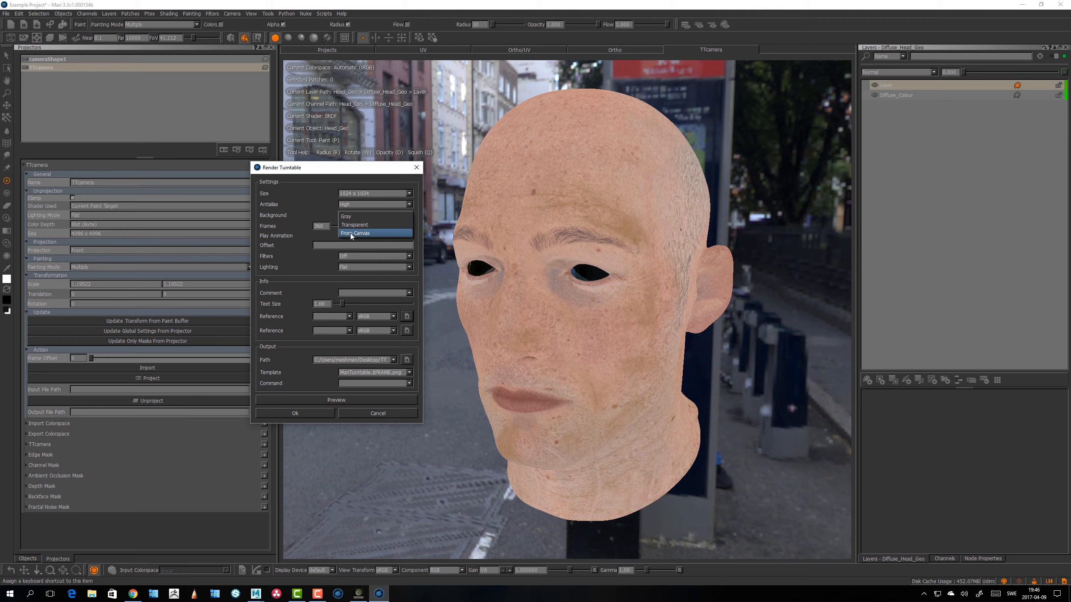
click(349, 233)
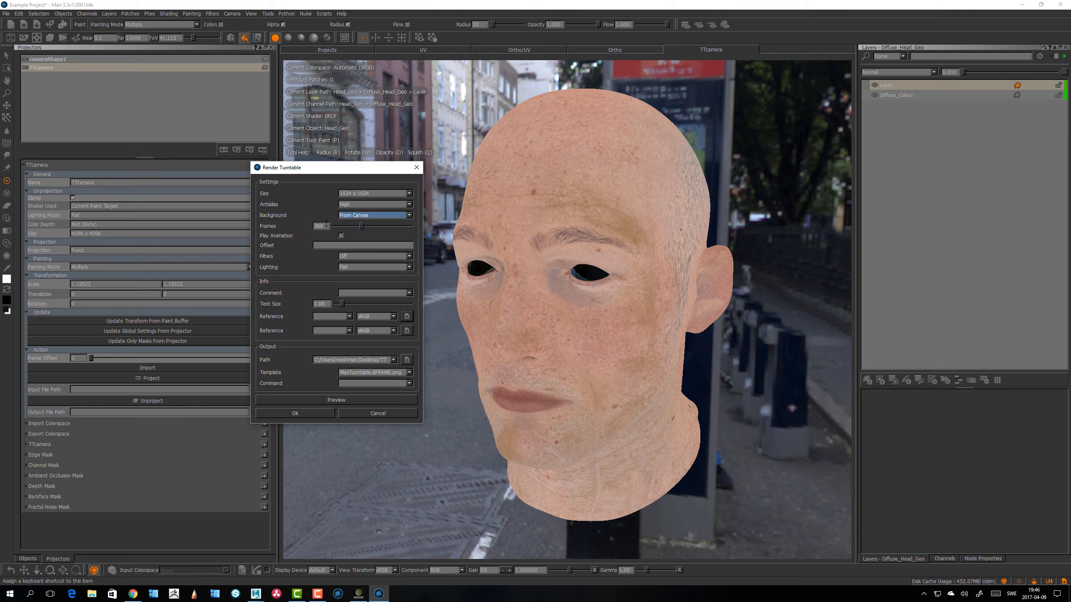
drag(327, 225, 251, 240)
text(12)
click(374, 256)
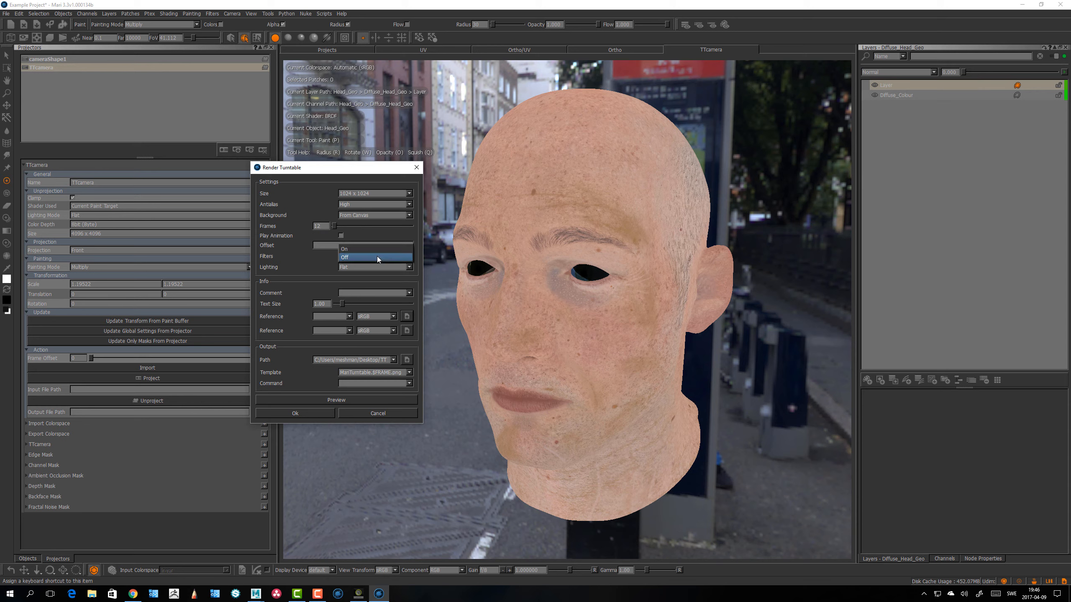
click(350, 250)
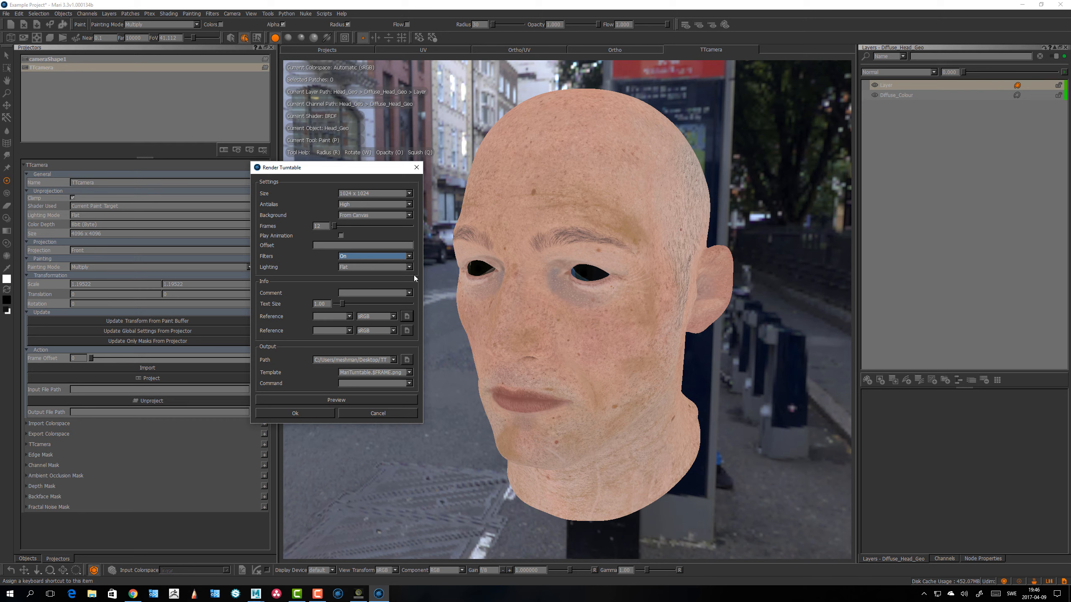
click(345, 266)
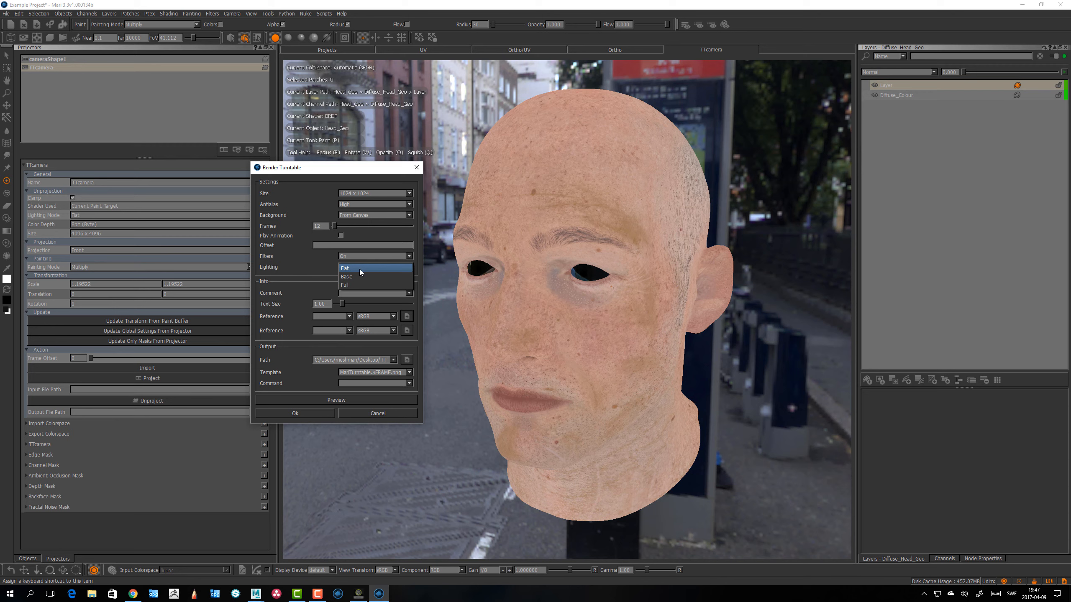
click(355, 268)
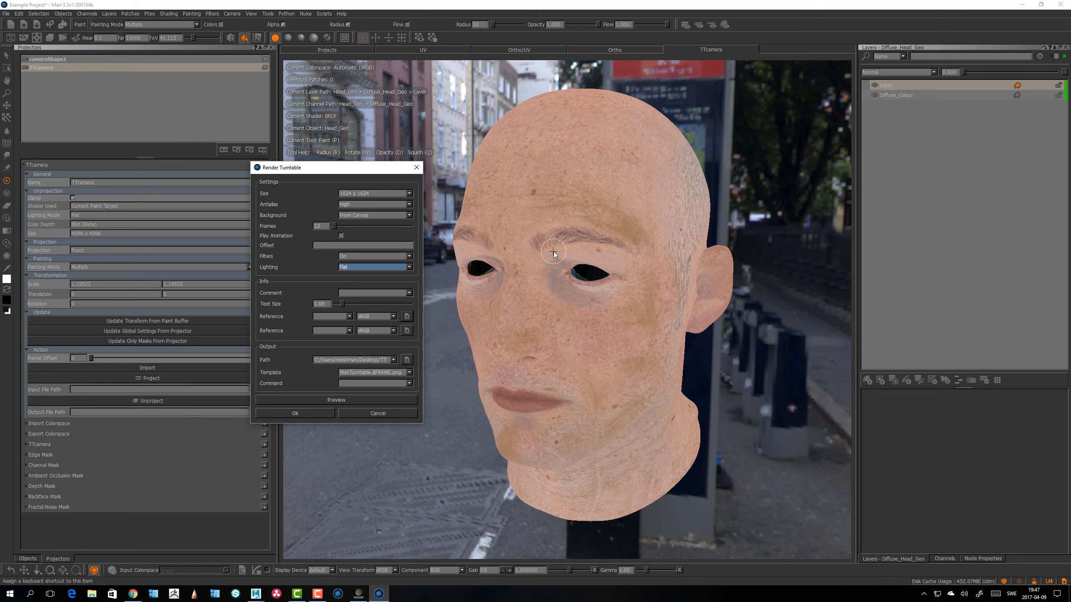
click(374, 413)
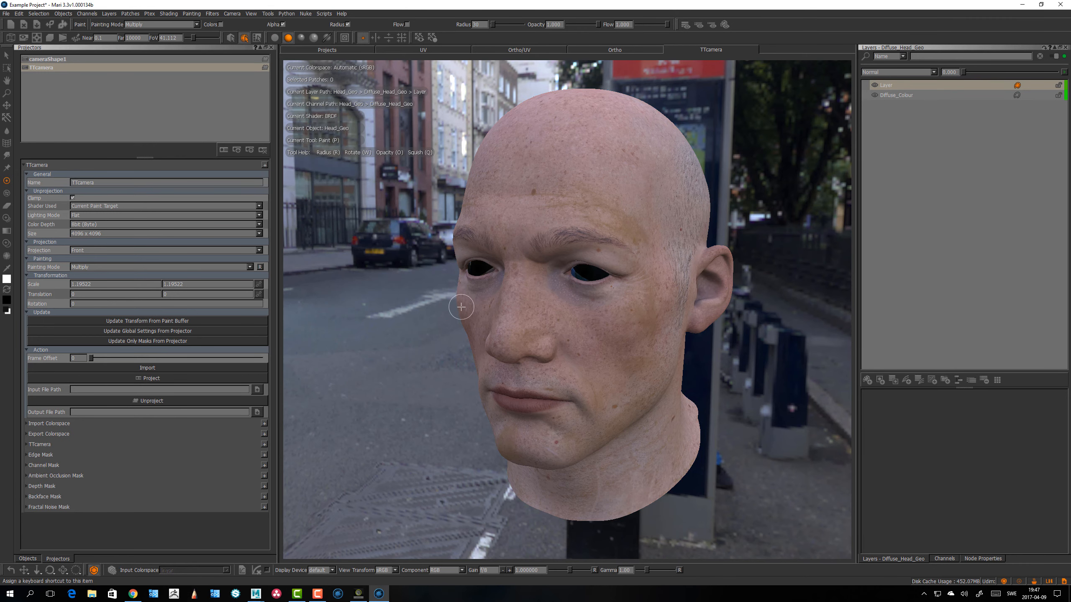
Step: Compare the head under flat, basic and full lighting, finishing with flat lighting
key(F1)
key(F2)
key(F3)
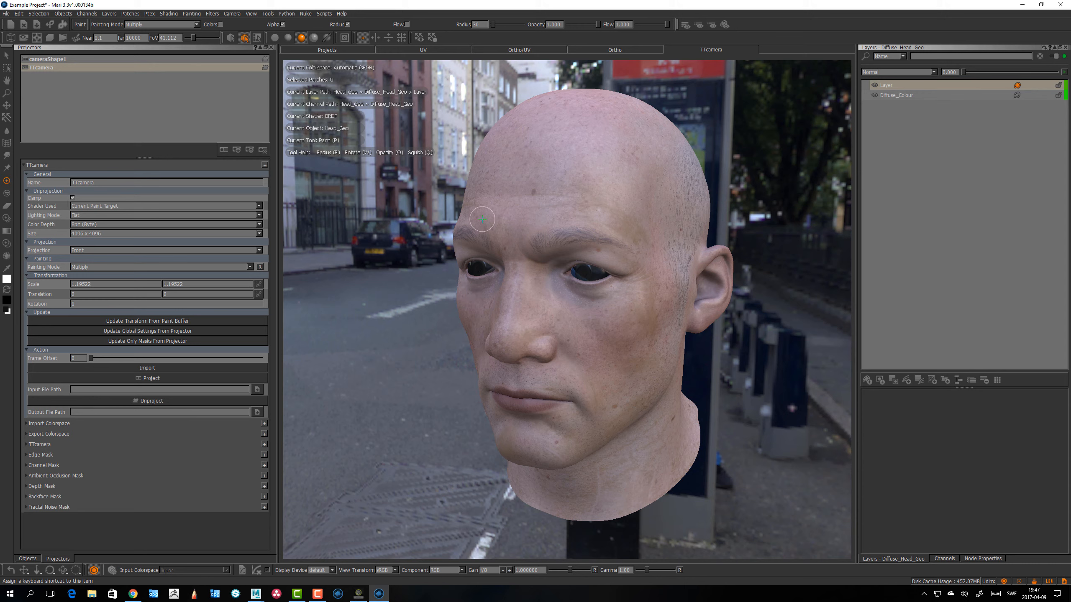
key(F1)
key(F2)
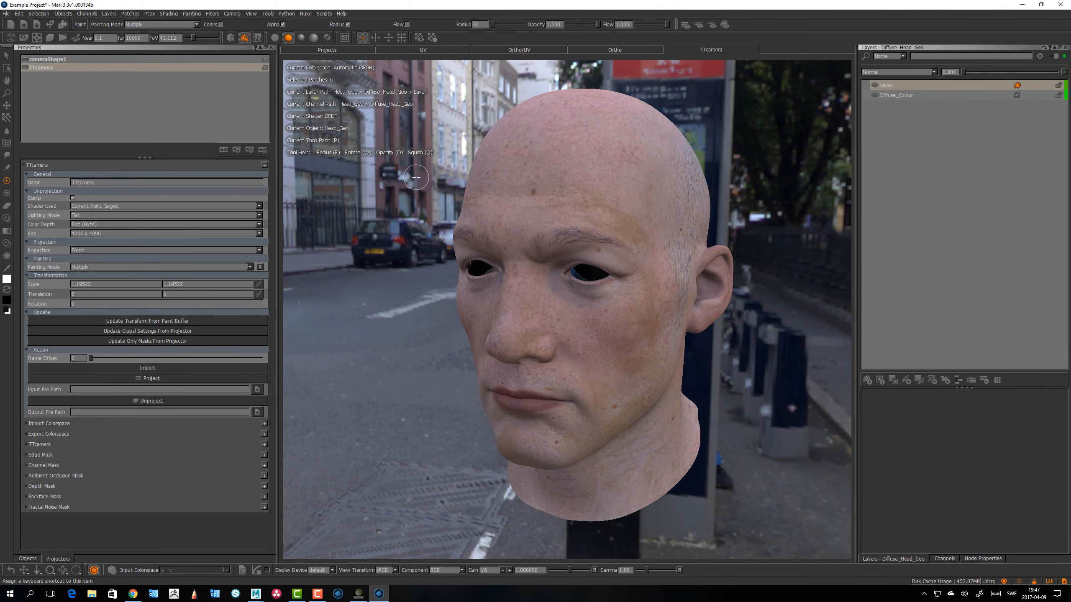
key(F3)
key(F1)
Step: Set up a turntable render for TTcamera with 12 frames, the From Canvas background and filters on
right_click(26, 67)
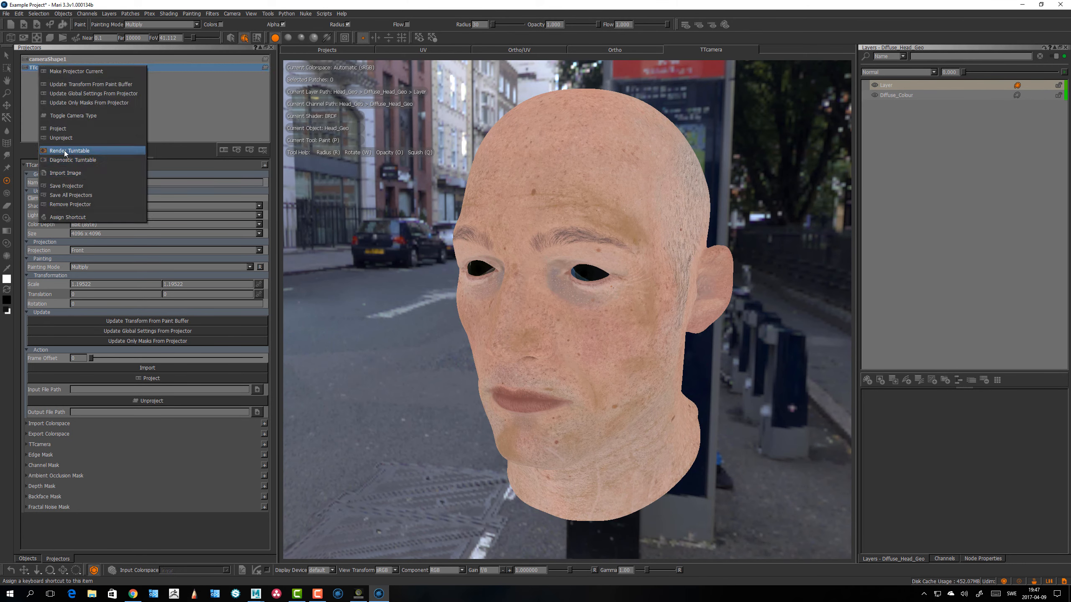
click(64, 150)
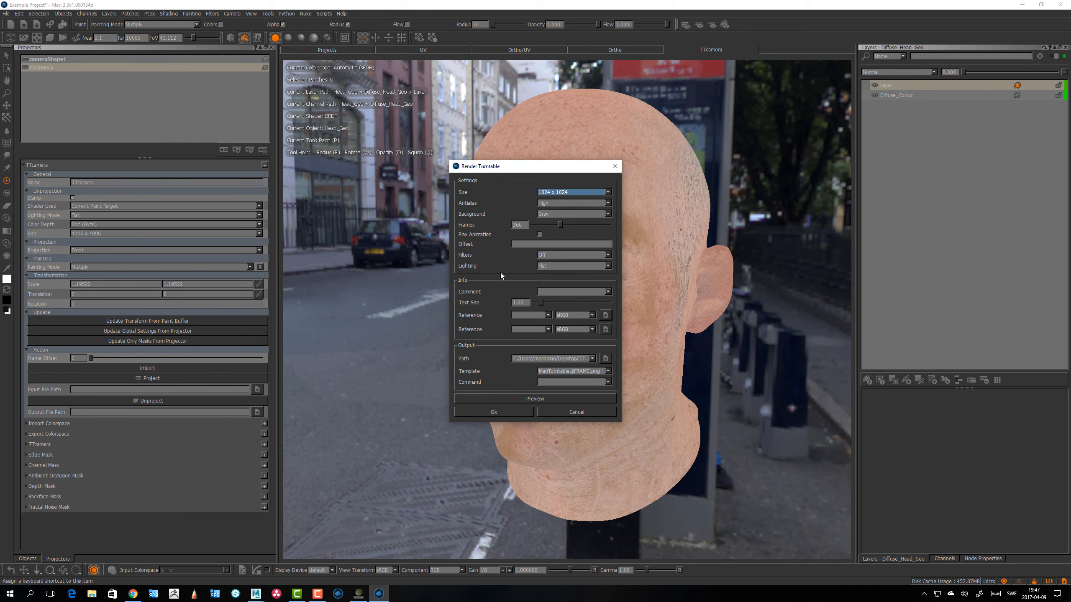
drag(527, 224, 449, 222)
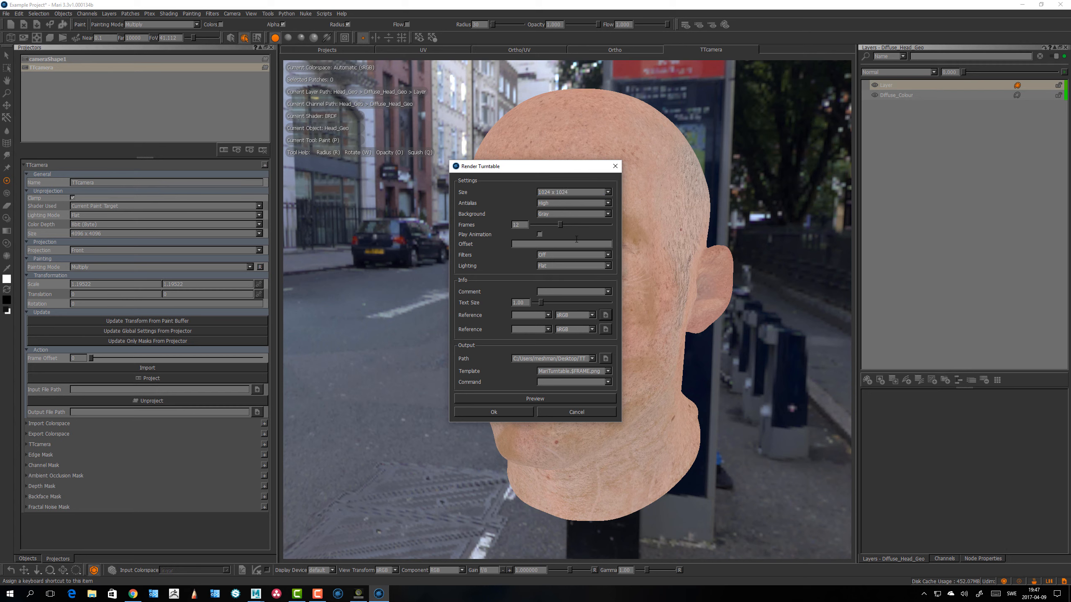
click(565, 213)
click(559, 232)
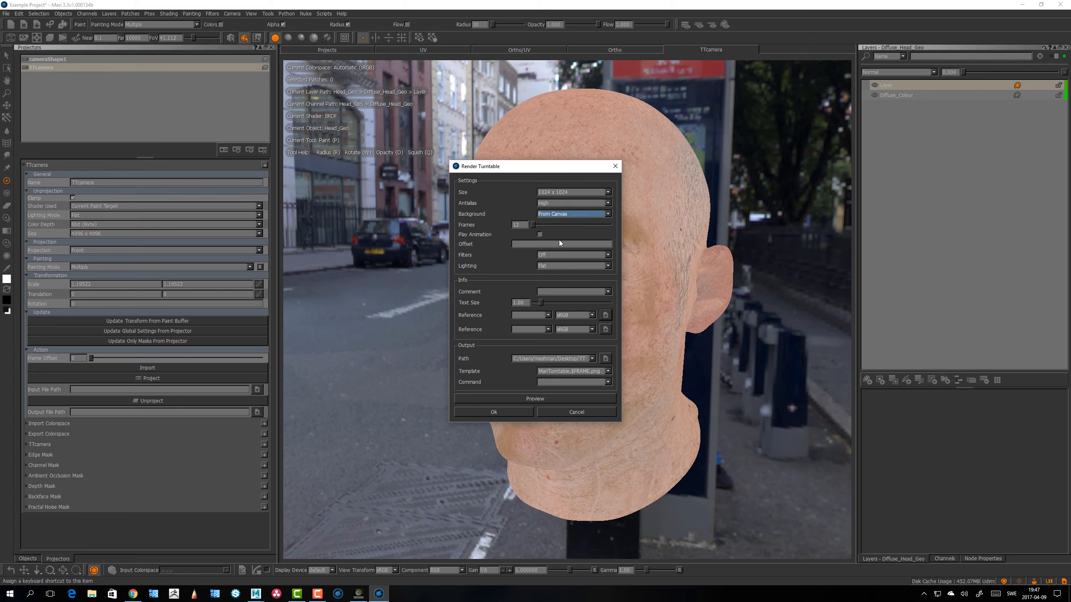
click(556, 257)
click(552, 249)
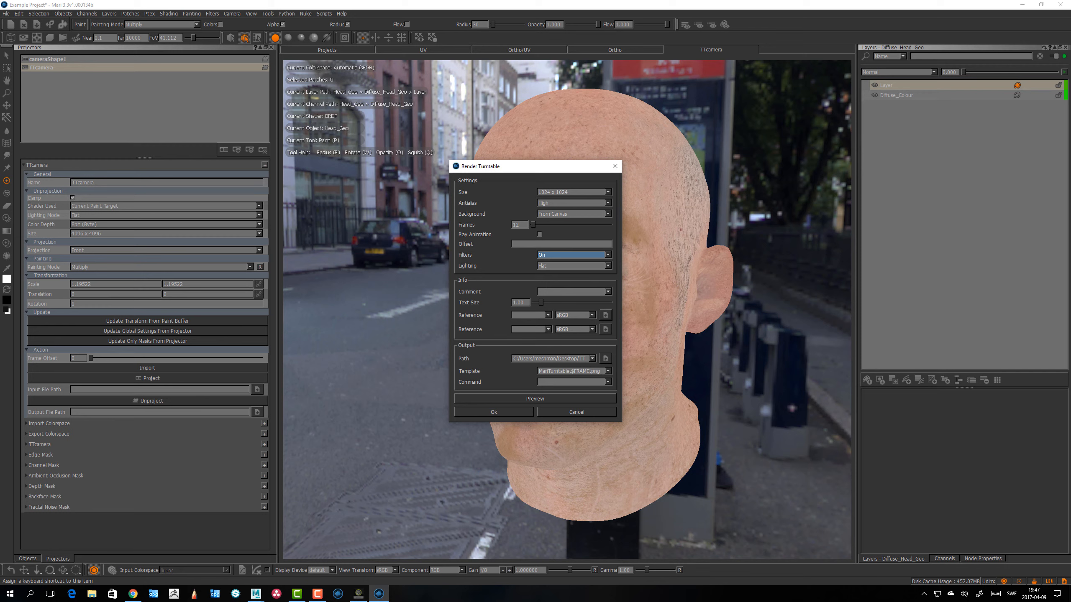
Step: Create a TT2 folder on the desktop as the output path and render the turntable there
click(605, 359)
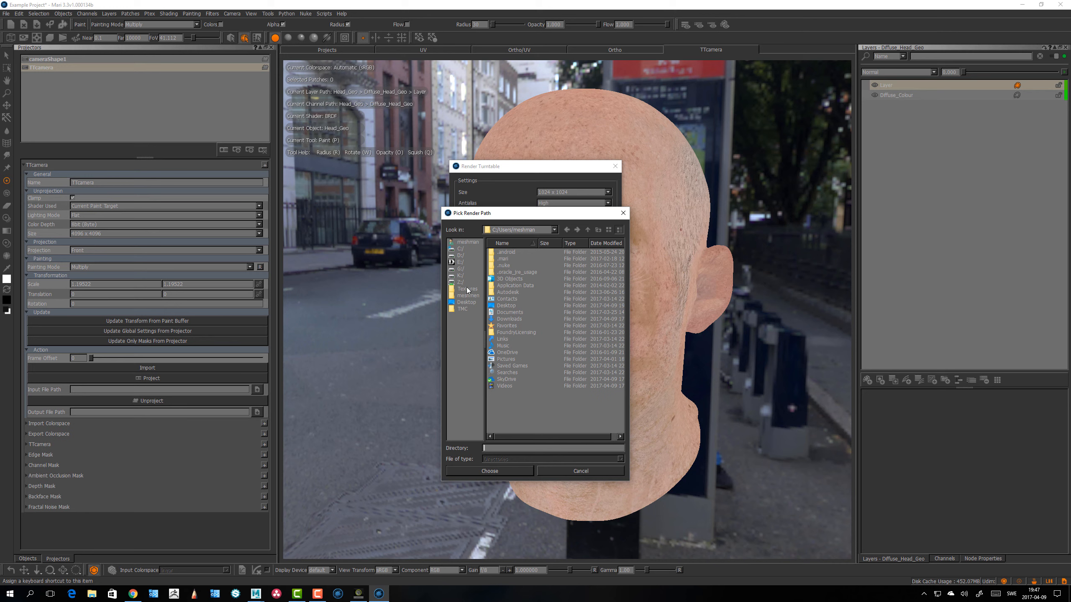
click(466, 243)
double_click(506, 306)
right_click(510, 326)
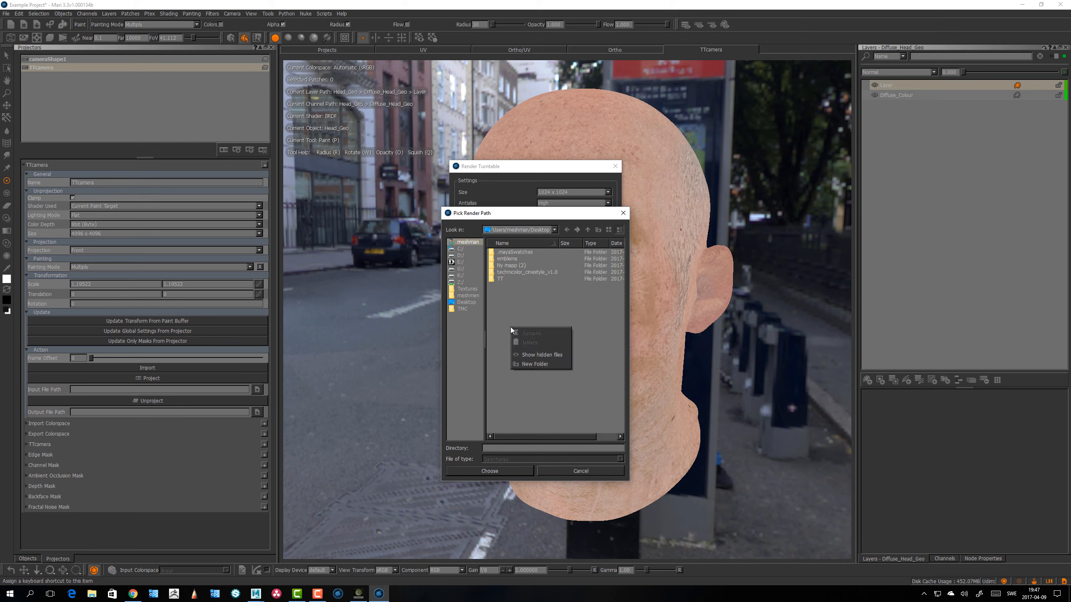
click(532, 365)
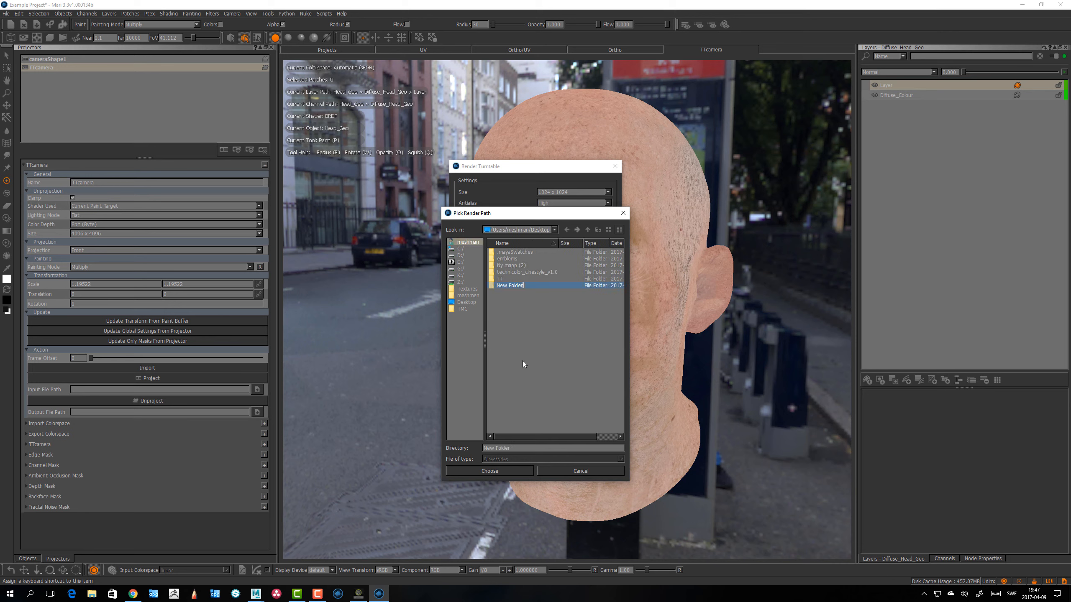
text(TT2)
double_click(502, 286)
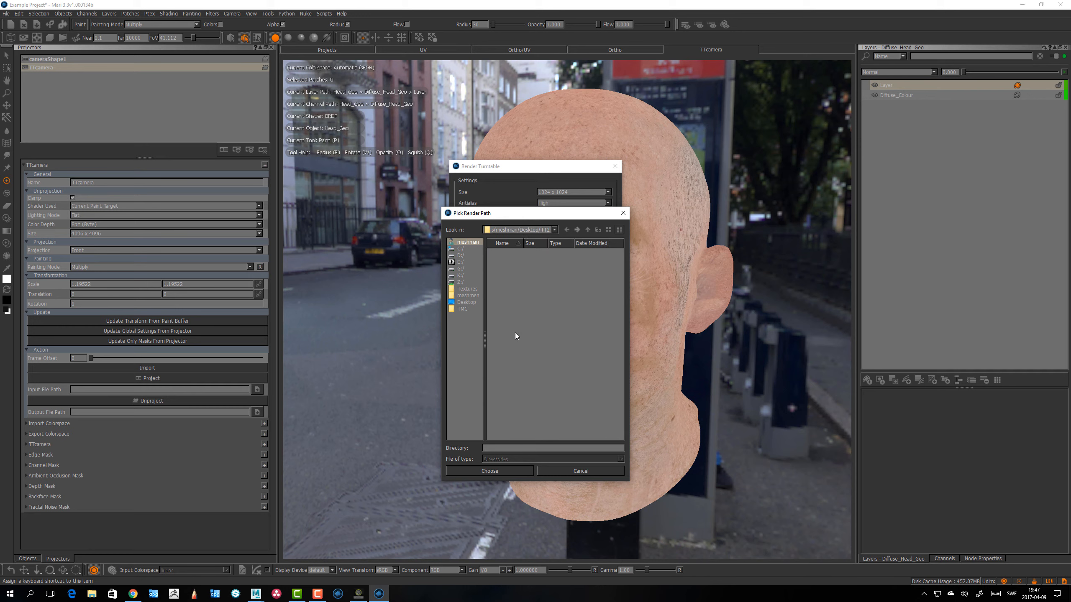
click(490, 470)
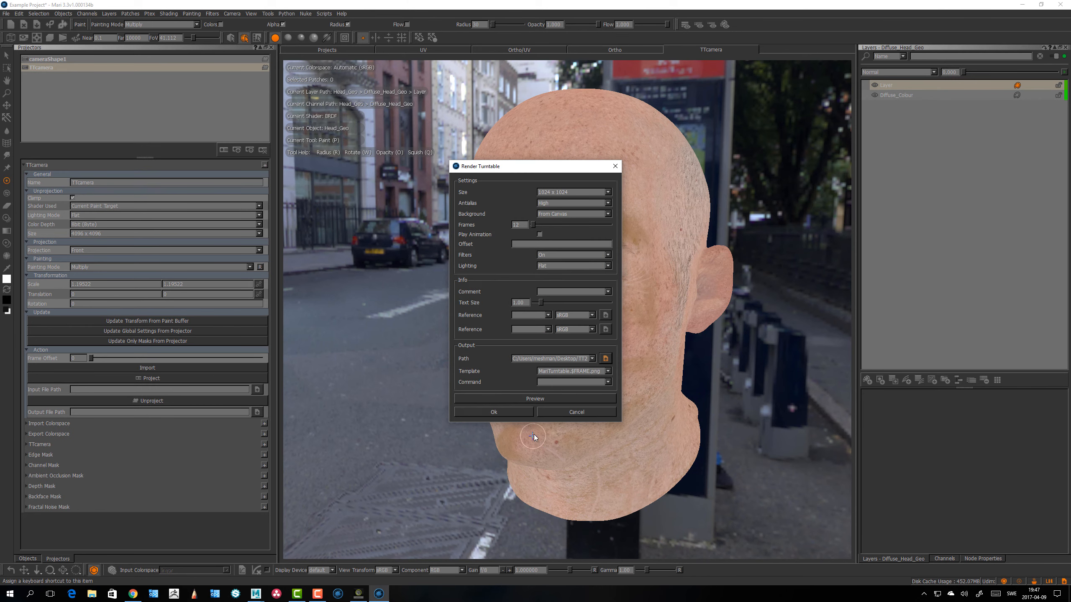
click(494, 412)
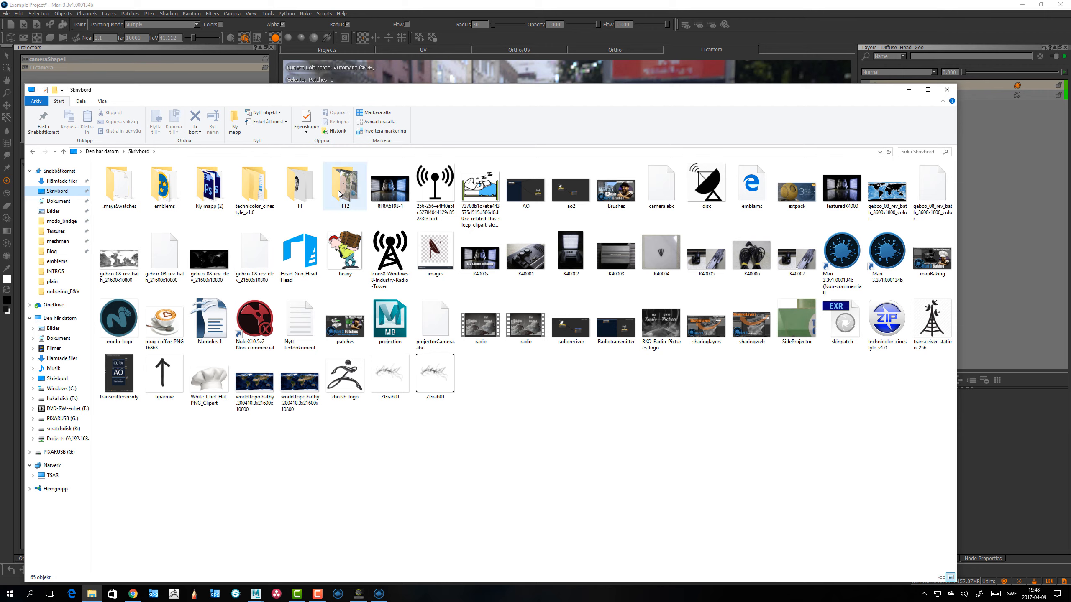
Step: Open the first frame, MariTurntable.0001, from the desktop's TT2 folder in Photos and arrange the file and image windows over Mari
double_click(338, 190)
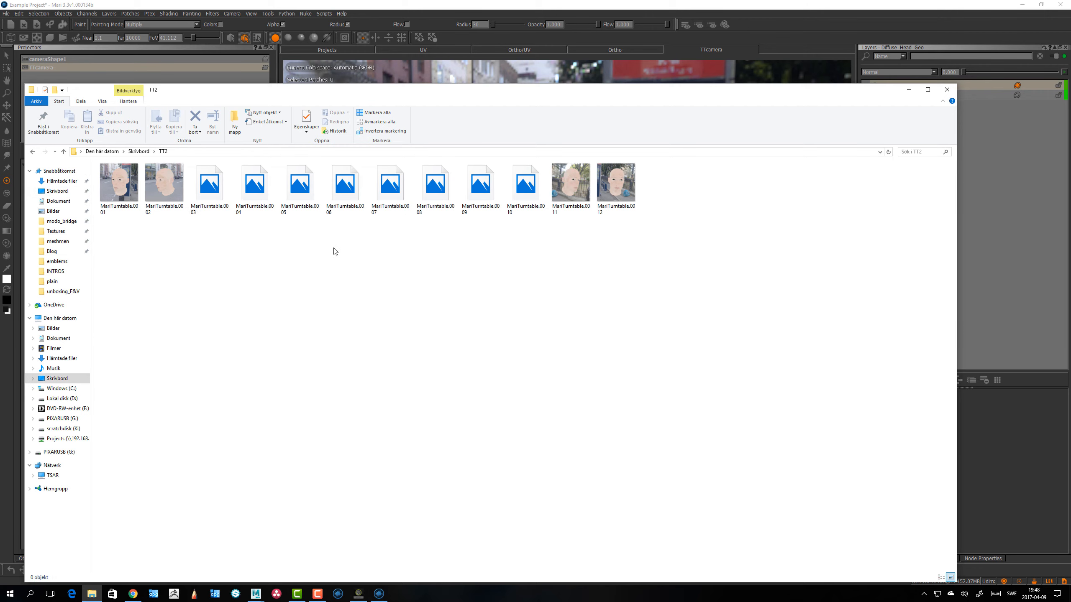
double_click(118, 180)
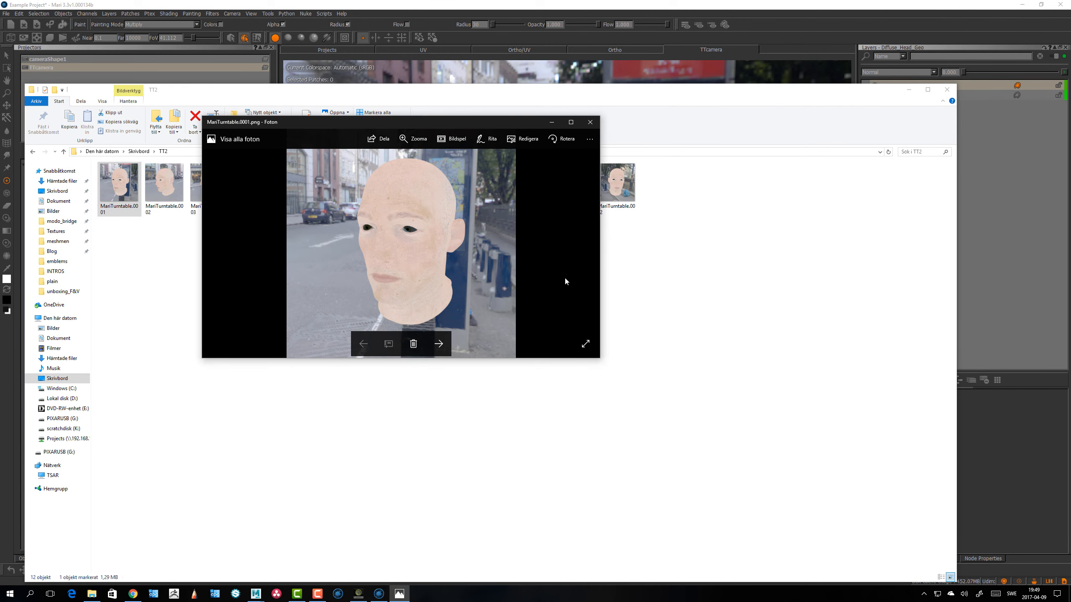
drag(581, 93, 665, 472)
drag(514, 122, 377, 178)
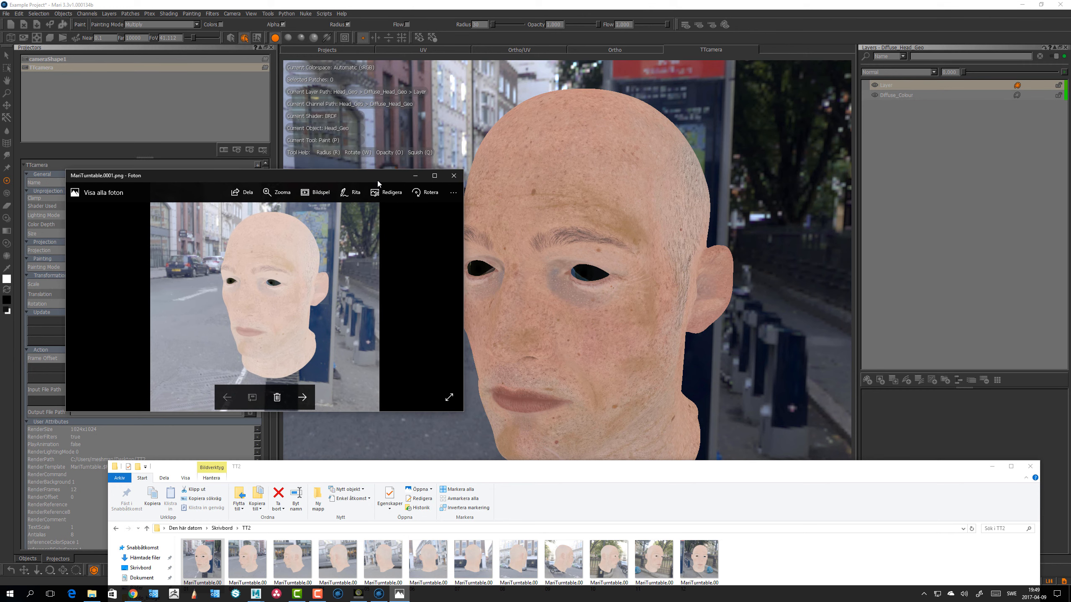
Step: Step forwards and backwards through the rendered MariTurntable frames to examine the rotation of the head and its background
key(Right)
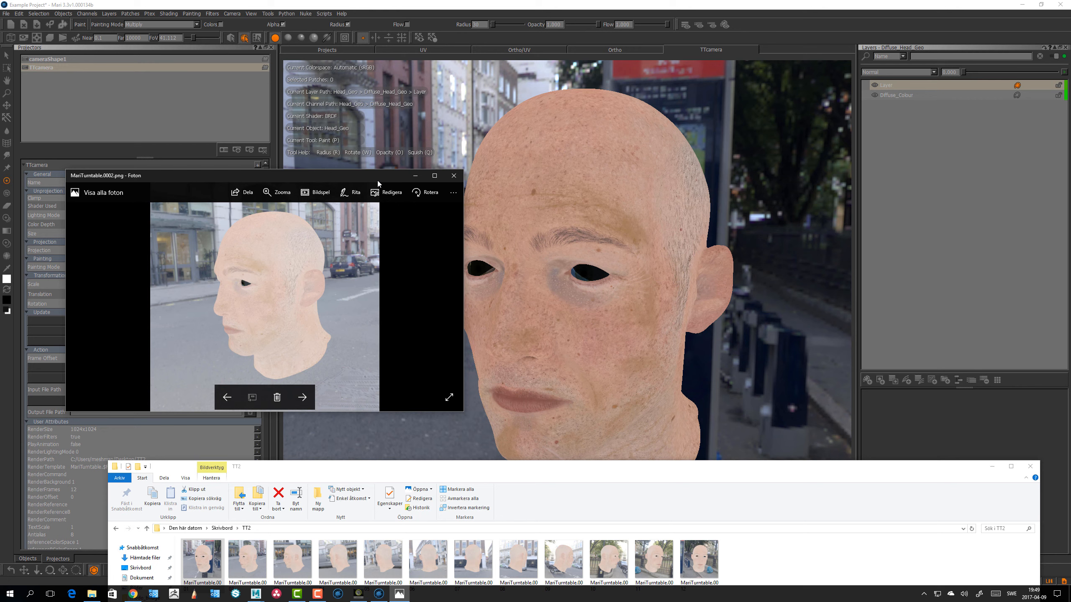
key(Right)
key(Right)
key(Right)
key(Right)
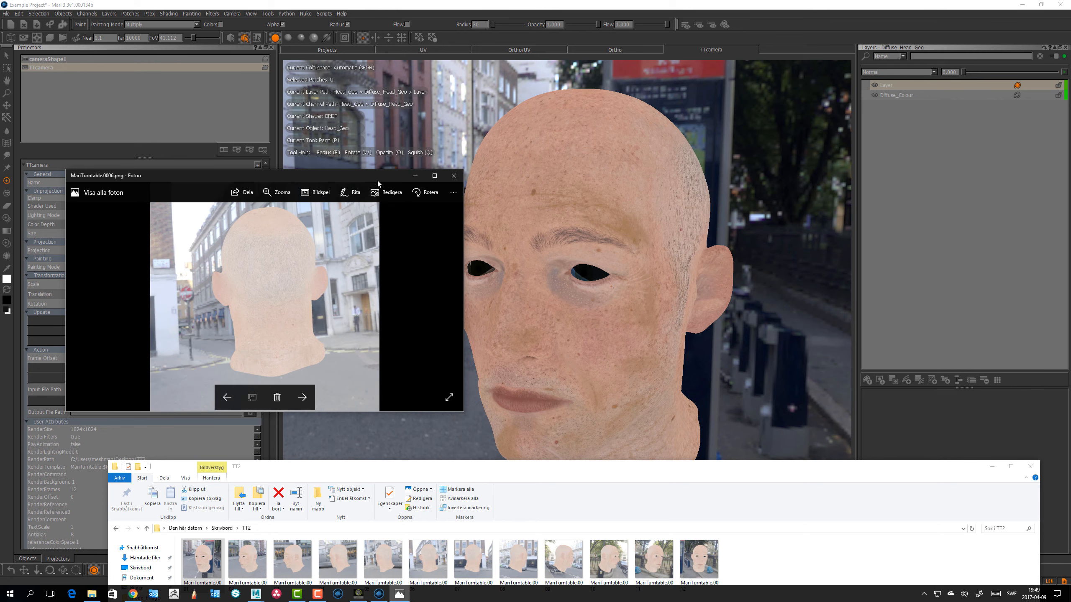
key(Right)
key(Right)
key(Right)
key(Right)
key(Right)
key(Right)
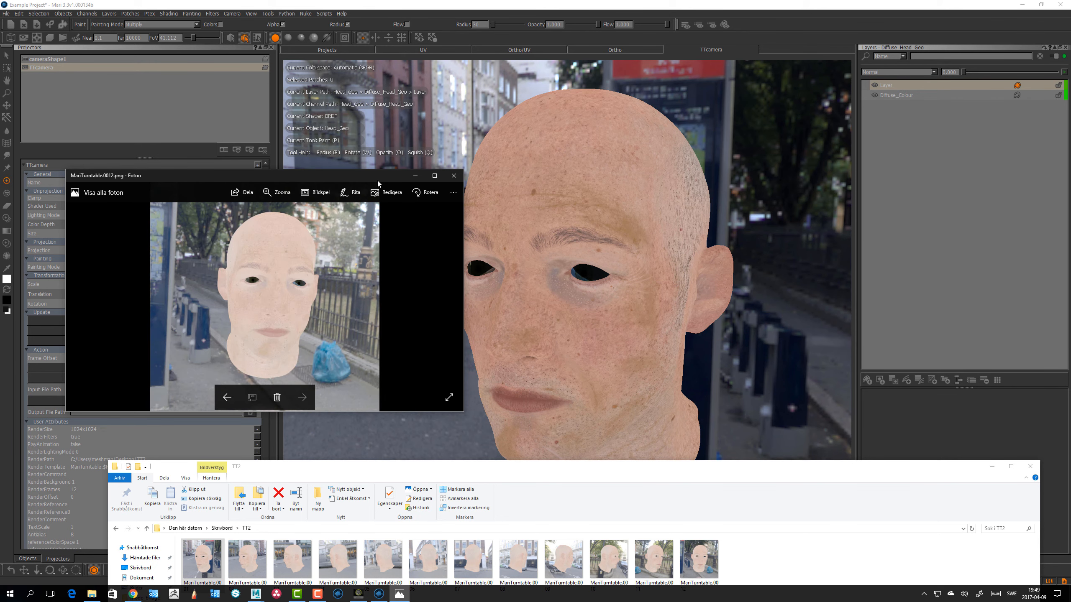
key(Left)
key(Left)
key(Left)
key(Left)
key(Left)
key(Left)
key(Left)
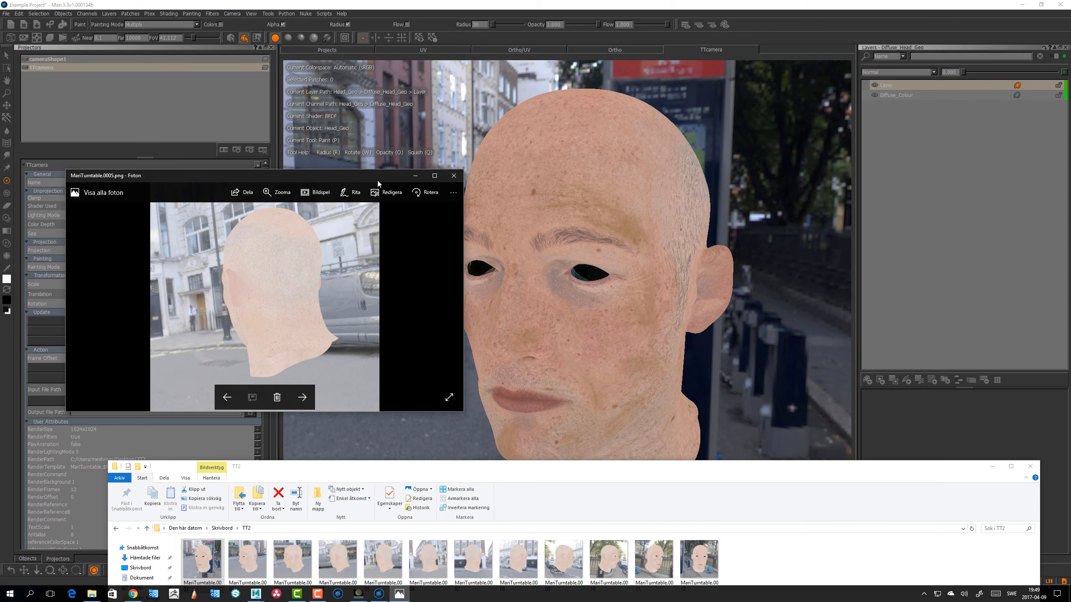
key(Left)
key(Left)
key(Left)
key(Left)
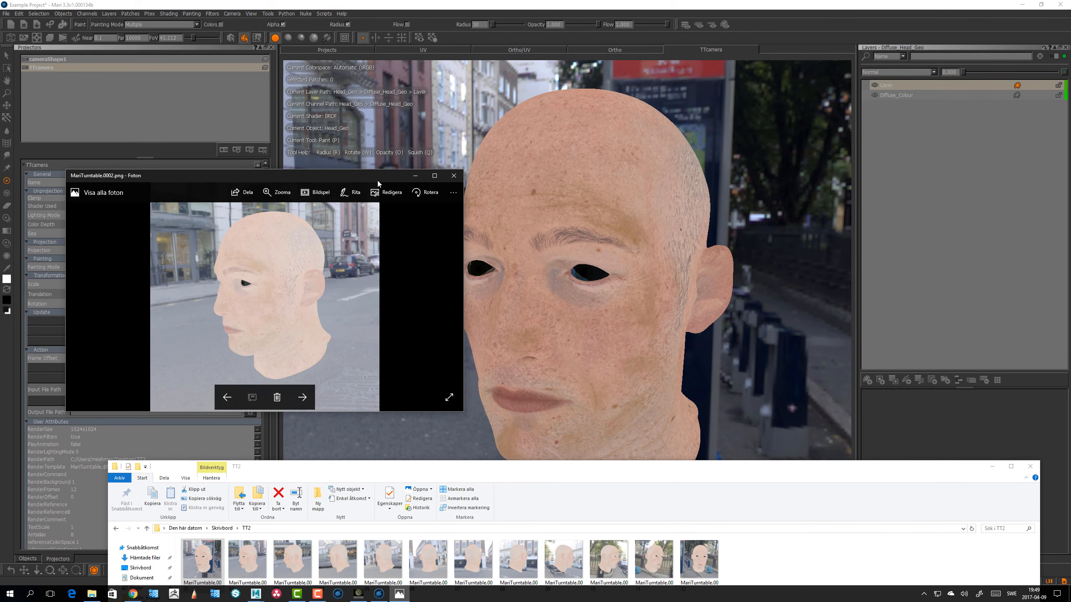
key(Right)
key(Right)
key(Right)
key(Right)
key(Right)
key(Right)
key(Right)
key(Right)
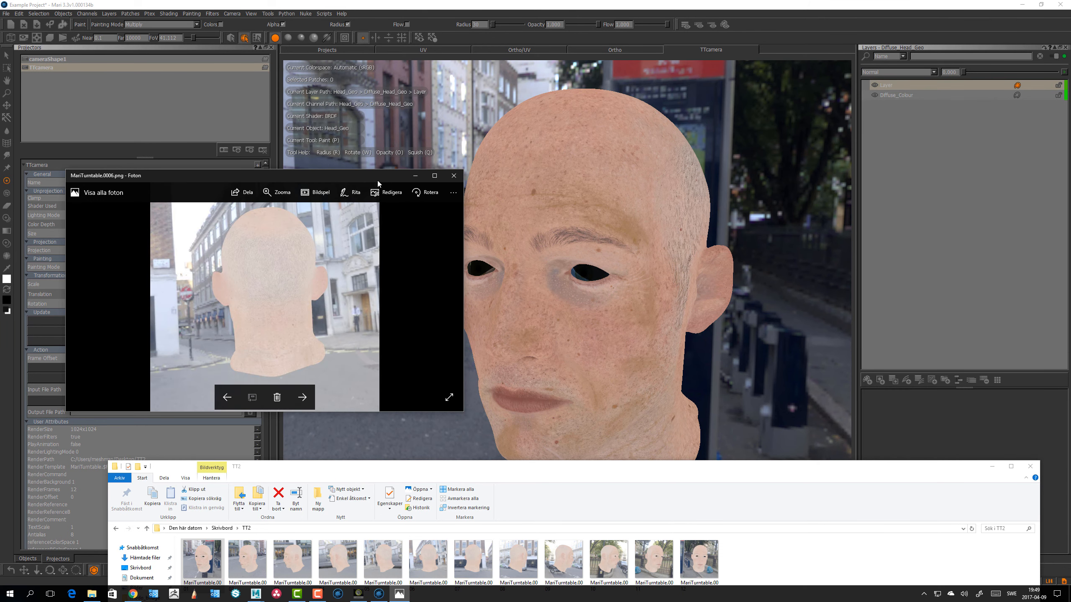
Step: Step forward through the rendered turntable frames from MariTurntable.0006 to examine the rest of the rotation
key(Right)
key(Right)
key(Right)
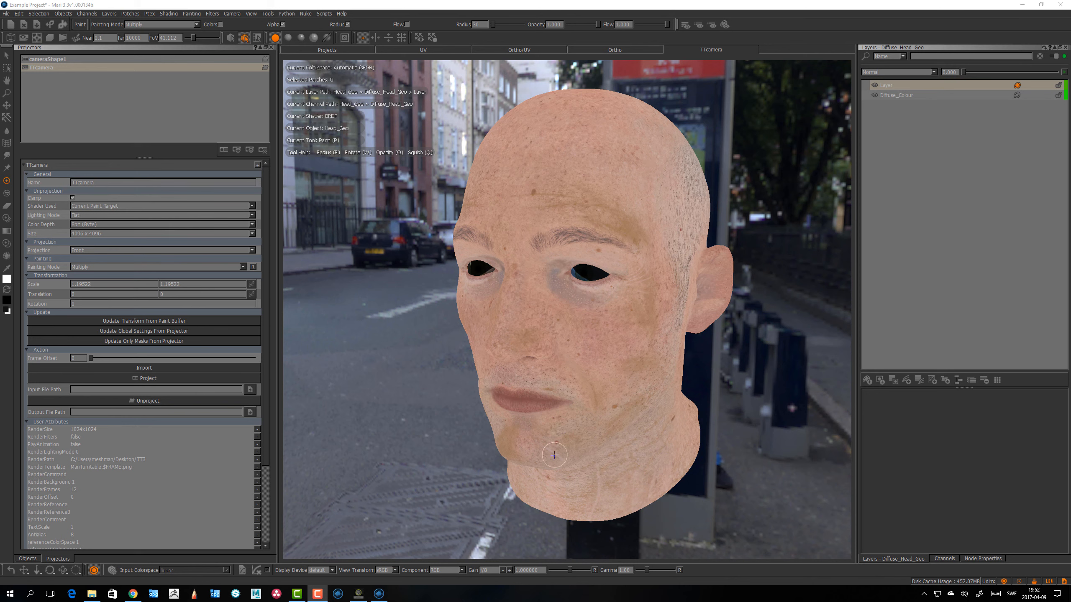
Step: Set up a turntable render for TTcamera with filters off and the desktop's TT3 folder as the output path
right_click(48, 68)
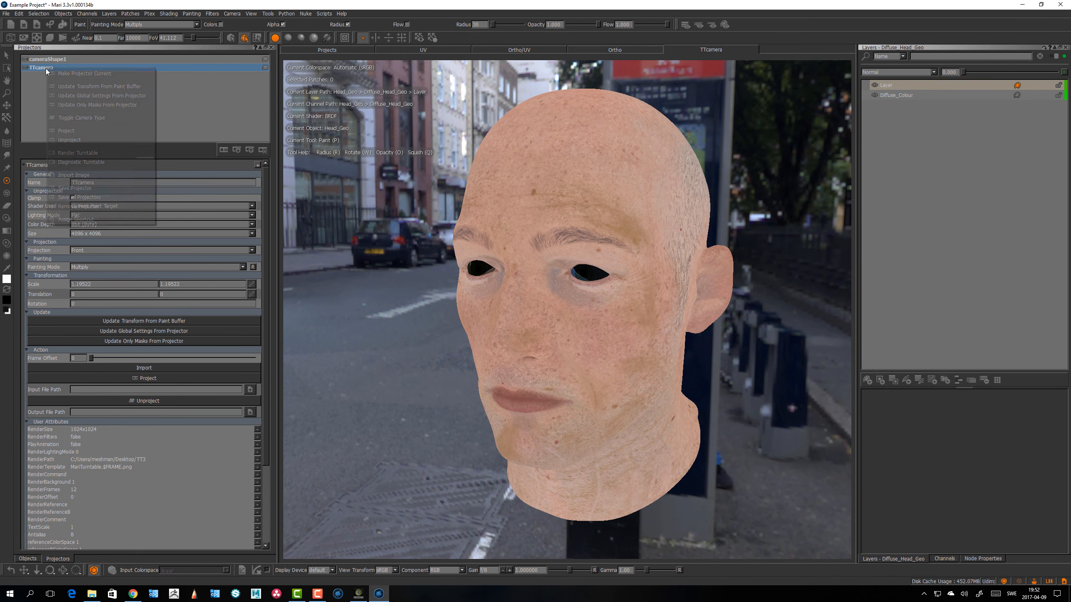
click(80, 153)
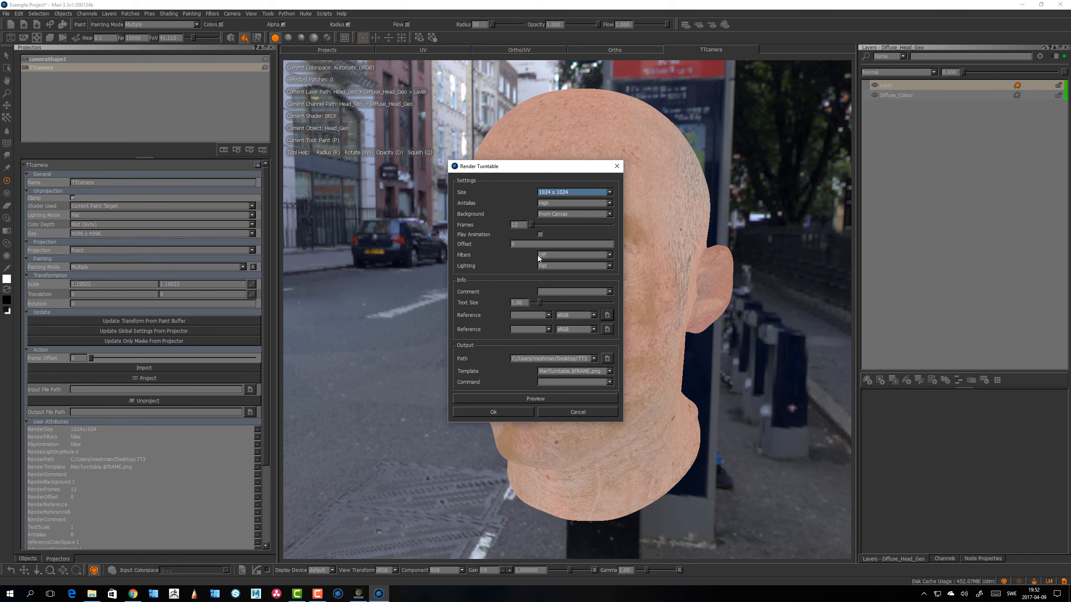
click(558, 256)
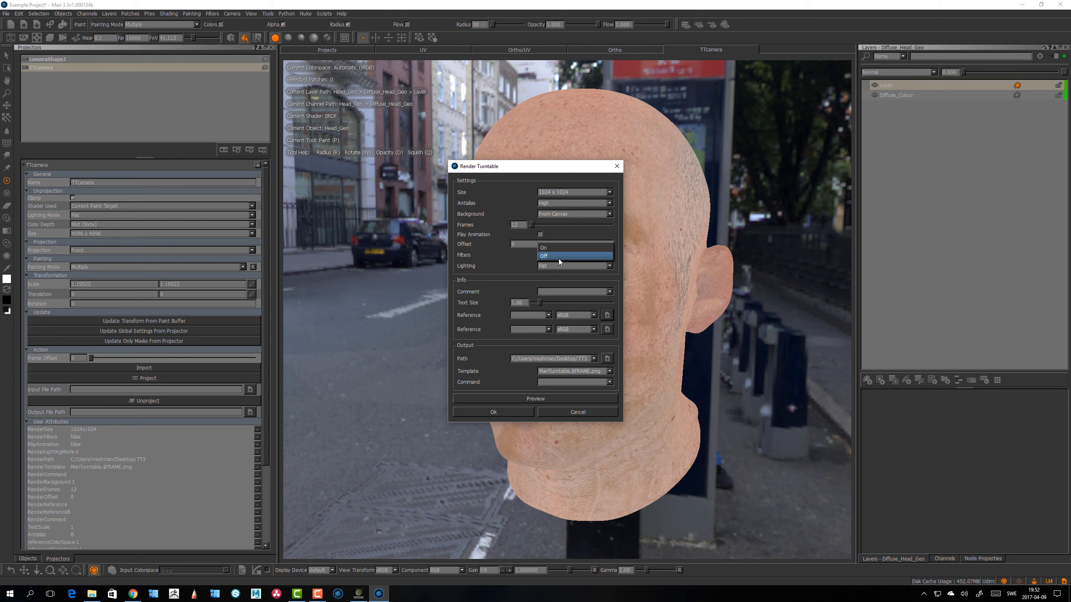
click(556, 258)
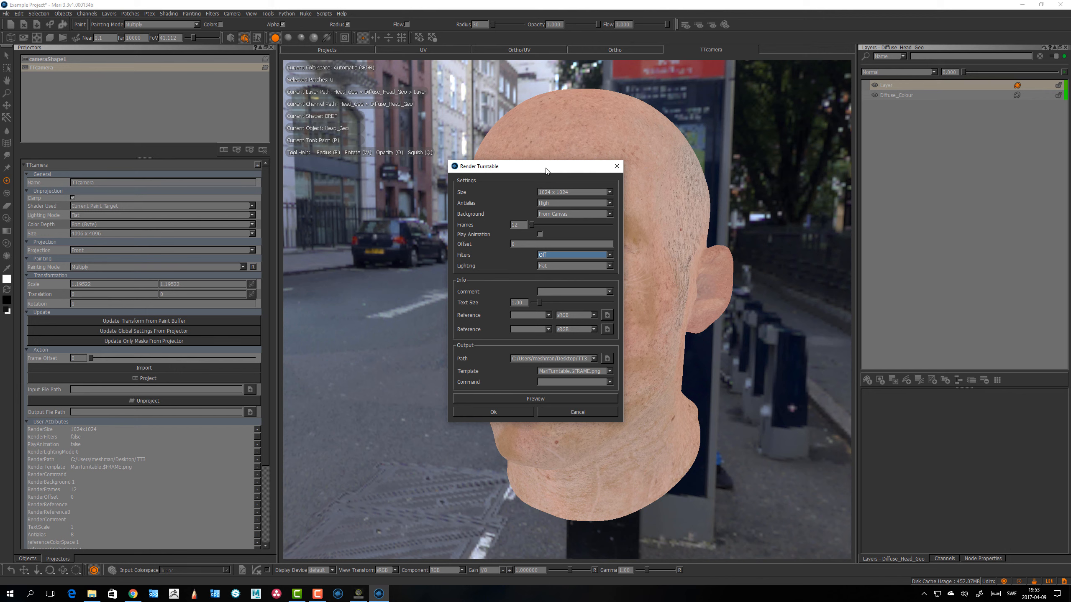
drag(546, 169, 382, 168)
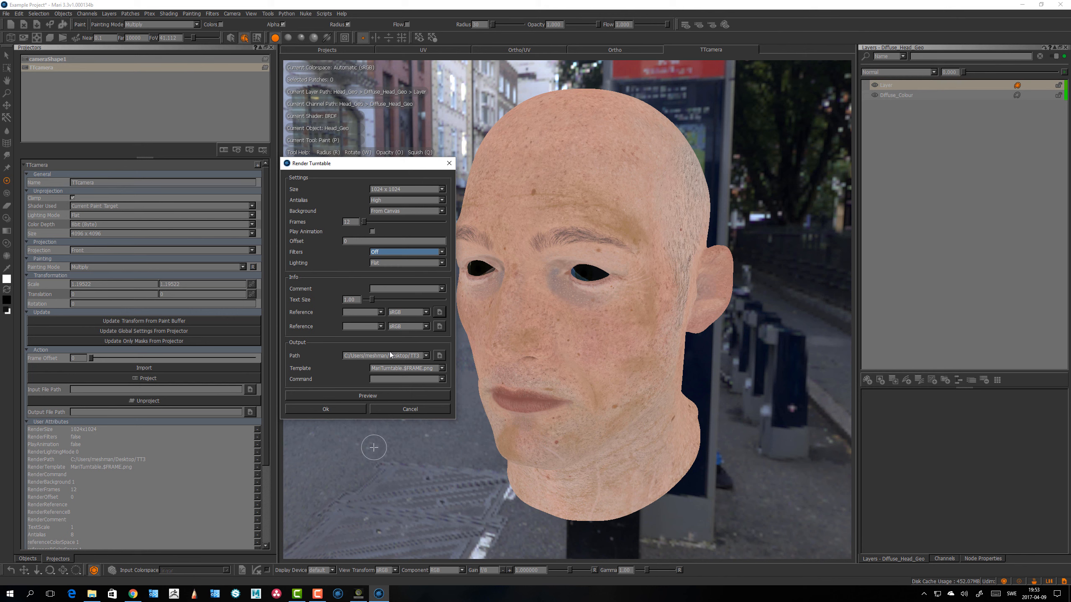
click(384, 253)
click(383, 253)
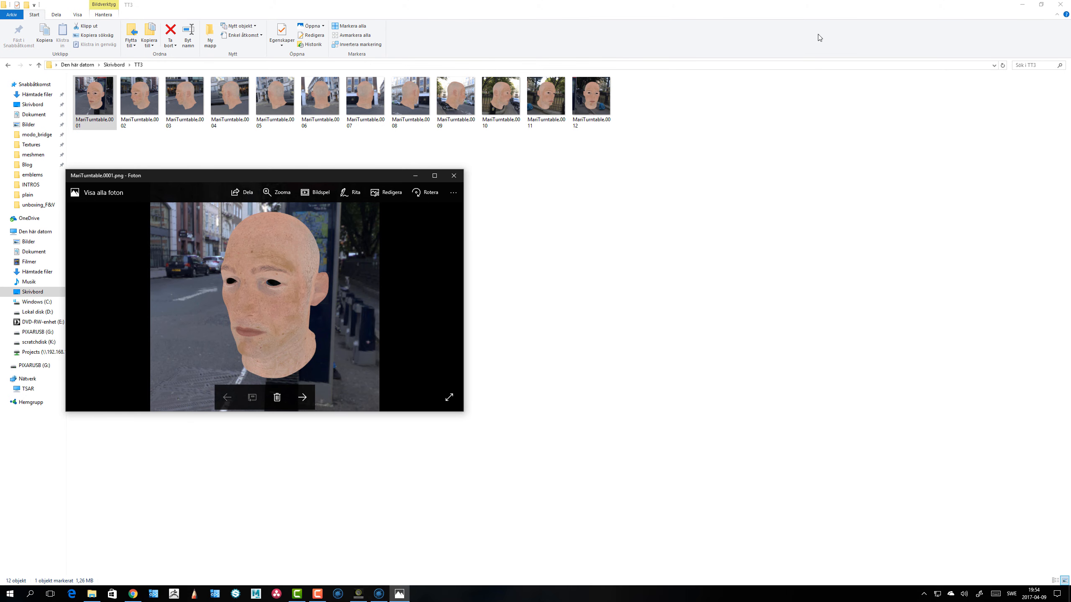
Step: Compare the rendered frame MariTurntable.0001 from the TT3 folder with the Mari viewport, and close the image
click(821, 16)
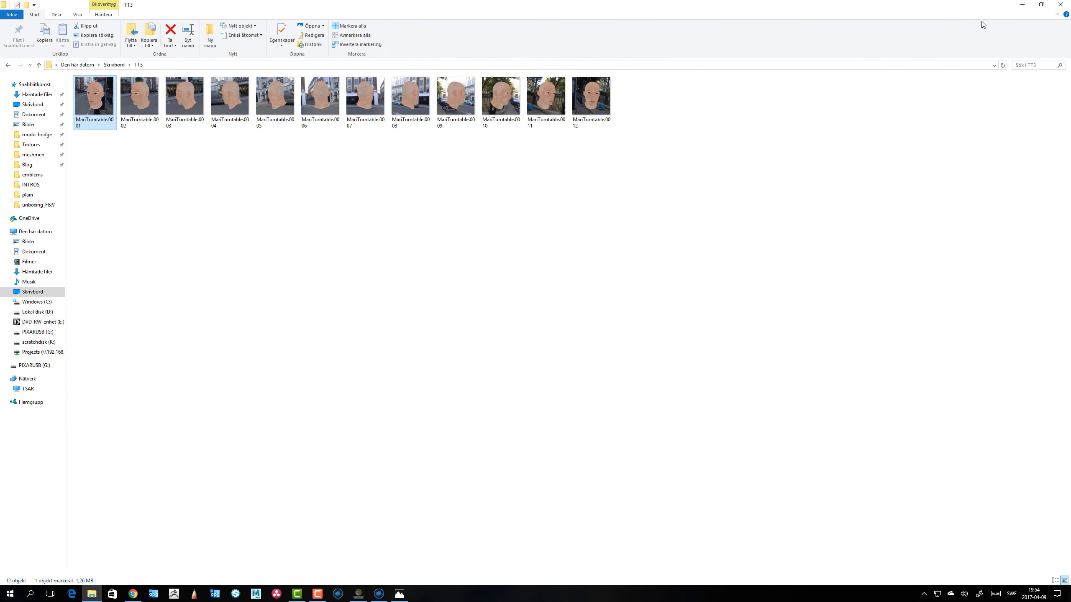
click(1022, 5)
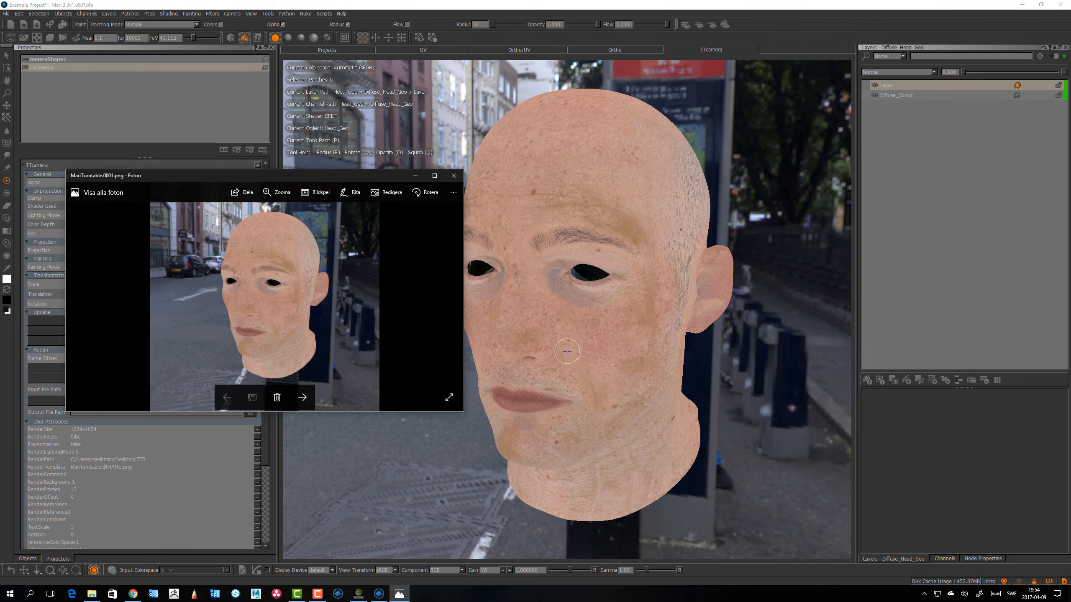
click(351, 192)
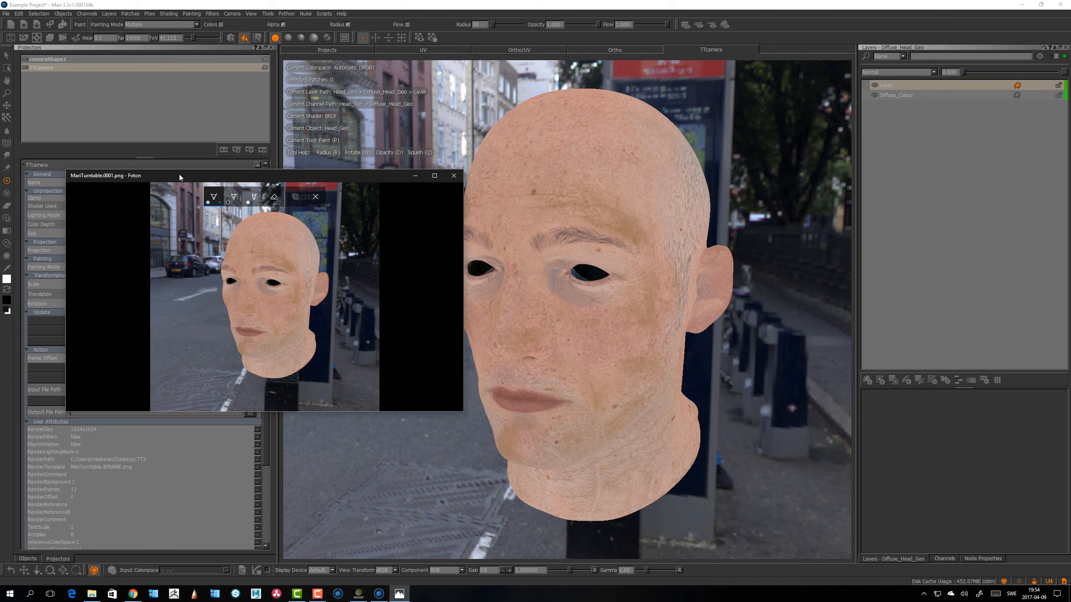
click(453, 177)
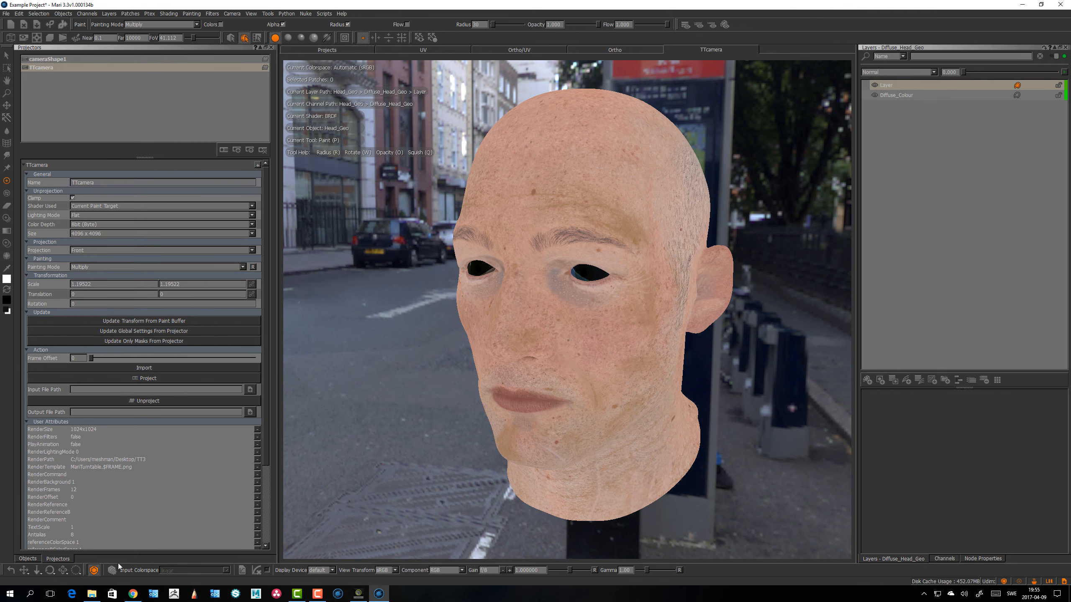
Step: Turn off color management in the viewport and render the TTcamera turntable into the desktop's TT3 folder again
click(94, 572)
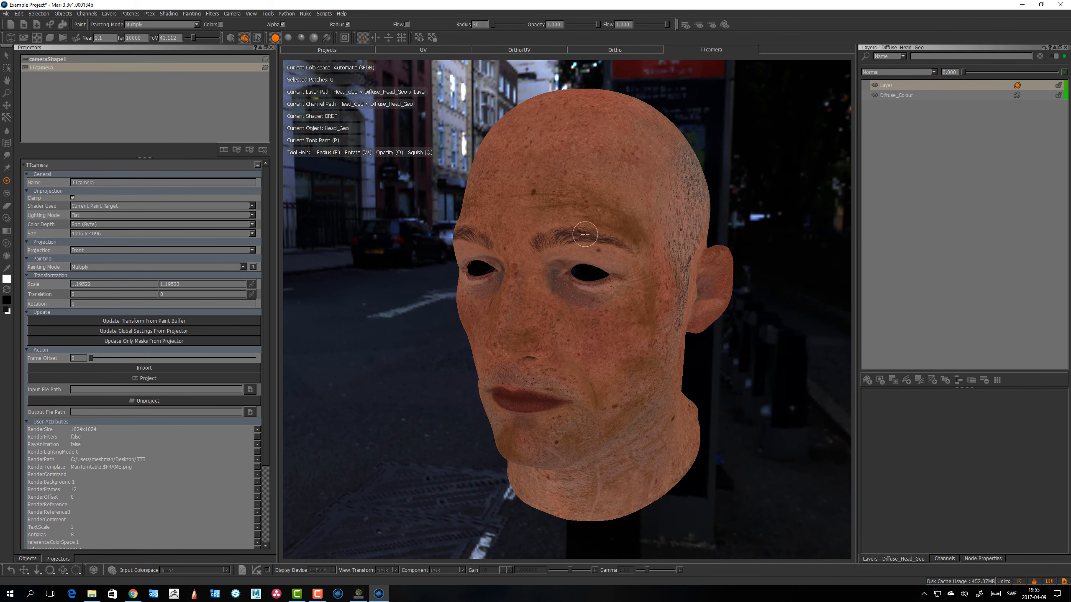
right_click(44, 68)
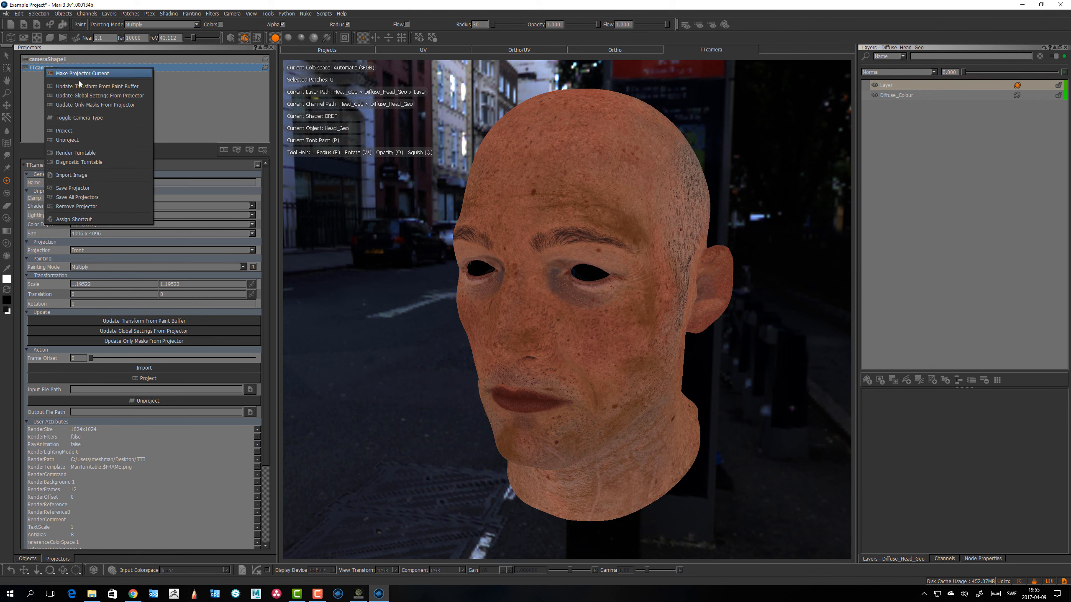
click(83, 152)
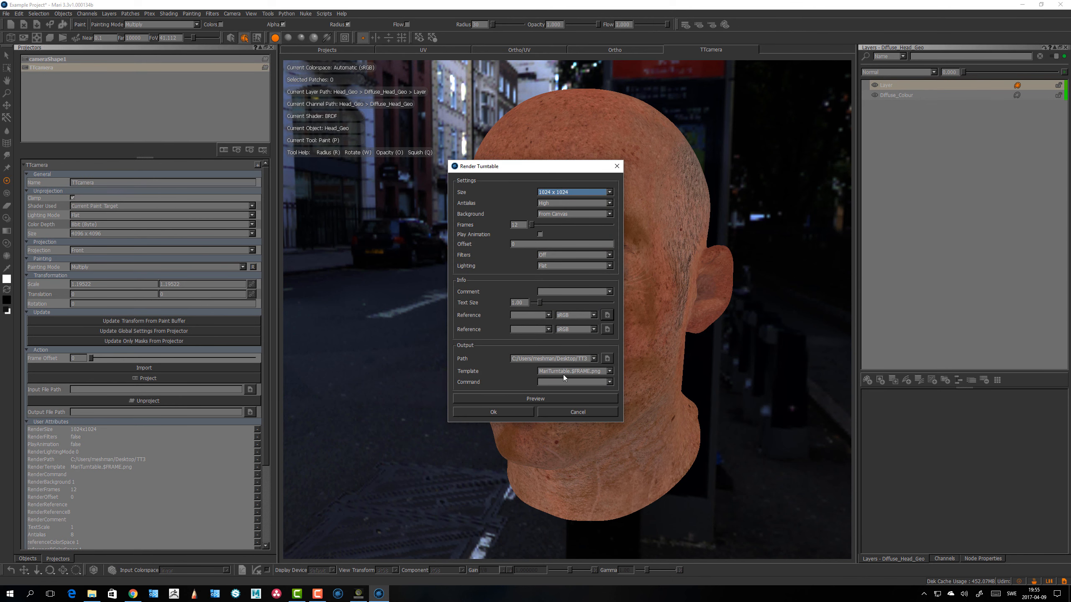
click(494, 412)
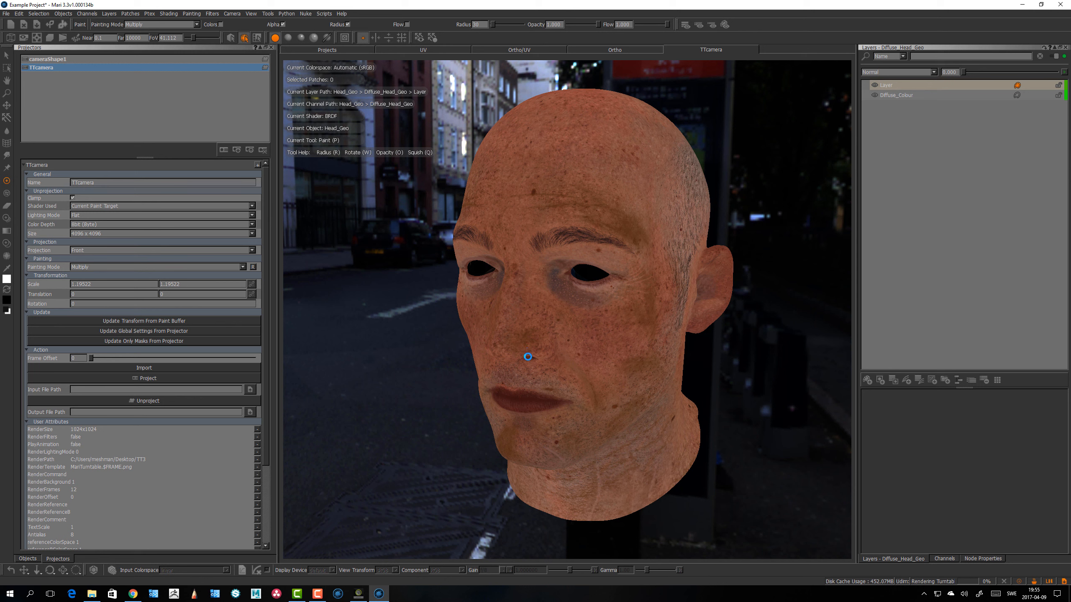
Step: Switch to the TT3 folder, view MariTurntable.0001 in Photos to check its colours, and return to Mari
key(alt+Tab)
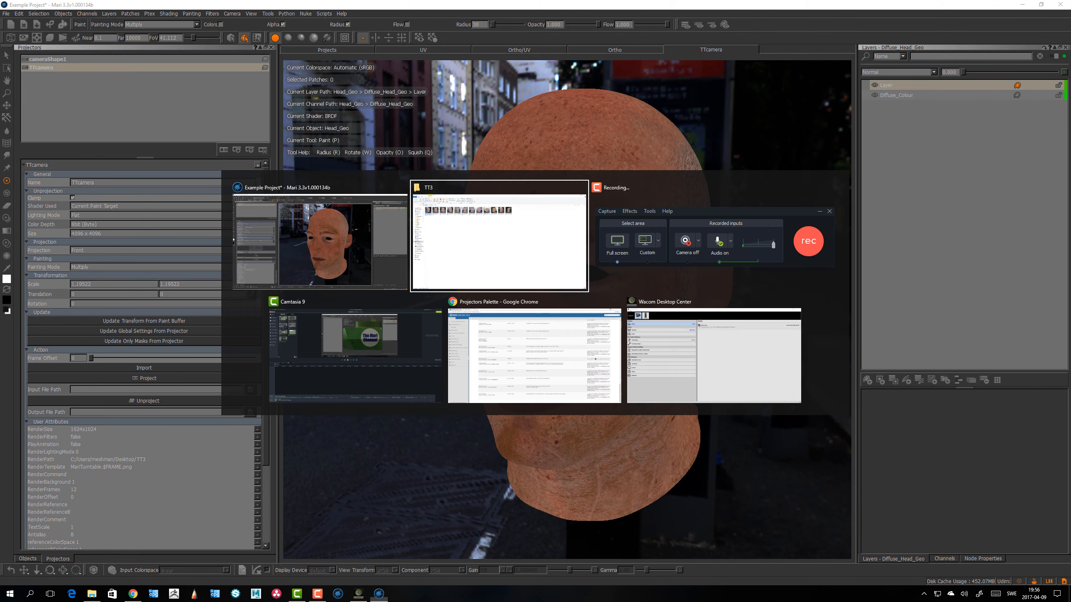
key(alt+Tab)
key(alt+Tab)
key(alt+Tab)
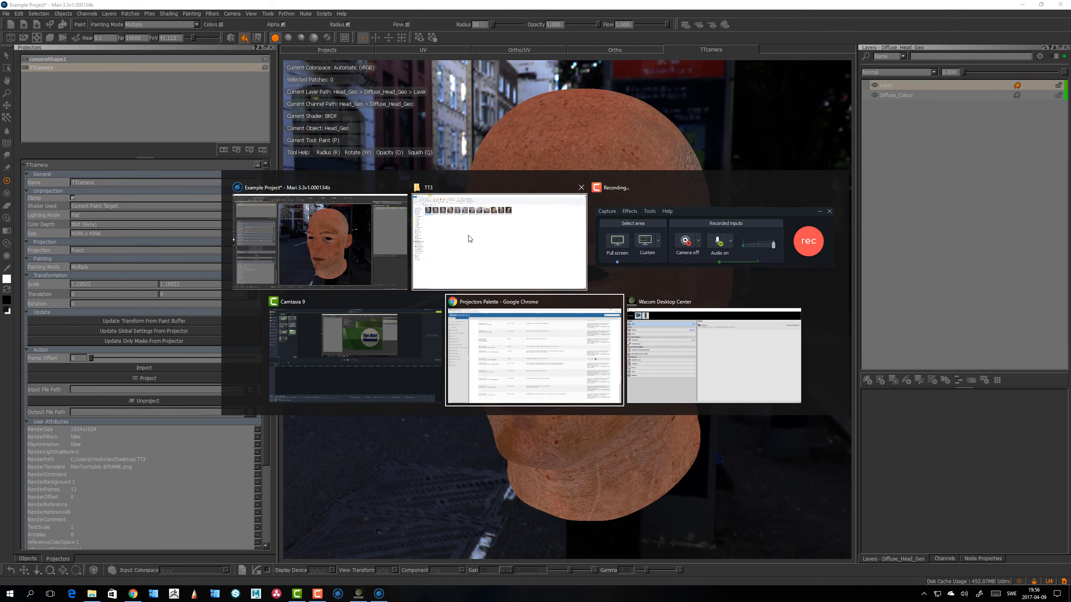
key(alt+Tab)
key(alt+Tab)
key(alt+Tab)
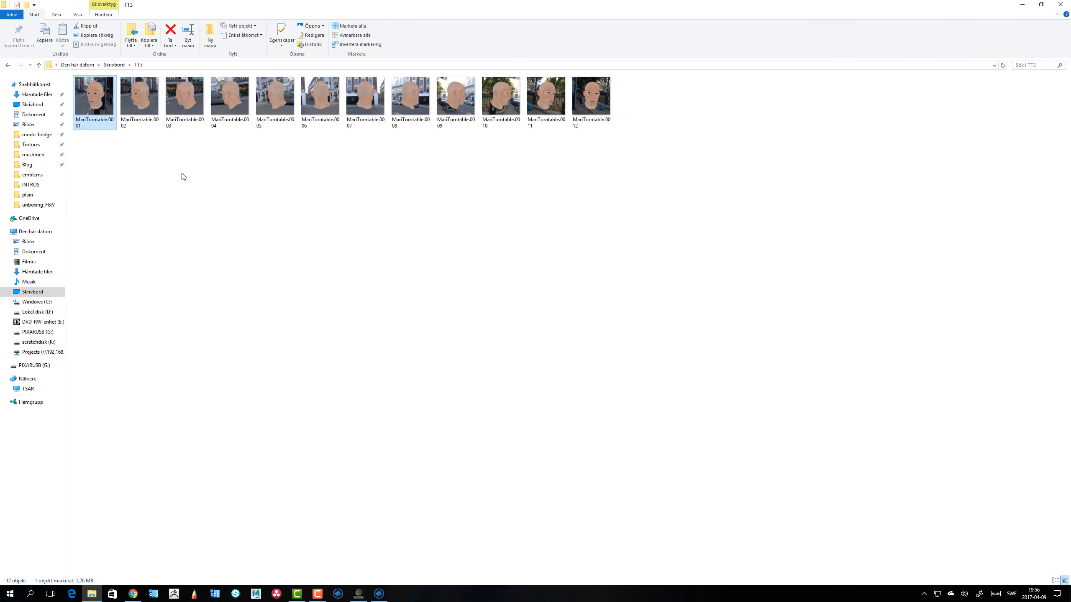
key(Return)
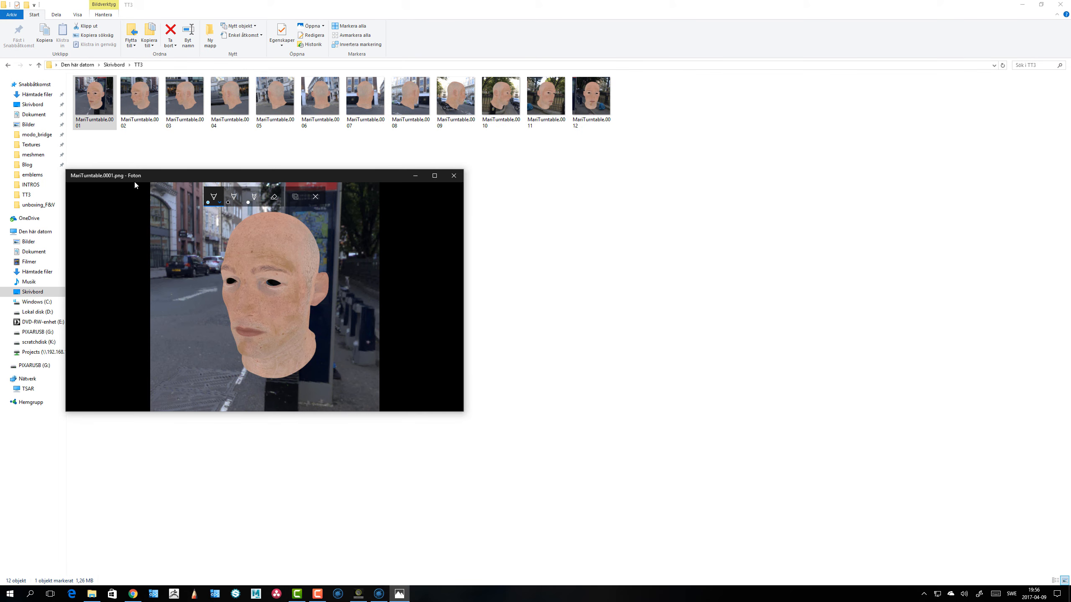
click(454, 175)
click(1017, 6)
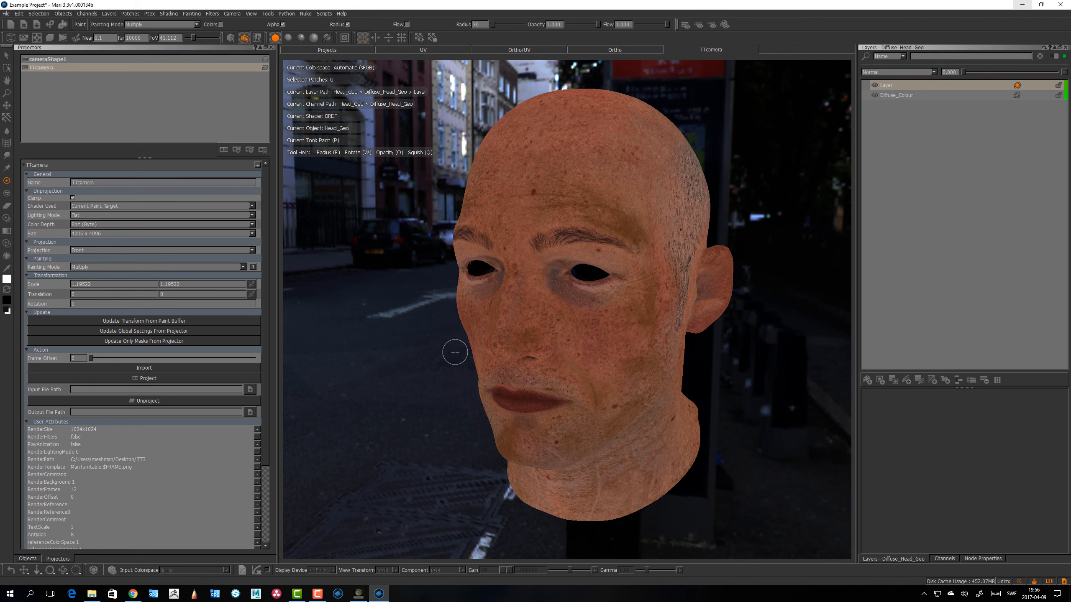
Step: Render the TTcamera turntable into the desktop's TT4 folder and open that folder in File Explorer
right_click(44, 69)
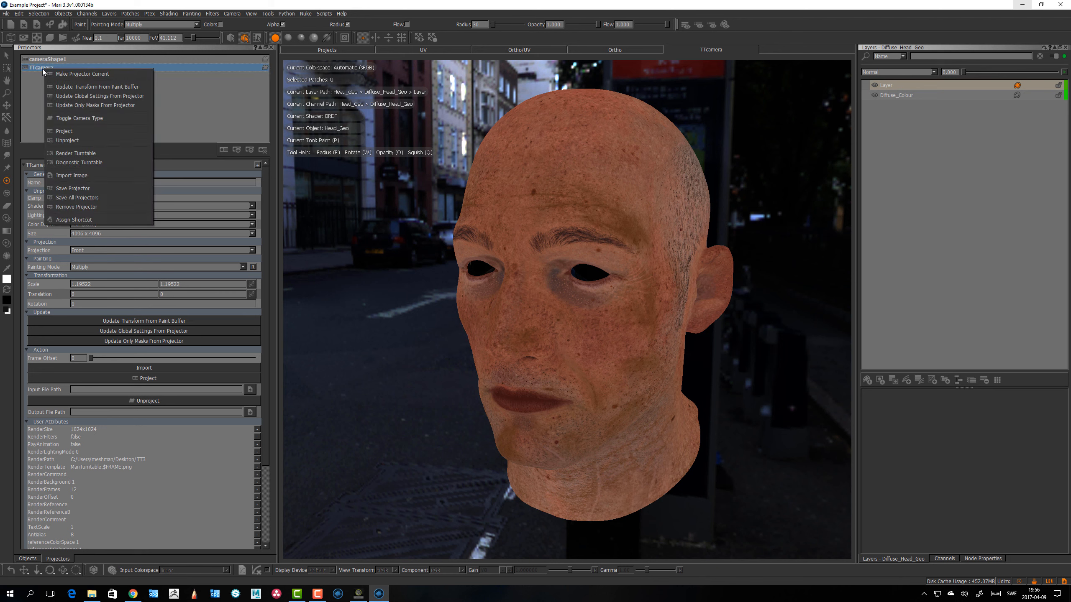
click(70, 154)
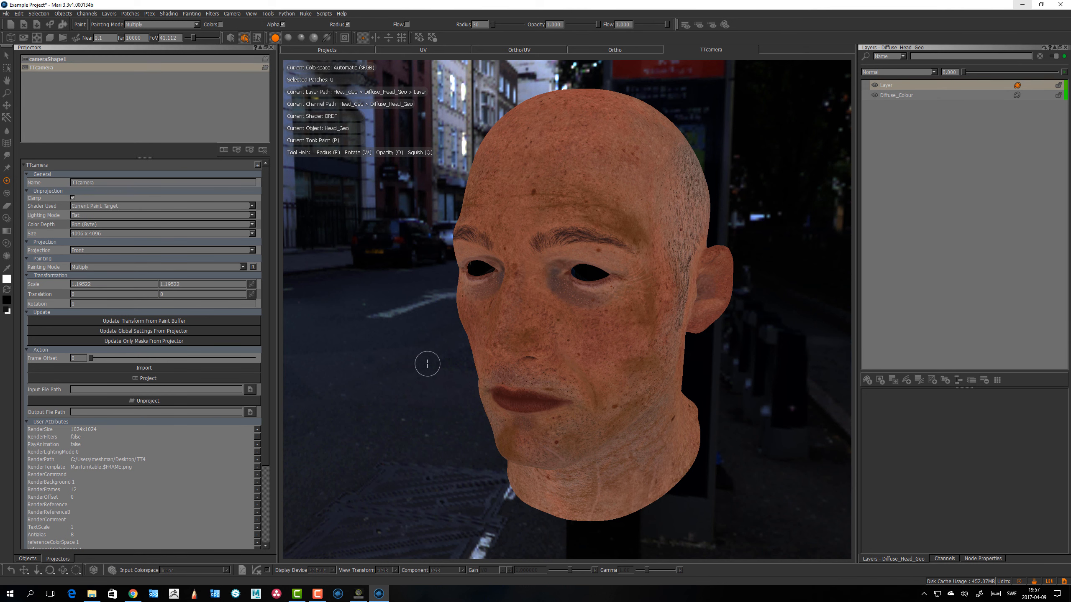
key(alt+Tab)
click(477, 242)
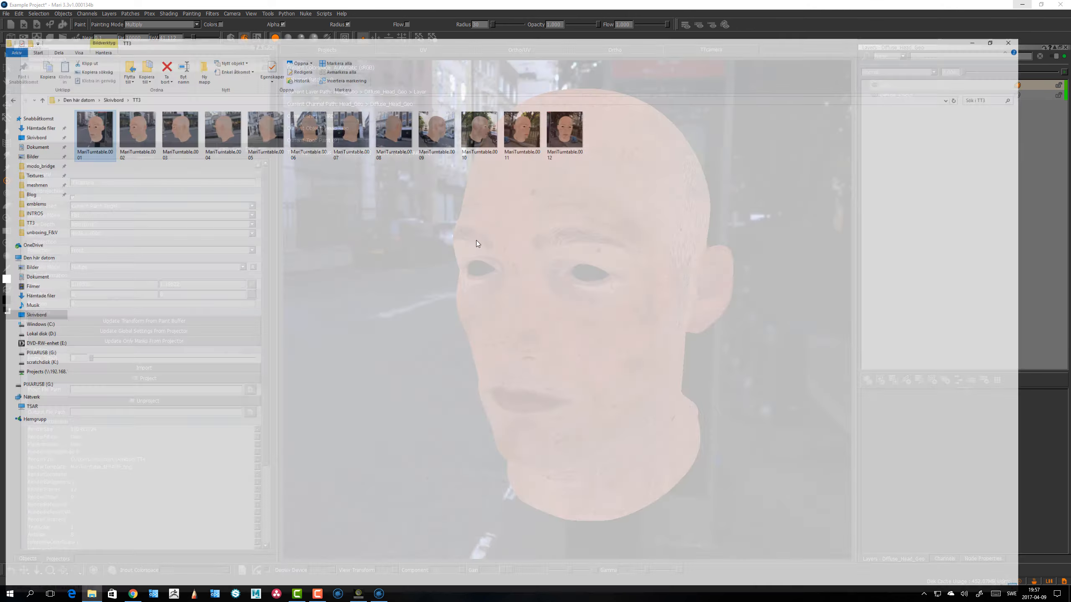
click(114, 64)
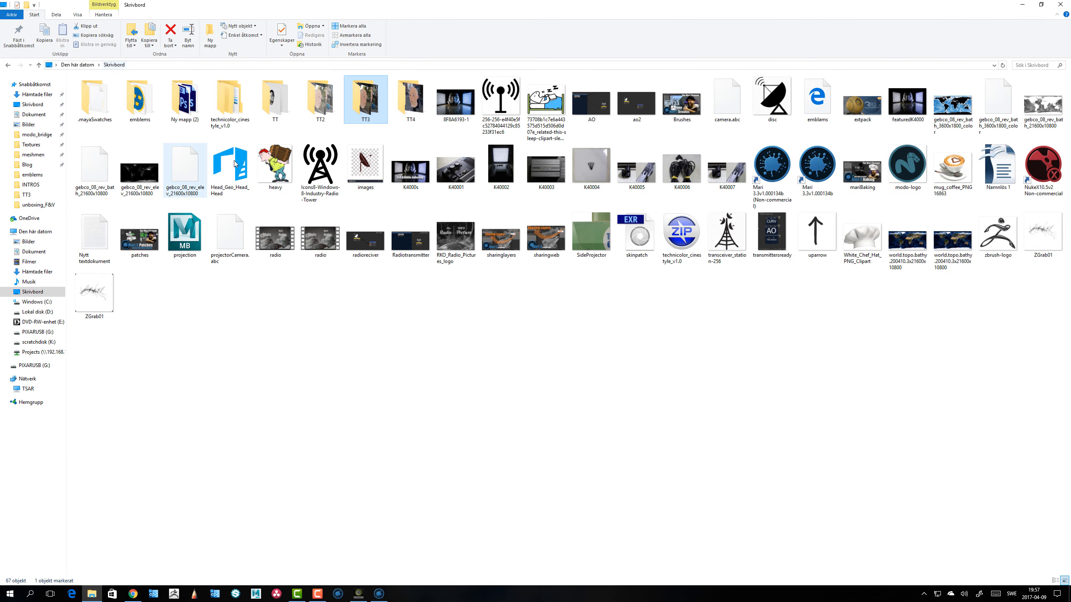
double_click(410, 101)
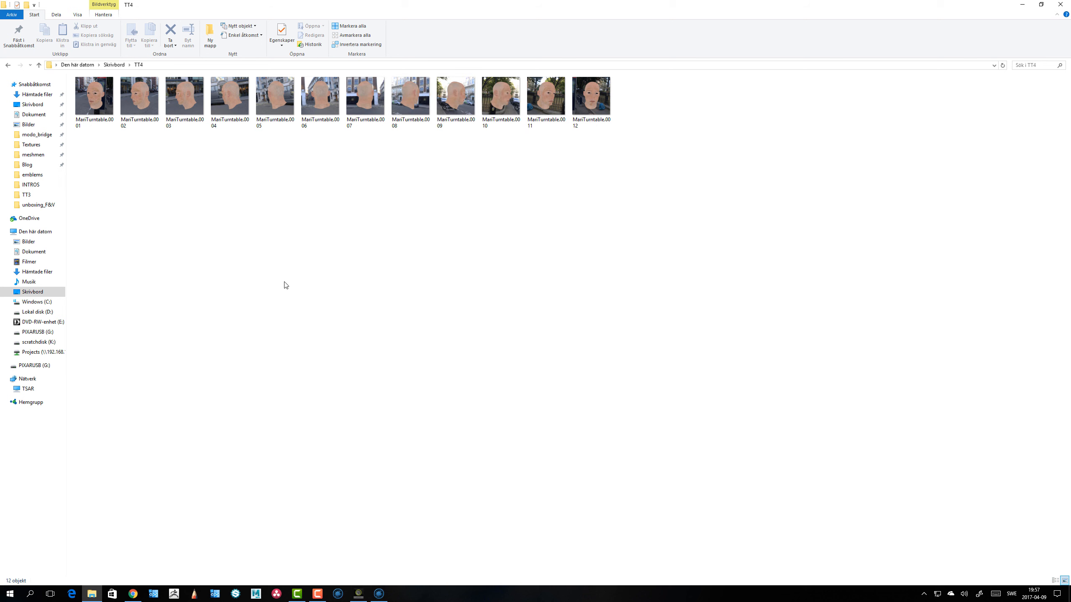
Step: View MariTurntable.0001 from the TT4 folder in Photos to check its colours, and return to Mari
double_click(93, 107)
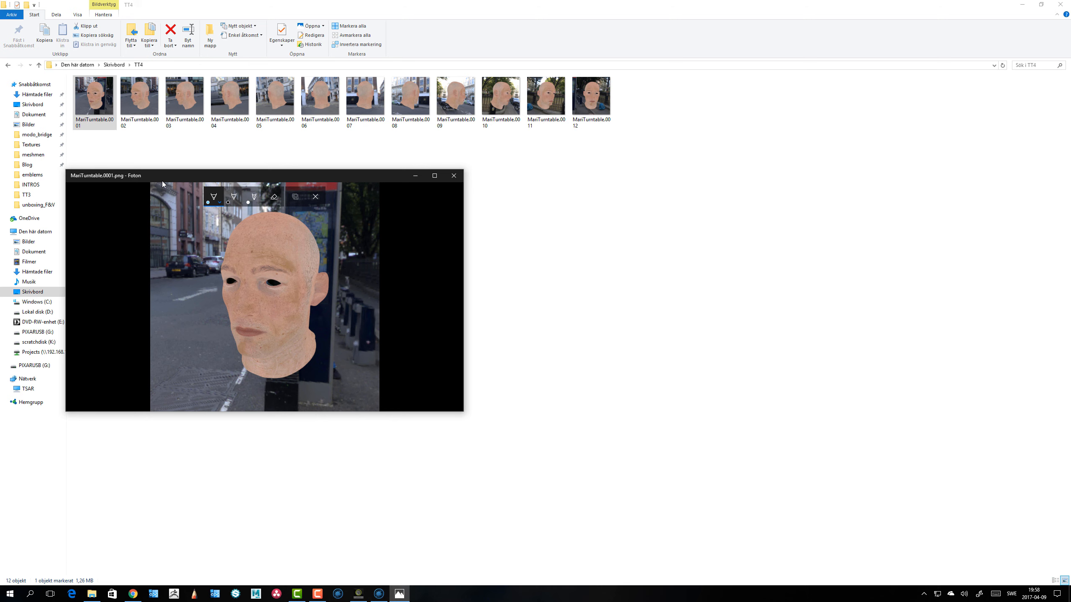
click(454, 178)
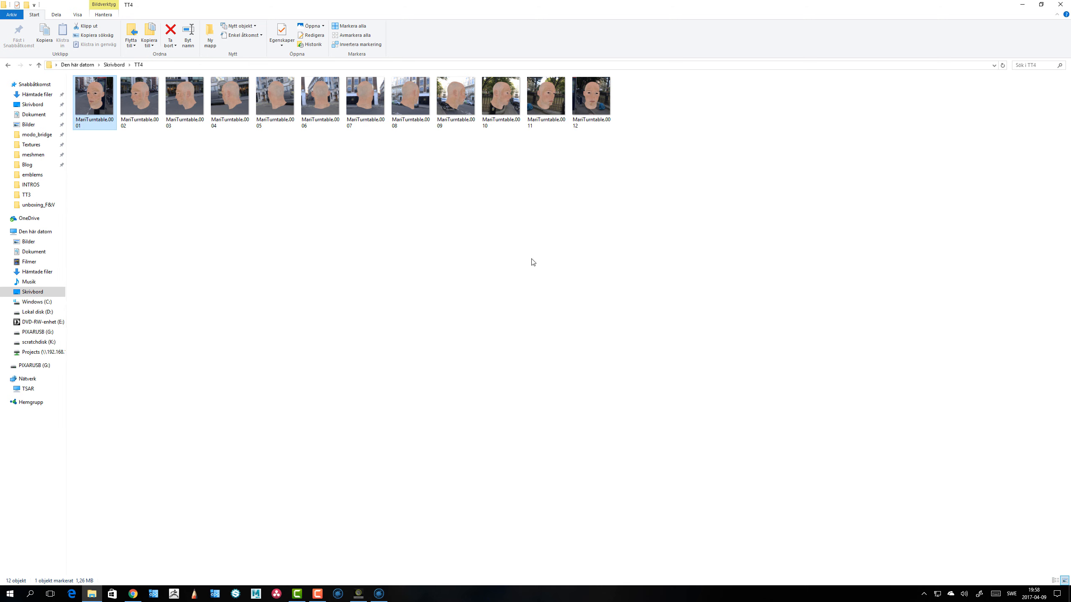
click(1022, 5)
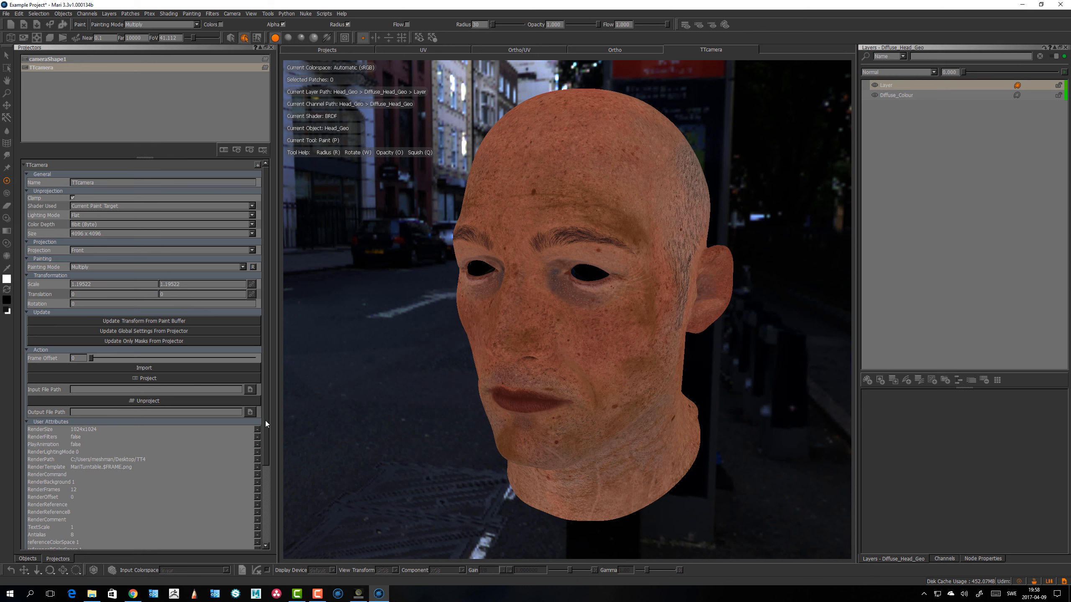
Step: Toggle color management to compare the viewport's appearance, leaving it on
click(96, 572)
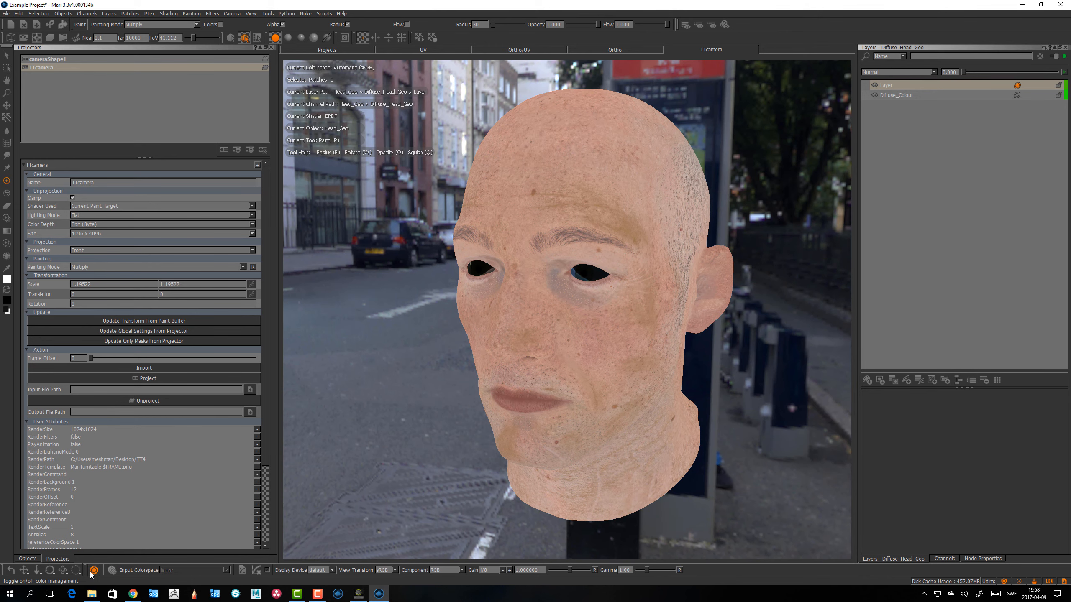
click(93, 572)
click(94, 572)
click(47, 69)
right_click(47, 69)
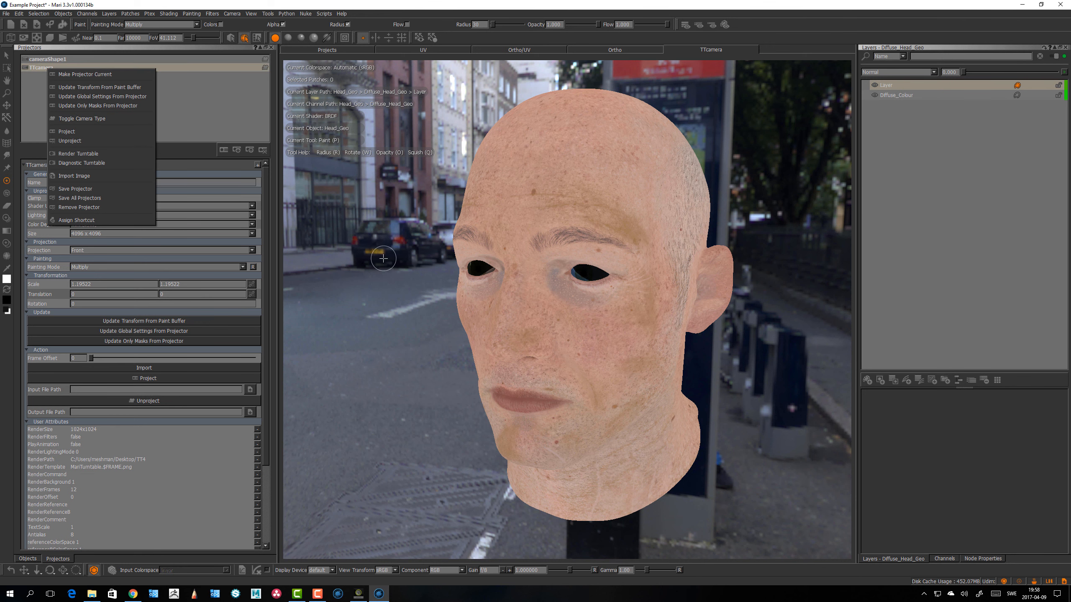
alt+drag(750, 244, 730, 253)
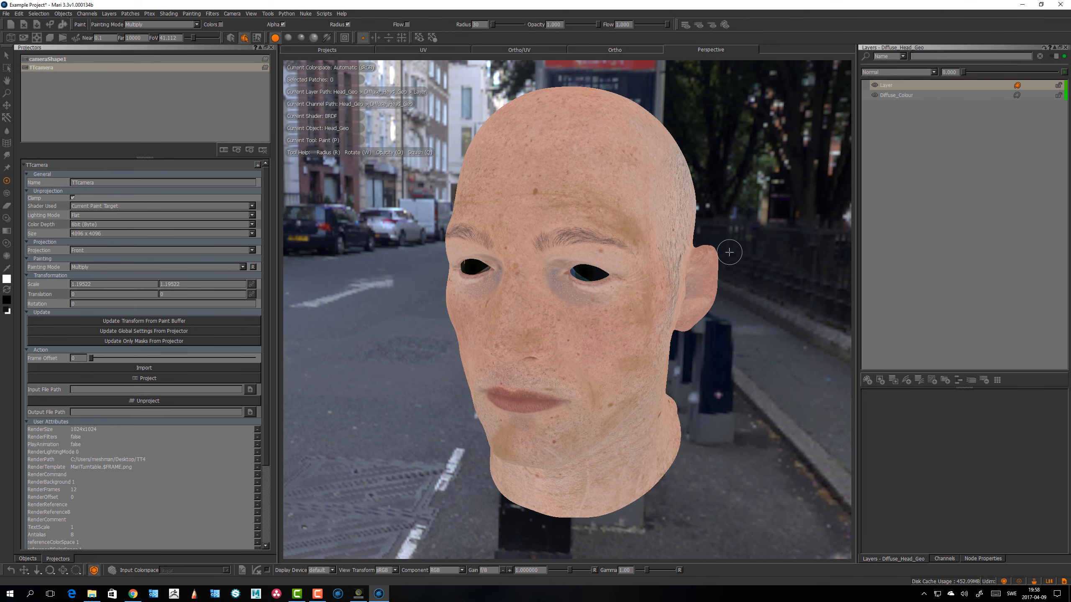
Step: Open the turntable render settings for TTcamera and preview the head with Full lighting, filters off and the From Canvas background
right_click(47, 68)
click(81, 154)
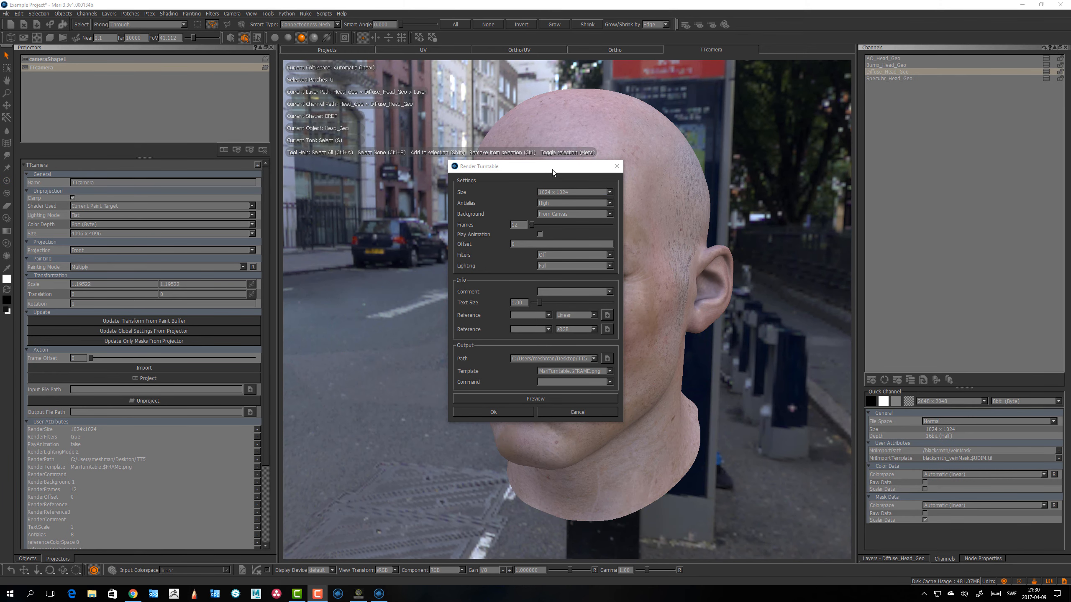
drag(553, 171, 372, 222)
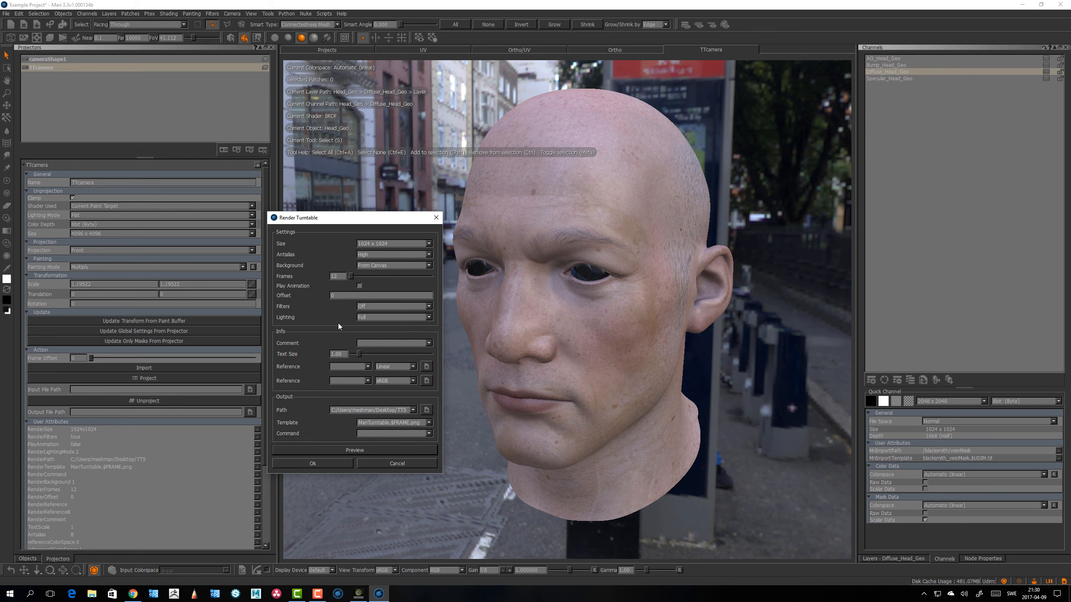
click(365, 451)
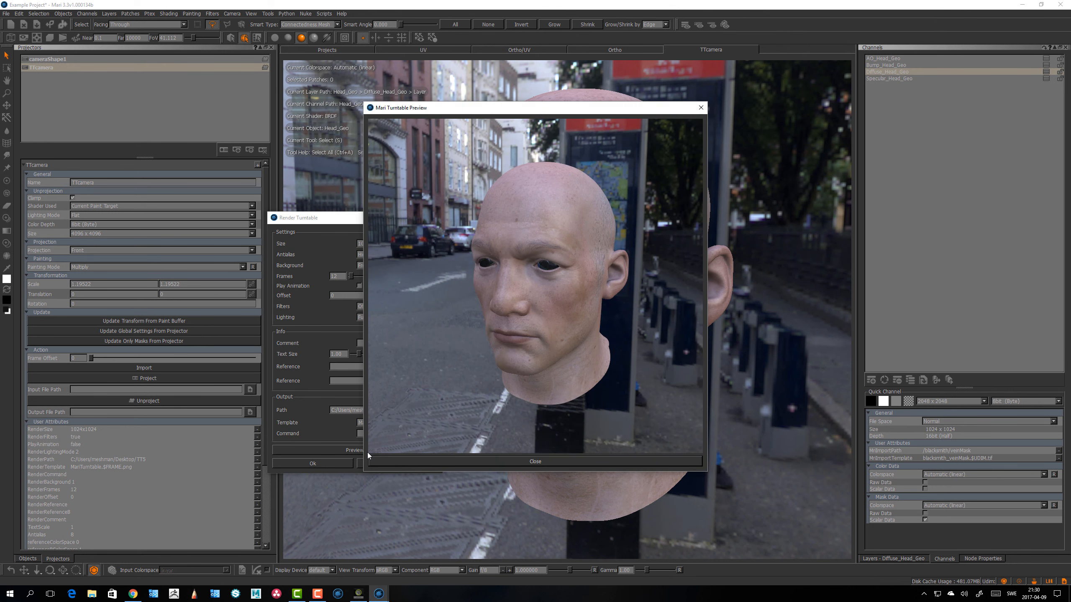
click(700, 108)
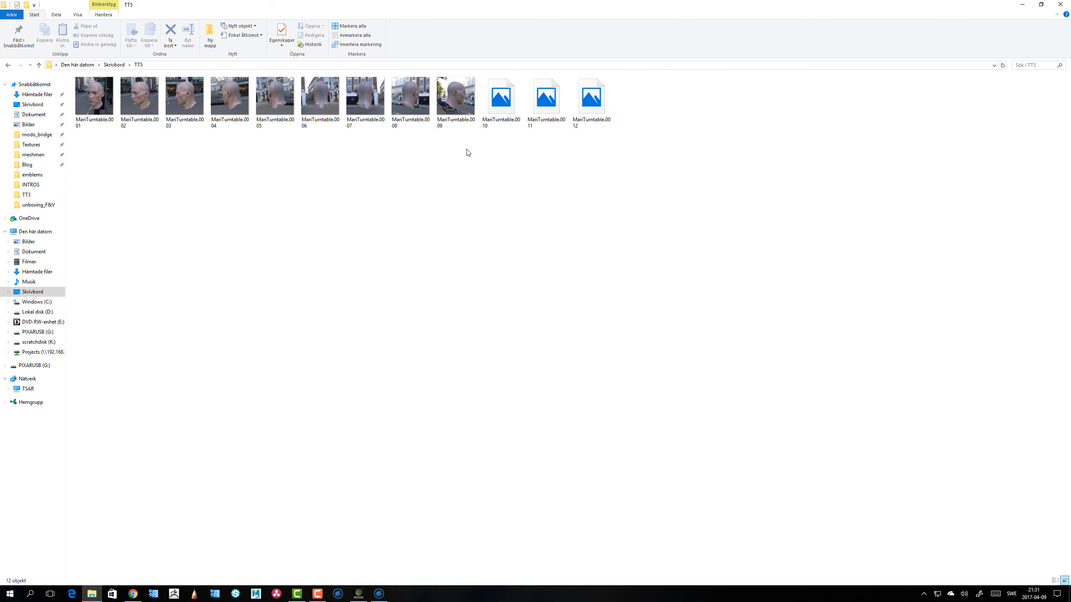
Step: Open the first rendered frame, MariTurntable.0001, from the TT5 folder in Photos
click(98, 105)
double_click(101, 109)
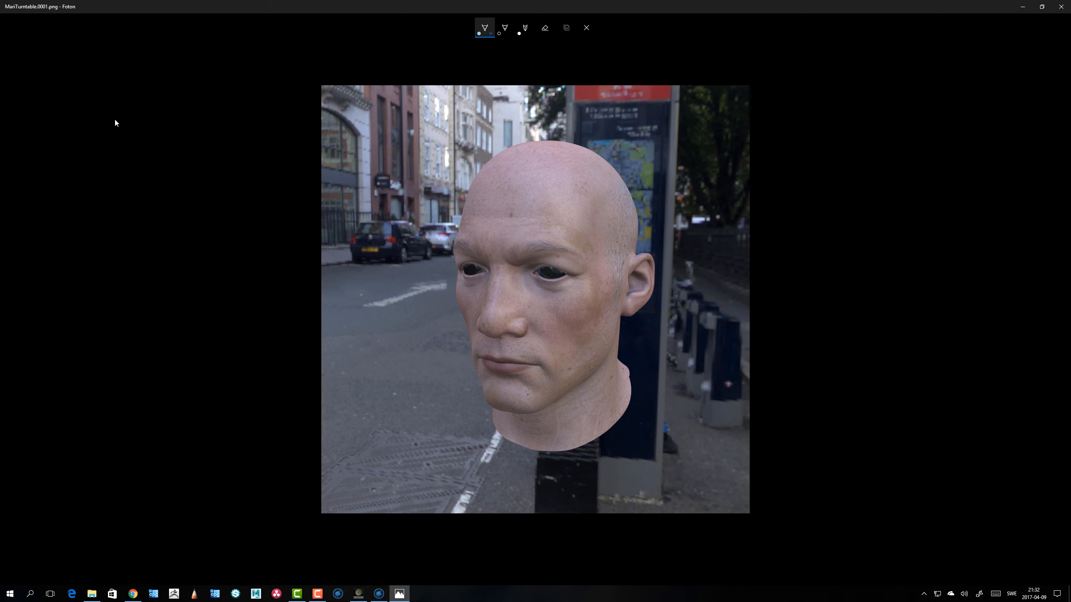